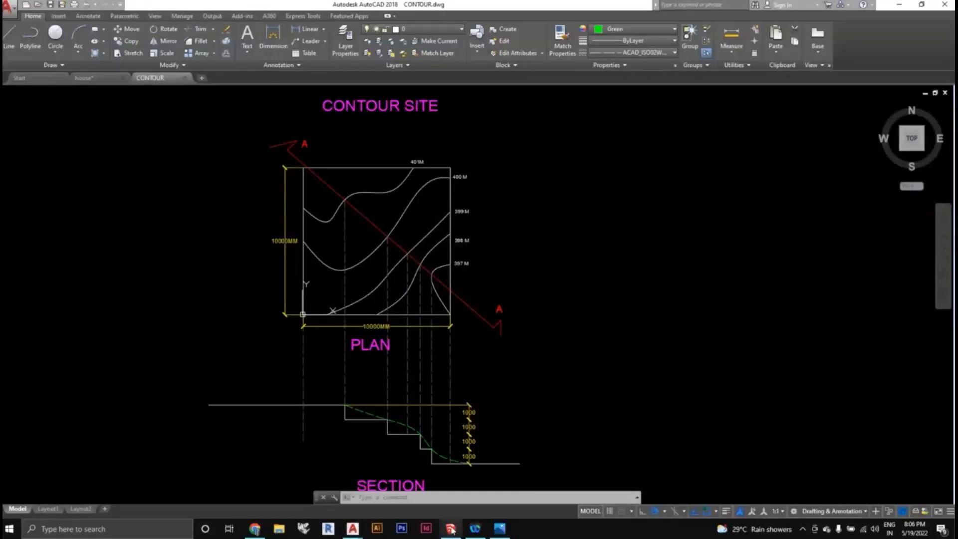
Switch to SketchUp and import the house-Model PNG from the Desktop, filtering for All Supported Image Types.
mouse_move(452, 530)
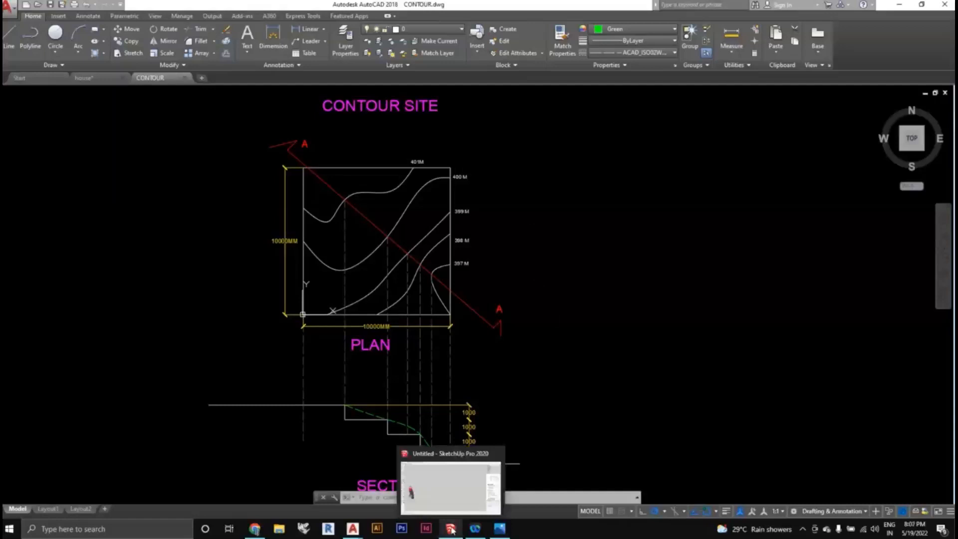
left_click(452, 529)
mouse_move(466, 290)
middle_mouse_down()
mouse_move(453, 329)
mouse_move(470, 289)
mouse_move(461, 331)
mouse_move(481, 336)
mouse_move(410, 311)
middle_mouse_up()
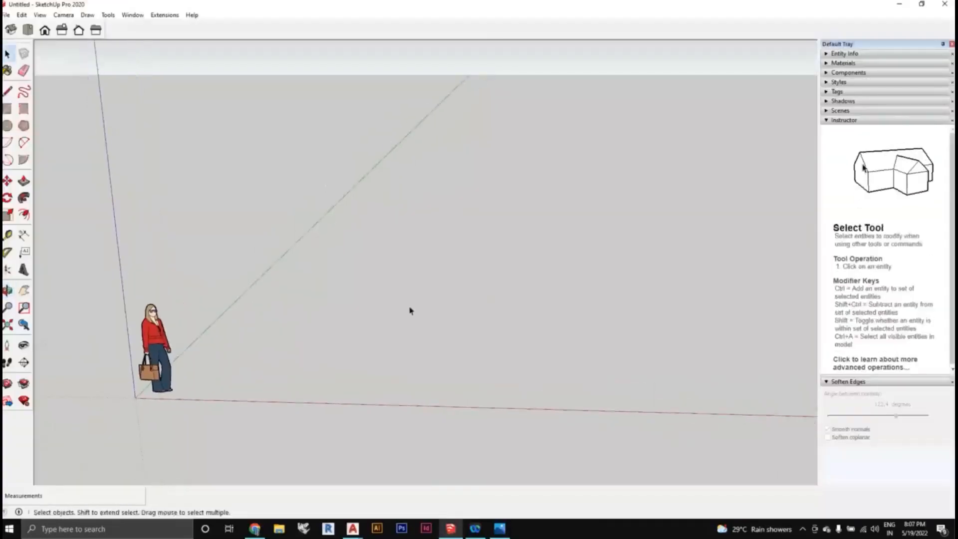
left_click(7, 15)
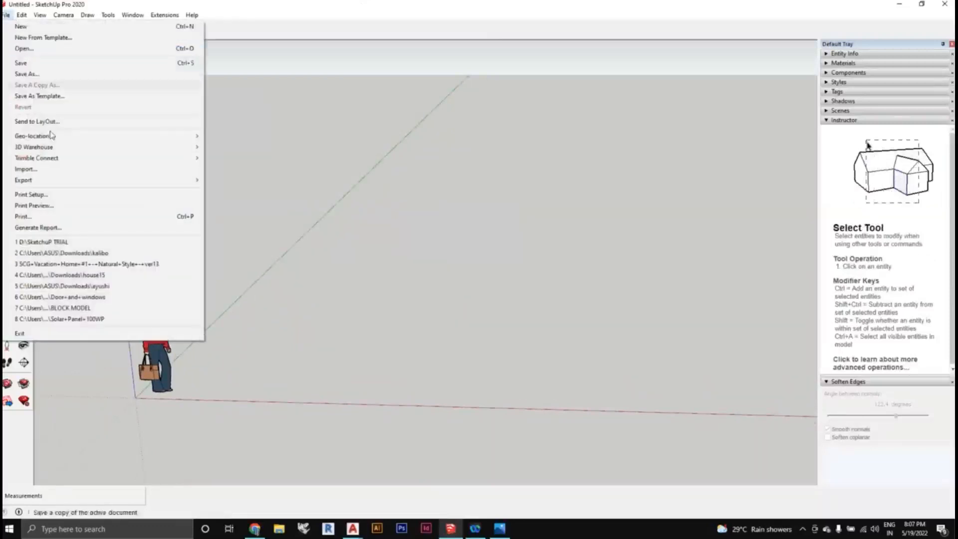
left_click(64, 171)
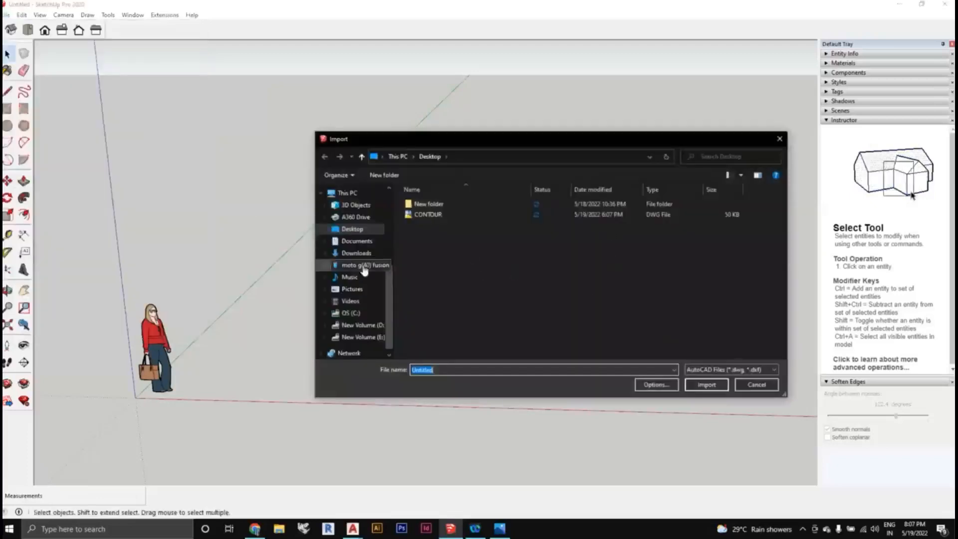
left_click(705, 370)
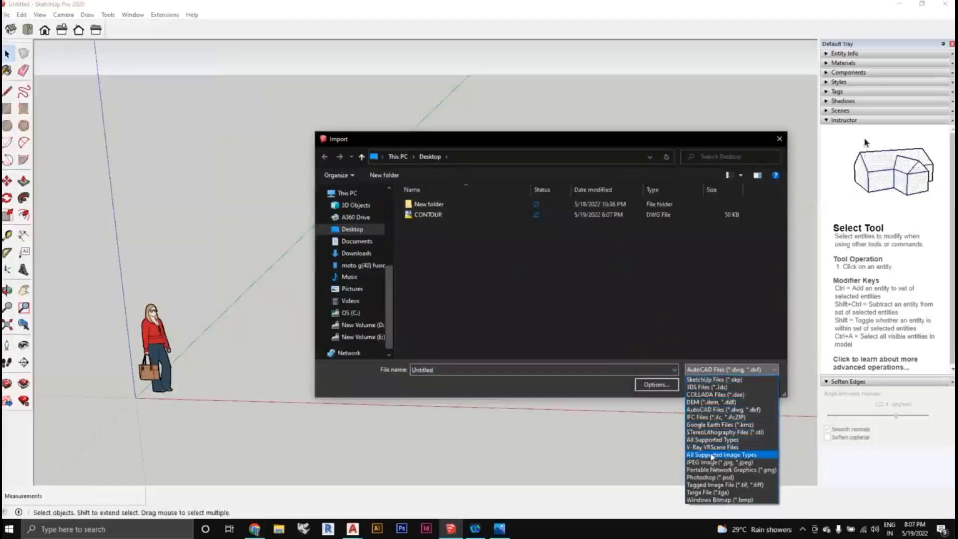
left_click(712, 455)
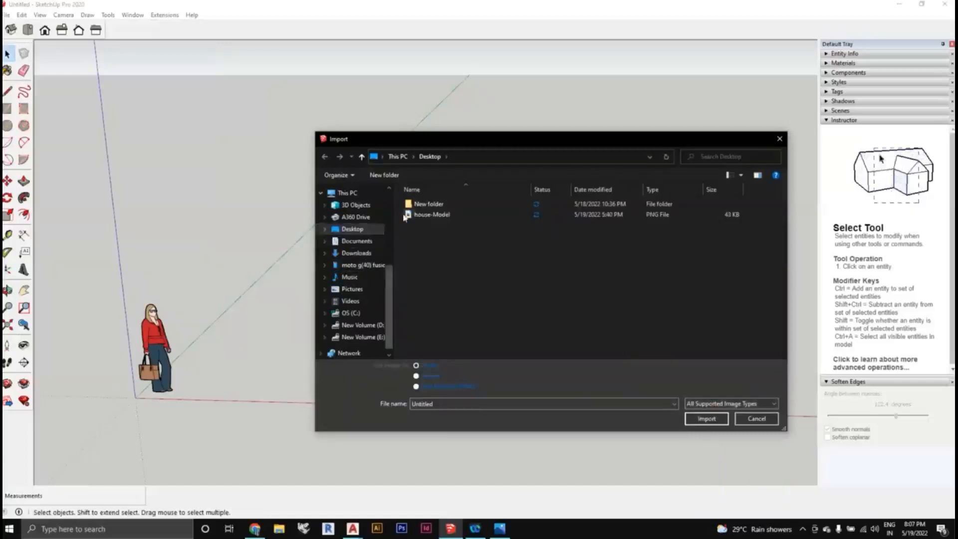
scroll(359, 227, "up", 1)
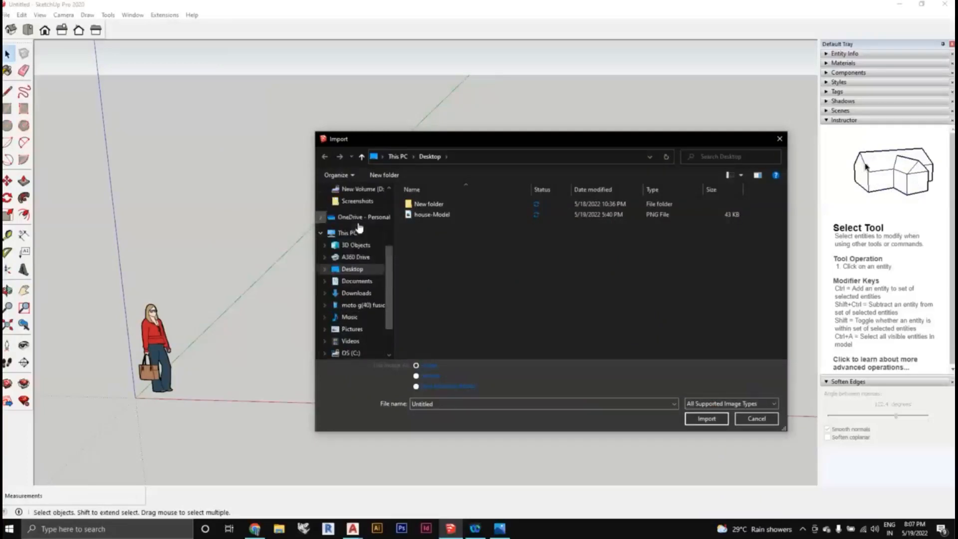
left_click(432, 218)
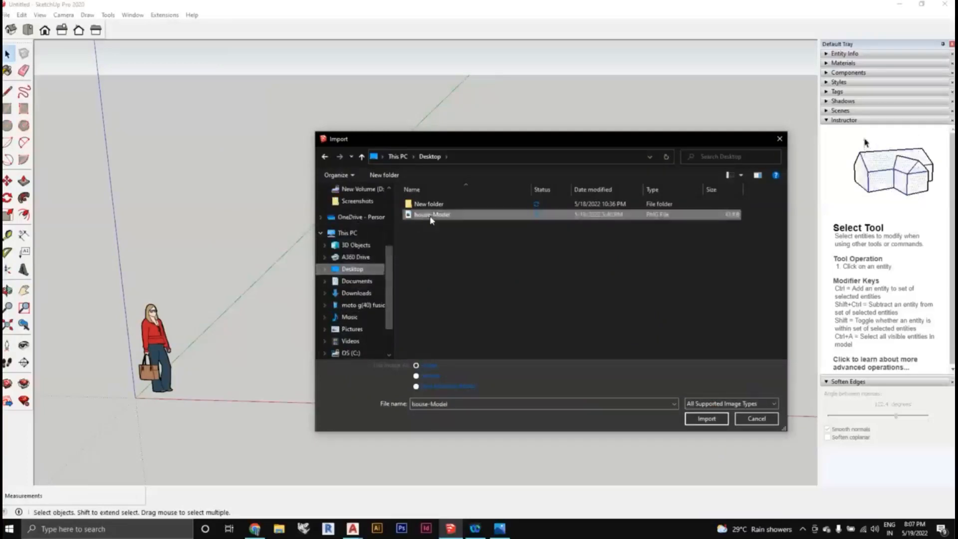
left_click(706, 419)
Place the imported floor plan image flat on the ground beside the origin, scaled up far larger than the figure.
middle_click_drag(531, 387, 323, 313)
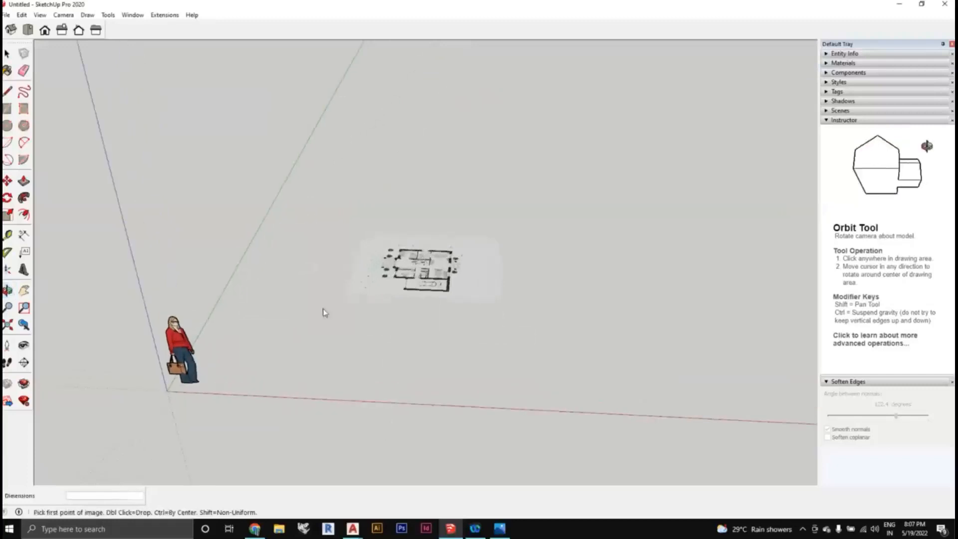
left_click(249, 365)
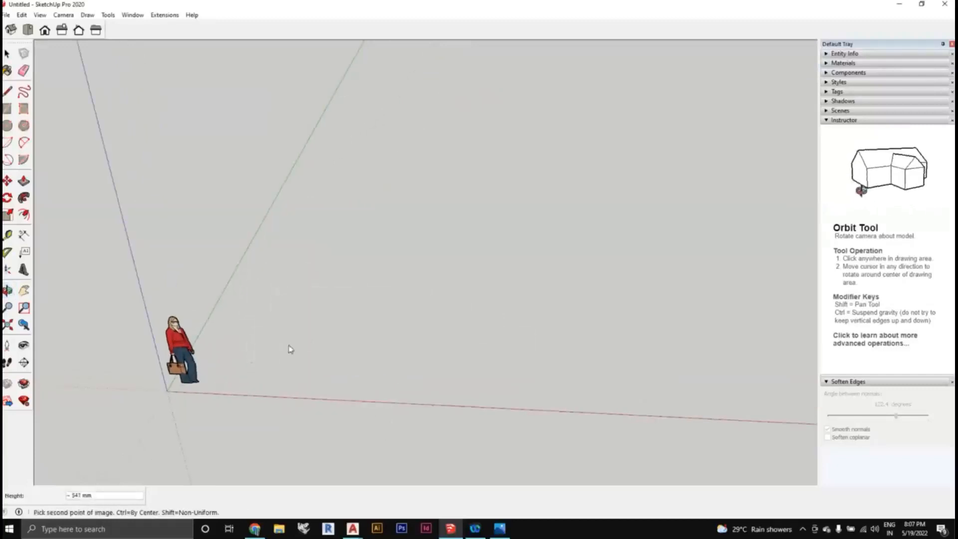
scroll(560, 158, "down", 1)
scroll(560, 161, "down", 3)
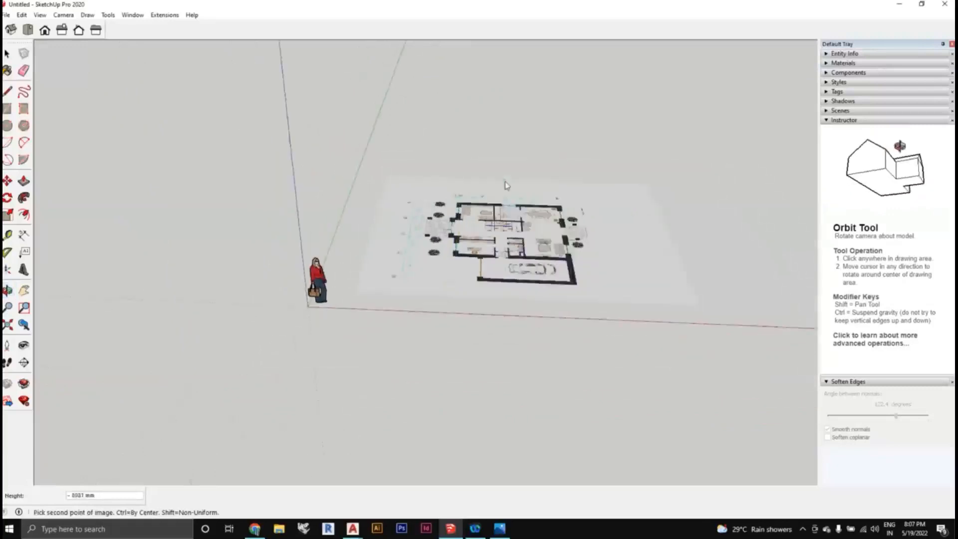
middle_click_drag(516, 188, 469, 246)
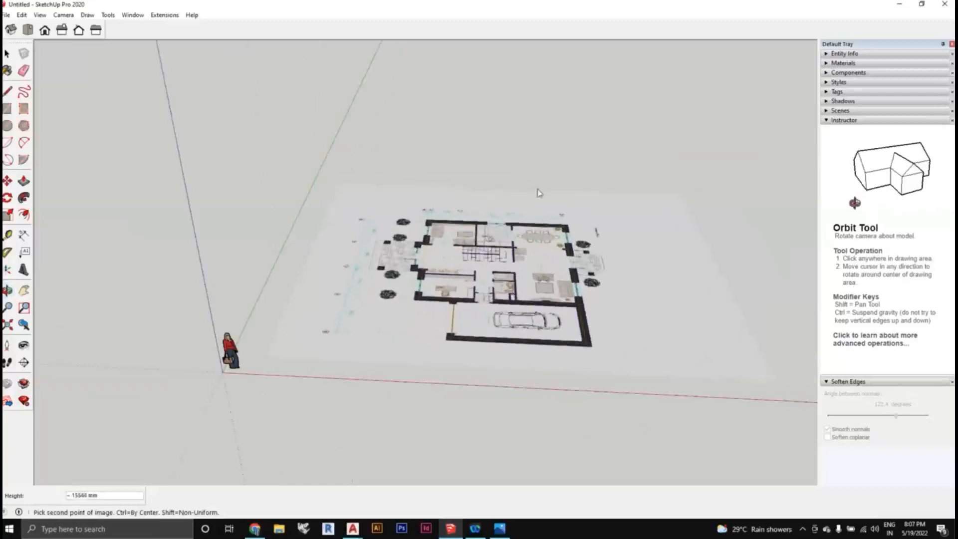
left_click(473, 211)
middle_click_drag(473, 211, 549, 272)
scroll(532, 288, "up", 5)
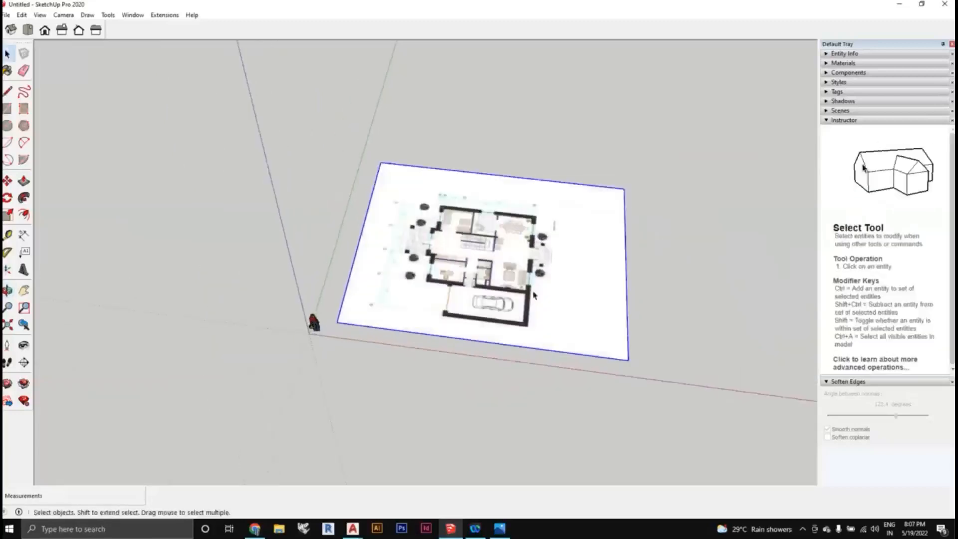
scroll(531, 288, "up", 4)
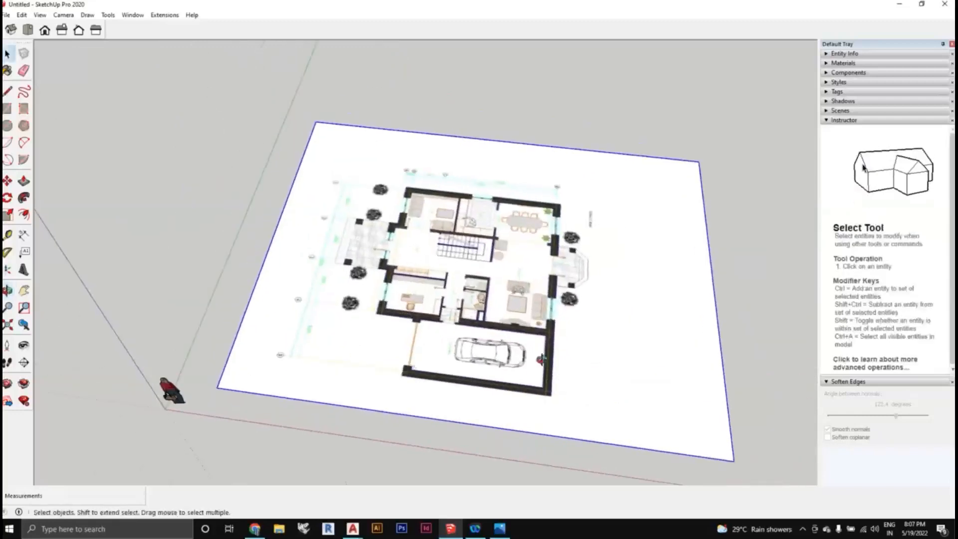
scroll(539, 353, "down", 4)
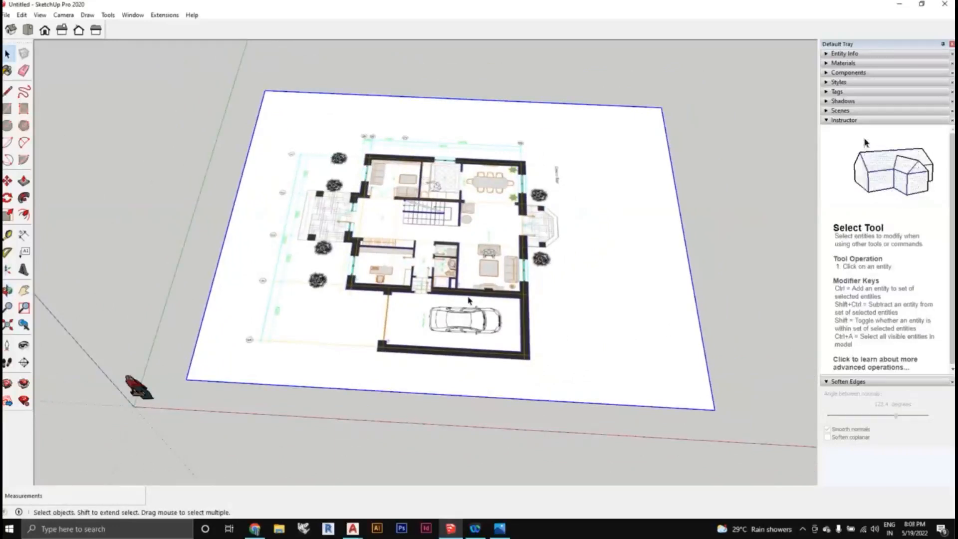
scroll(417, 231, "down", 2)
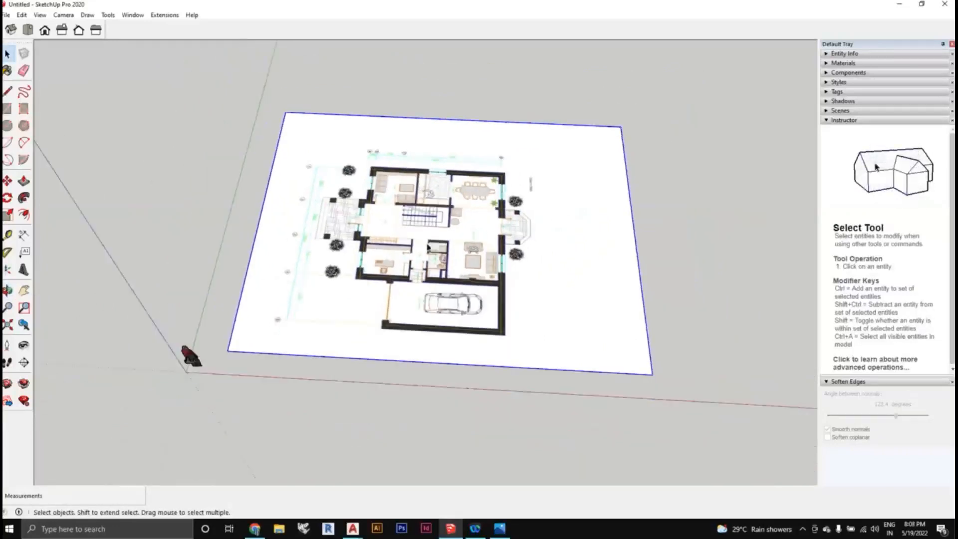
middle_click_drag(417, 230, 444, 277)
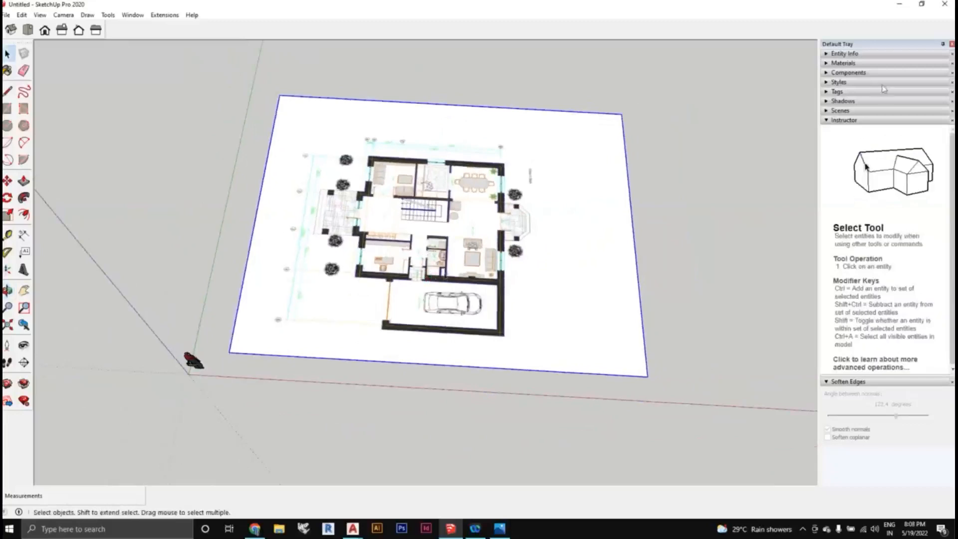
middle_click_drag(499, 225, 473, 274)
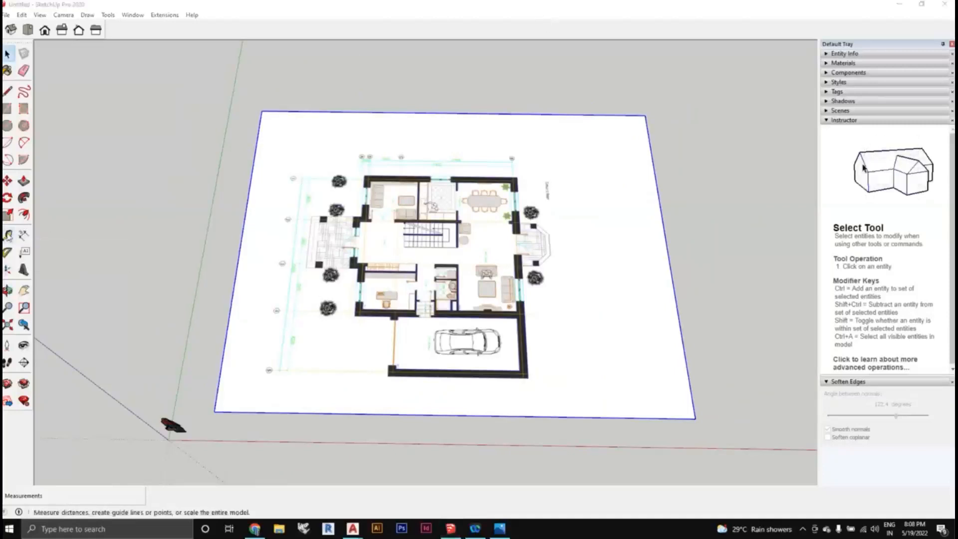
Sketch a freehand line with crossed end marks along the entrance door opening beside the paved porch.
left_click(9, 237)
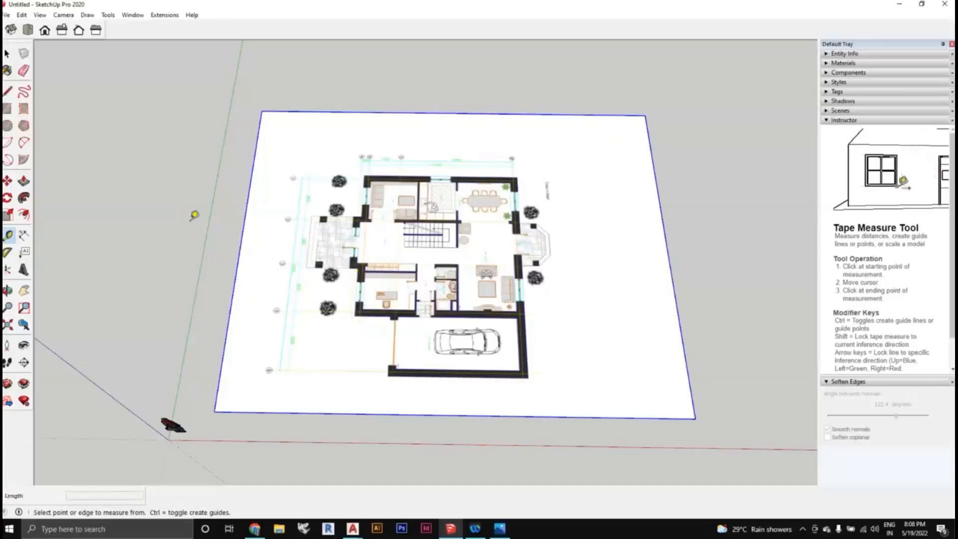
scroll(379, 292, "down", 2)
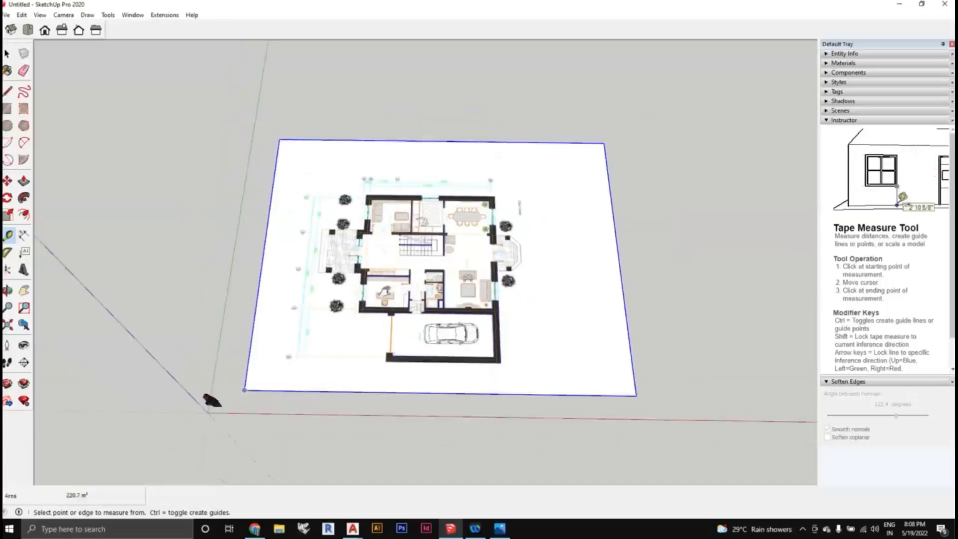
scroll(364, 322, "up", 6)
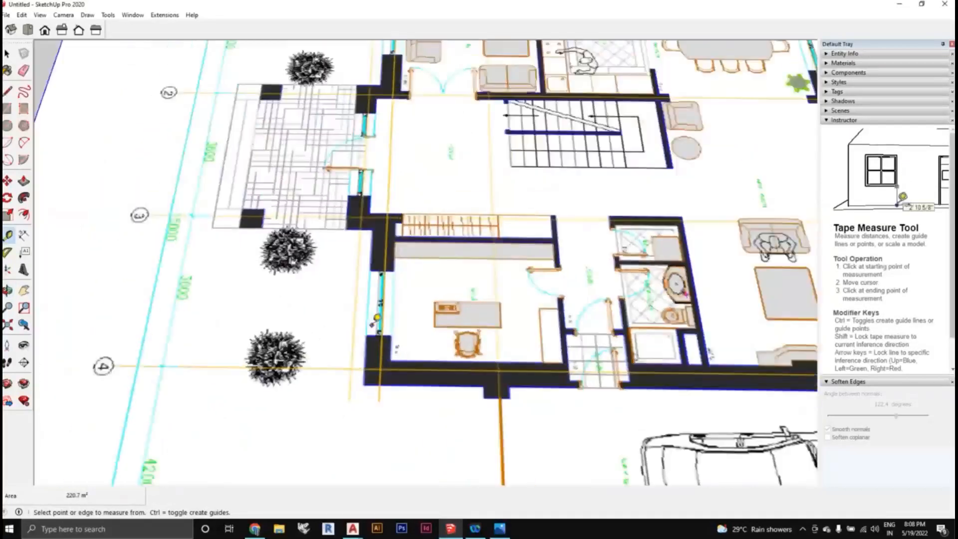
middle_click_drag(384, 359, 249, 291)
scroll(364, 330, "up", 5)
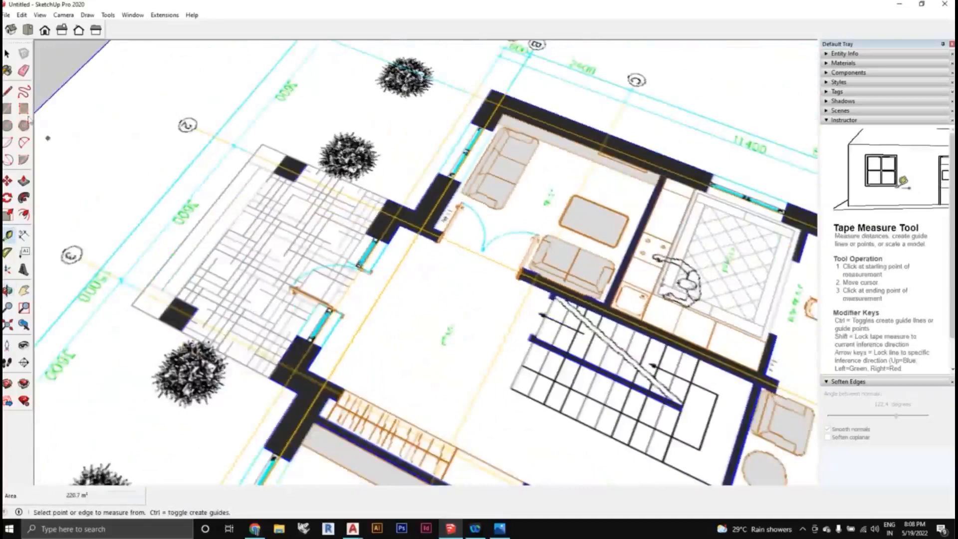
middle_click_drag(300, 349, 249, 320)
scroll(339, 269, "up", 2)
mouse_move(332, 271)
left_mouse_down()
mouse_move(451, 230)
mouse_move(416, 259)
left_mouse_up()
left_click_drag(335, 253, 353, 287)
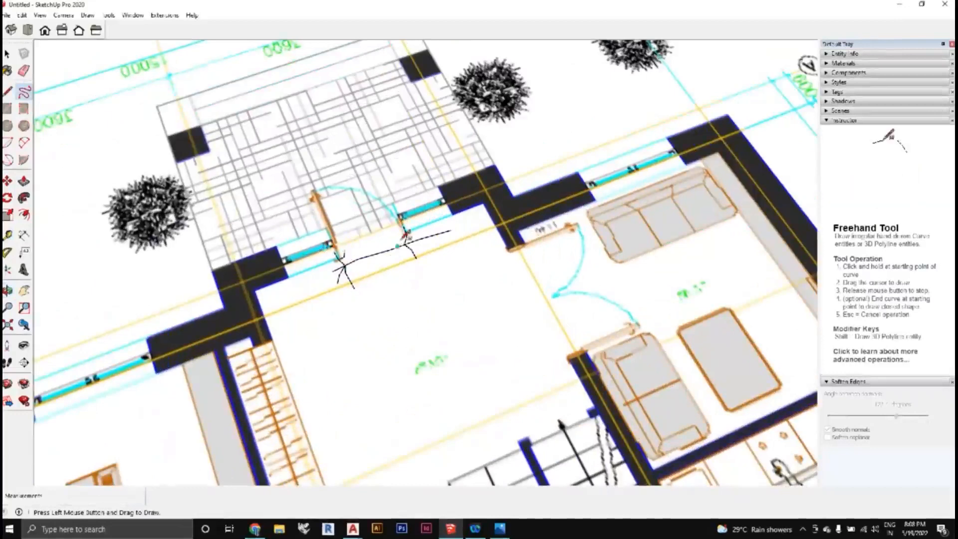
left_click_drag(419, 238, 399, 266)
Erase the freehand line and its end marks at the entrance door opening.
scroll(430, 264, "down", 4)
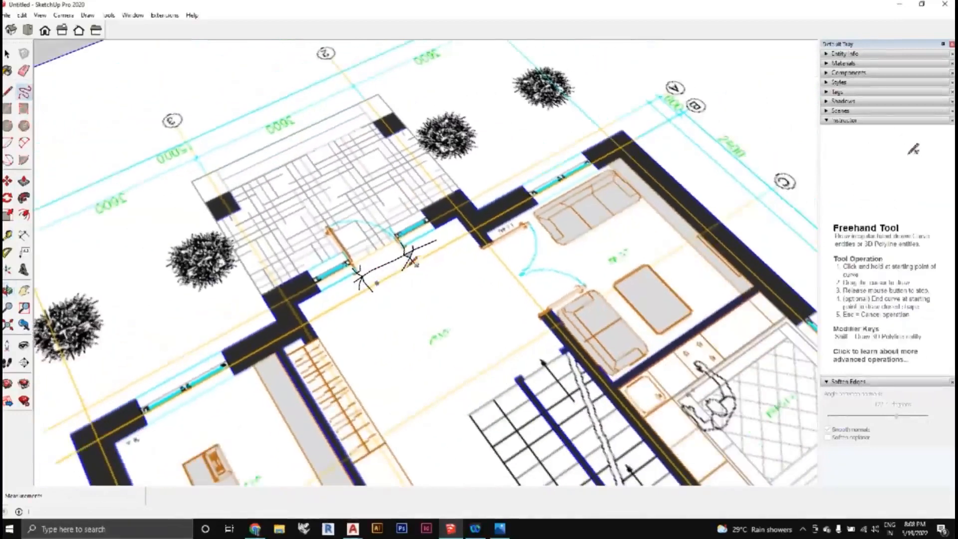
left_click(24, 71)
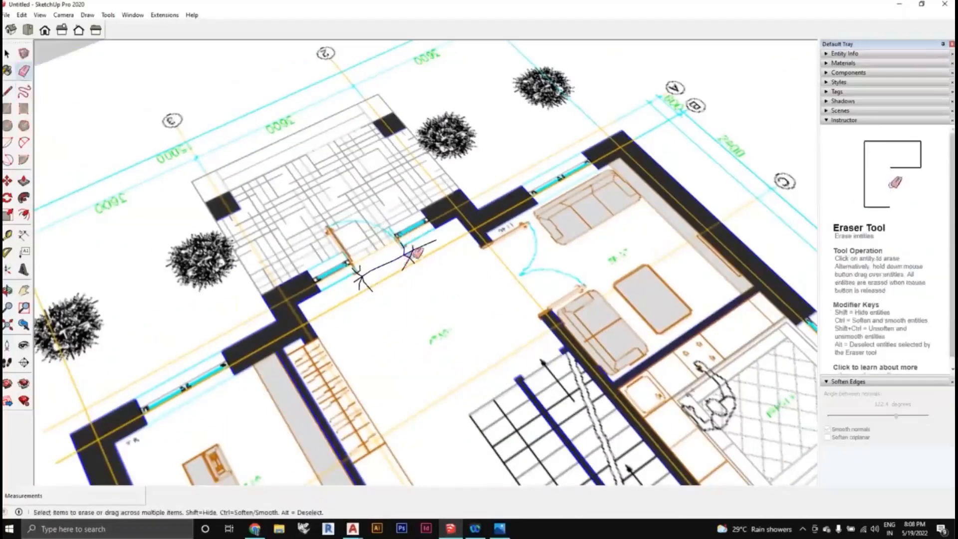
left_click(410, 253)
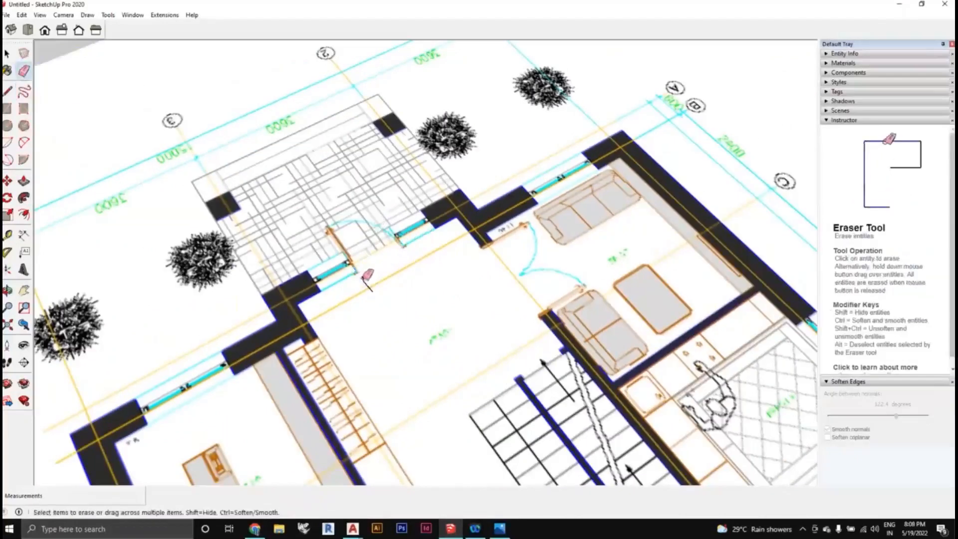
mouse_move(413, 250)
middle_mouse_down()
mouse_move(497, 268)
mouse_move(145, 278)
middle_mouse_up()
scroll(146, 278, "down", 5)
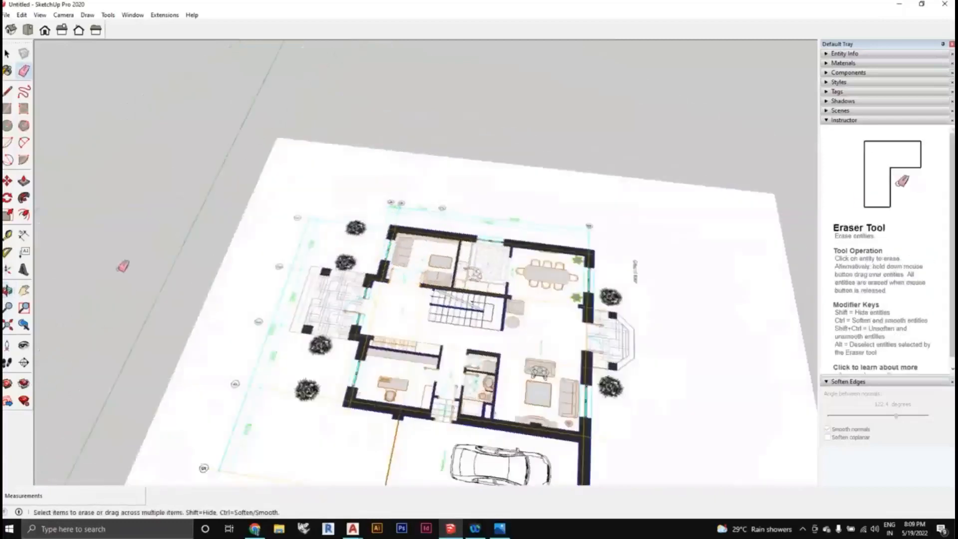
Select the floor plan image and measure the entrance door opening beside the paved porch from jamb to jamb with Tape Measure.
left_click(7, 54)
left_click(280, 200)
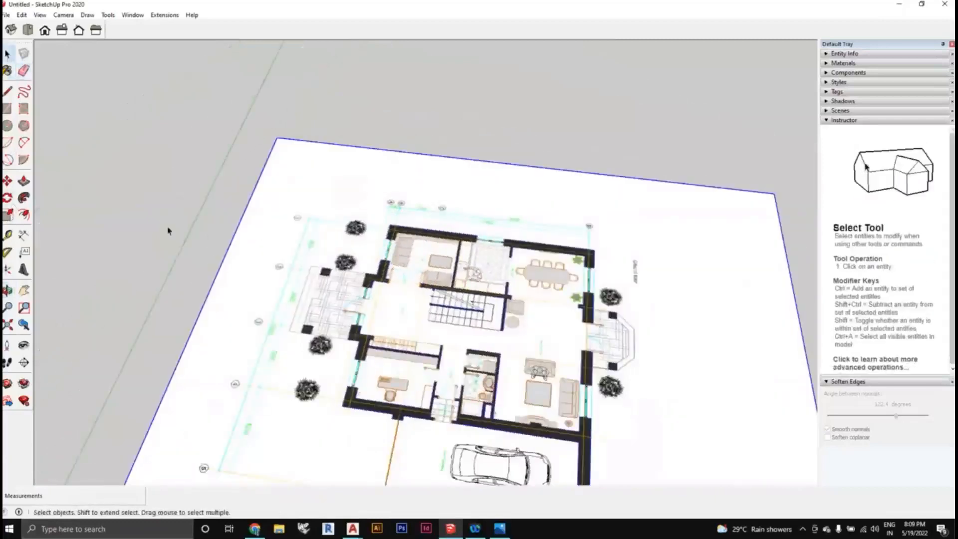
left_click(9, 236)
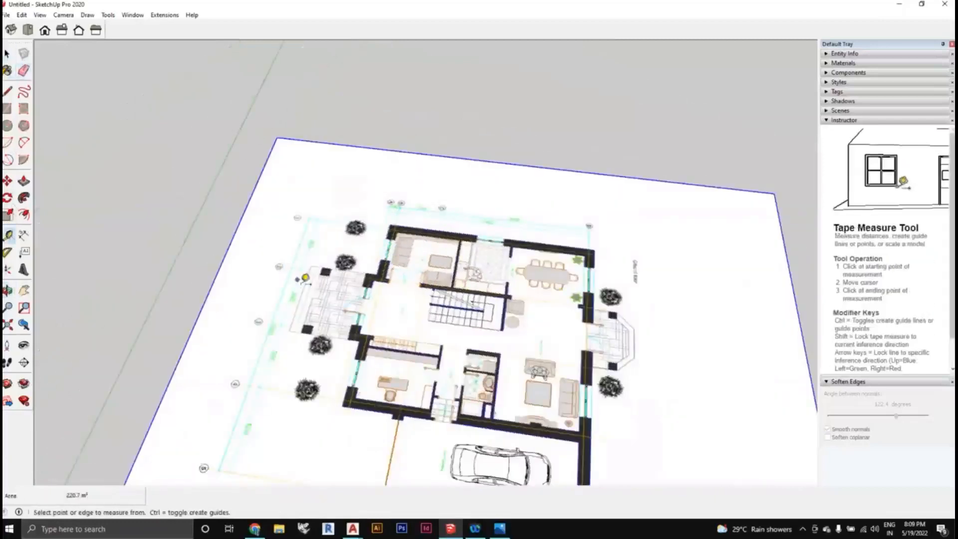
middle_click_drag(344, 321, 369, 326)
scroll(379, 329, "up", 3)
scroll(378, 330, "up", 5)
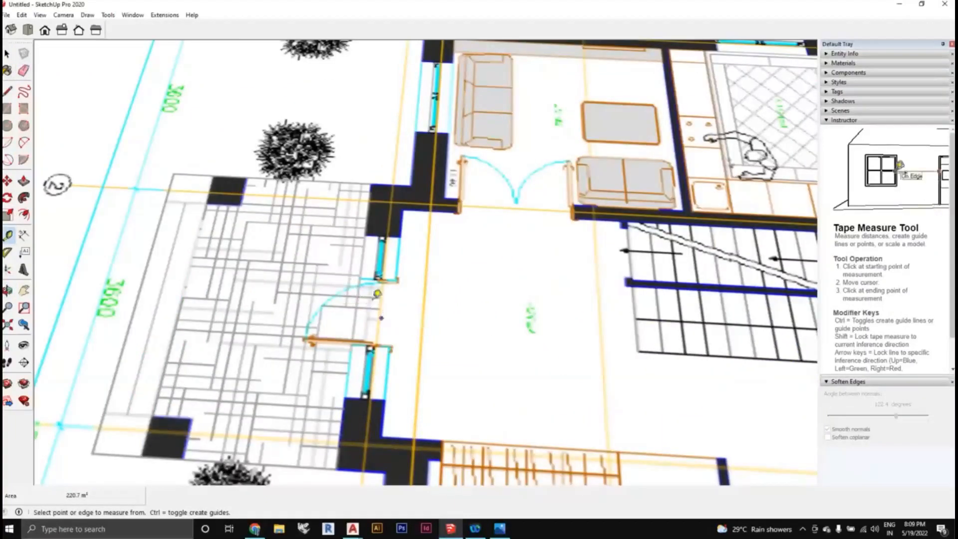
scroll(377, 293, "up", 3)
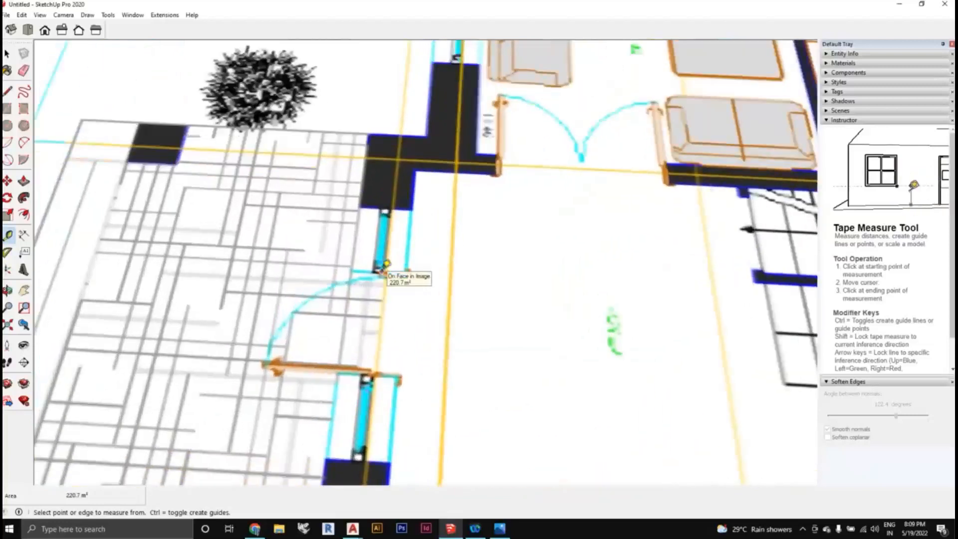
middle_click_drag(383, 269, 377, 349)
scroll(373, 370, "up", 3)
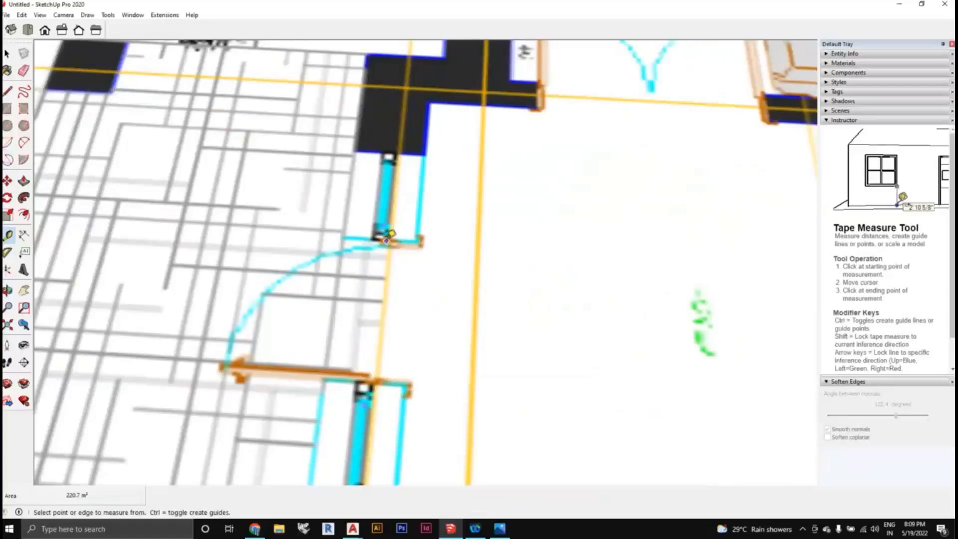
left_click(386, 240)
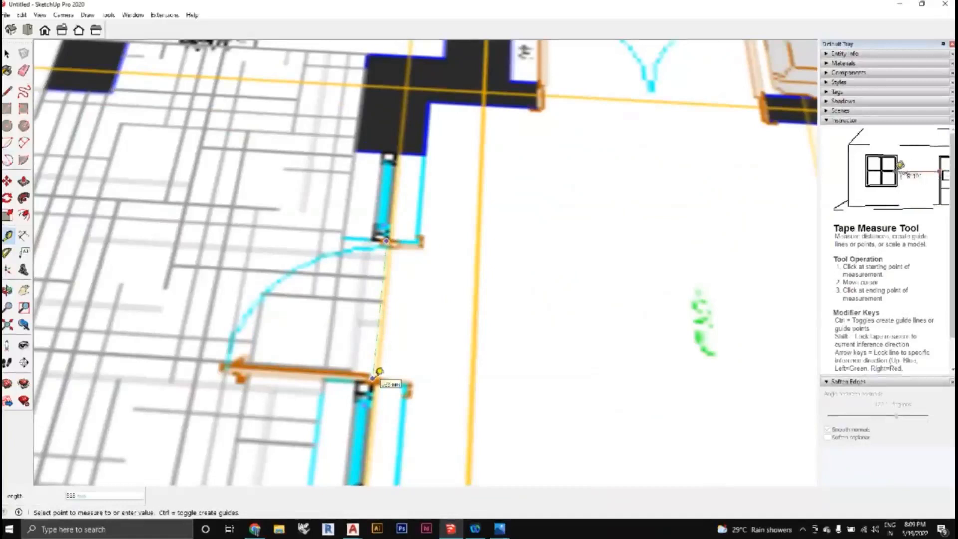
left_click(378, 373)
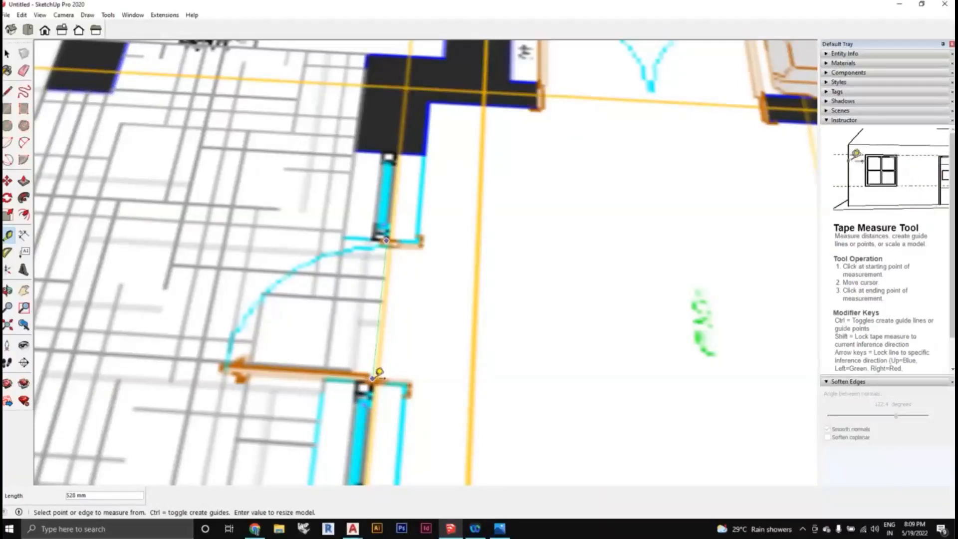
Resize the whole model so that the measured entrance door opening becomes 1000 mm wide.
type("1000")
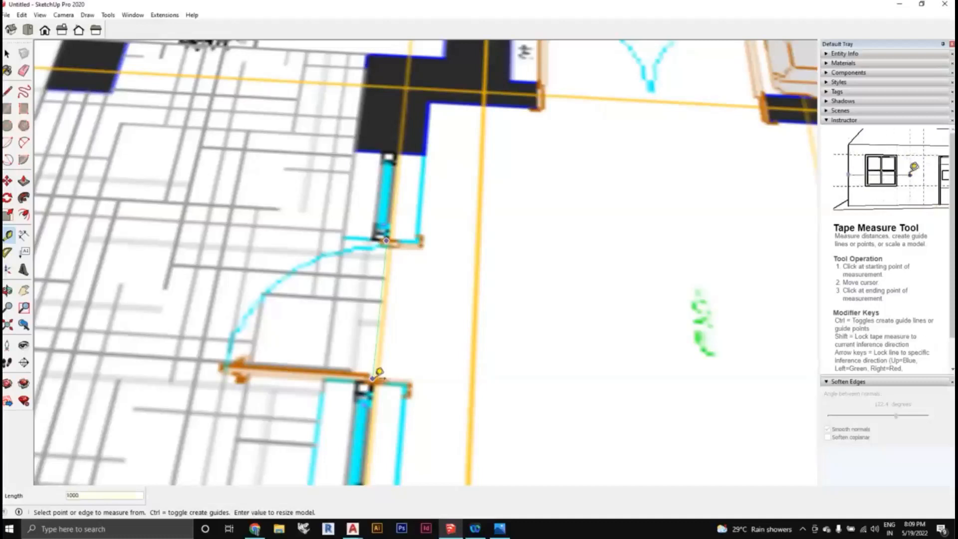
key("Return")
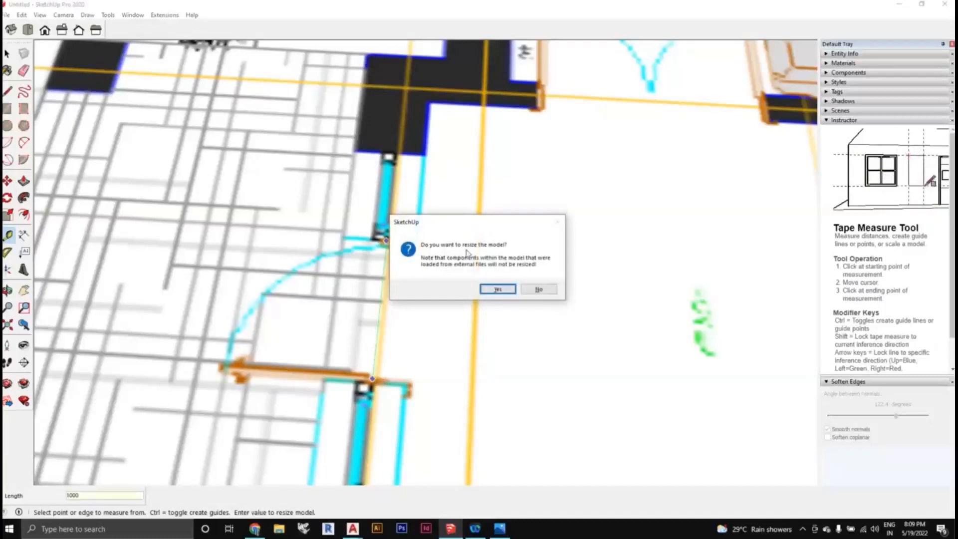
left_click(498, 289)
Measure the entrance door opening again on the rescaled floor plan to check its width.
scroll(501, 289, "down", 10)
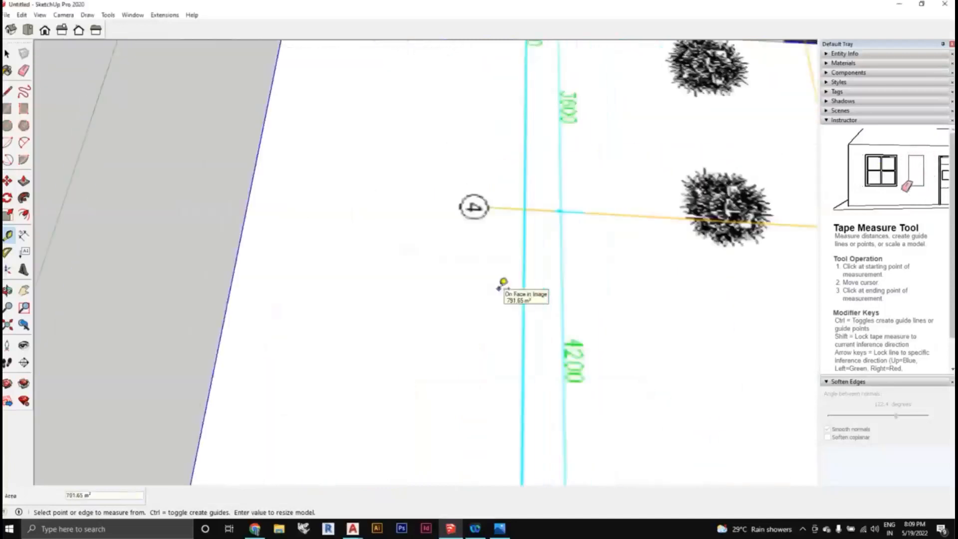
scroll(503, 294, "down", 5)
scroll(488, 259, "up", 10)
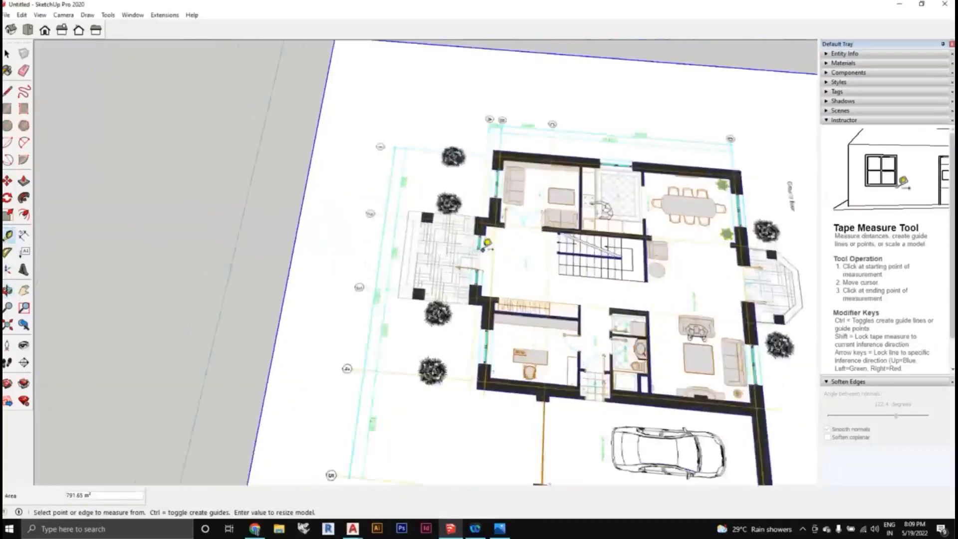
scroll(483, 255, "up", 4)
left_click(460, 330)
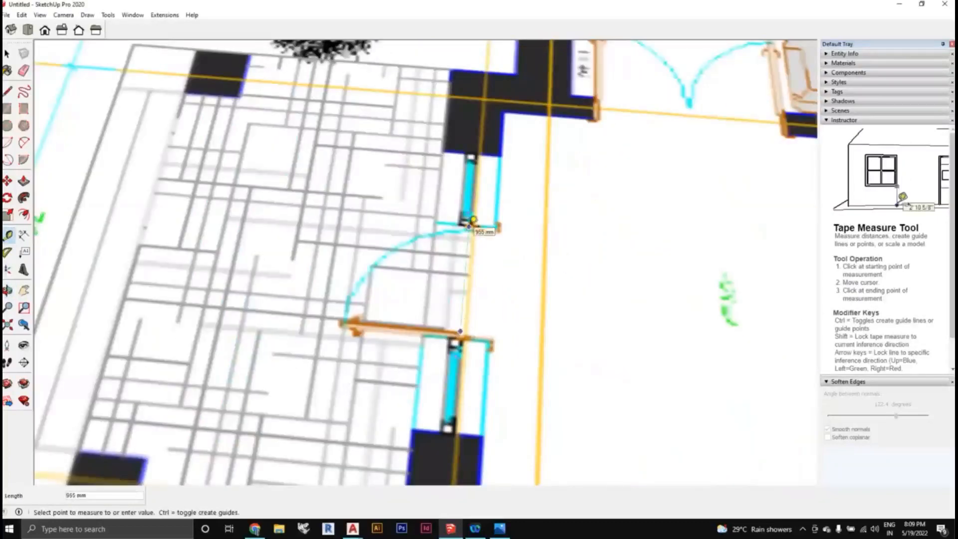
left_click(472, 223)
scroll(498, 239, "down", 10)
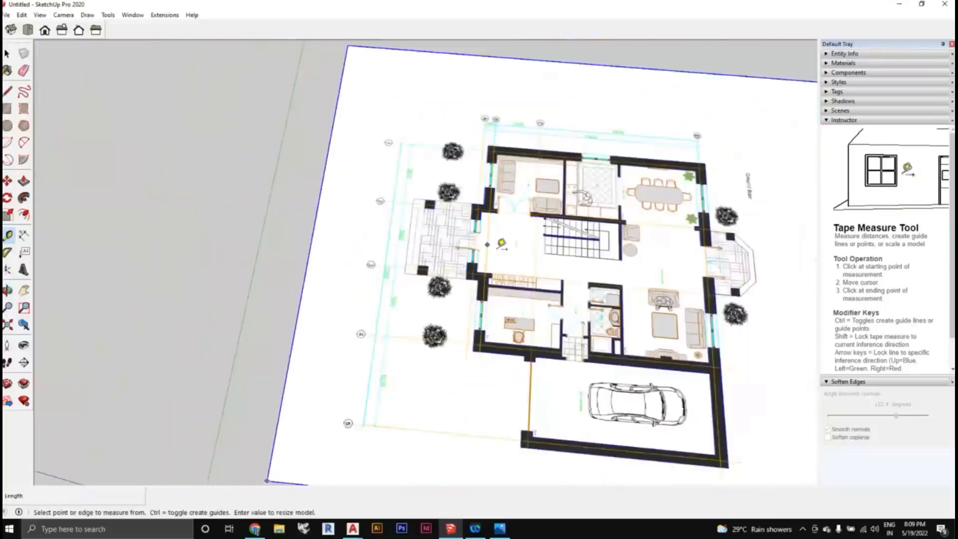
Draw a rectangle over the wall pier at the outer end of the garage door line.
middle_click_drag(501, 244, 517, 269)
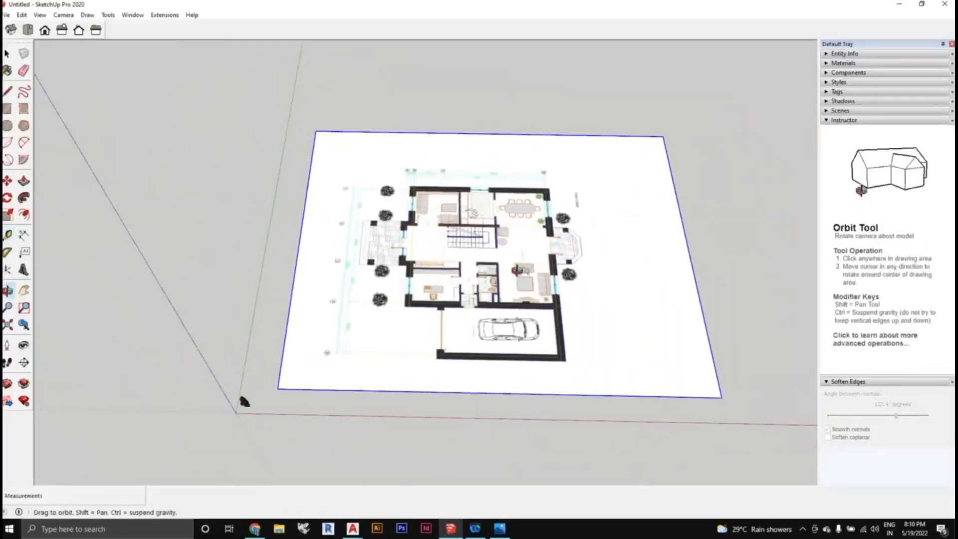
scroll(519, 269, "up", 1)
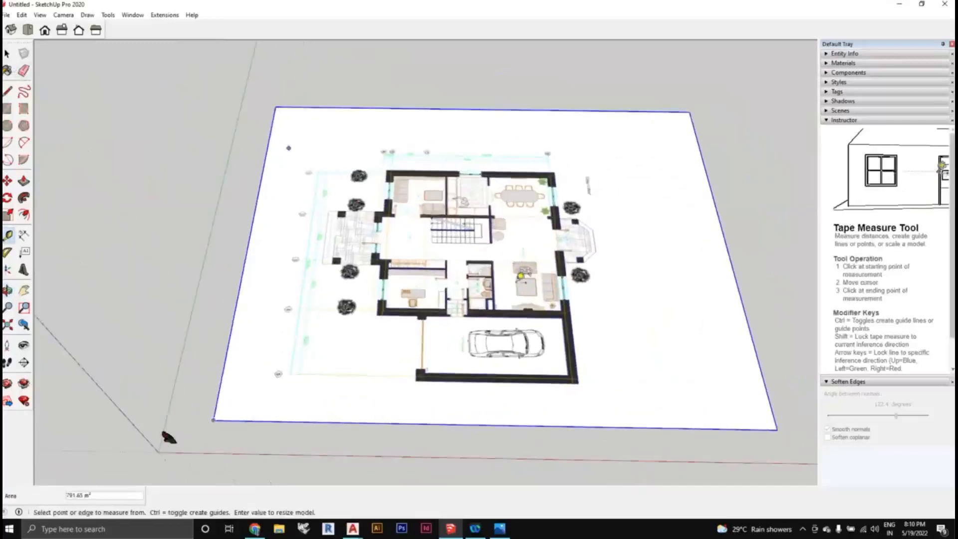
middle_click_drag(539, 327, 309, 168)
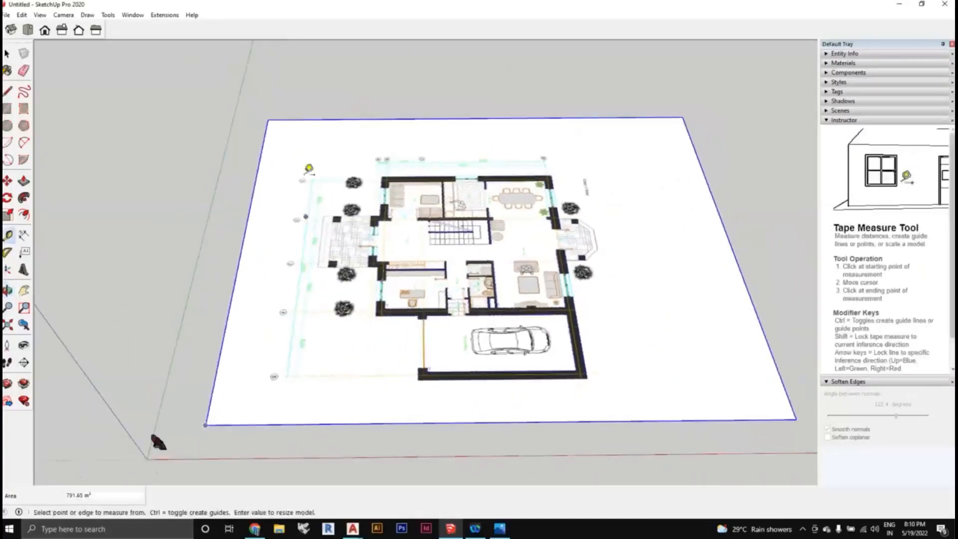
middle_click_drag(636, 289, 559, 349)
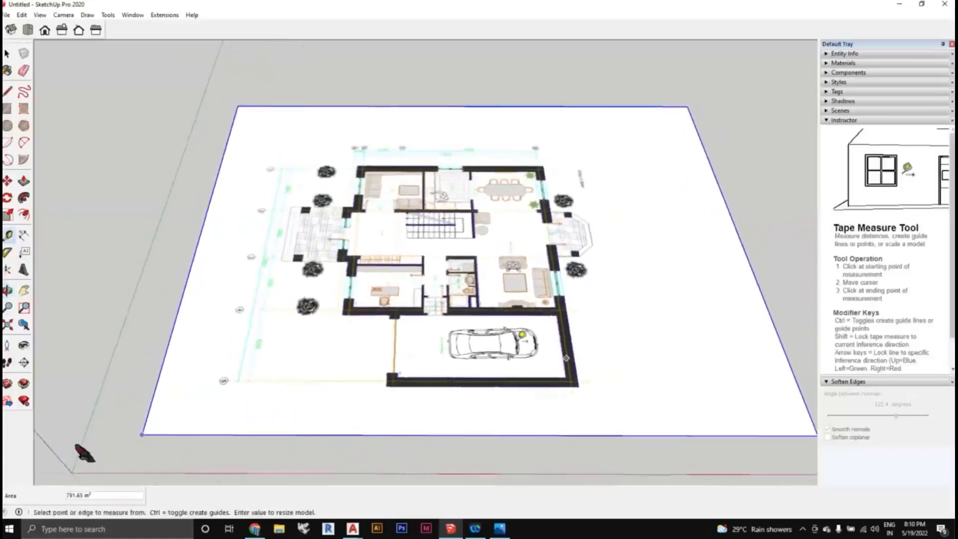
left_click(7, 109)
scroll(394, 364, "up", 3)
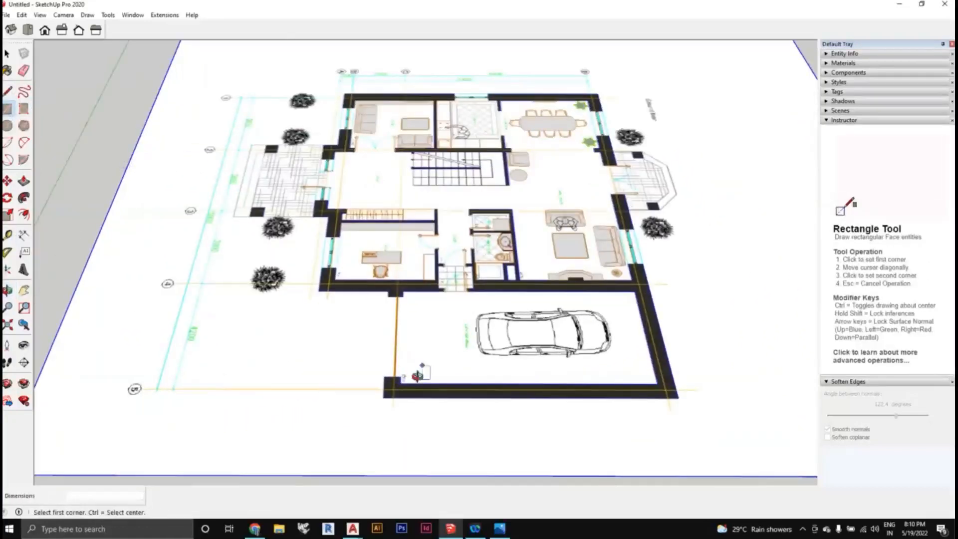
scroll(382, 375, "up", 5)
left_click(377, 361)
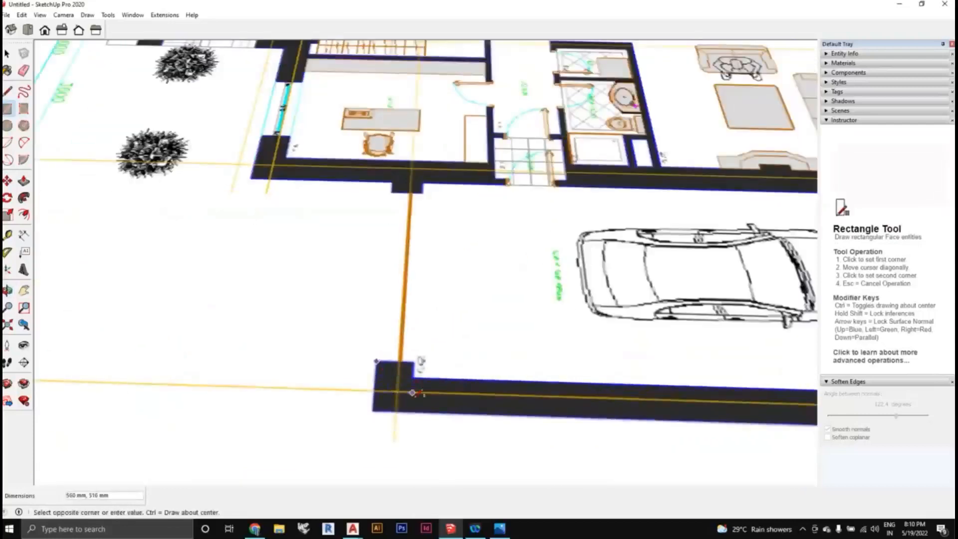
left_click(410, 408)
Push/Pull the rectangle at the garage pier upward into a column about 5.8 m high.
scroll(408, 389, "down", 3)
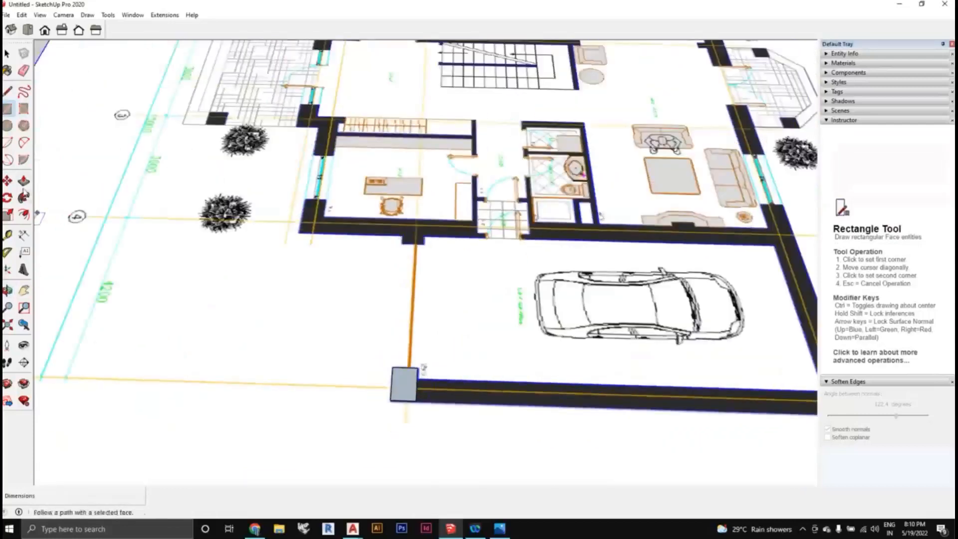
key("p")
left_click(407, 384)
left_click(399, 188)
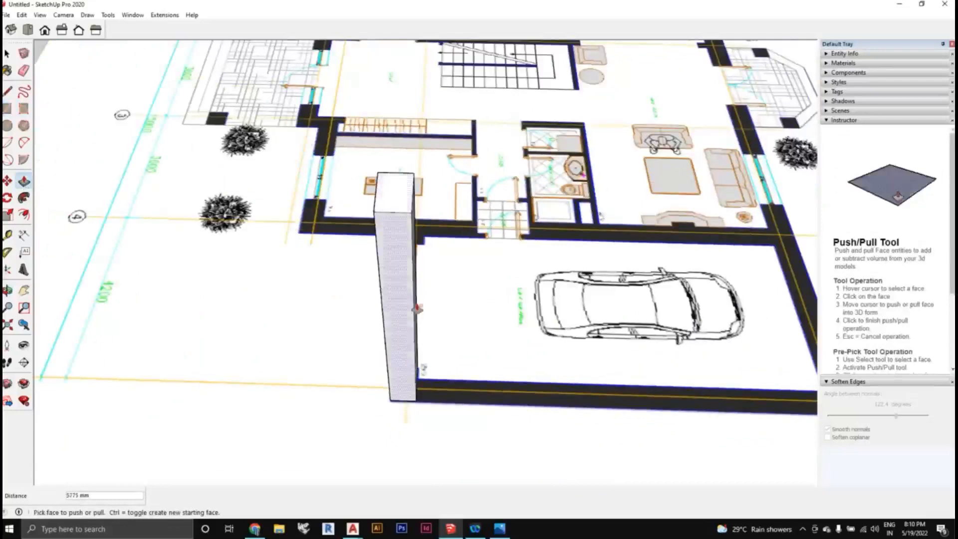
Draw a rectangle over the garage's long outer wall, from the column to the far inner corner.
scroll(424, 325, "down", 3)
middle_click_drag(577, 419, 467, 319)
scroll(469, 330, "down", 4)
scroll(469, 322, "down", 3)
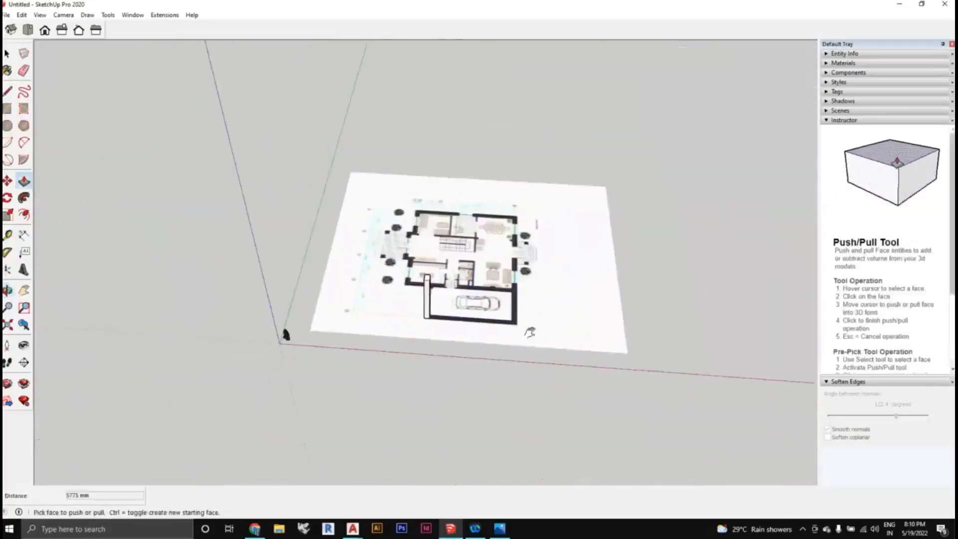
middle_click_drag(530, 331, 507, 344)
scroll(507, 344, "up", 2)
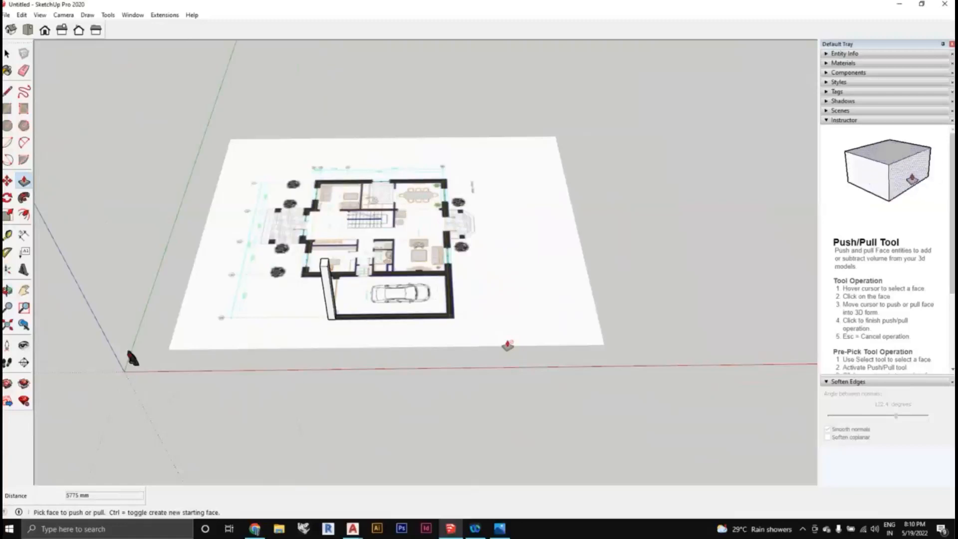
scroll(291, 318, "up", 5)
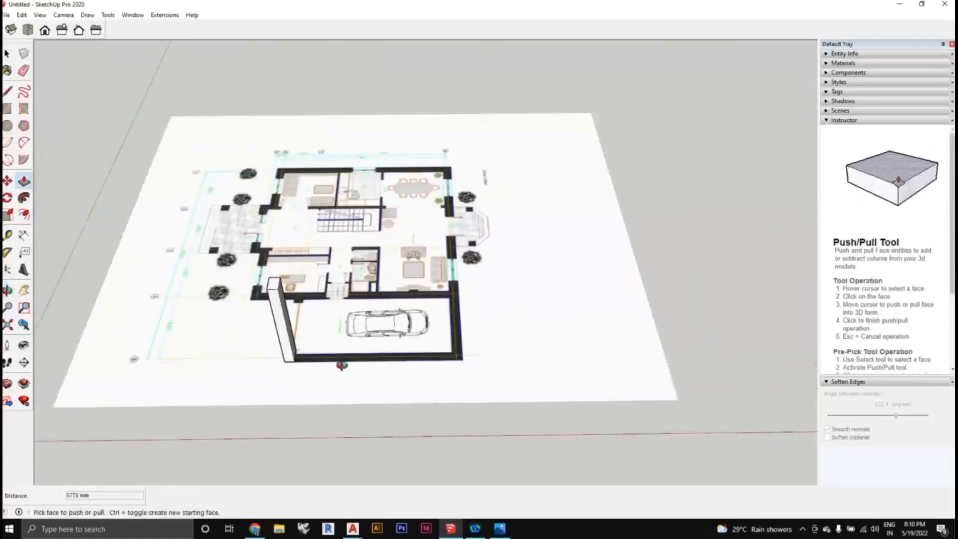
scroll(291, 318, "up", 3)
key("r")
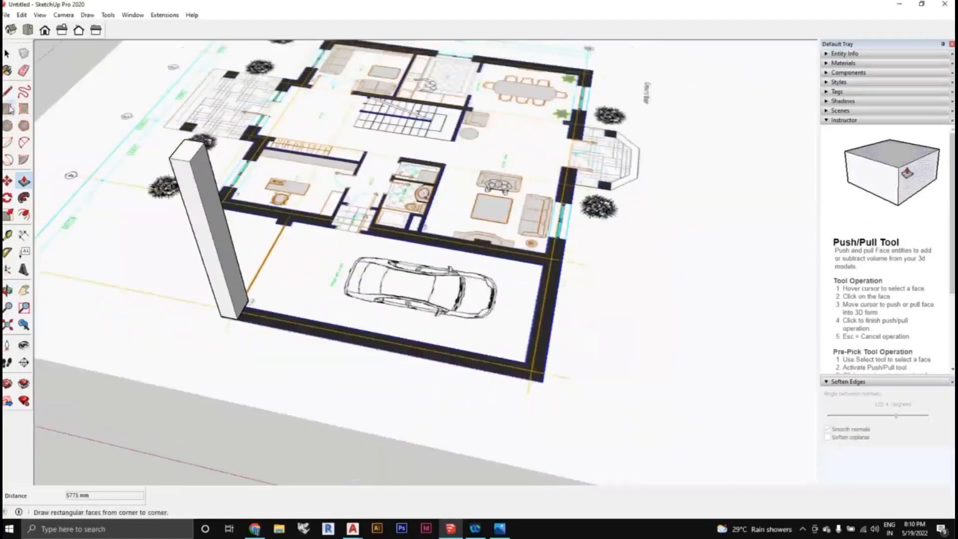
scroll(245, 327, "up", 2)
left_click(236, 311)
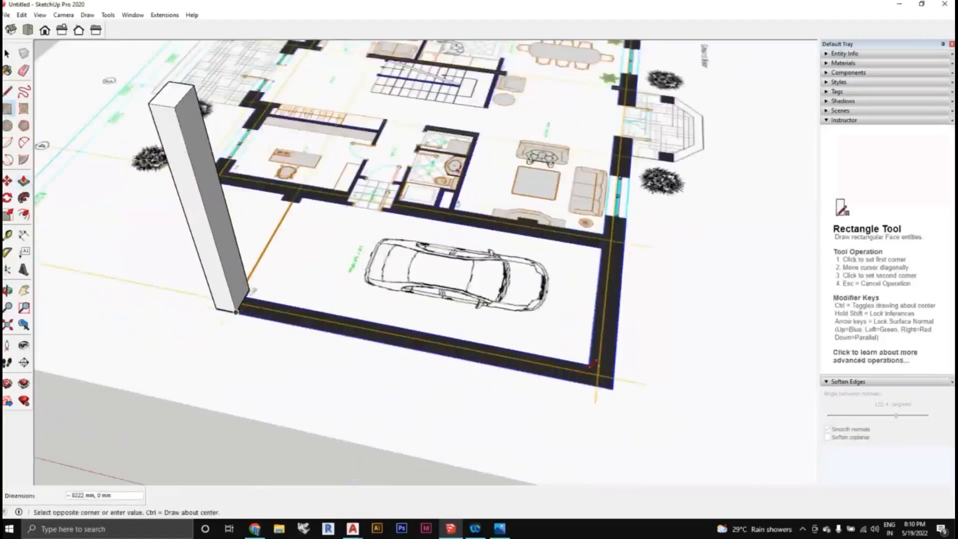
left_click(592, 361)
Push/Pull the garage's long wall rectangle upward to a height of about 5.4 m.
middle_click_drag(599, 374, 320, 295)
key("p")
left_click(319, 294)
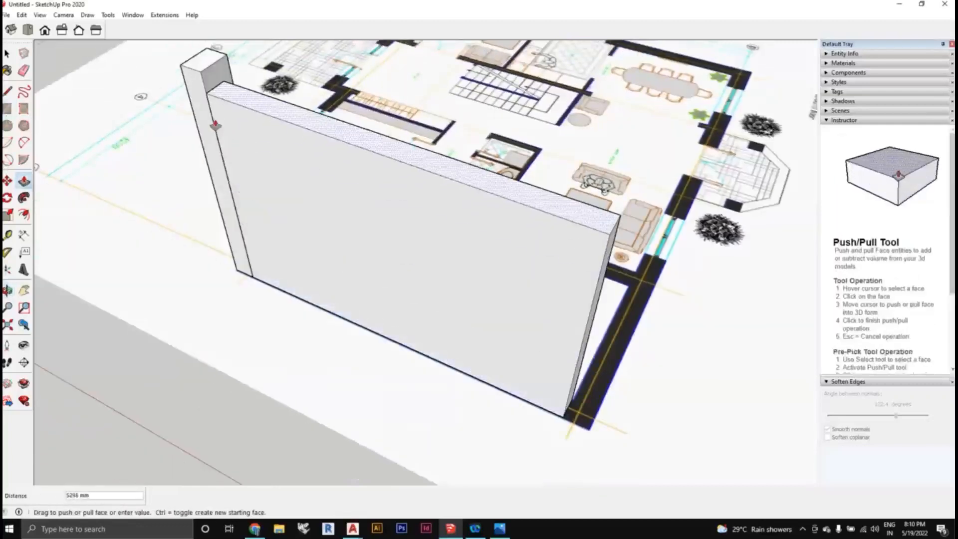
left_click(211, 122)
scroll(524, 313, "down", 1)
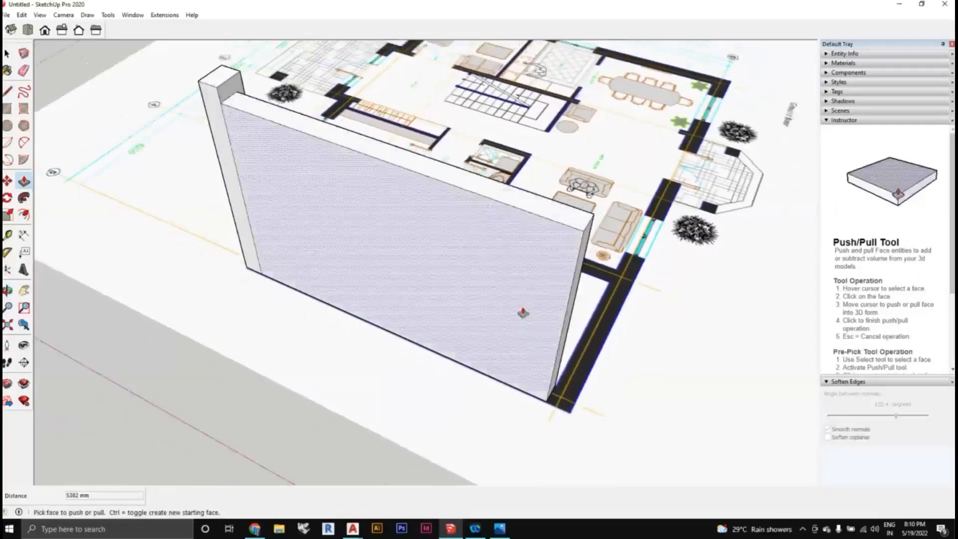
Extend the far end face of the long garage wall about 590 mm to the plan's outer corner.
middle_click_drag(524, 312, 210, 305)
scroll(377, 318, "up", 5)
left_click(394, 335)
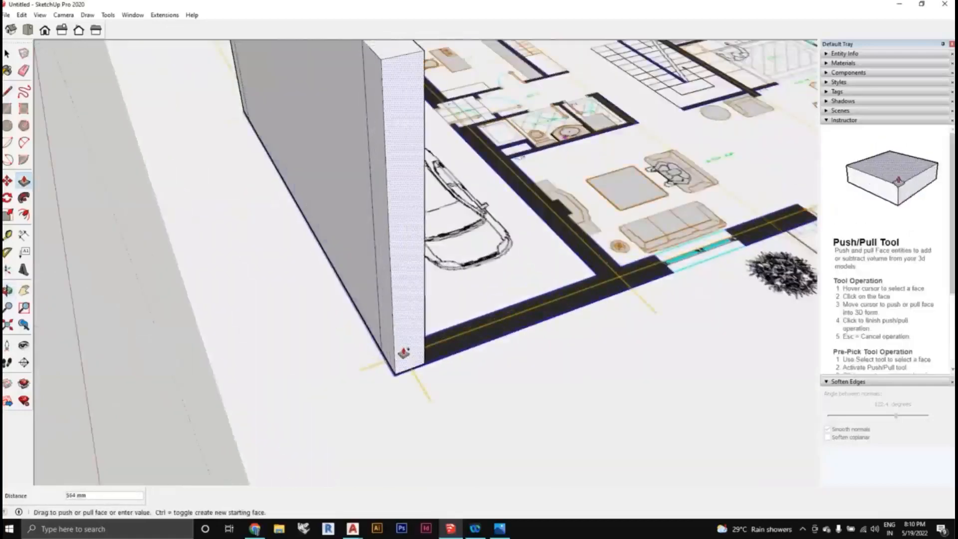
left_click(405, 350)
Pull the inner face at the wall's far end about 3.75 m along the garage's short wall to the house wall.
middle_click_drag(383, 368, 338, 355)
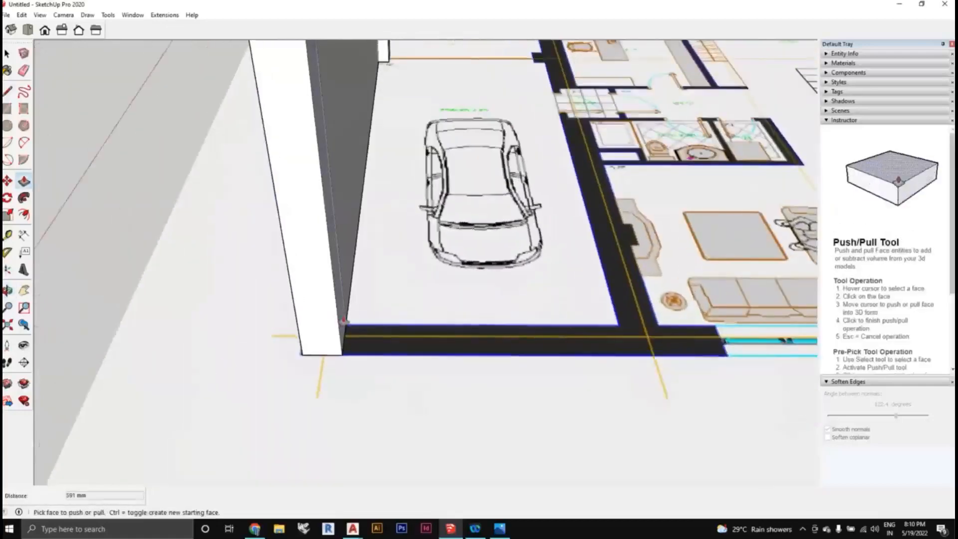
left_click(338, 352)
left_click(529, 355)
scroll(438, 359, "down", 5)
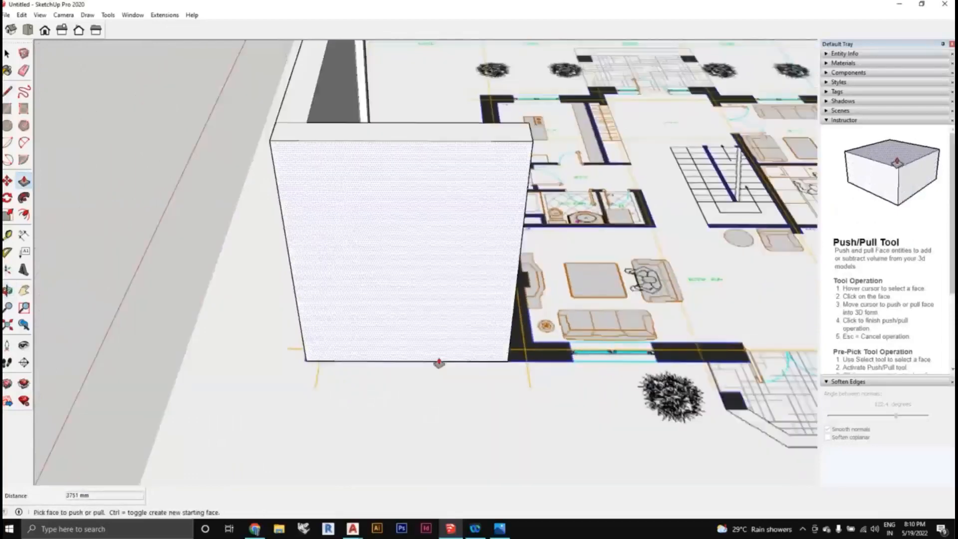
Examine the raised garage walls against the floor plan from several sides.
middle_click_drag(438, 359, 465, 321)
scroll(508, 317, "up", 2)
scroll(511, 319, "down", 2)
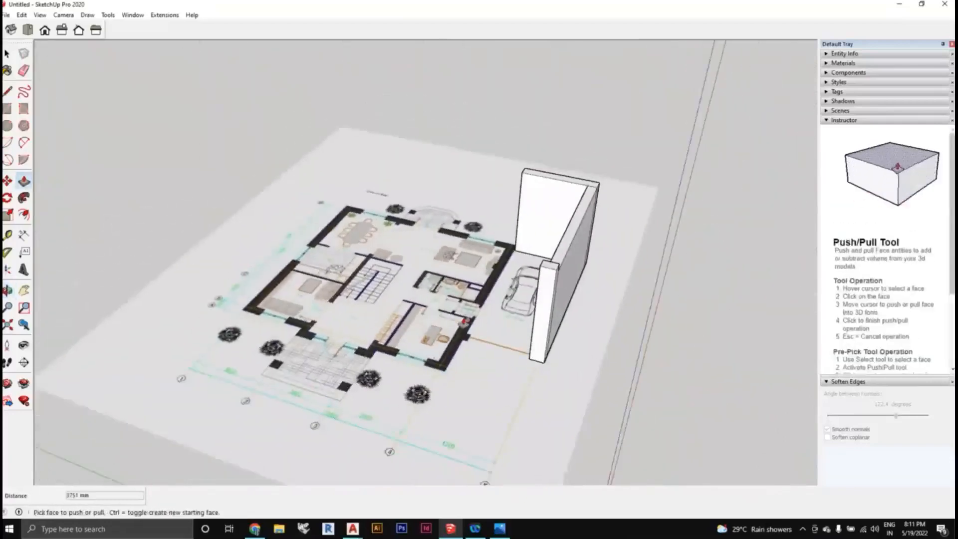
scroll(464, 322, "down", 4)
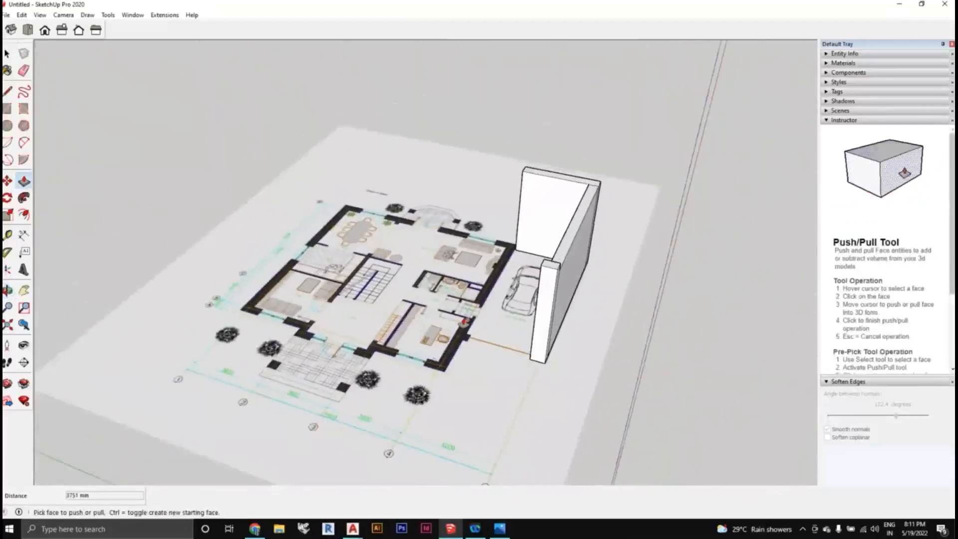
middle_click_drag(501, 333, 356, 343)
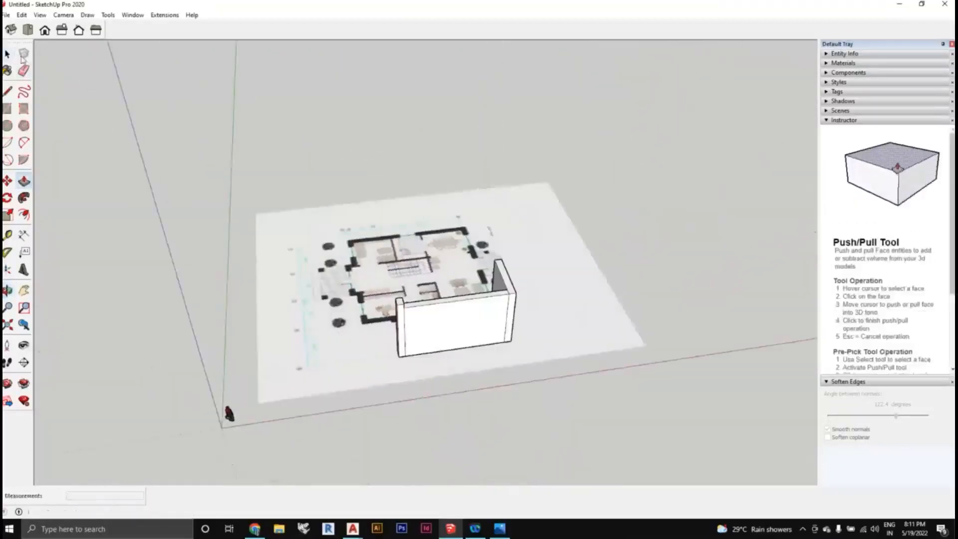
middle_click_drag(429, 344, 477, 340)
scroll(478, 341, "up", 2)
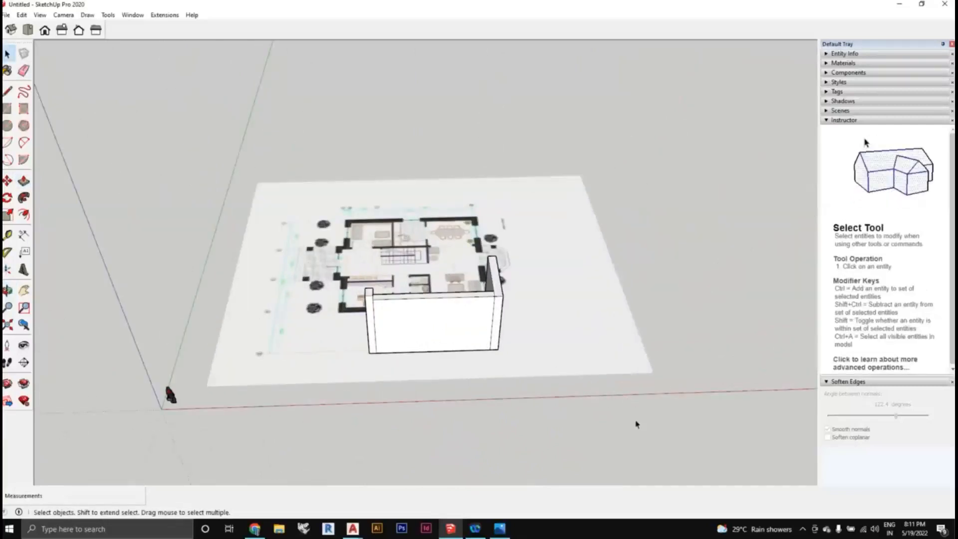
Delete the floor plan image together with the garage walls raised on it.
left_click_drag(338, 159, 339, 159)
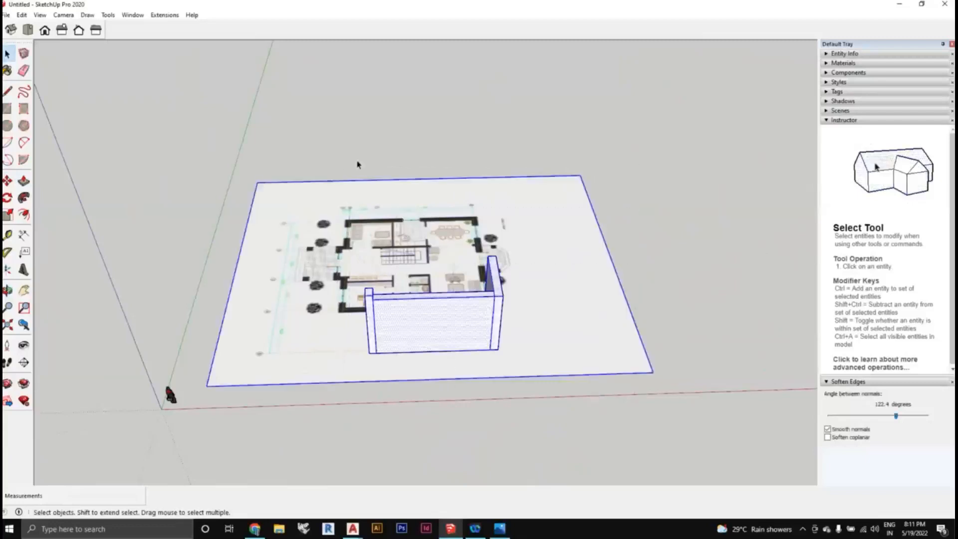
key("Delete")
scroll(369, 185, "down", 1)
middle_click_drag(485, 269, 370, 293)
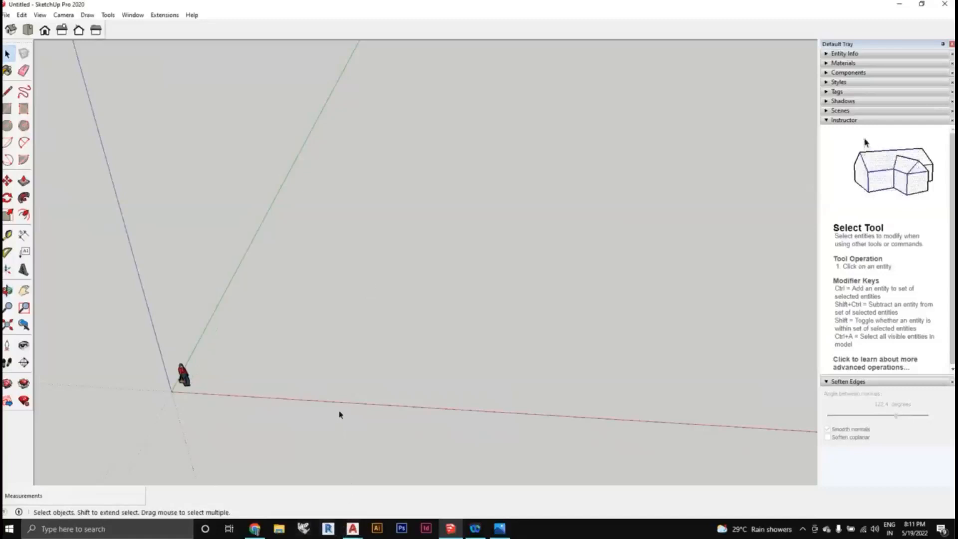
middle_click_drag(338, 414, 391, 387)
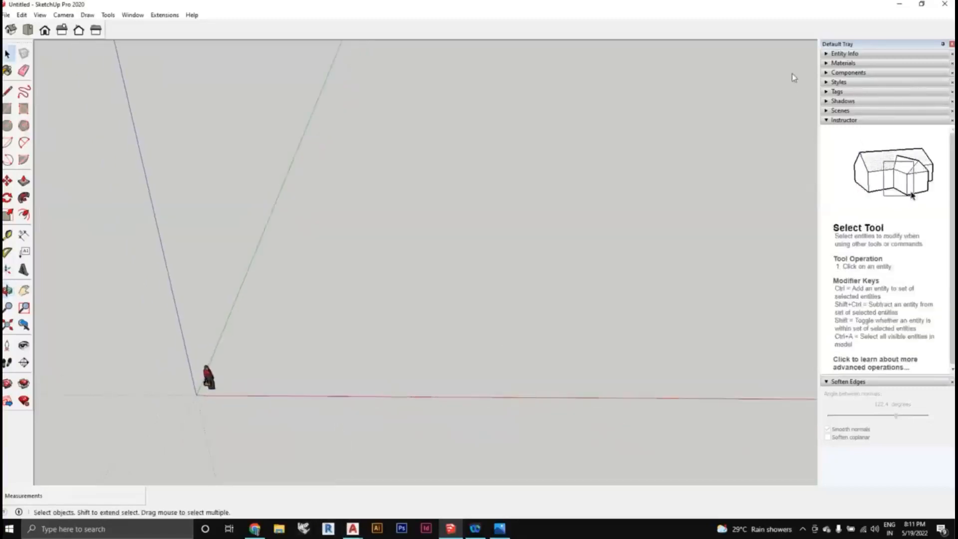
middle_click_drag(487, 264, 475, 304)
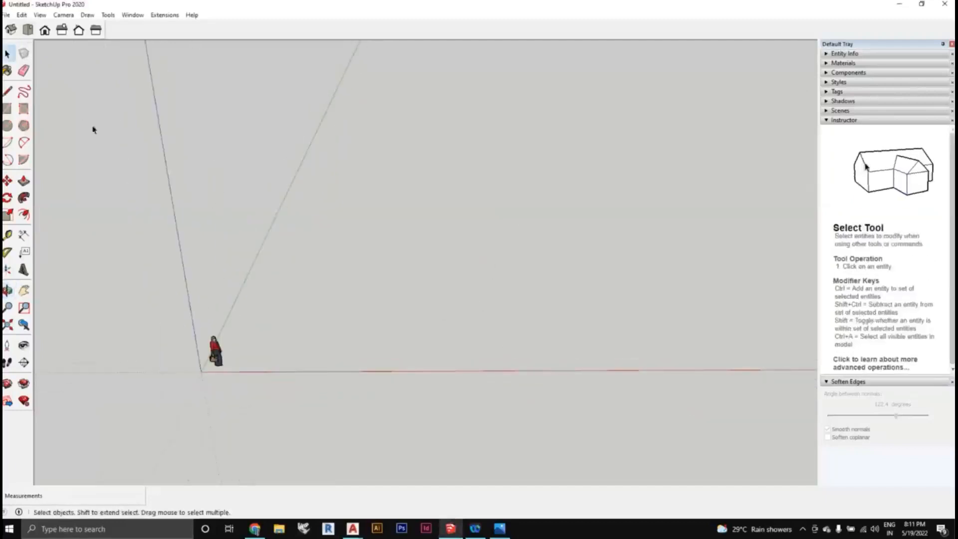
scroll(281, 334, "down", 1)
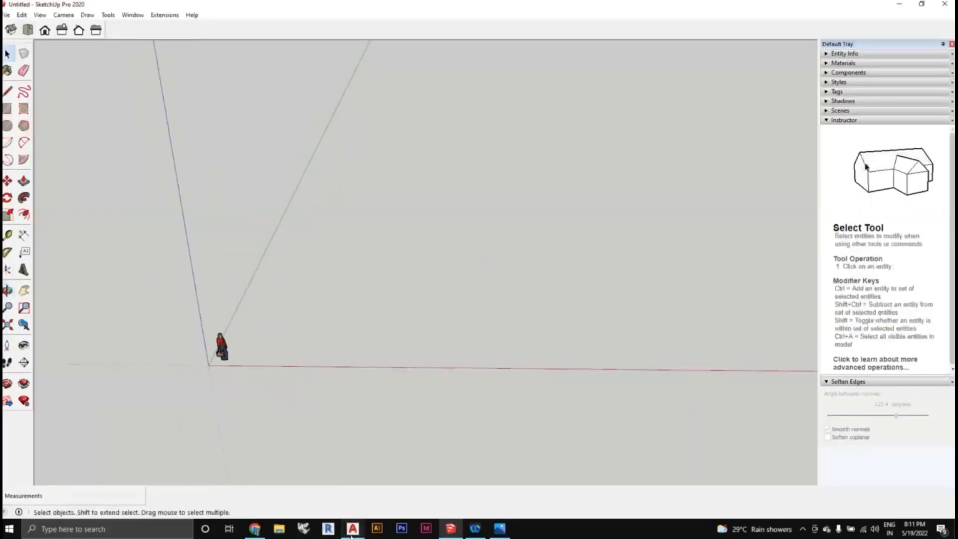
Switch to AutoCAD to view the plans in house.dwg, and return to SketchUp.
mouse_move(351, 534)
left_click(324, 460)
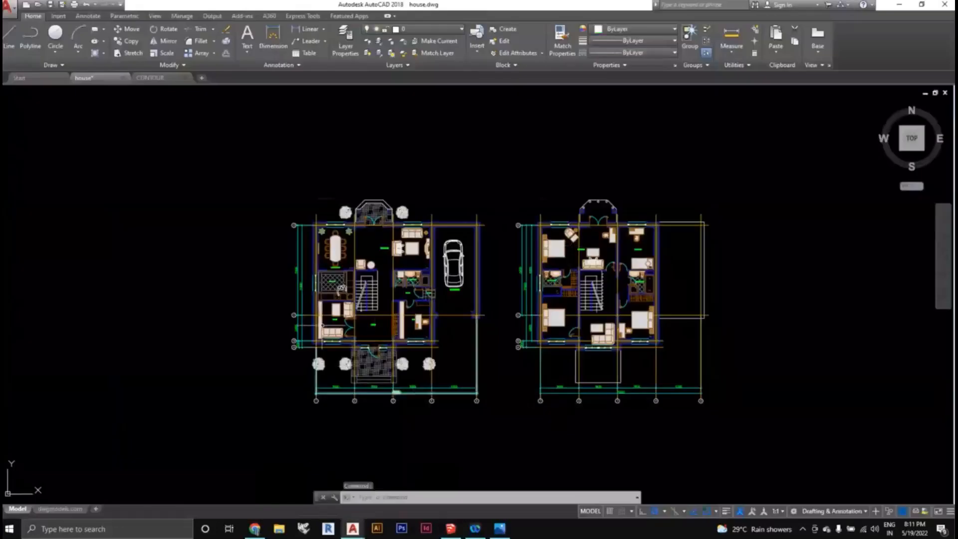
left_click(900, 6)
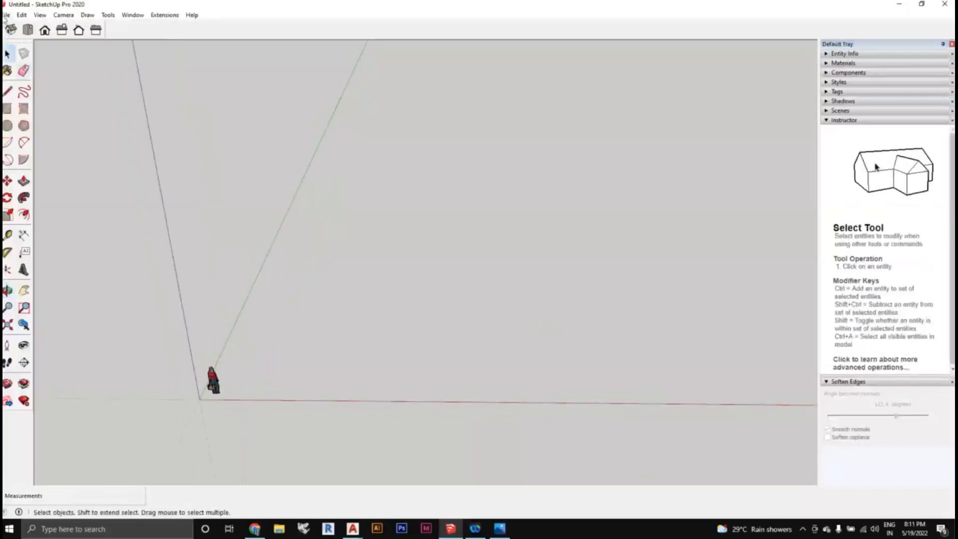
Start a file import and limit the file type to AutoCAD Files (*.dwg, *.dxf).
left_click(6, 15)
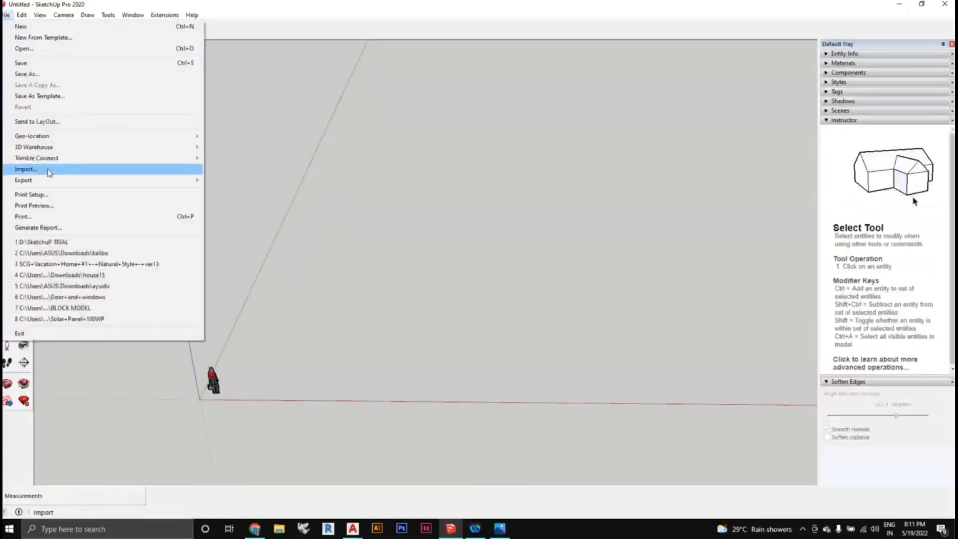
left_click(49, 173)
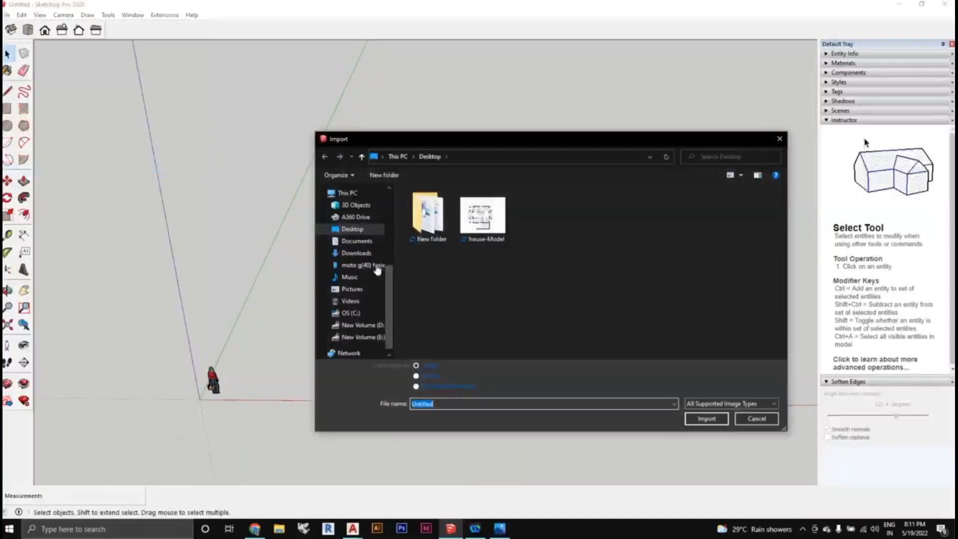
left_click(717, 405)
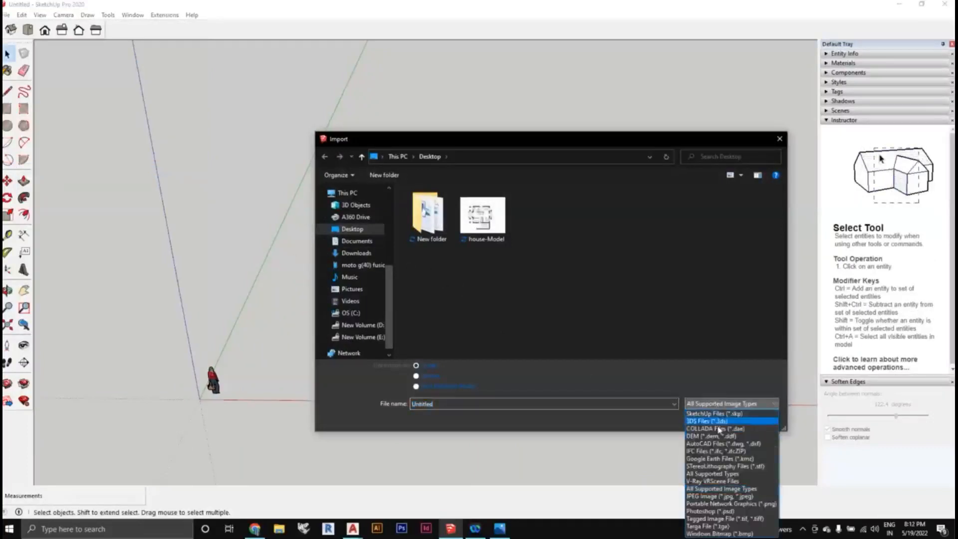
left_click(719, 444)
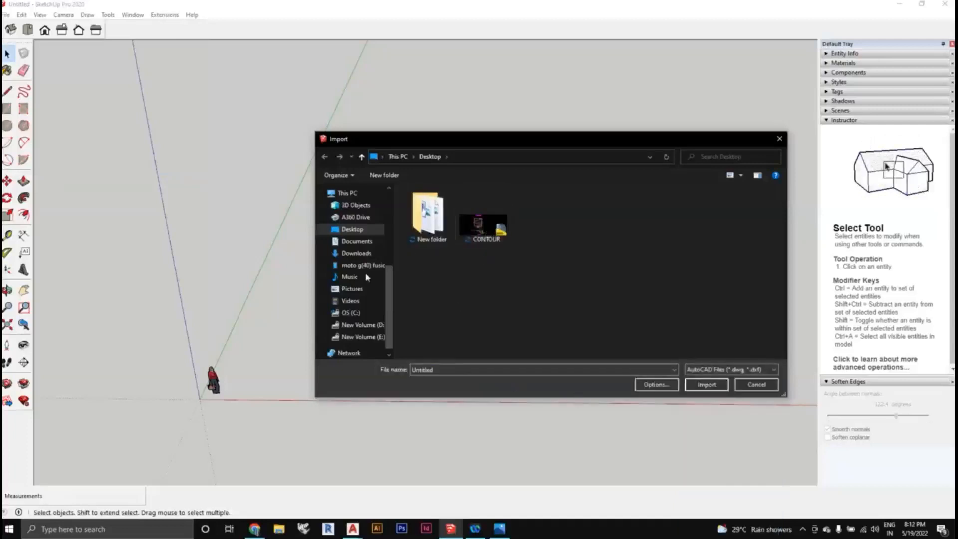
Import the house drawing from the Downloads folder and dismiss the import results.
left_click(357, 253)
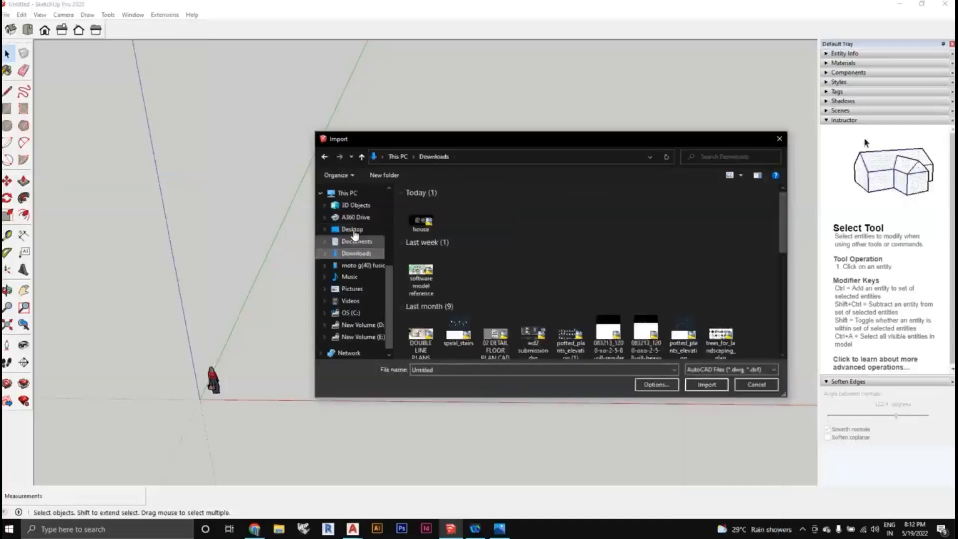
left_click(352, 228)
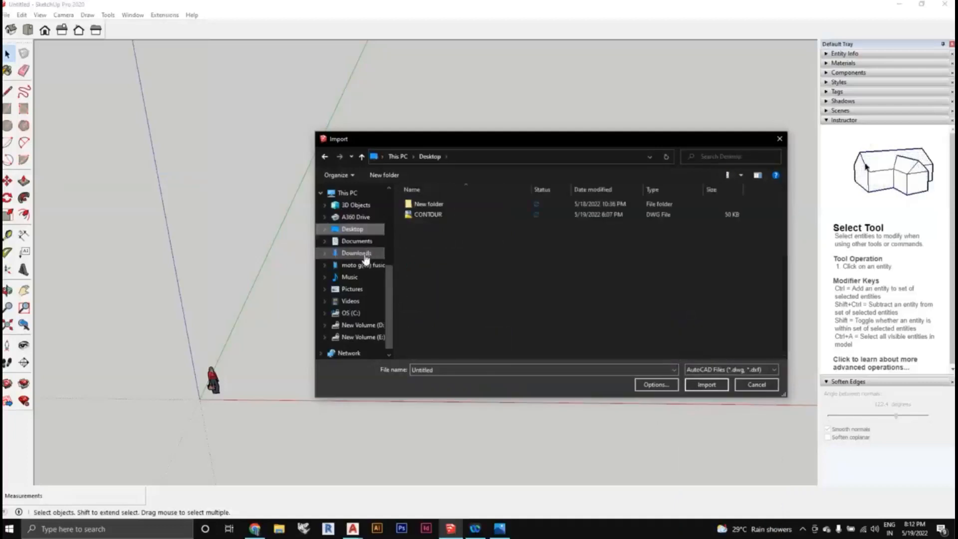
left_click(368, 254)
left_click(420, 217)
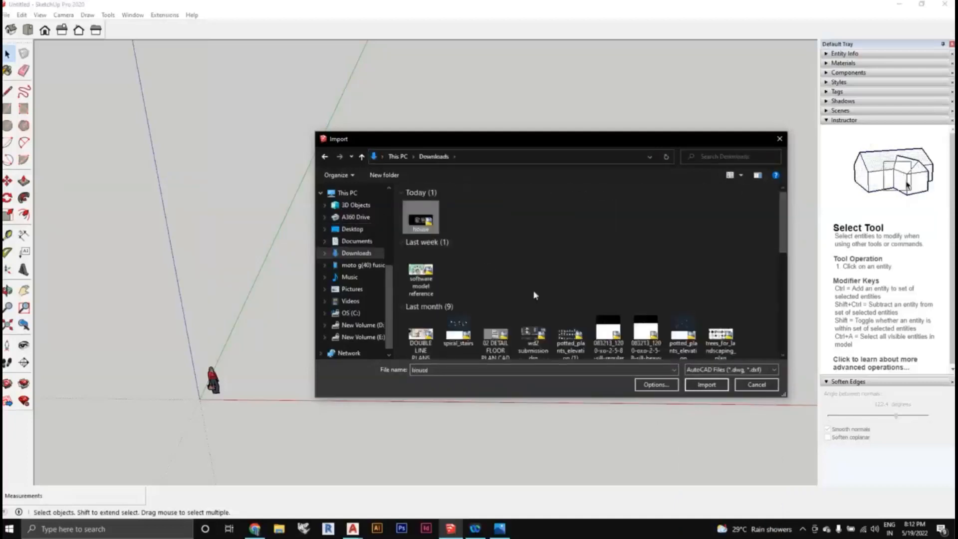
left_click(705, 385)
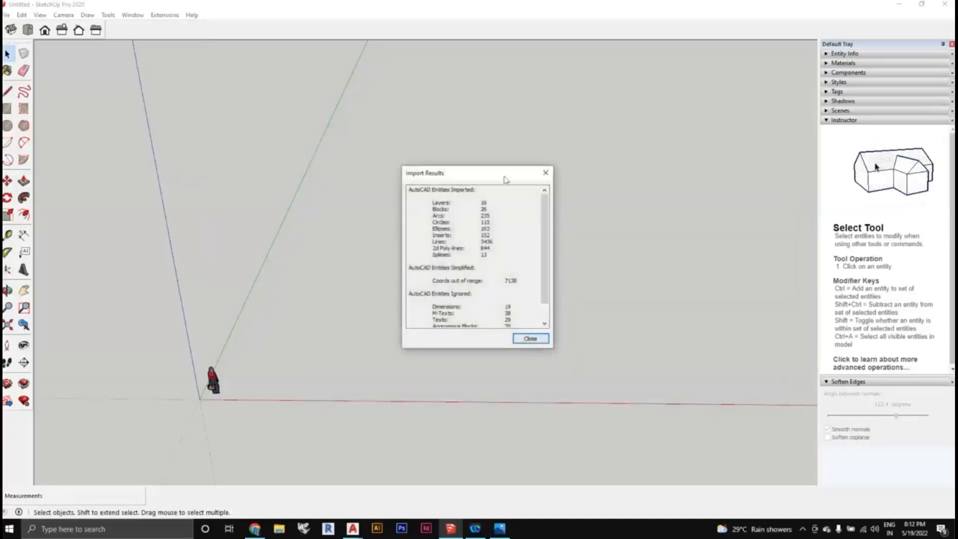
left_click(544, 339)
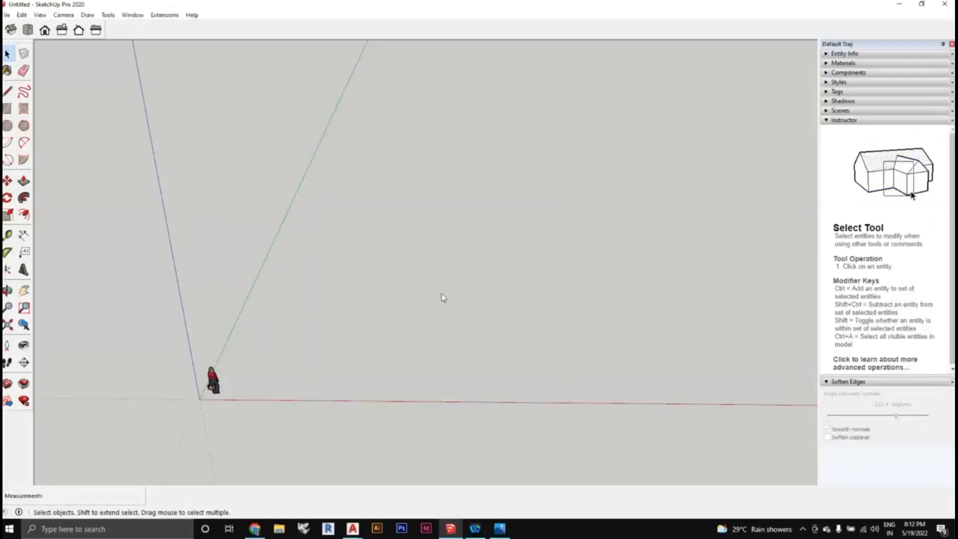
Select the whole imported drawing and examine both floor plans from several angles.
middle_click_drag(480, 307, 410, 339)
scroll(402, 278, "down", 3)
scroll(406, 299, "up", 2)
scroll(402, 328, "up", 3)
key("ctrl+a")
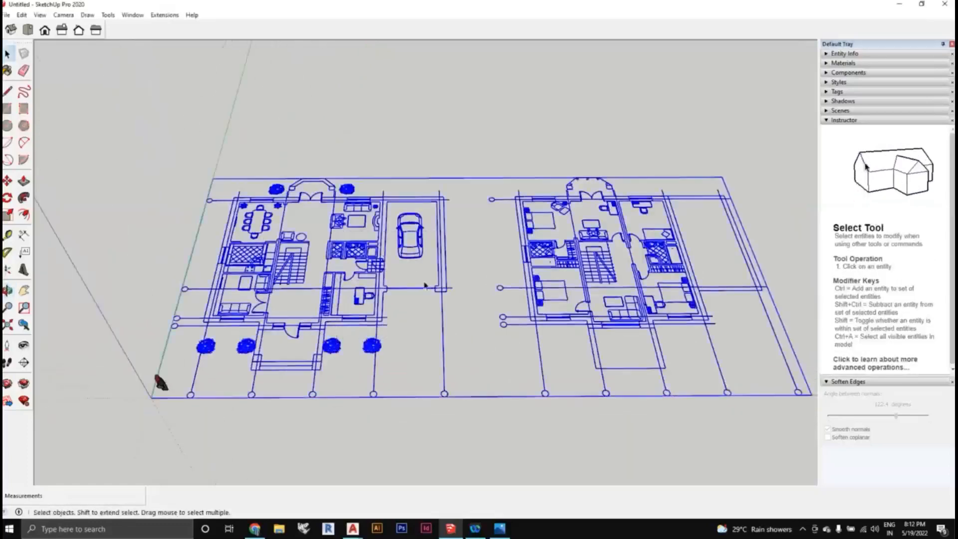
middle_click_drag(414, 299, 436, 274)
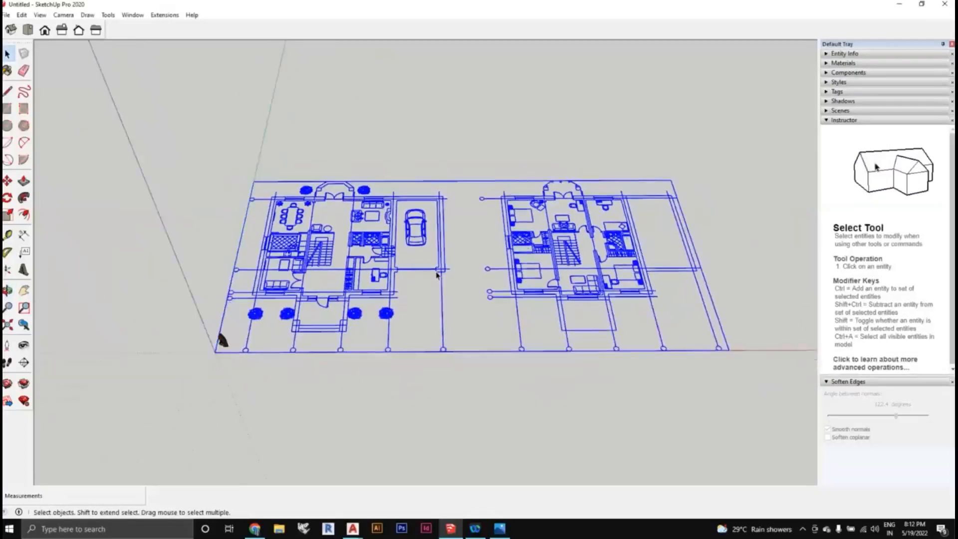
scroll(437, 273, "up", 2)
middle_click_drag(438, 272, 424, 325)
scroll(412, 320, "up", 1)
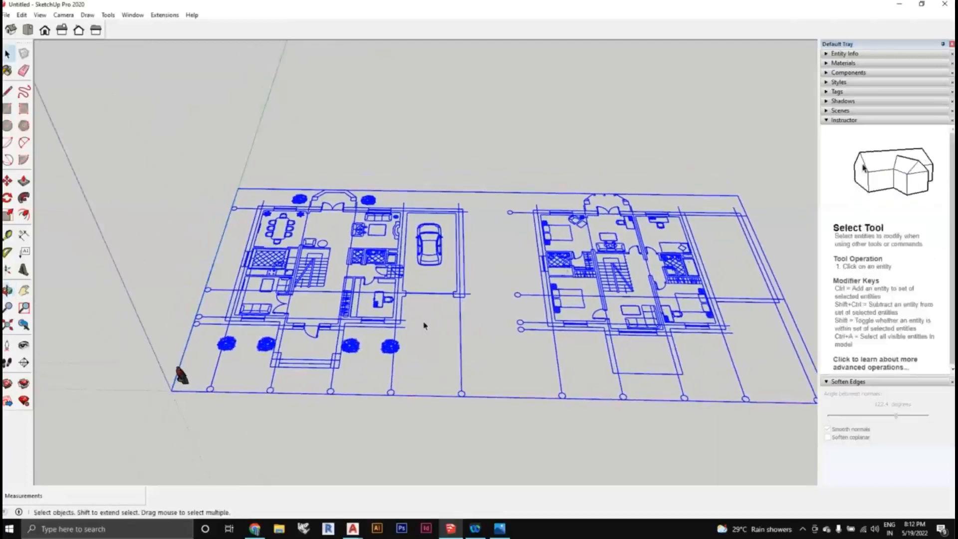
scroll(424, 325, "down", 1)
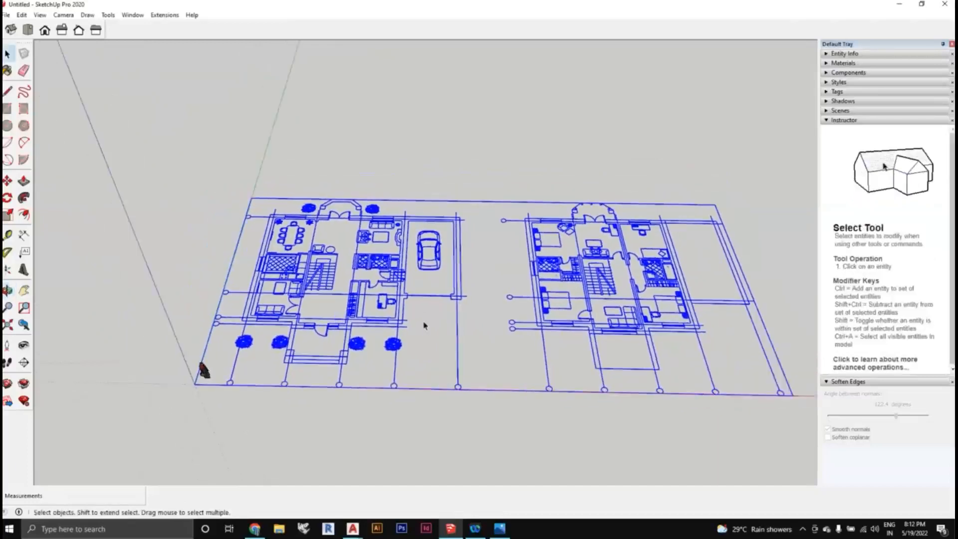
scroll(425, 325, "up", 3)
middle_click_drag(424, 330, 400, 313)
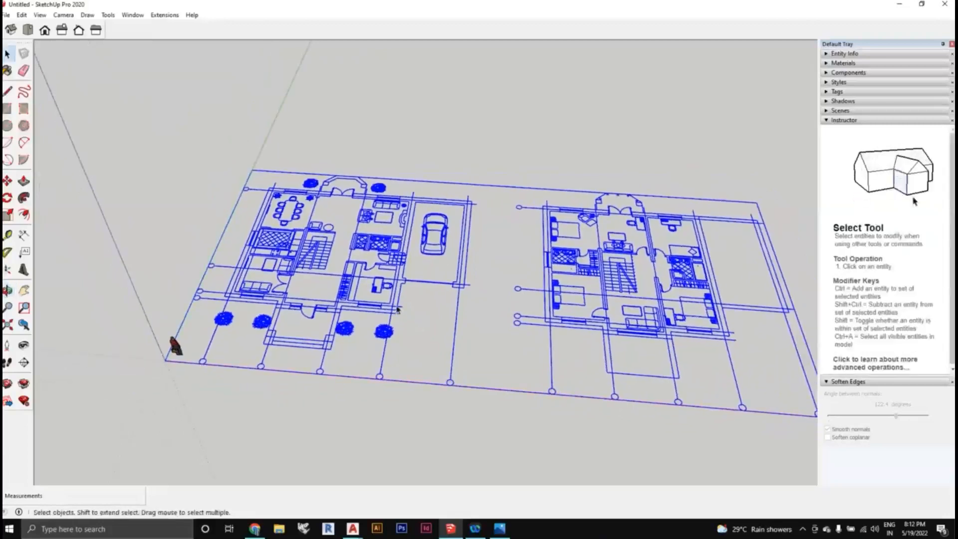
Open the imported drawing's group for editing and select all the linework of both floor plans.
double_click(398, 309)
scroll(397, 310, "down", 3)
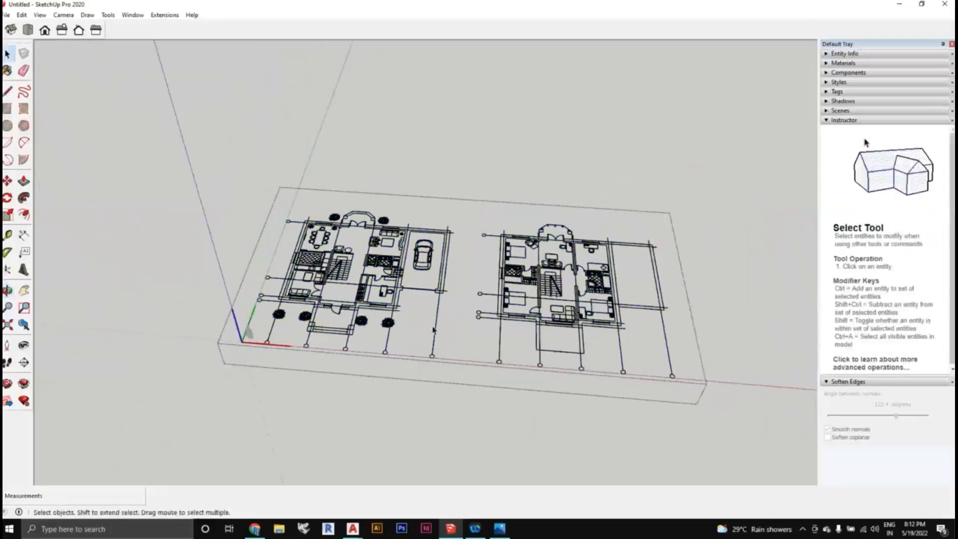
middle_click_drag(397, 309, 389, 322)
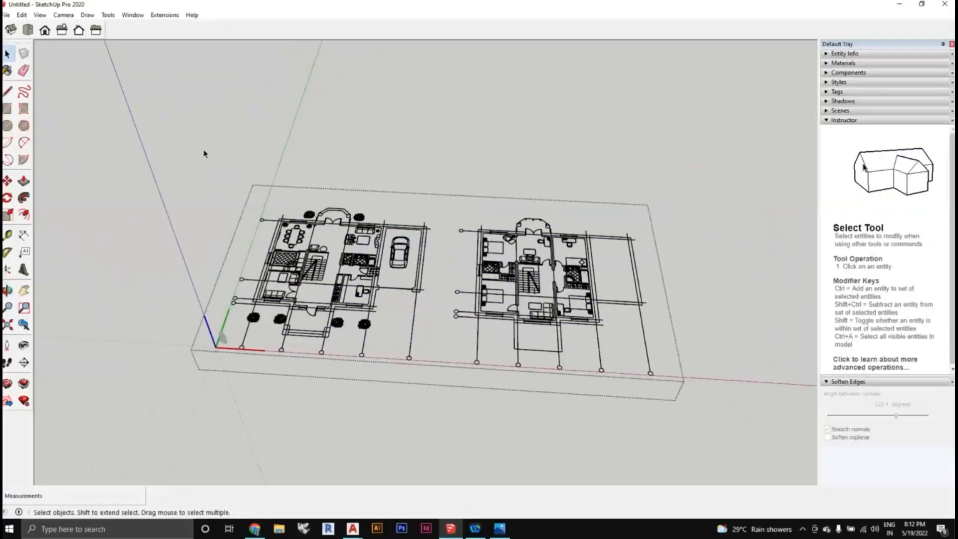
left_click_drag(194, 146, 715, 436)
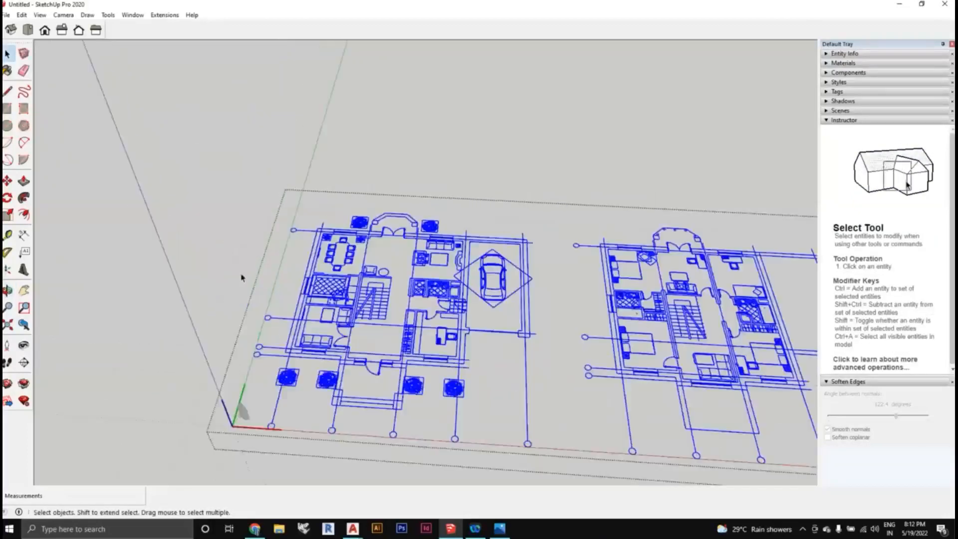
scroll(282, 324, "up", 3)
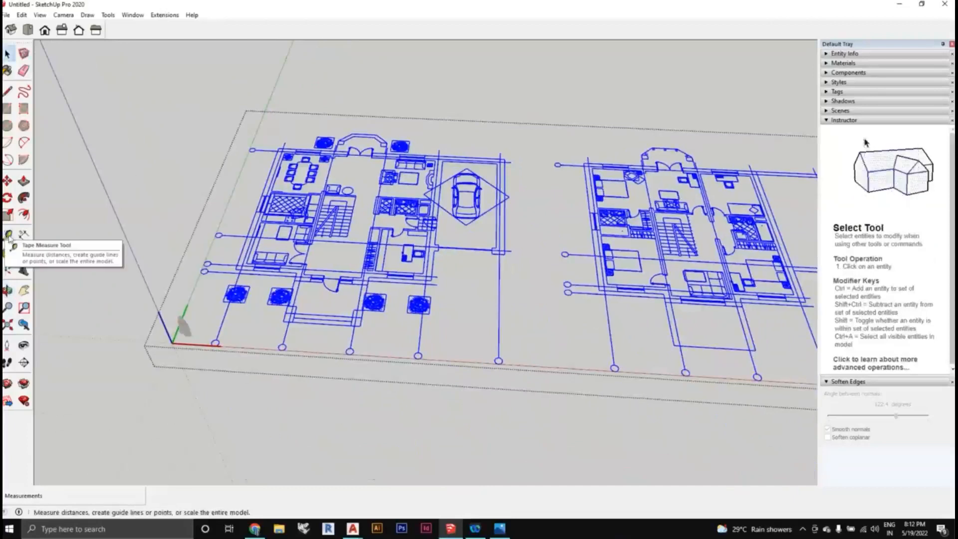
Measure the entrance door opening on the ground floor plan from jamb to jamb with the Tape Measure tool.
left_click(8, 235)
scroll(364, 282, "up", 5)
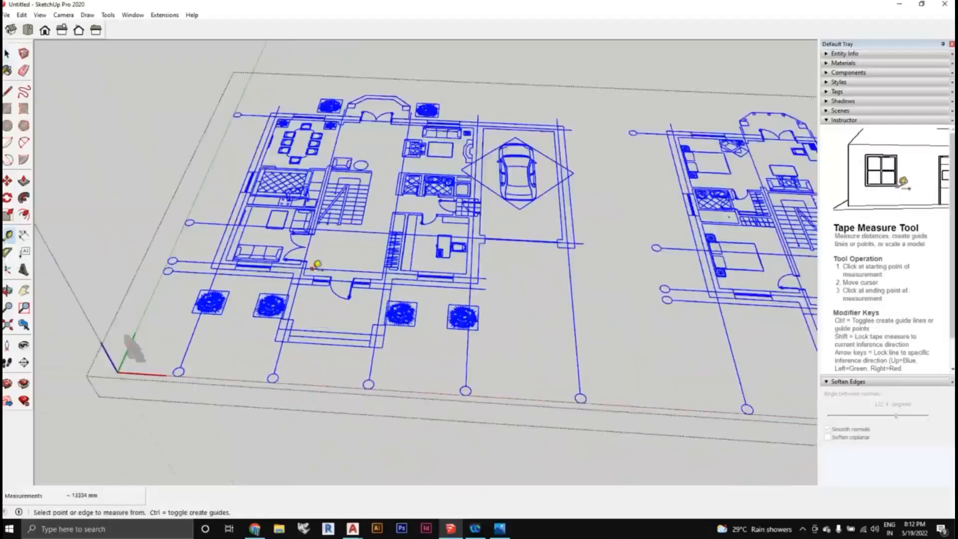
scroll(363, 299, "up", 5)
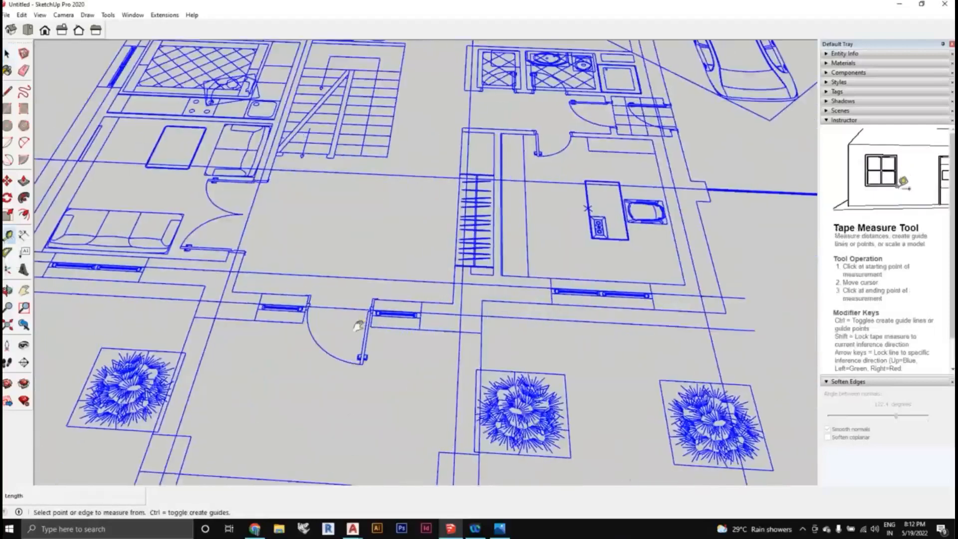
middle_click_drag(359, 316, 360, 325)
scroll(354, 322, "up", 3)
scroll(379, 327, "up", 3)
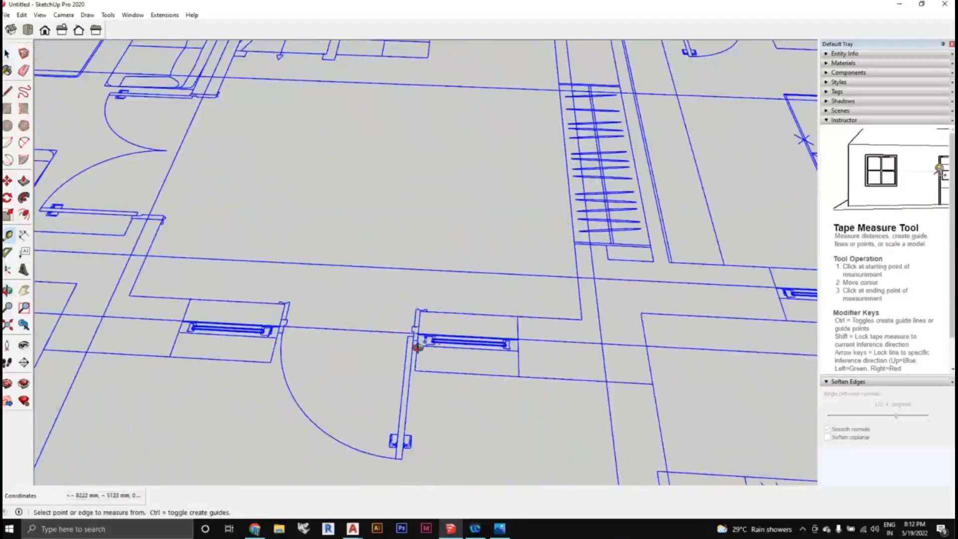
middle_click_drag(409, 327, 405, 329)
scroll(406, 330, "up", 4)
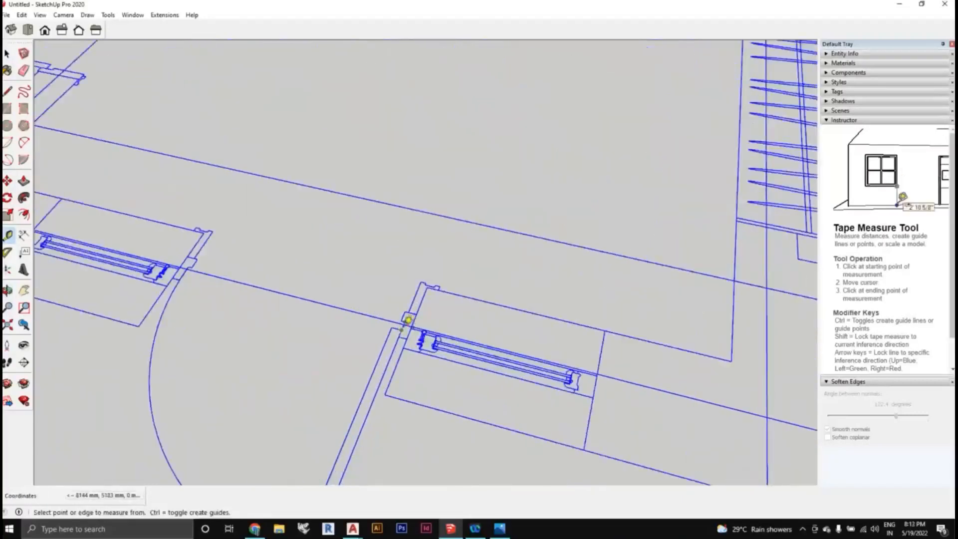
scroll(406, 321, "down", 2)
middle_click_drag(406, 321, 413, 306)
scroll(407, 317, "up", 3)
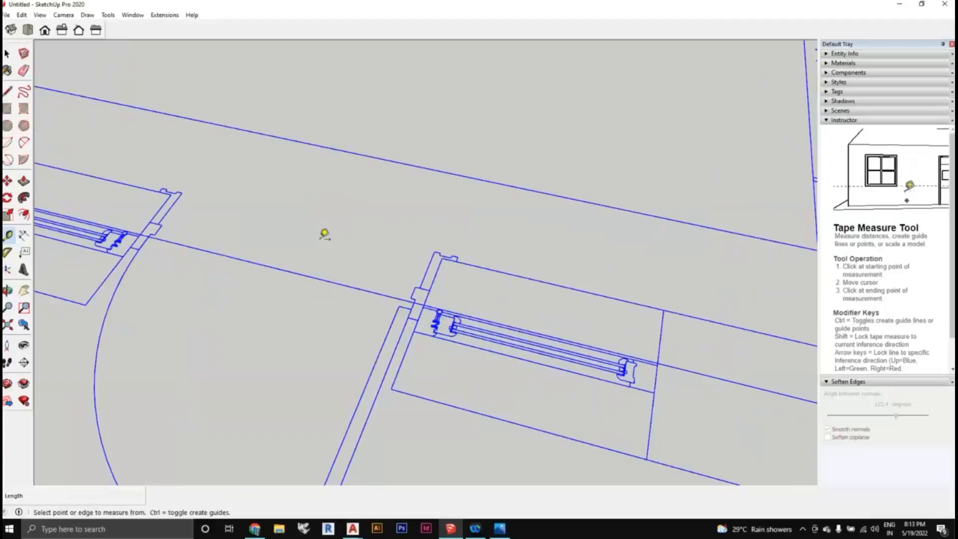
scroll(404, 310, "up", 4)
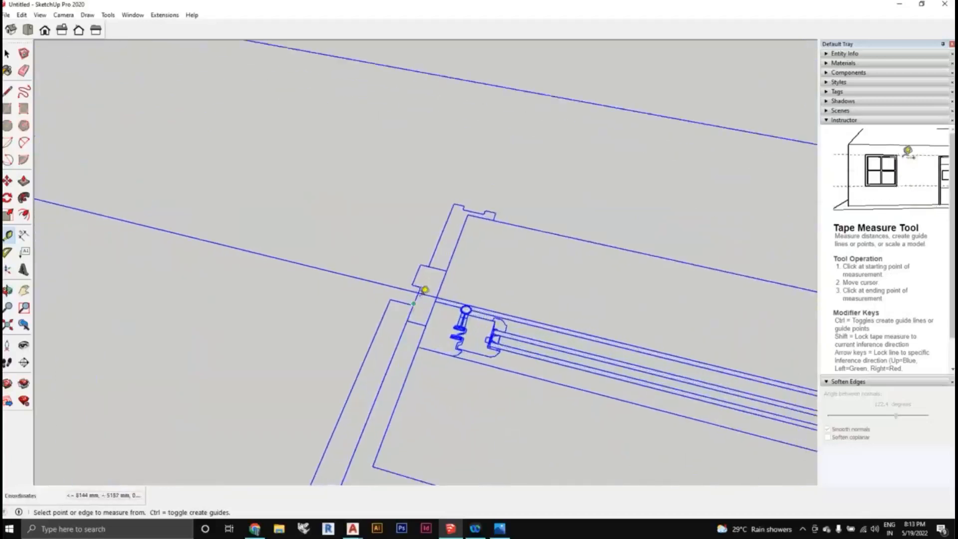
left_click(424, 287)
middle_click_drag(222, 267, 338, 336)
middle_click_drag(265, 284, 257, 278)
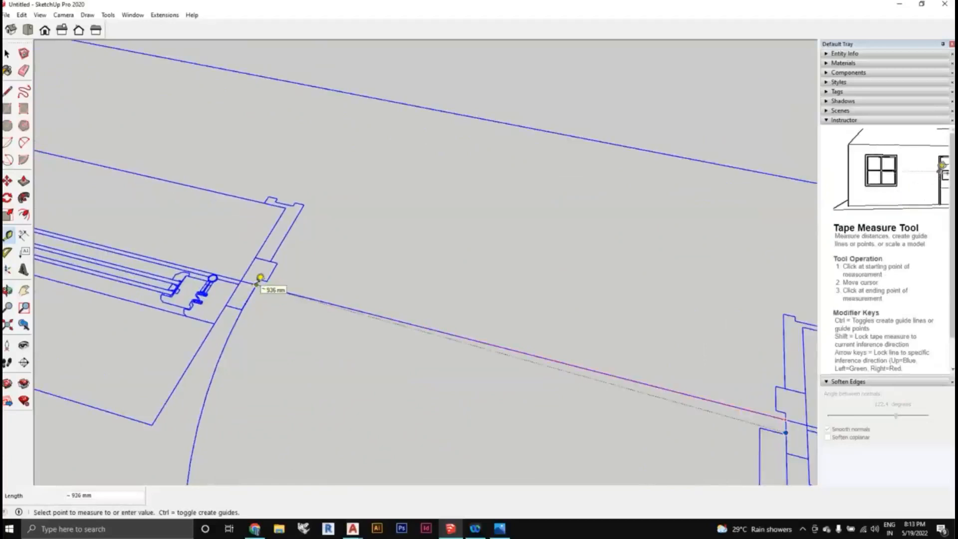
left_click(257, 283)
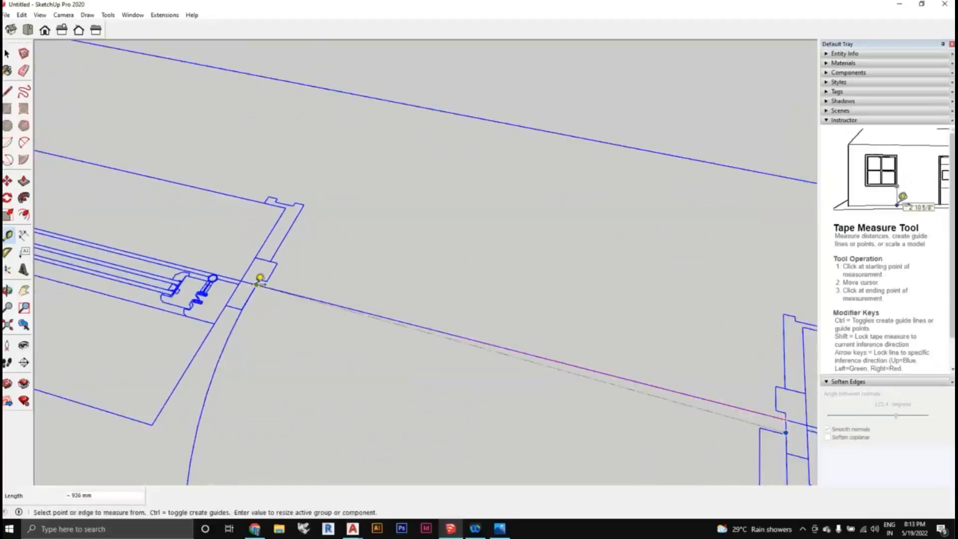
Resize the active group so the measured entrance door opening is 1000 mm wide.
key("Return")
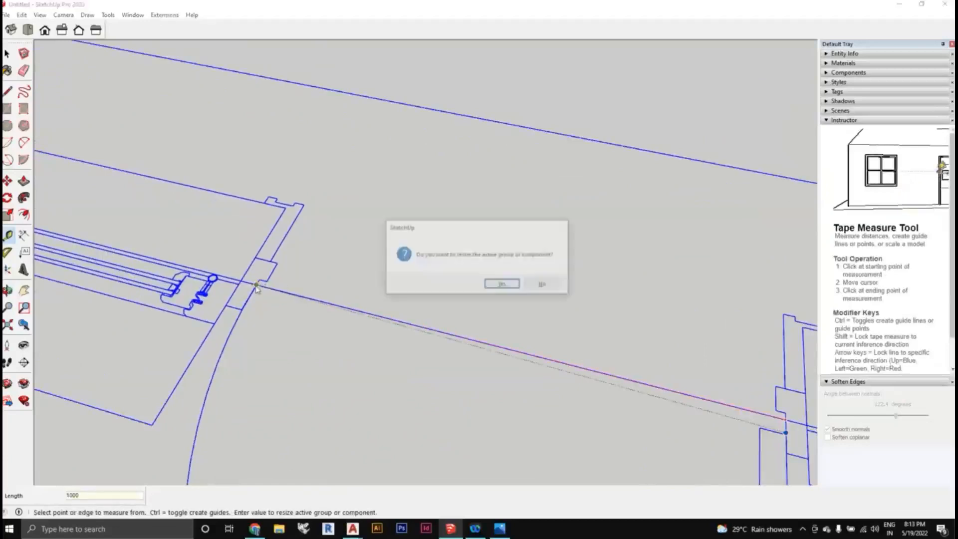
left_click(502, 284)
scroll(505, 280, "down", 6)
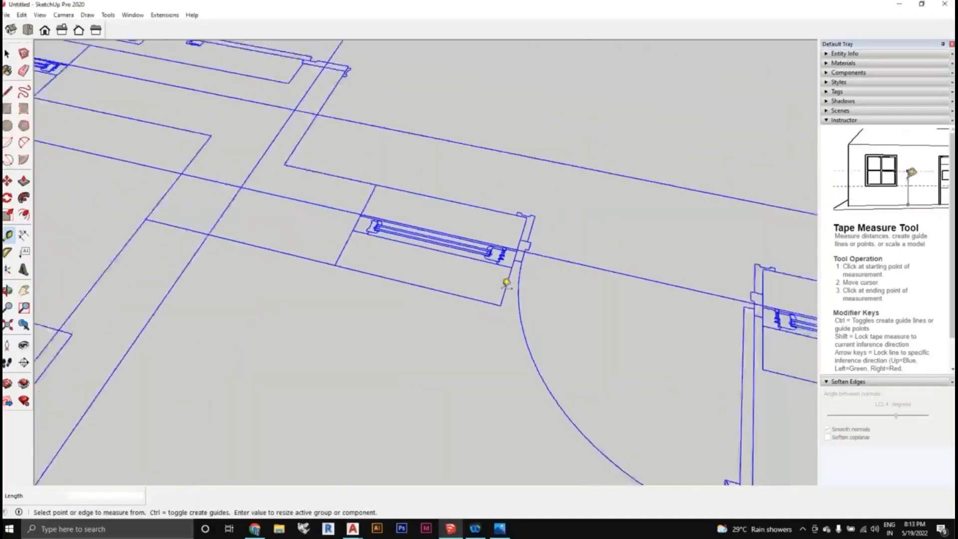
Check the resized entrance door opening from jamb to jamb with the Tape Measure tool.
scroll(618, 326, "down", 2)
scroll(449, 274, "up", 7)
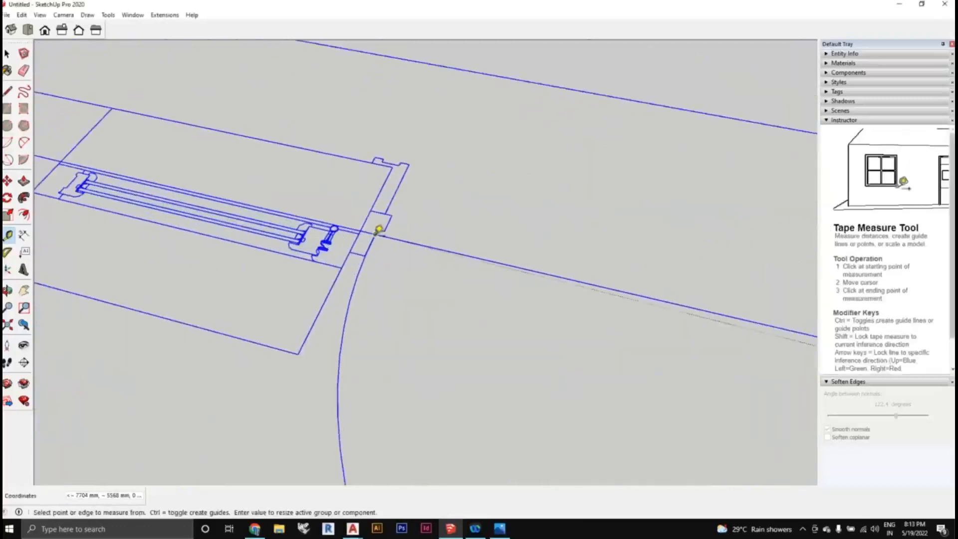
left_click(378, 231)
scroll(374, 331, "down", 2)
scroll(492, 314, "up", 5)
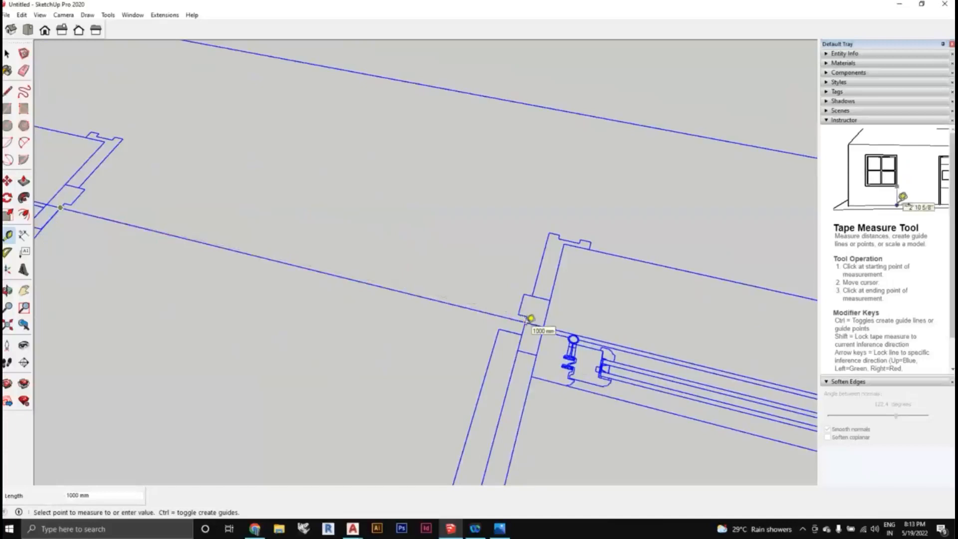
scroll(529, 317, "down", 5)
key("Escape")
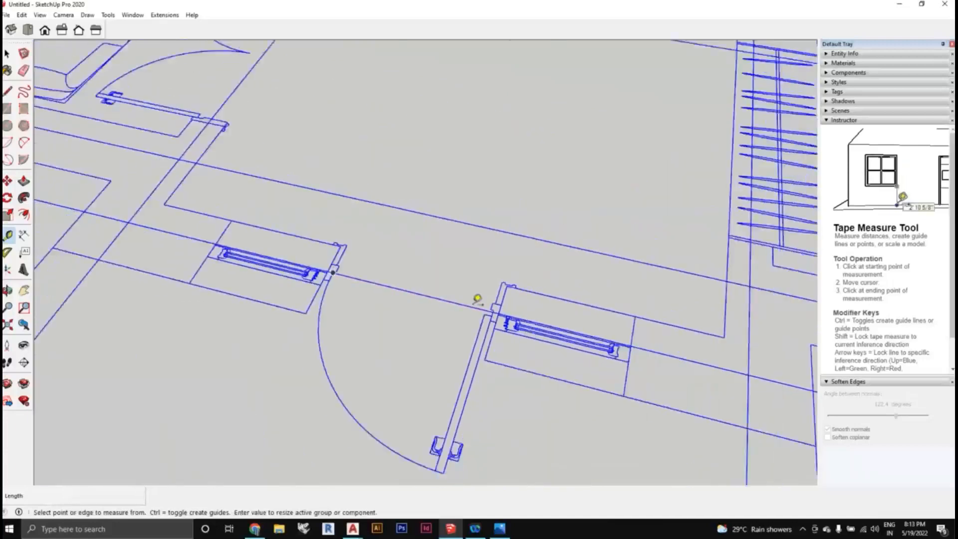
Examine the resized ground floor plan as a whole from several angles.
scroll(477, 299, "down", 8)
middle_click_drag(477, 302, 506, 324)
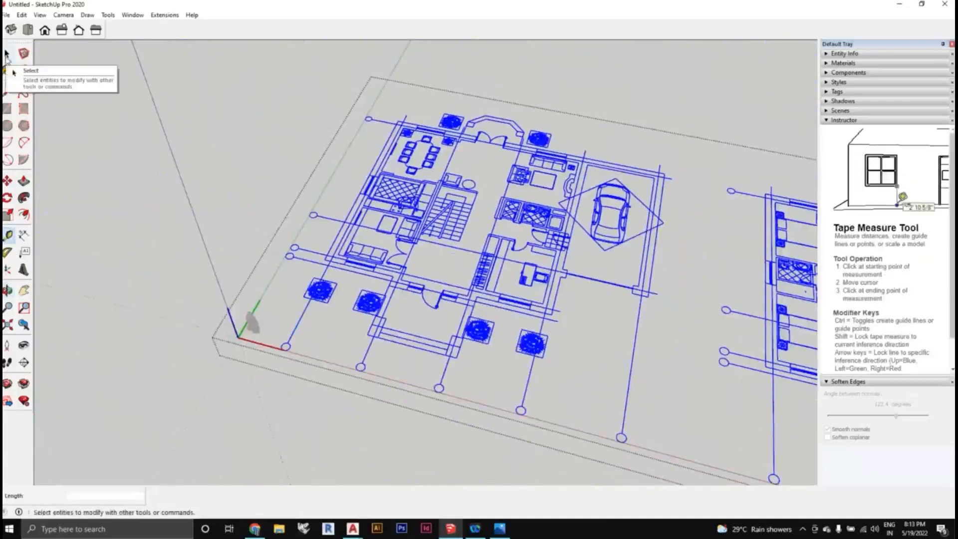
left_click(6, 54)
scroll(474, 300, "up", 3)
middle_click_drag(549, 320, 576, 333)
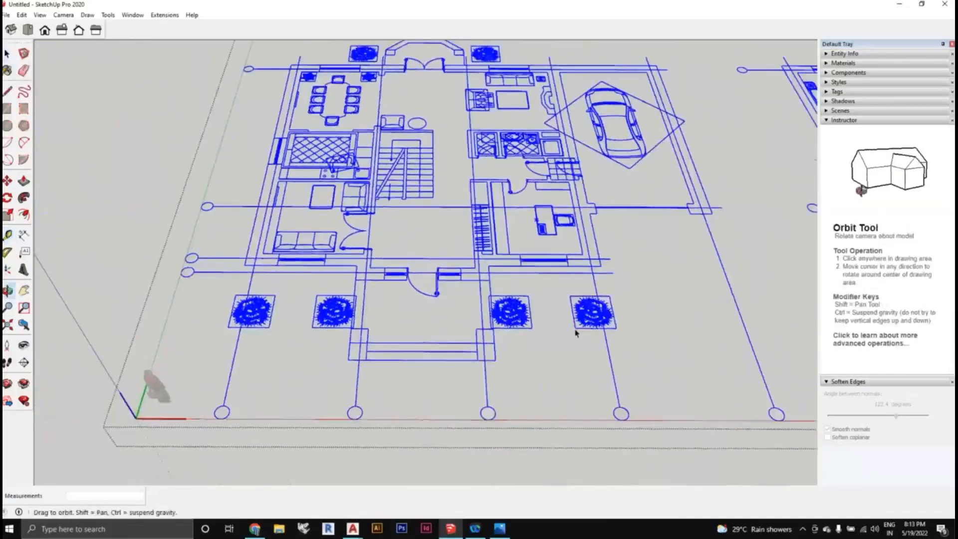
scroll(478, 314, "down", 3)
middle_click_drag(457, 297, 426, 346, "shift")
scroll(447, 325, "up", 5)
scroll(439, 330, "down", 3)
scroll(439, 330, "down", 3)
scroll(358, 342, "up", 3)
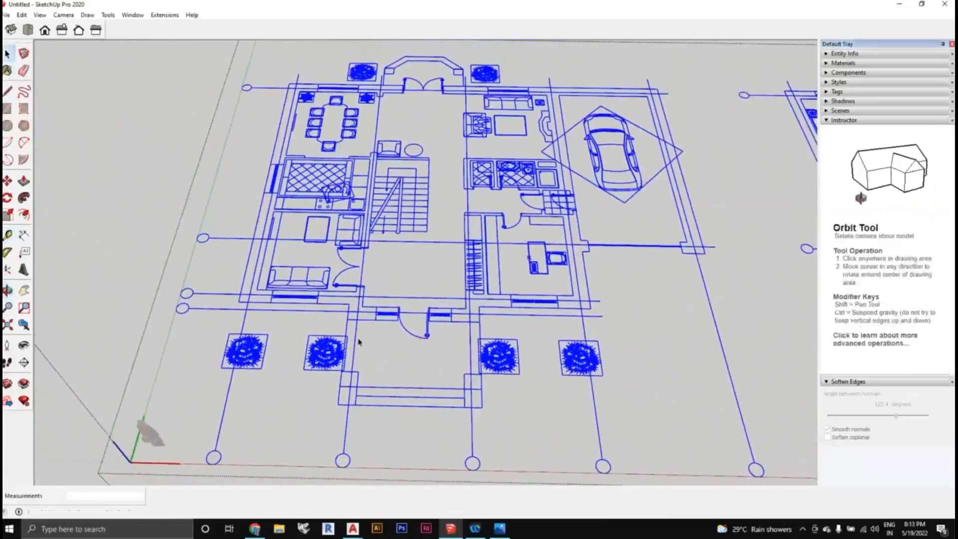
Draw a rectangle over the front wall segment between the sofa room's window and the wall end near the entrance.
left_click(7, 109)
scroll(136, 212, "up", 1)
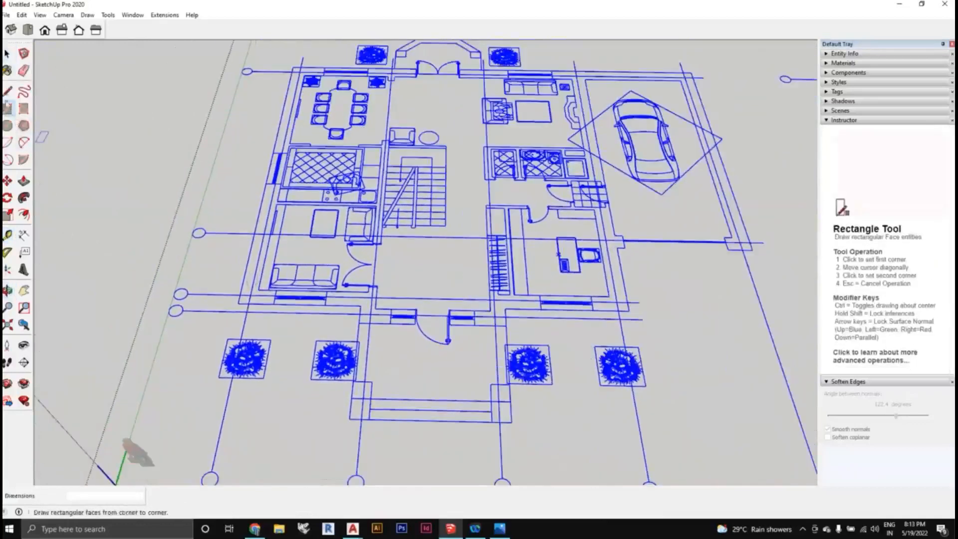
scroll(338, 306, "up", 6)
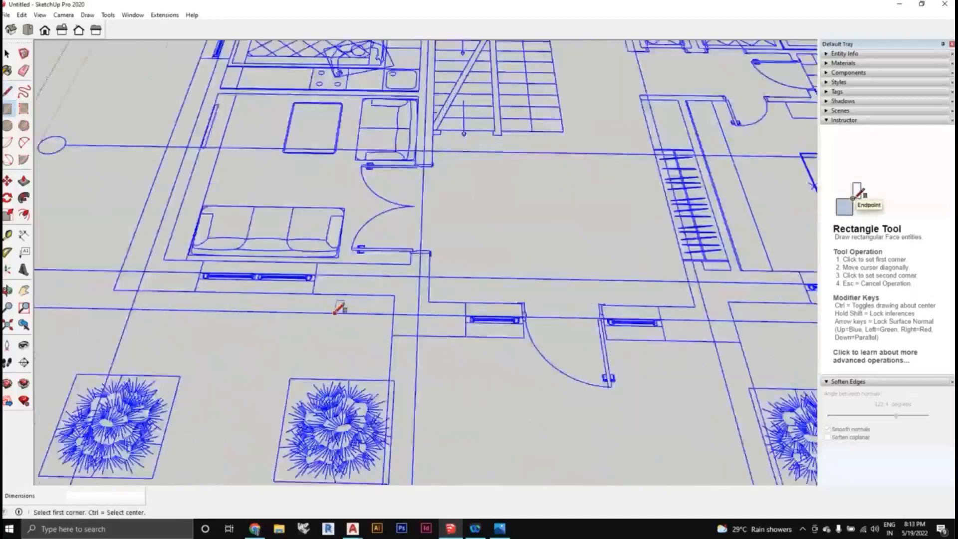
left_click(302, 284)
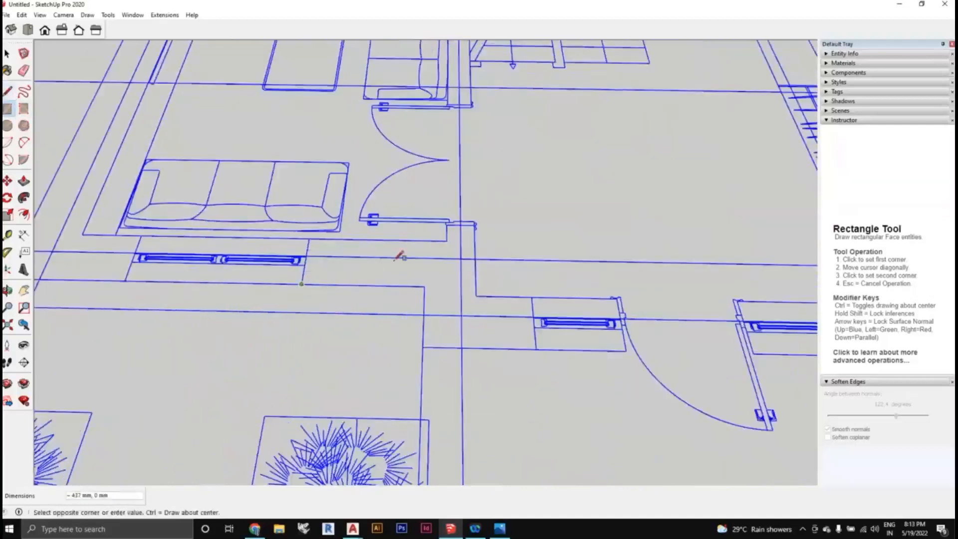
left_click(447, 241)
Try to cover the outer front wall corner beside the sofa room's window with a rectangle.
scroll(492, 398, "down", 3)
middle_click_drag(492, 397, 321, 365)
left_click(277, 360)
left_click(228, 311)
scroll(319, 344, "down", 2)
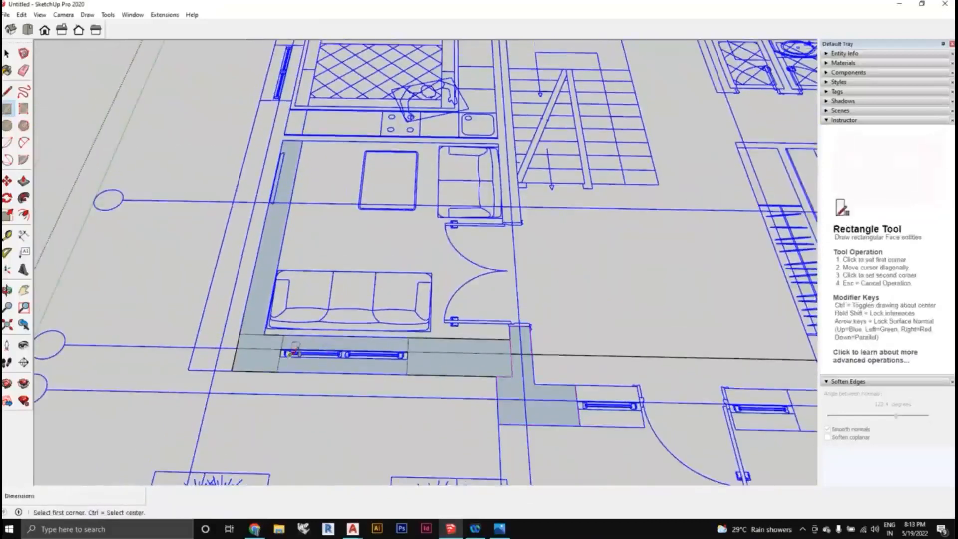
key("ctrl+z")
Draw a rectangle from the outer end of the sofa room's front window across the exterior wall corner.
left_click(277, 371)
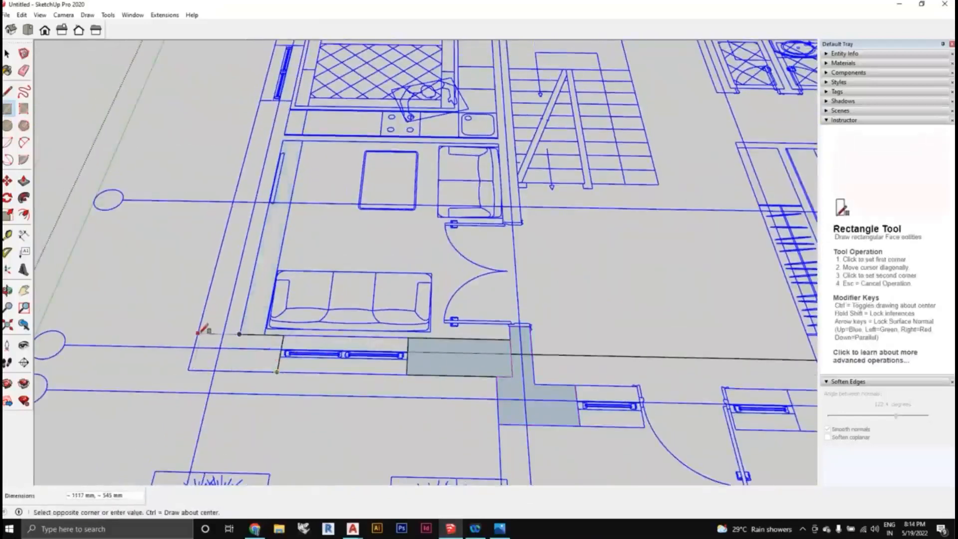
left_click(207, 270)
scroll(299, 369, "down", 2)
mouse_move(299, 369)
middle_mouse_down()
mouse_move(304, 380)
mouse_move(348, 256)
mouse_move(400, 299)
middle_mouse_up()
scroll(348, 256, "down", 2)
scroll(414, 269, "up", 2)
Extrude the connected wall face around the sofa room upward about 4100 mm with Push/Pull.
left_click(23, 182)
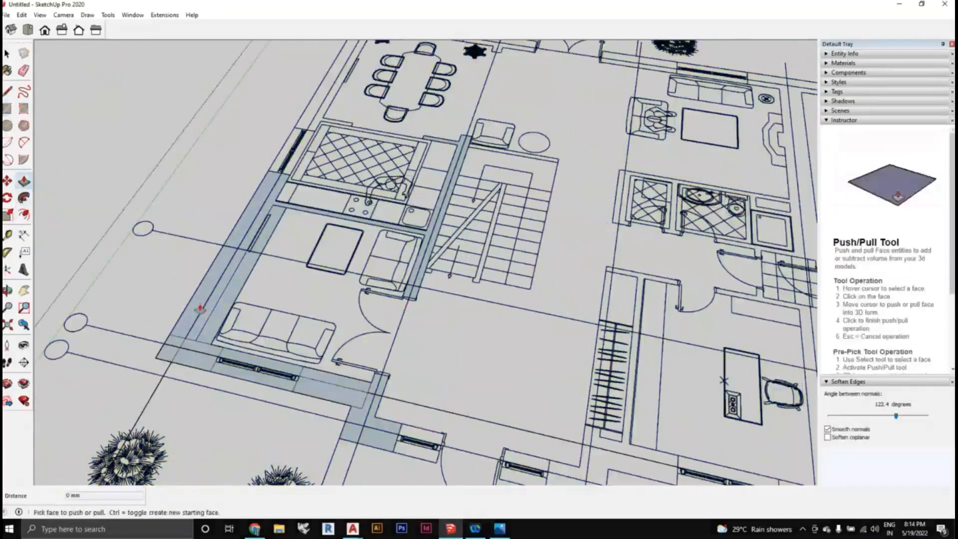
left_click(199, 308)
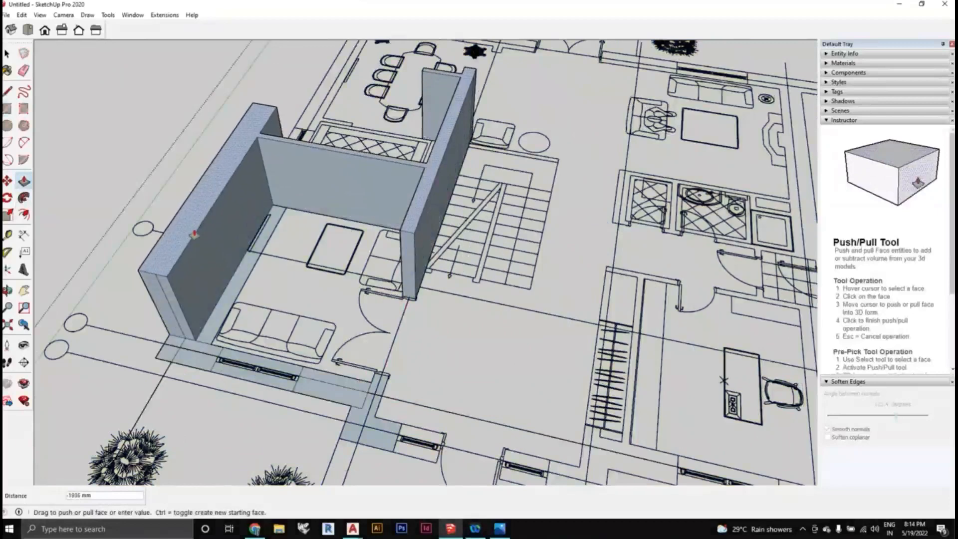
middle_click_drag(175, 197, 180, 147)
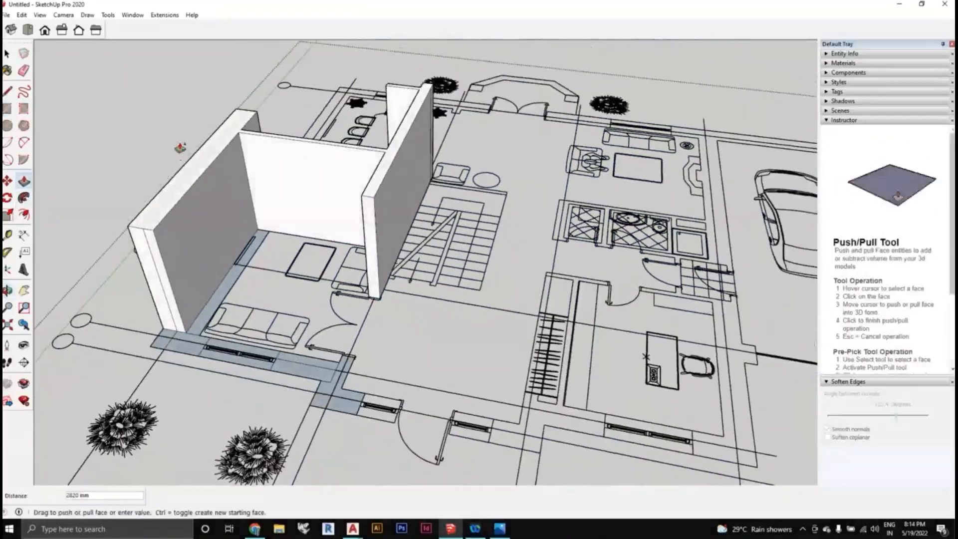
left_click(180, 148)
scroll(295, 304, "down", 3)
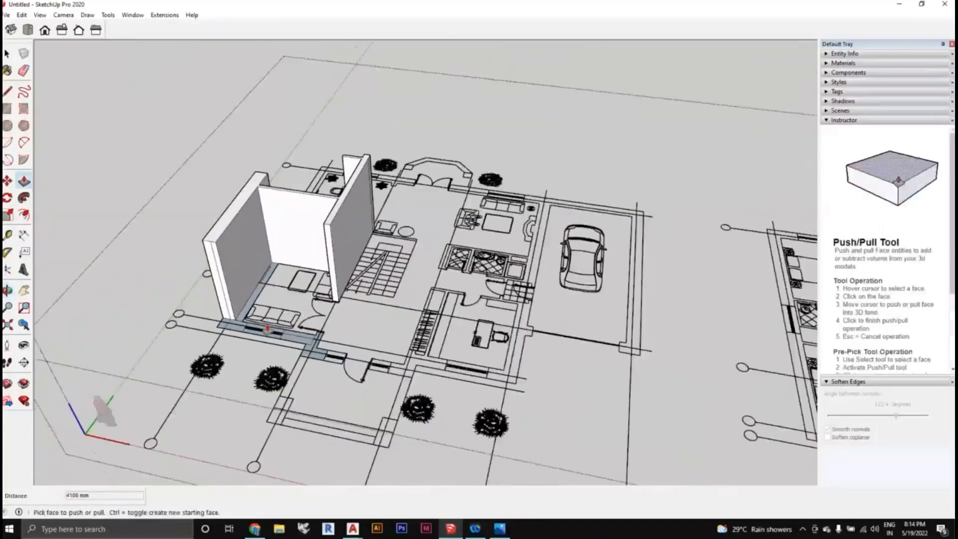
scroll(267, 328, "down", 5)
key("space")
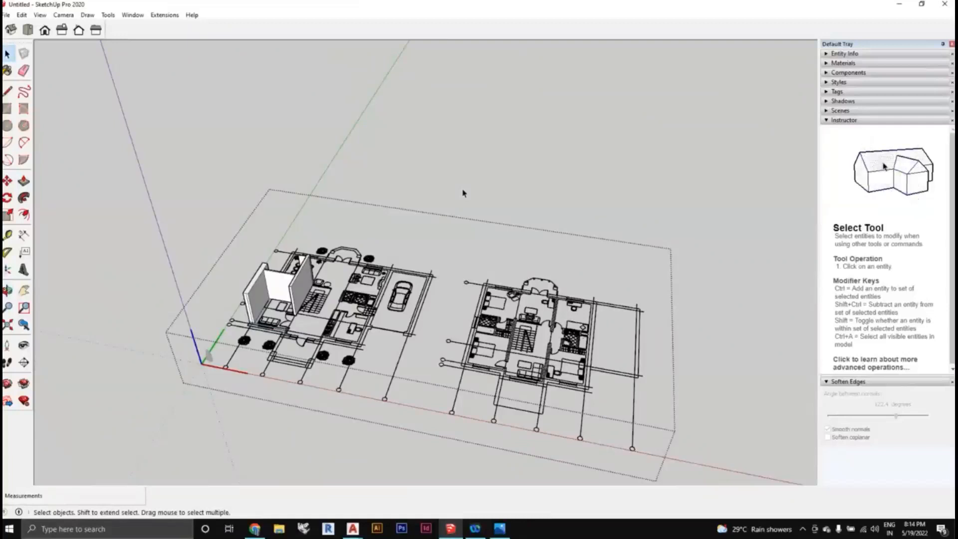
Leave group editing and examine both floor plans and the raised walls from several angles.
middle_click_drag(463, 193, 383, 281)
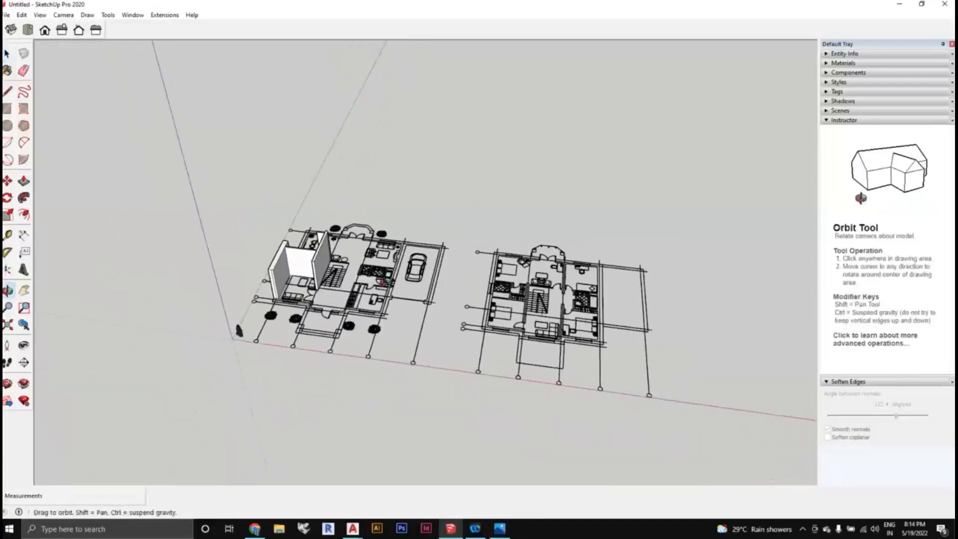
scroll(394, 287, "up", 5)
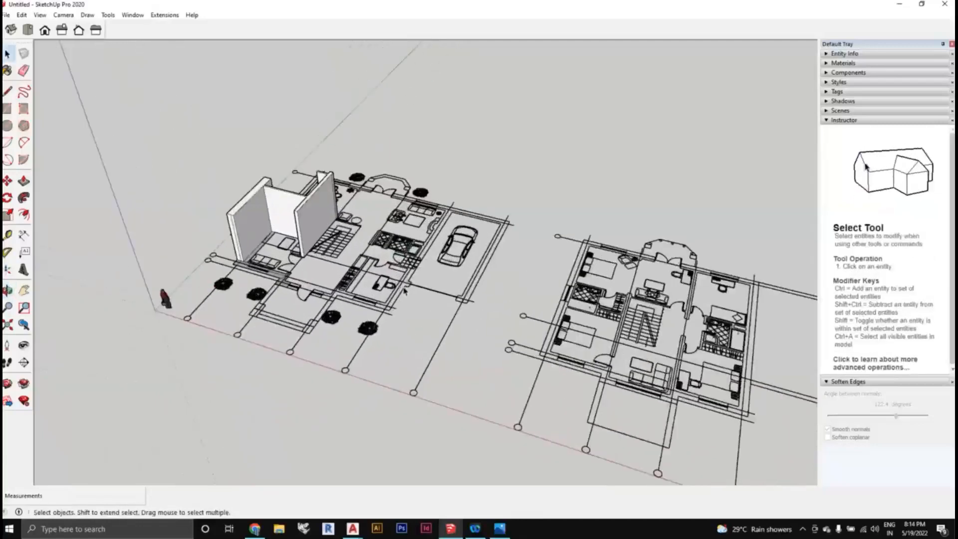
scroll(404, 291, "down", 2)
middle_click_drag(404, 291, 434, 320)
scroll(394, 299, "up", 3)
scroll(237, 177, "up", 1)
left_click_drag(176, 117, 391, 339)
scroll(393, 329, "down", 2)
middle_click_drag(409, 324, 412, 345, "shift")
scroll(361, 313, "up", 2)
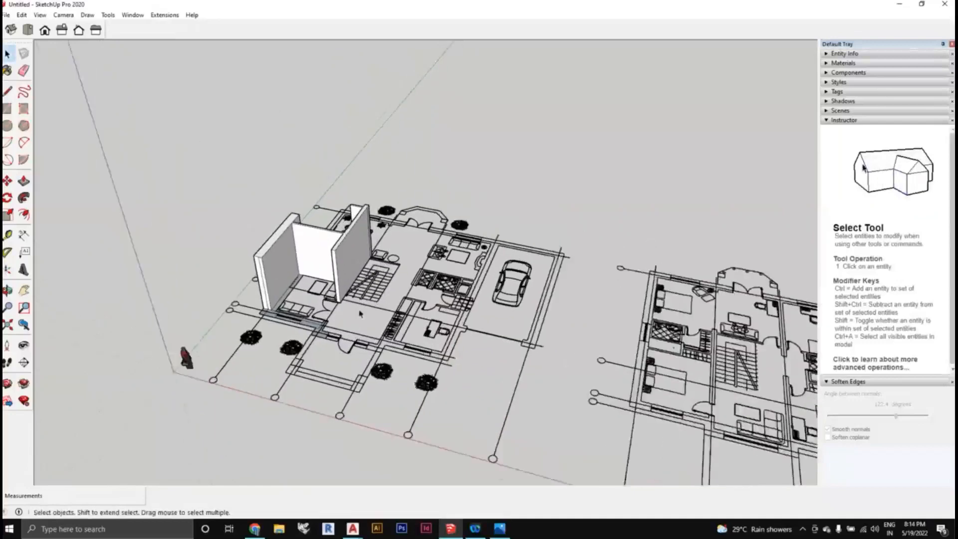
scroll(364, 314, "down", 1)
scroll(492, 345, "down", 2)
middle_click_drag(491, 344, 386, 275, "shift")
scroll(387, 275, "down", 3)
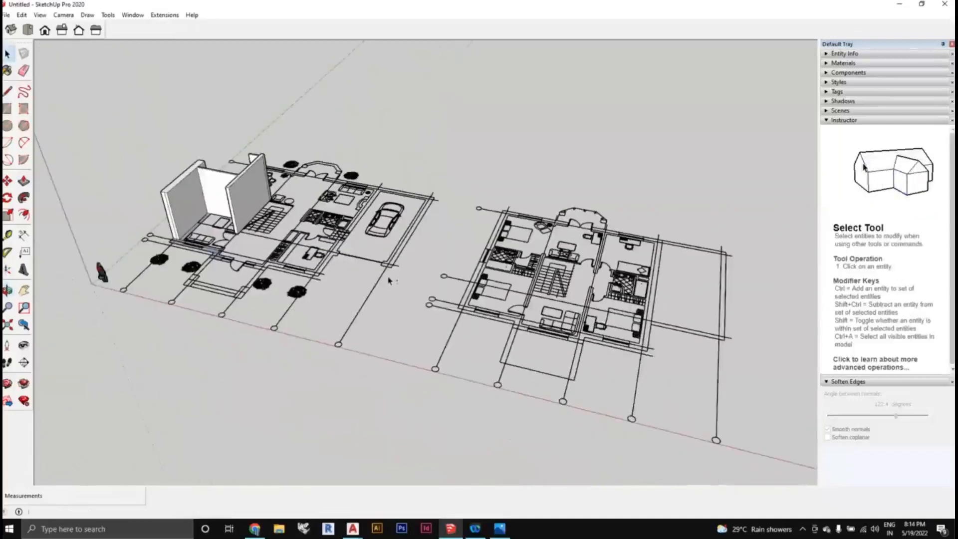
Select the imported floor plan drawing with its raised walls and delete it from the model.
middle_click_drag(421, 315, 492, 341)
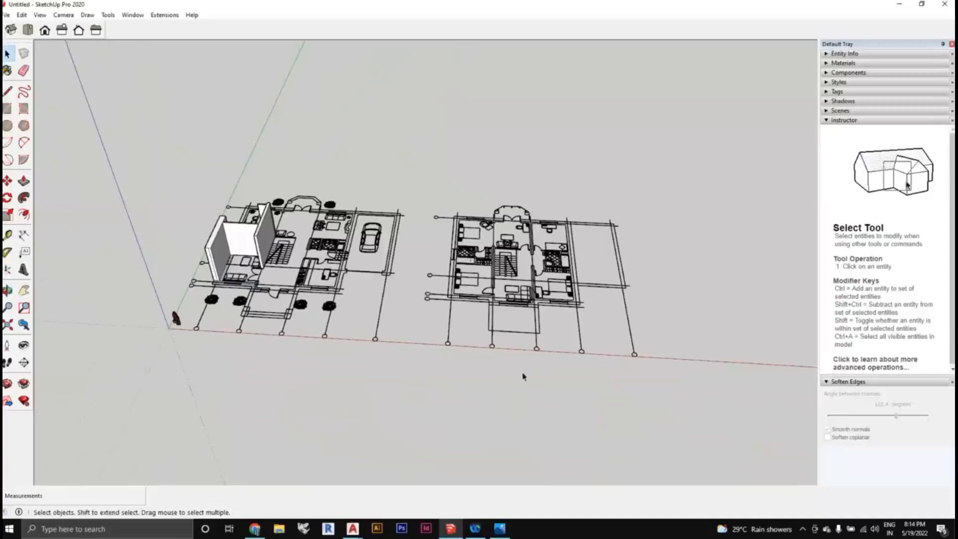
middle_click_drag(523, 376, 565, 401)
scroll(539, 412, "down", 1)
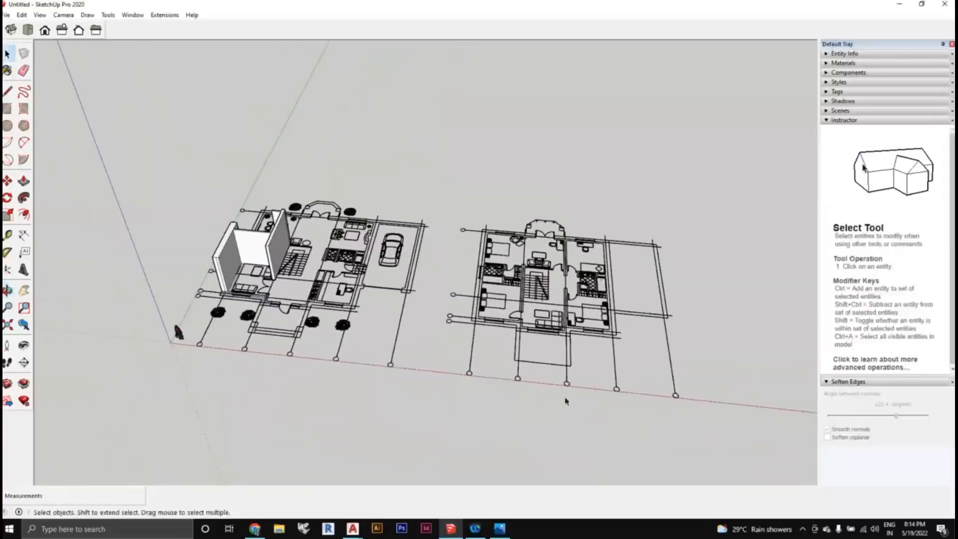
left_click_drag(278, 223, 274, 222)
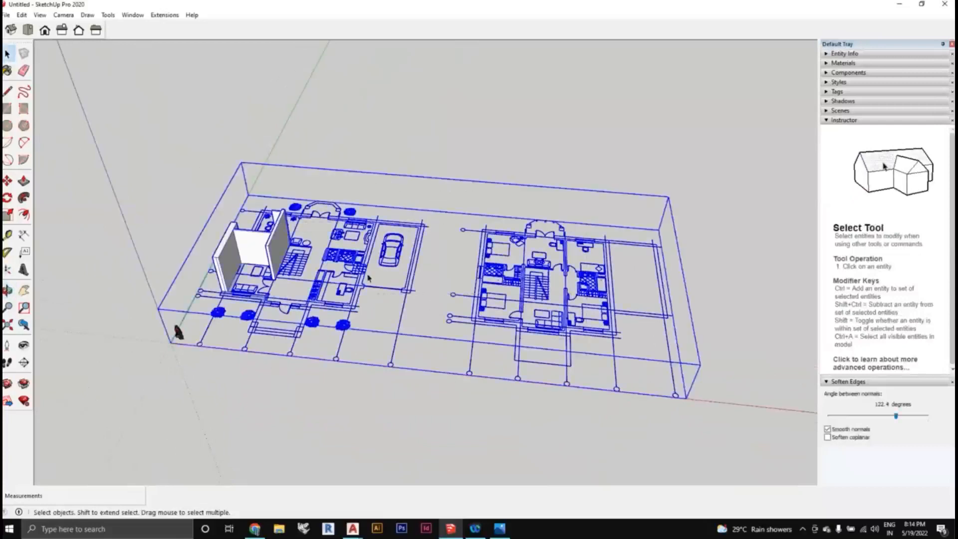
key("Delete")
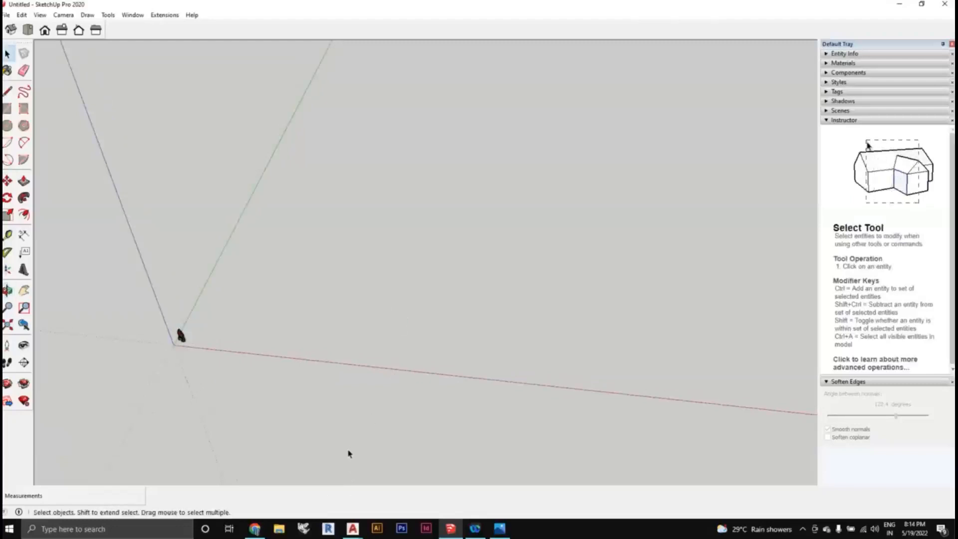
Switch to AutoCAD with CONTOUR.dwg in front and maximize its window.
mouse_move(354, 530)
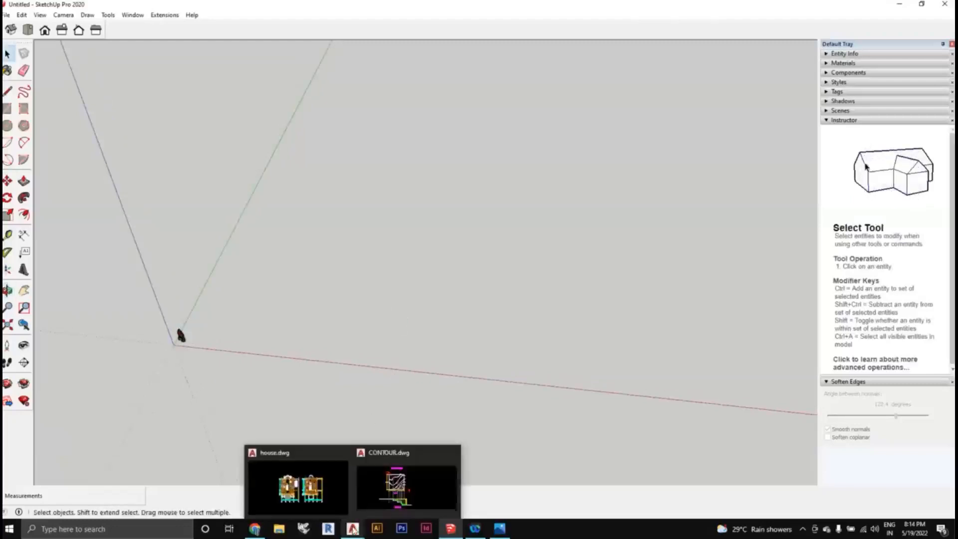
left_click(377, 475)
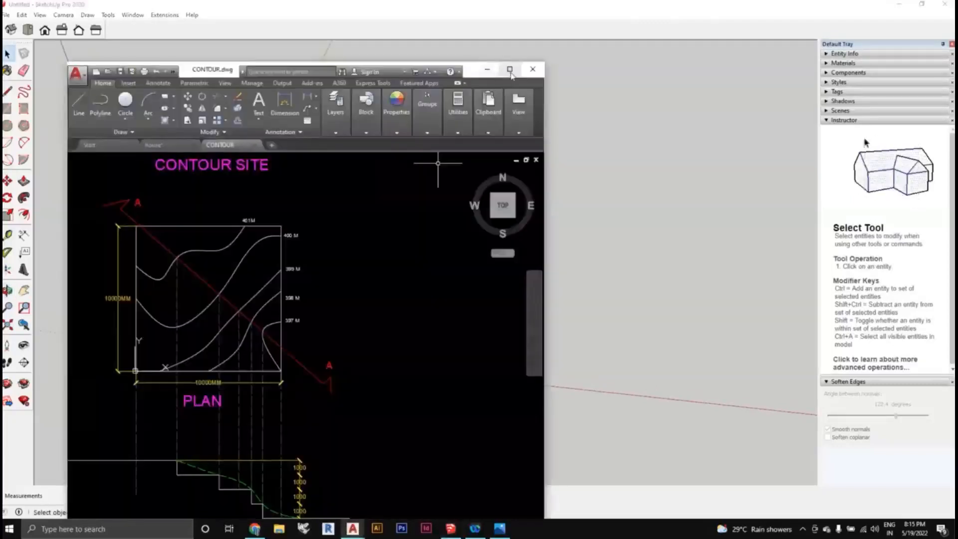
scroll(510, 225, "down", 3)
scroll(469, 278, "up", 3)
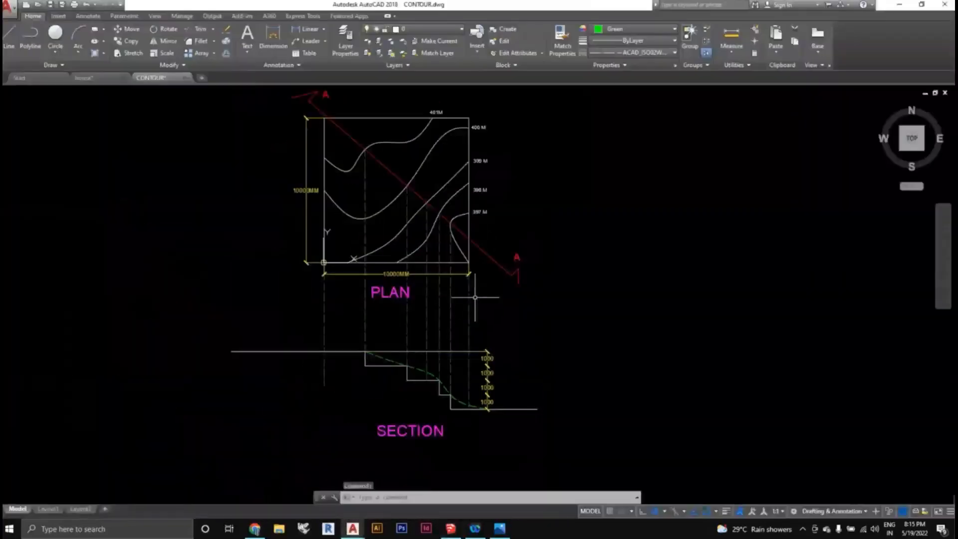
Examine the contour site's plan and section, including the elevation labels and section line A-A.
scroll(496, 344, "down", 4)
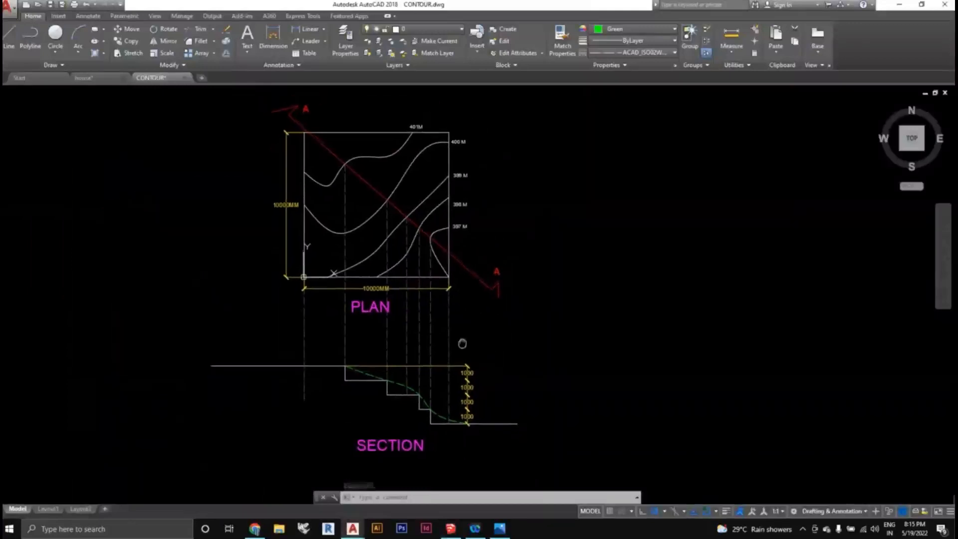
scroll(410, 260, "up", 2)
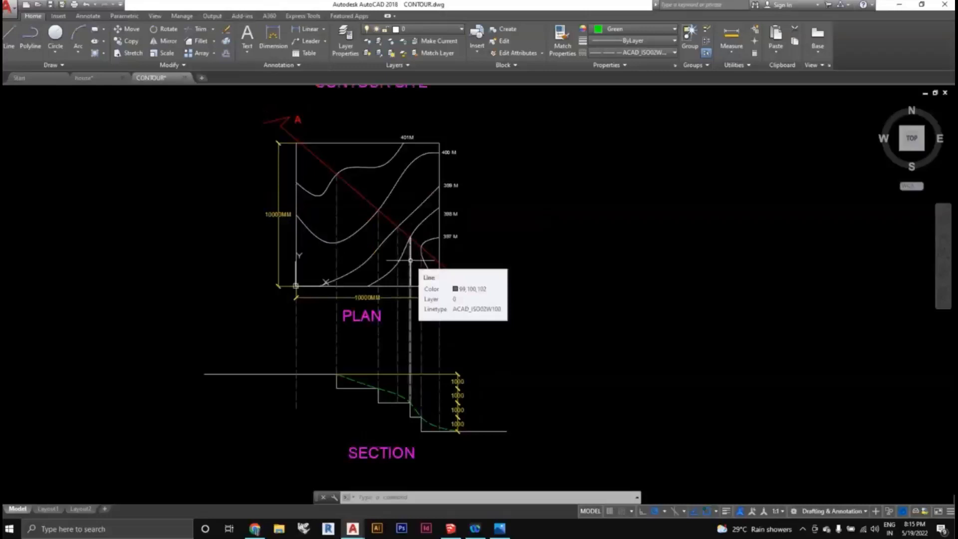
middle_click_drag(477, 319, 505, 320)
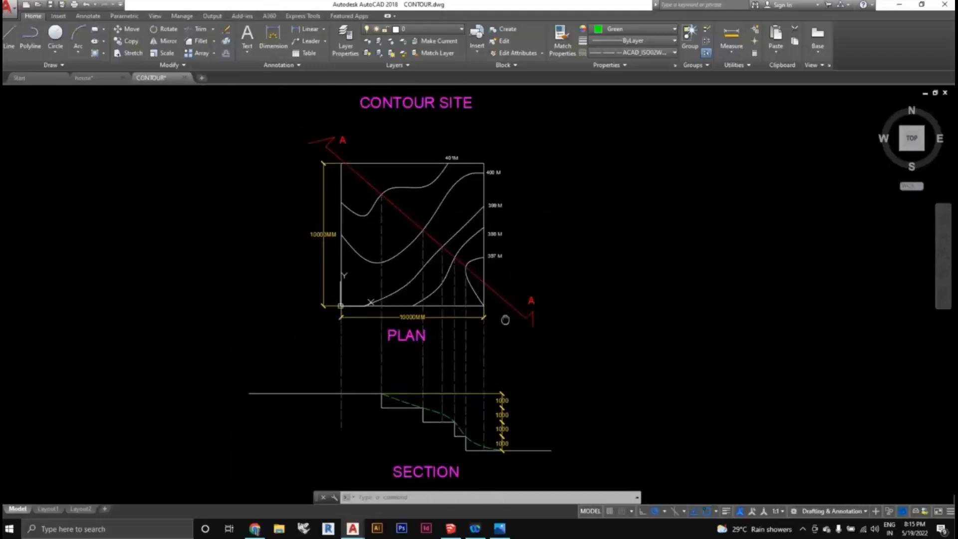
scroll(388, 206, "up", 2)
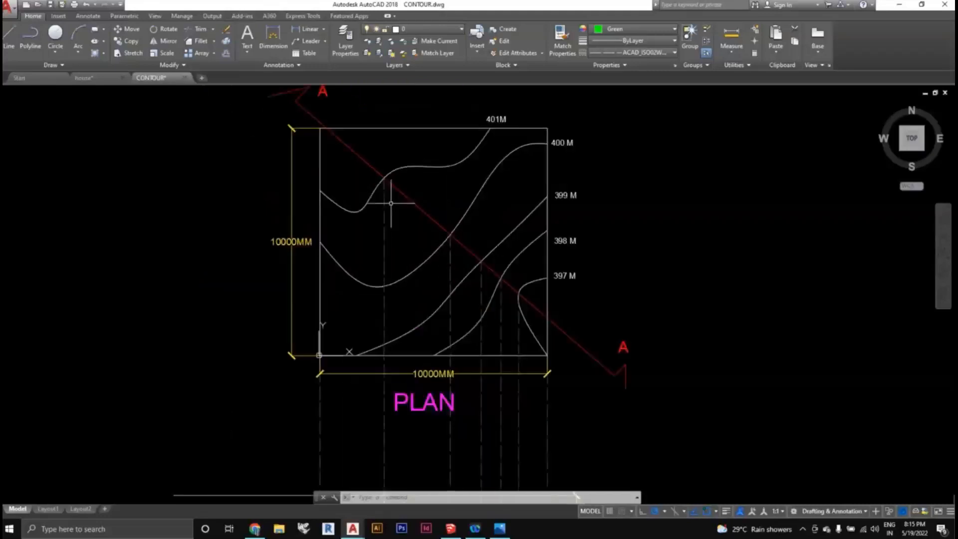
scroll(390, 203, "down", 2)
scroll(334, 147, "up", 2)
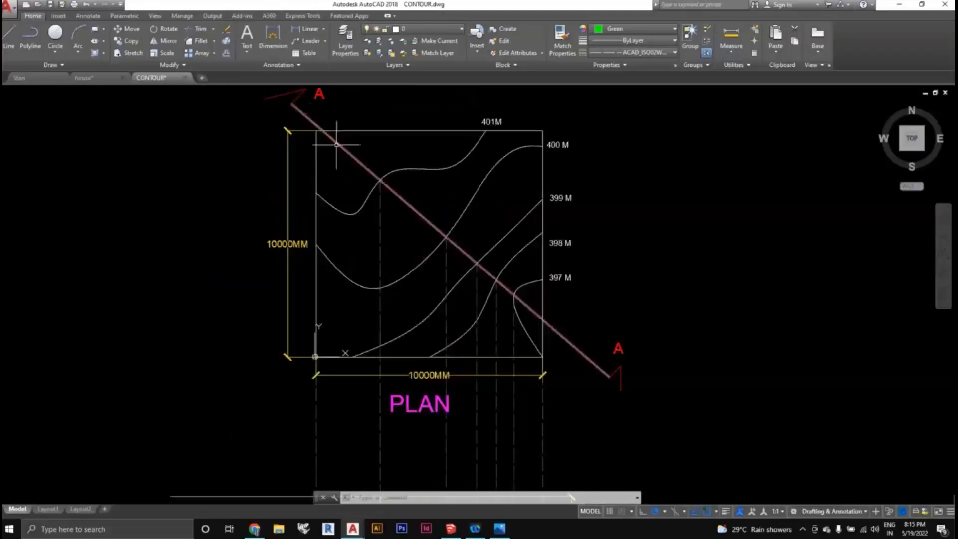
scroll(336, 145, "down", 2)
scroll(386, 189, "up", 2)
Highlight the 401 M, 400 M, 399 M and 398 M contour lines in the plan, and clear the selection.
left_click(404, 192)
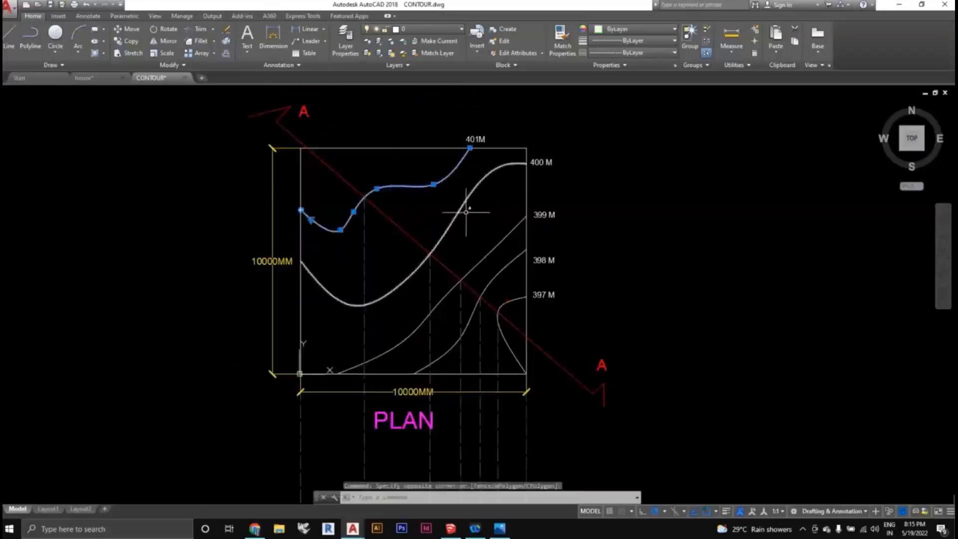
left_click(472, 202)
left_click(491, 245)
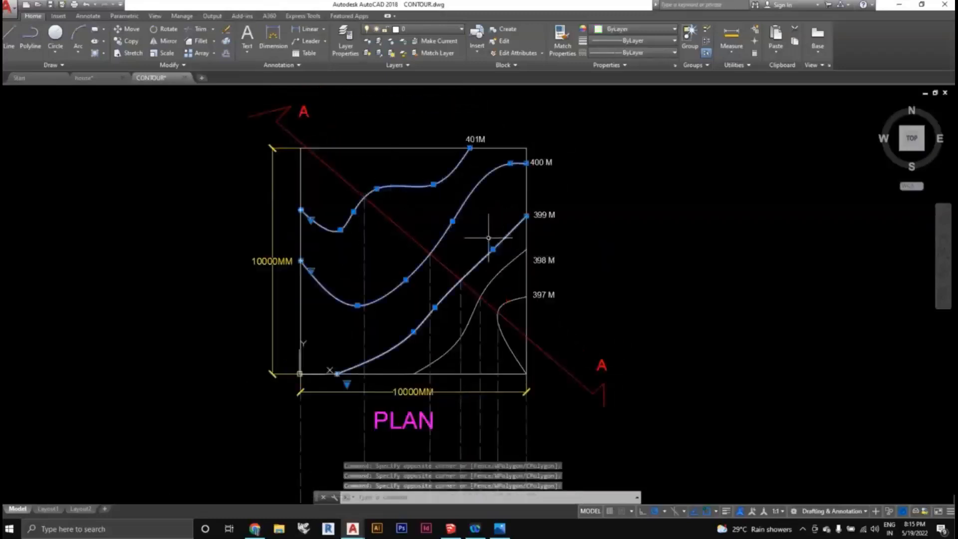
left_click(510, 265)
key("Escape")
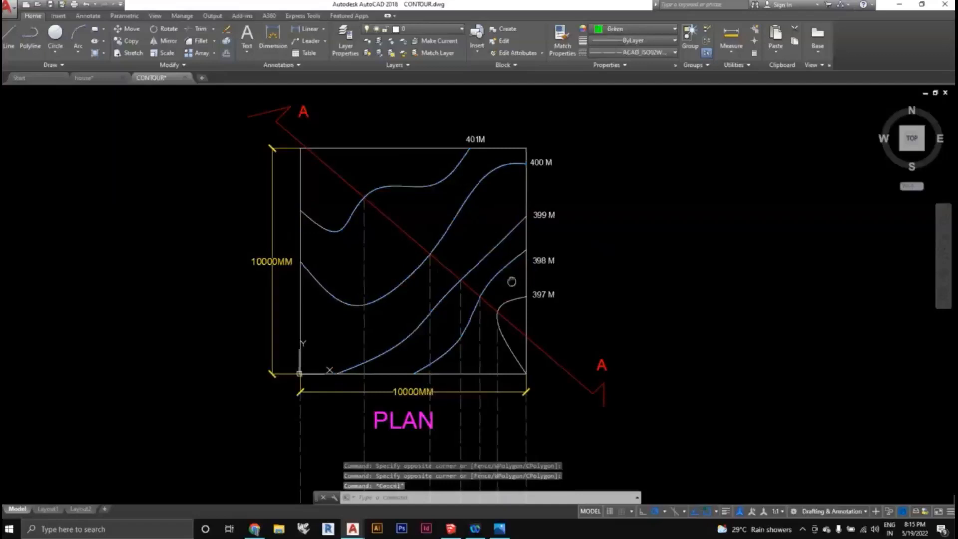
Examine the section below the plan, including its stepped profile, dashed slope line and 1000 height dimensions.
middle_click_drag(511, 278, 511, 252)
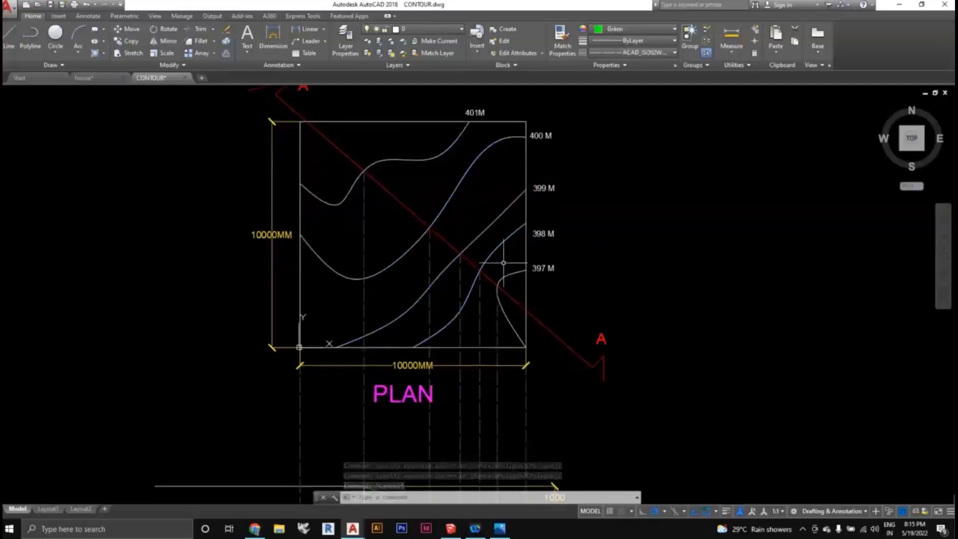
middle_click_drag(502, 321, 494, 237)
scroll(493, 238, "down", 2)
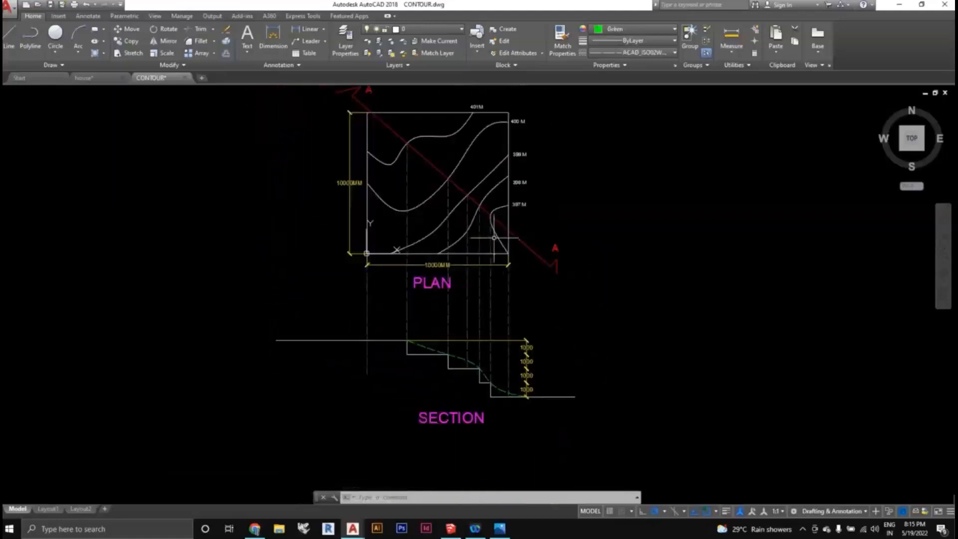
scroll(519, 359, "up", 2)
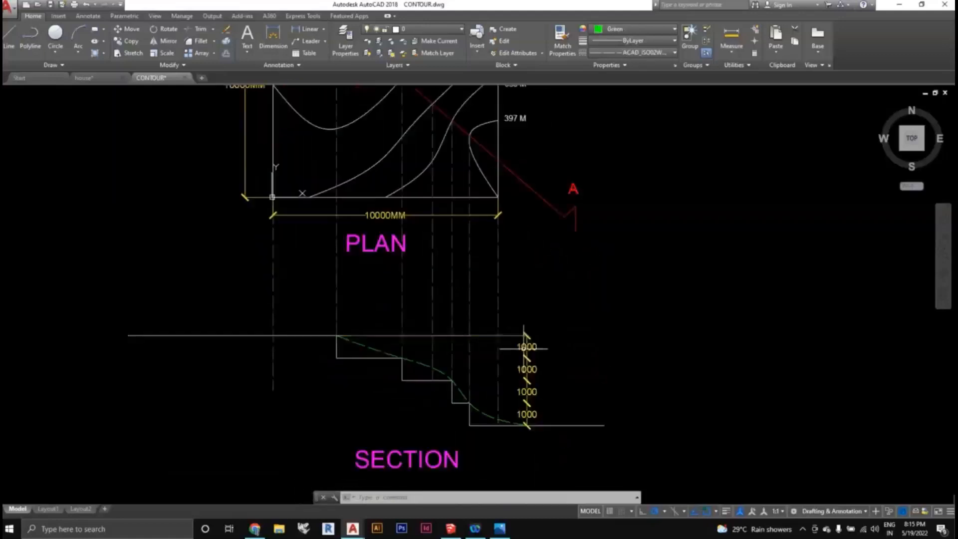
mouse_move(521, 377)
middle_mouse_down()
mouse_move(509, 314)
mouse_move(494, 305)
middle_mouse_up()
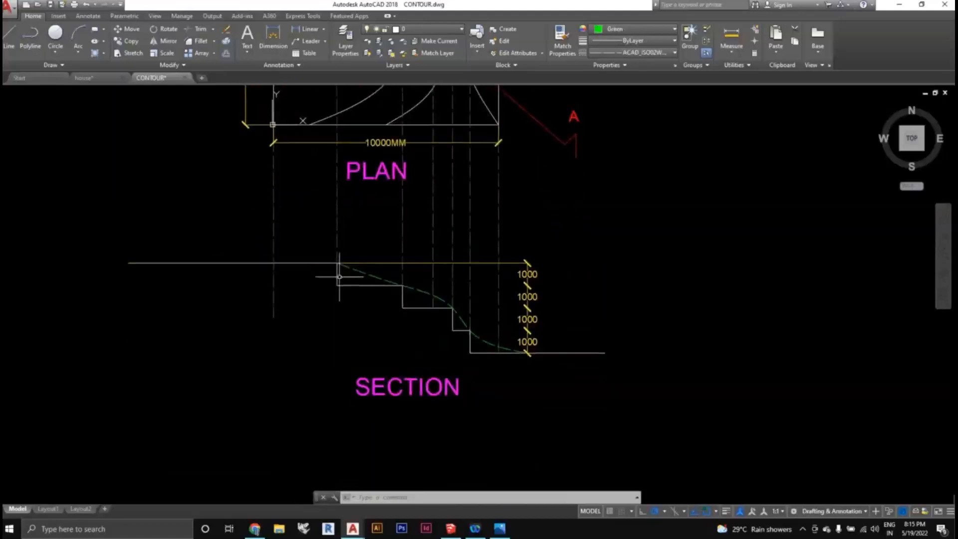
scroll(416, 326, "up", 2)
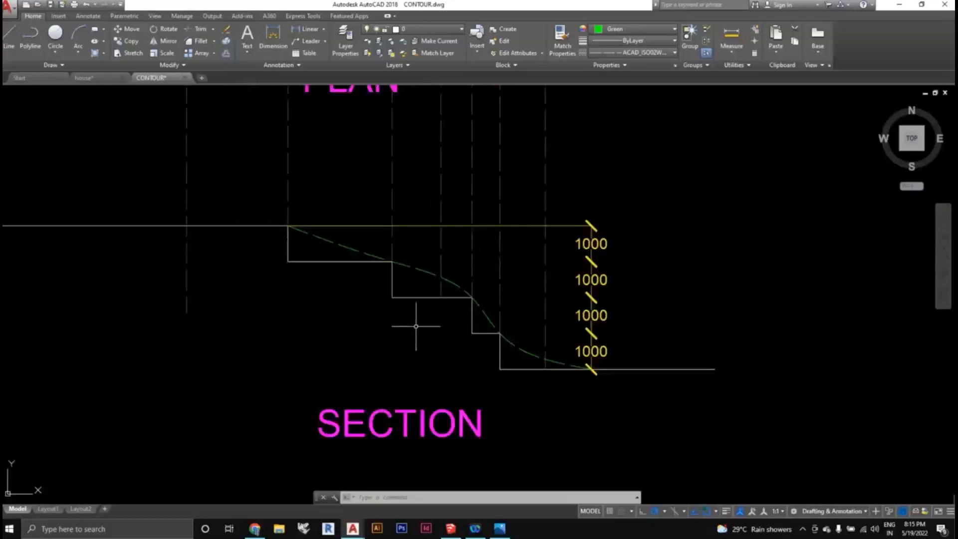
left_click(415, 326)
scroll(388, 307, "down", 4)
key("Escape")
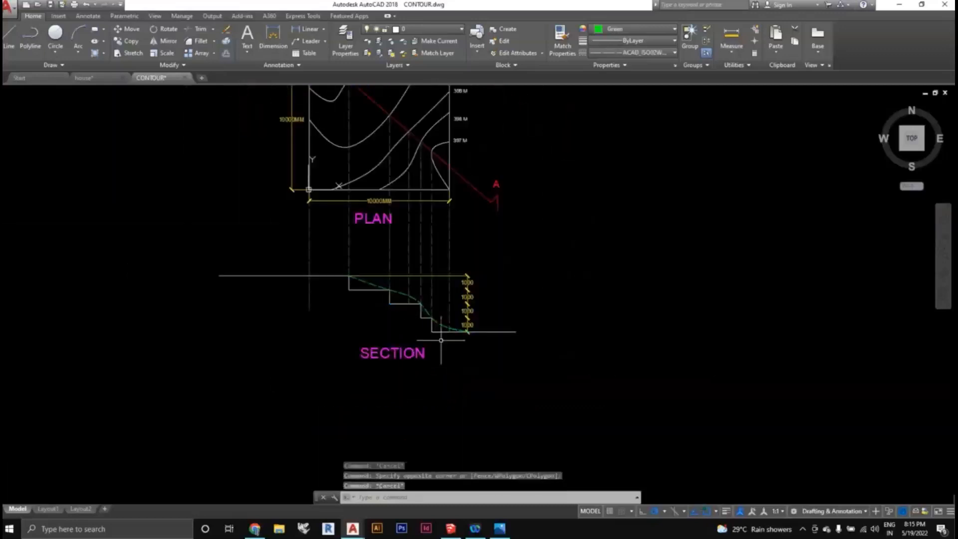
left_click(441, 341)
scroll(434, 332, "up", 2)
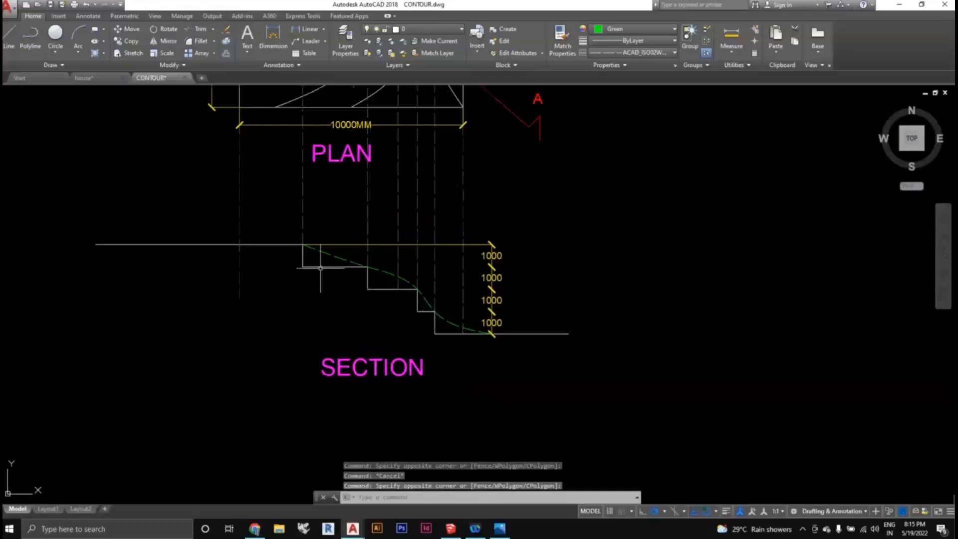
scroll(321, 268, "down", 2)
scroll(309, 159, "down", 2)
scroll(344, 271, "up", 2)
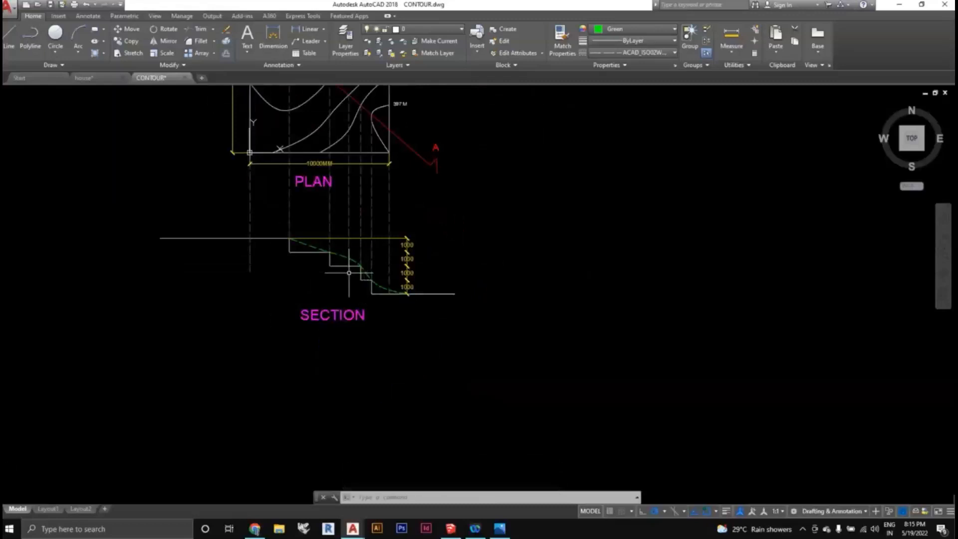
scroll(349, 272, "down", 2)
middle_click_drag(361, 286, 414, 339)
scroll(413, 338, "up", 2)
scroll(410, 335, "down", 2)
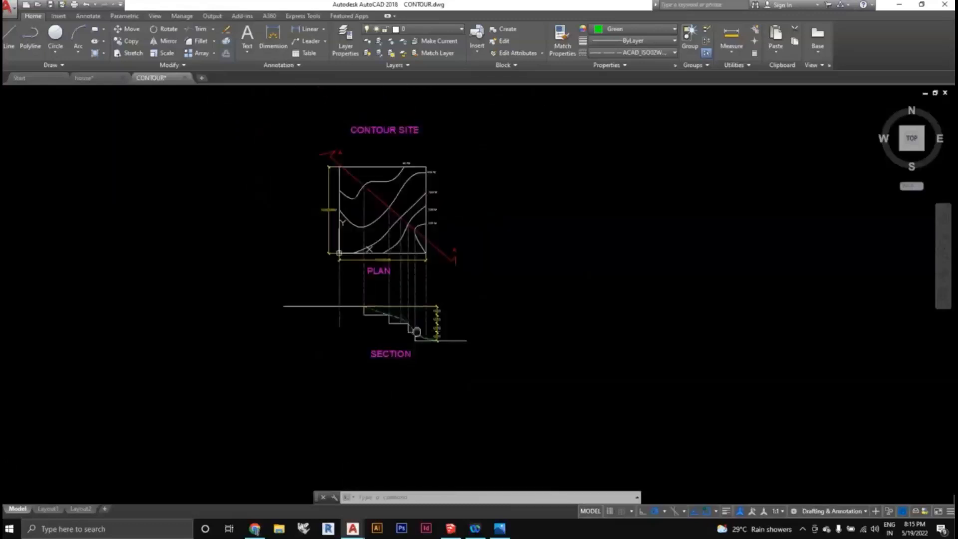
scroll(372, 288, "up", 2)
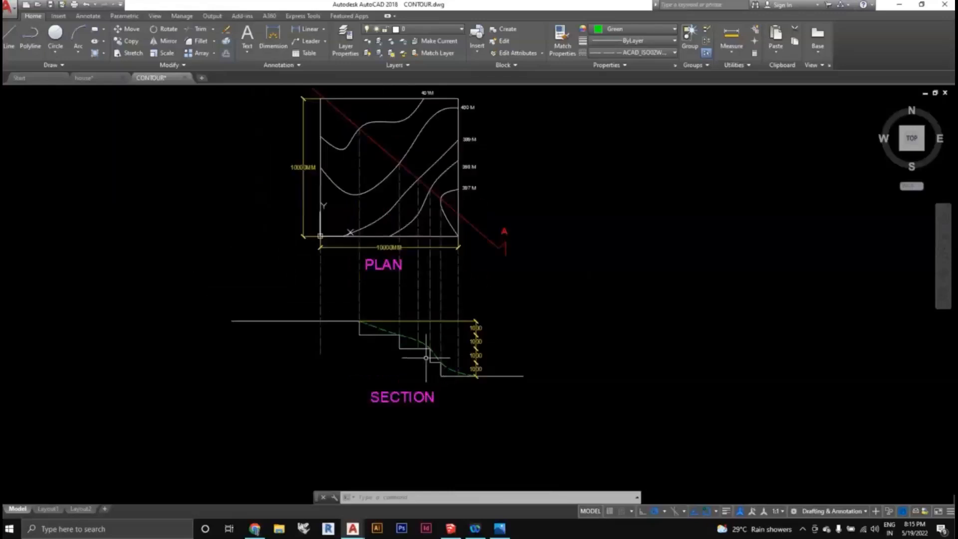
scroll(428, 355, "down", 2)
scroll(429, 355, "up", 2)
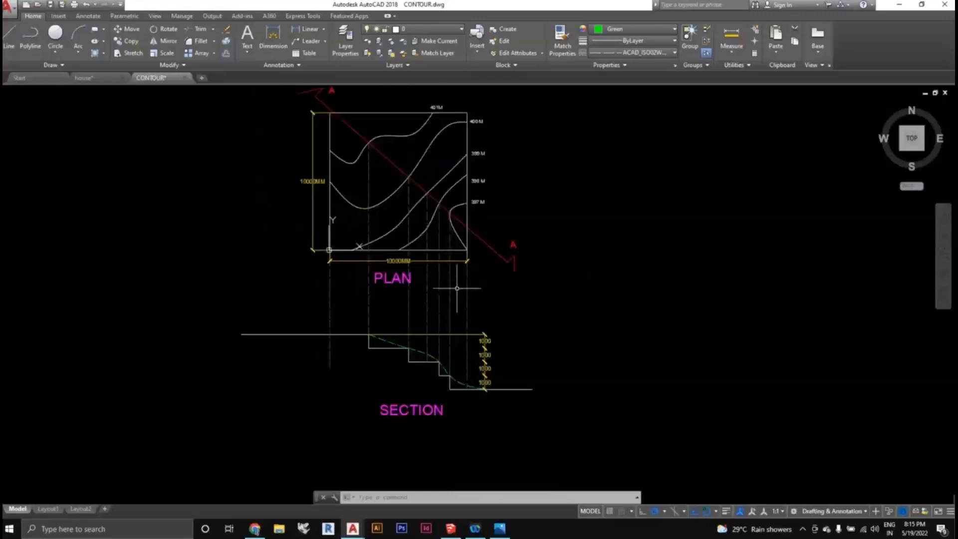
middle_click_drag(457, 286, 457, 302)
scroll(434, 394, "up", 2)
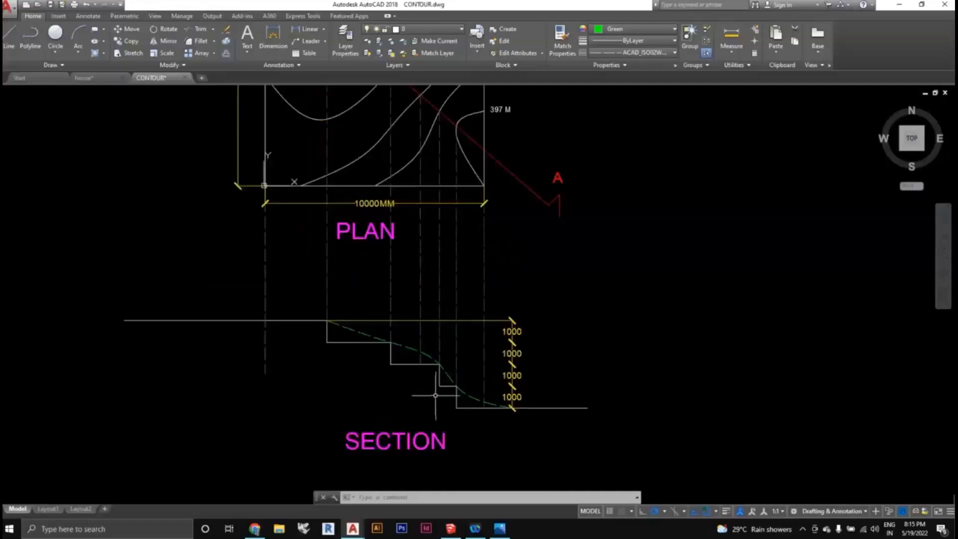
Highlight the dashed slope curve in the section, and clear the selection.
middle_click_drag(434, 394, 402, 371)
scroll(417, 349, "up", 2)
left_click(417, 348)
scroll(439, 381, "down", 4)
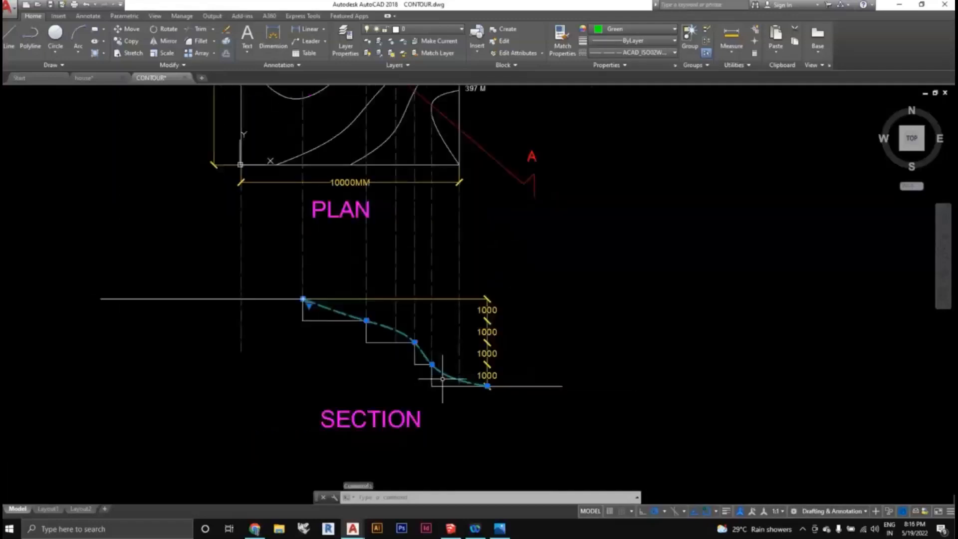
scroll(444, 379, "up", 1)
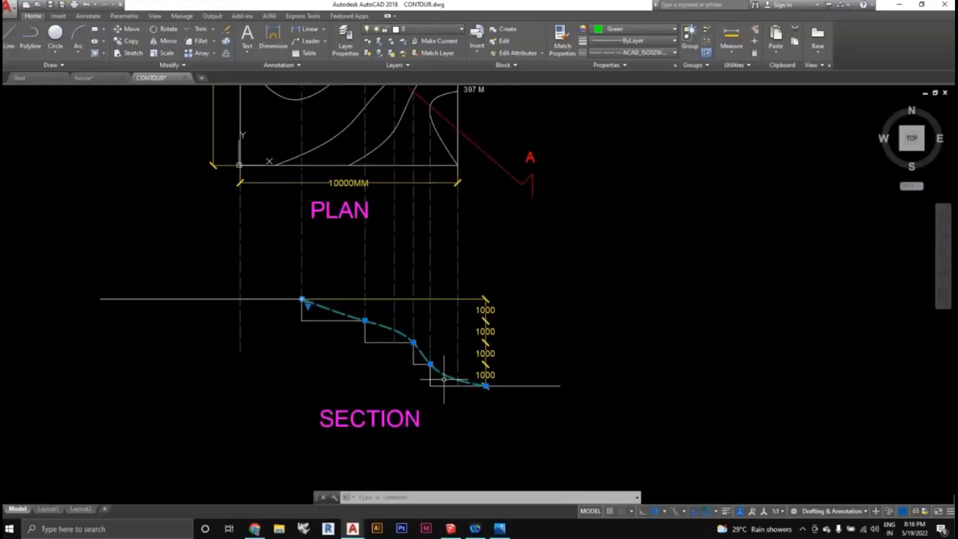
key("Escape")
Highlight the stepped profile lines in the section, and clear the selection.
scroll(434, 376, "up", 2)
left_click_drag(452, 399, 307, 316)
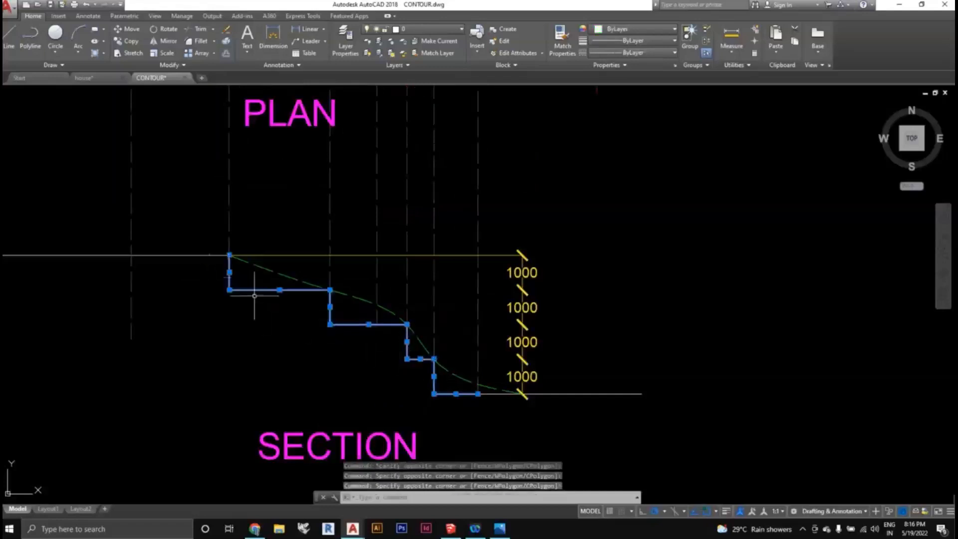
key("Escape")
Examine how the plan's contour lines and elevation labels relate to the steps of the section.
scroll(325, 327, "down", 6)
scroll(371, 343, "up", 2)
middle_click_drag(371, 343, 386, 373)
middle_click_drag(307, 238, 341, 253)
scroll(340, 253, "up", 2)
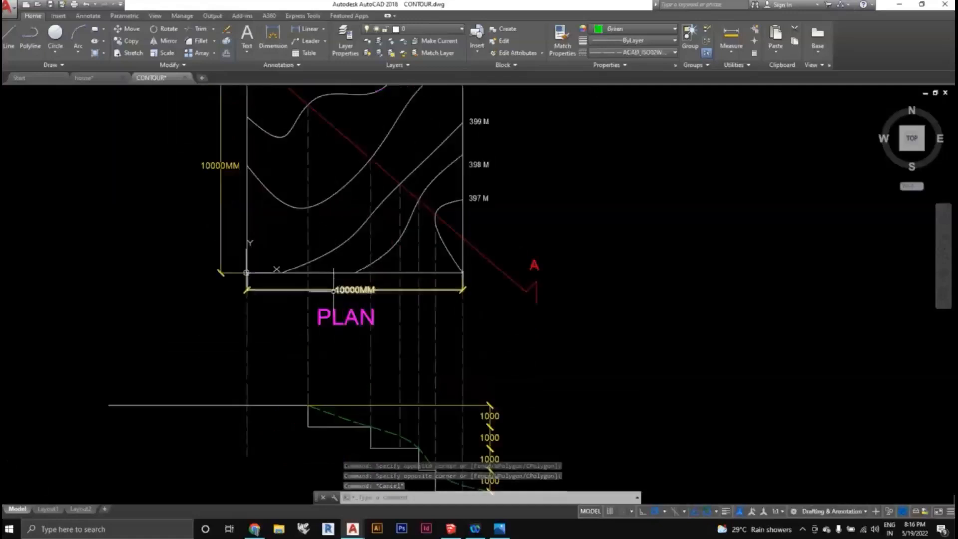
scroll(340, 253, "down", 2)
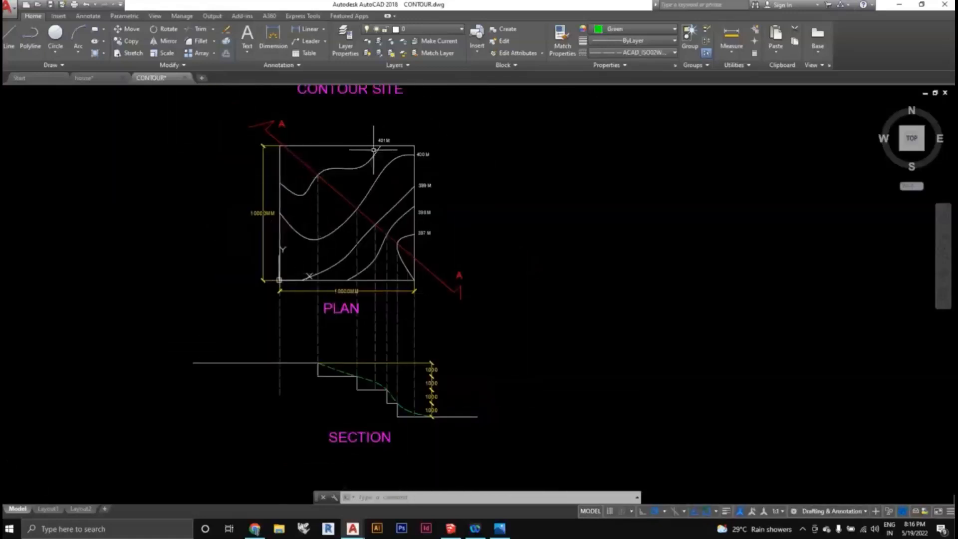
scroll(375, 148, "up", 1)
scroll(378, 144, "down", 1)
scroll(381, 142, "up", 1)
scroll(384, 139, "down", 1)
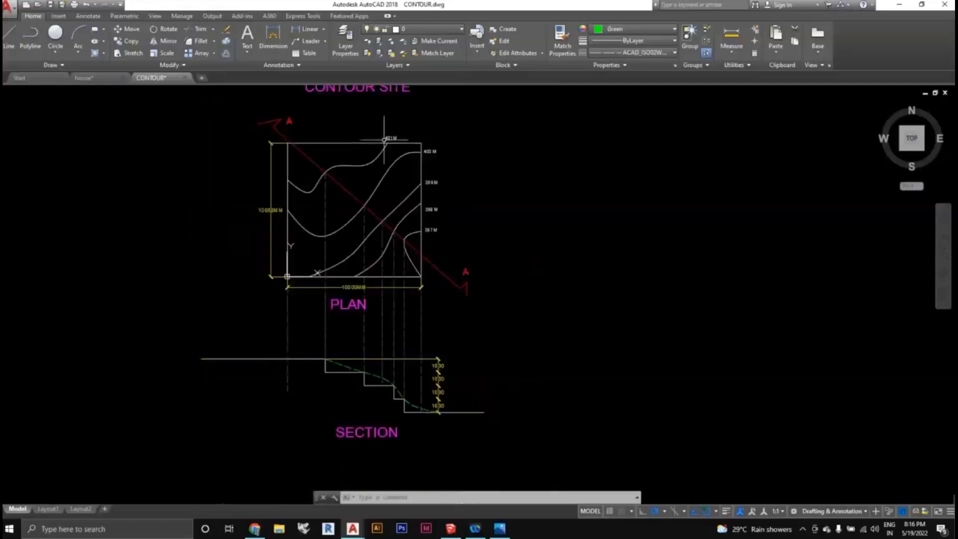
scroll(405, 160, "down", 1)
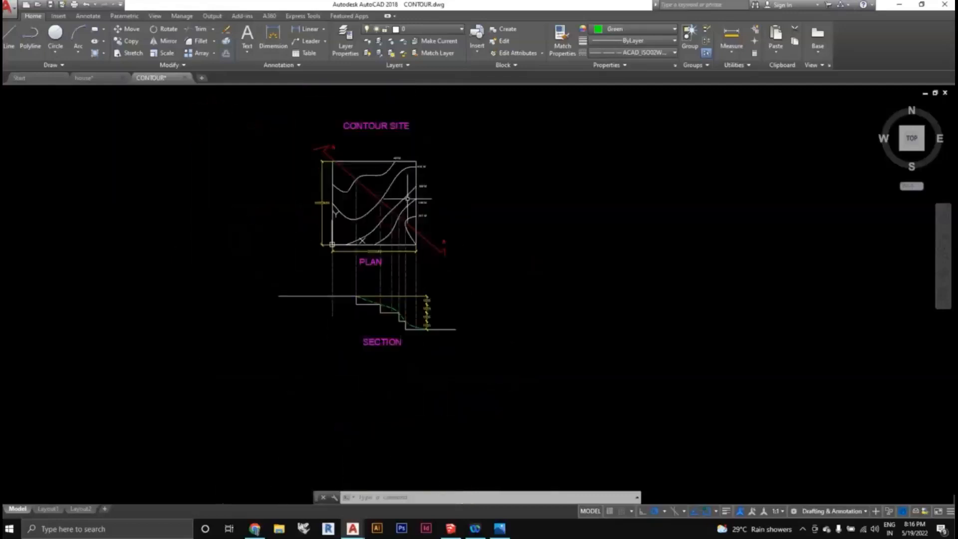
scroll(410, 155, "up", 1)
scroll(418, 145, "down", 1)
scroll(384, 273, "up", 4)
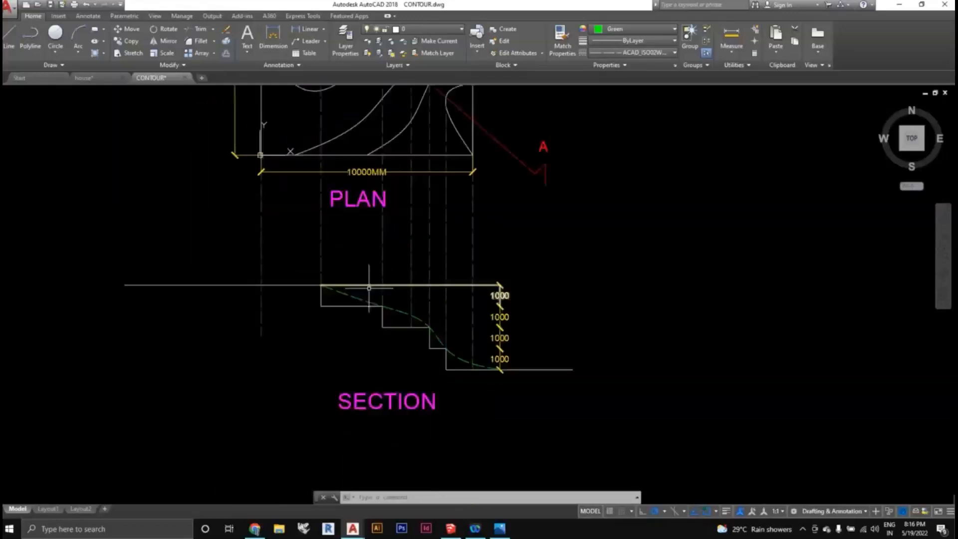
scroll(389, 330, "down", 2)
scroll(398, 333, "down", 2)
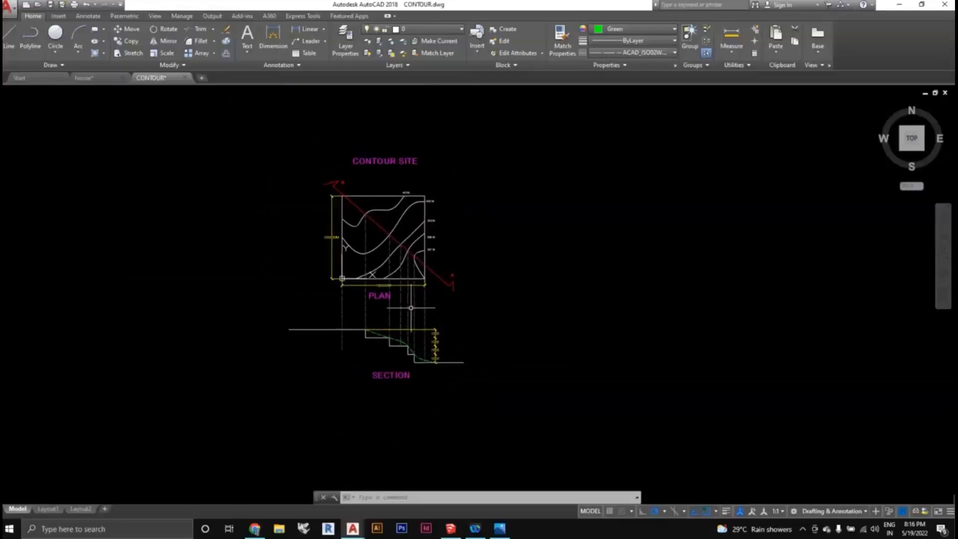
Switch to SketchUp and import the AutoCAD file CONTOUR from the Desktop folder.
left_click(900, 7)
mouse_move(195, 389)
middle_mouse_down()
mouse_move(265, 353)
mouse_move(449, 291)
mouse_move(252, 257)
mouse_move(240, 269)
middle_mouse_up()
left_click(6, 15)
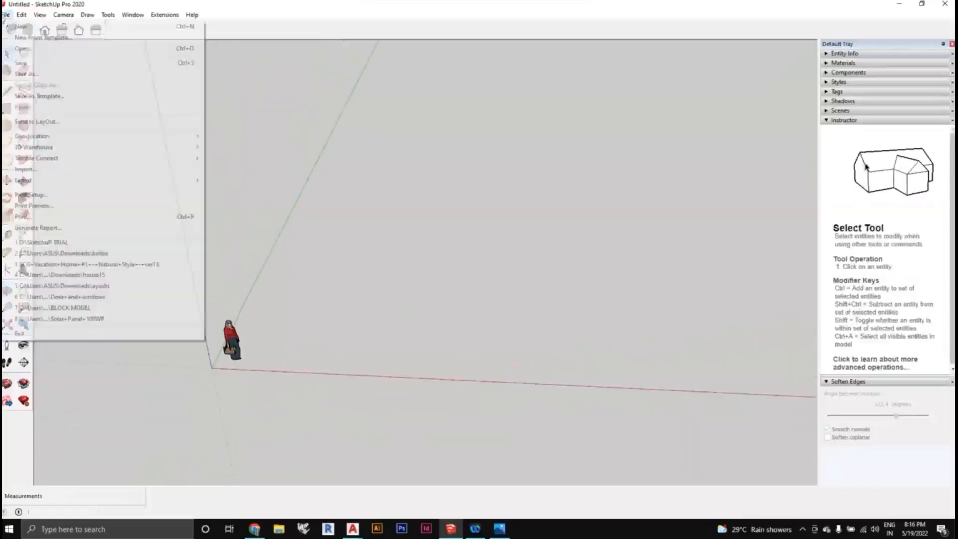
left_click(44, 175)
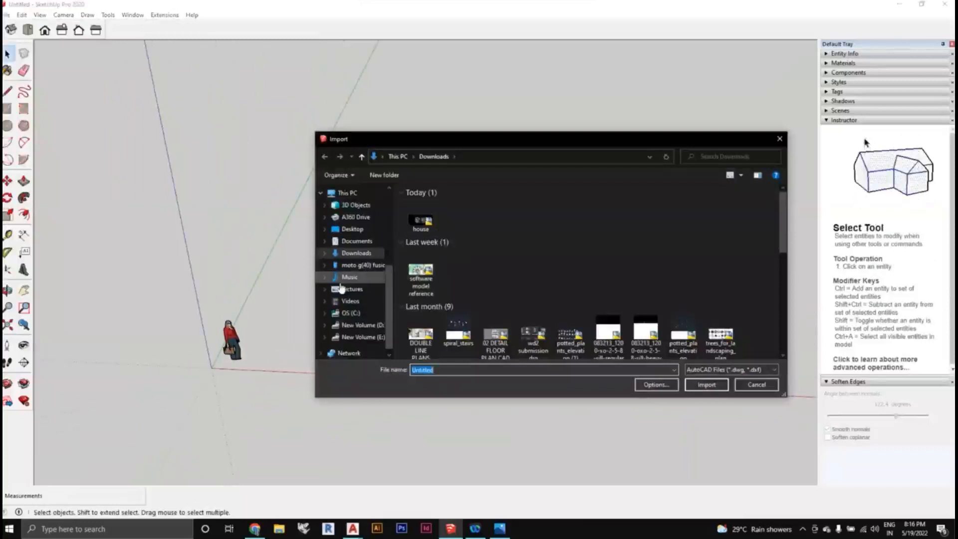
left_click(352, 229)
left_click(428, 214)
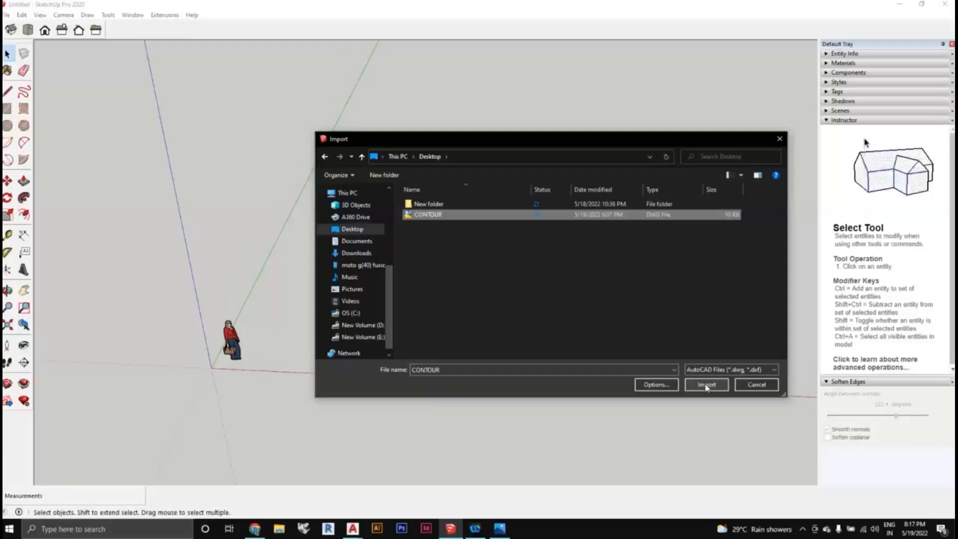
left_click(707, 385)
left_click(530, 341)
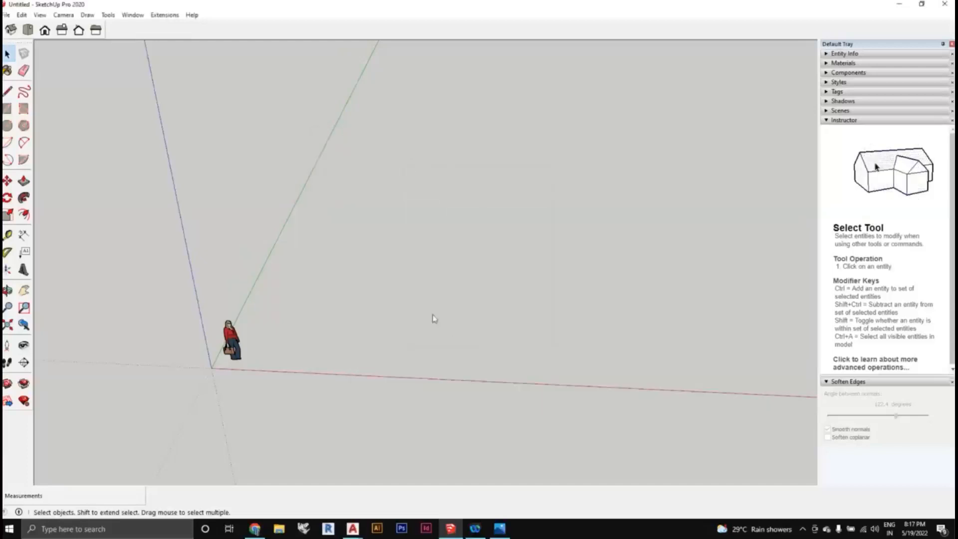
Select the imported contour drawing and open it for editing, with the plan and section lines in view.
scroll(443, 308, "down", 5)
middle_click_drag(492, 291, 490, 361)
scroll(492, 317, "down", 2)
scroll(485, 310, "up", 2)
mouse_move(504, 299)
middle_mouse_down()
mouse_move(499, 321)
mouse_move(501, 309)
middle_mouse_up()
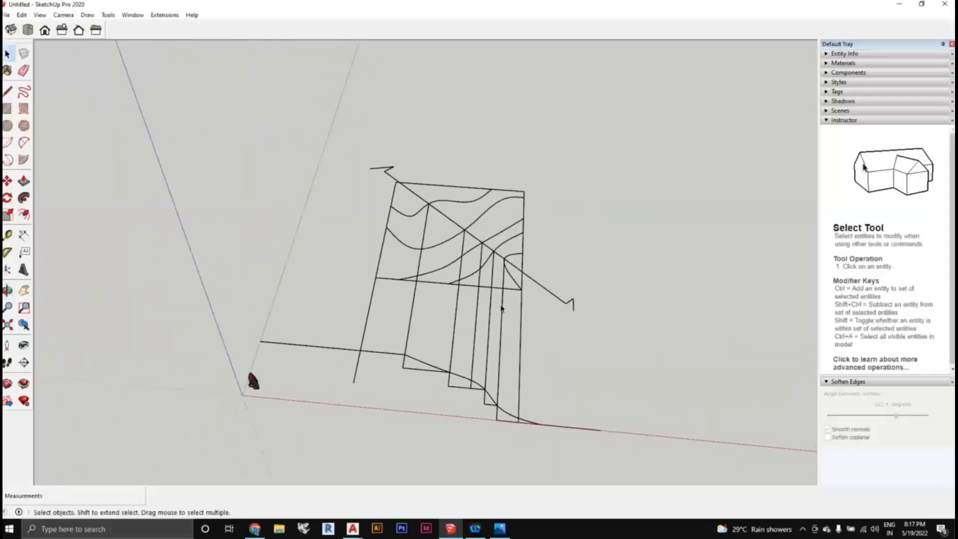
left_click(503, 294)
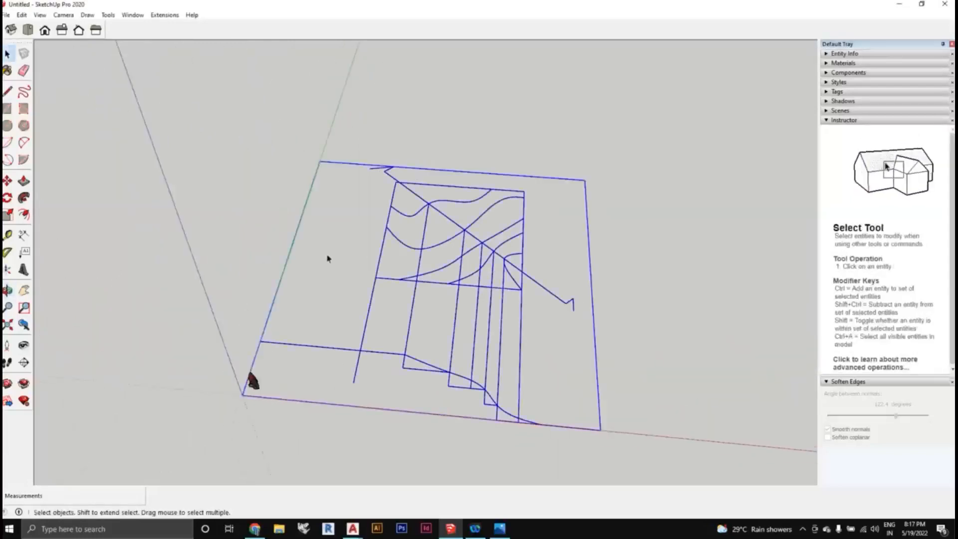
double_click(503, 292)
scroll(503, 292, "up", 2)
middle_click_drag(501, 292, 504, 326, "shift")
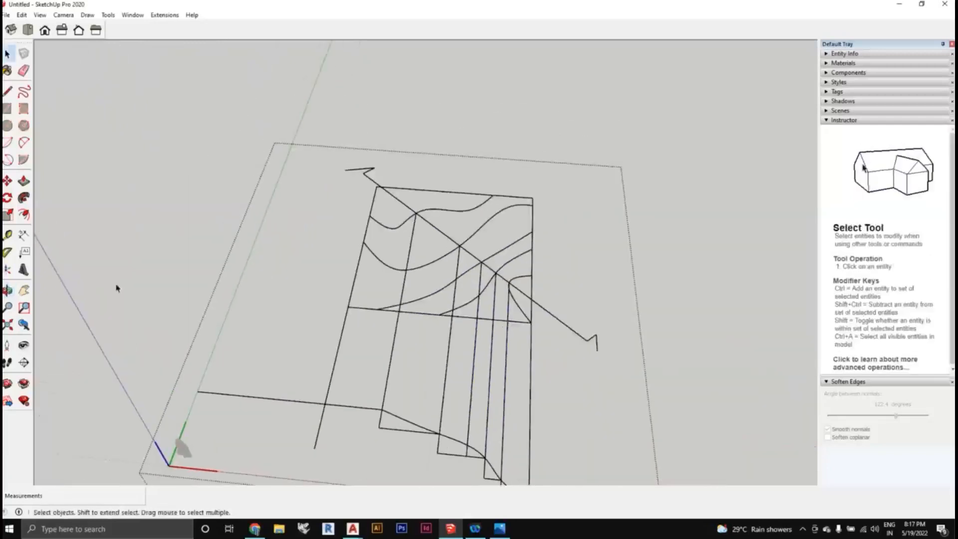
Check the length of the contour plan's lower boundary edge with the Tape Measure tool.
left_click(8, 234)
scroll(417, 302, "up", 2)
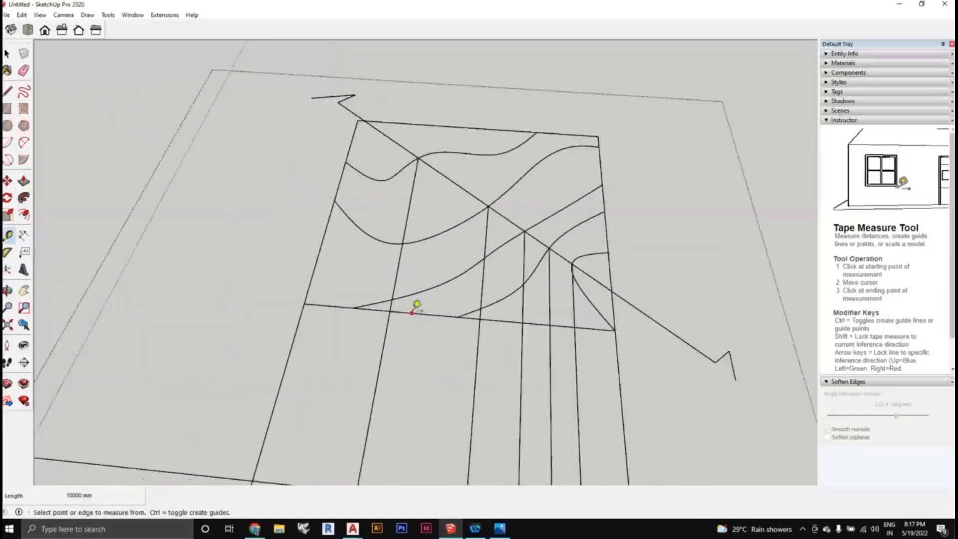
scroll(413, 294, "down", 2)
key("space")
middle_click_drag(499, 379, 527, 405)
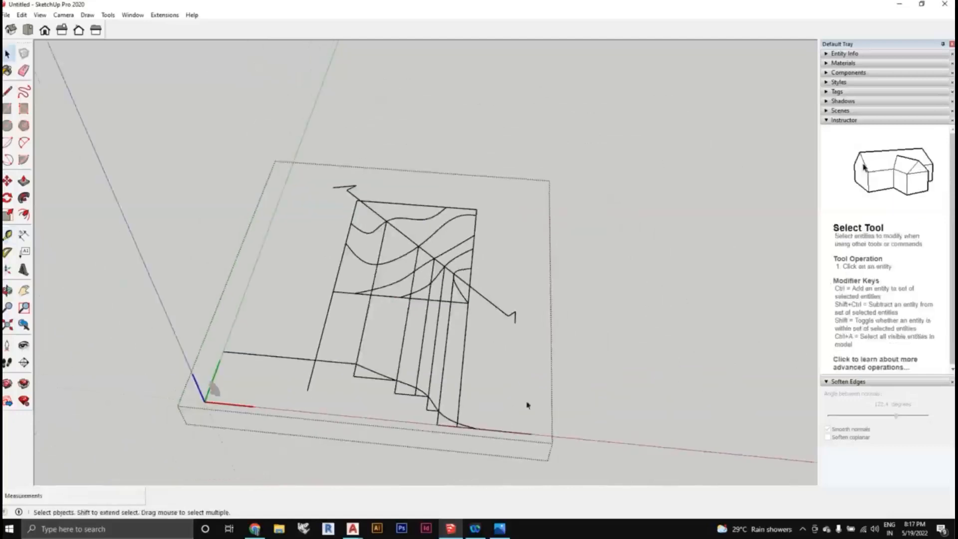
Select all lines of the contour drawing and measure the plan's lower boundary from corner to corner.
left_click_drag(249, 160, 244, 153)
scroll(397, 295, "up", 2)
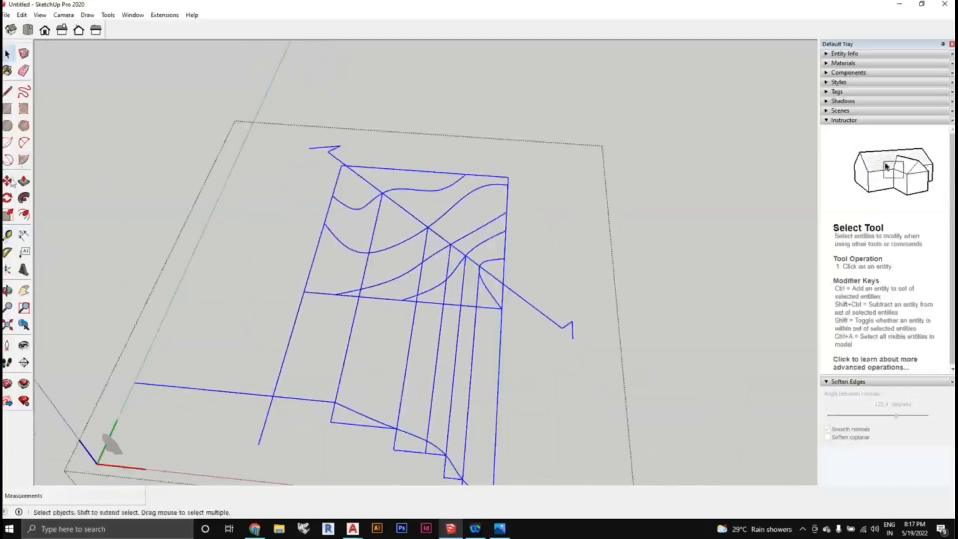
left_click(7, 234)
scroll(254, 243, "up", 2)
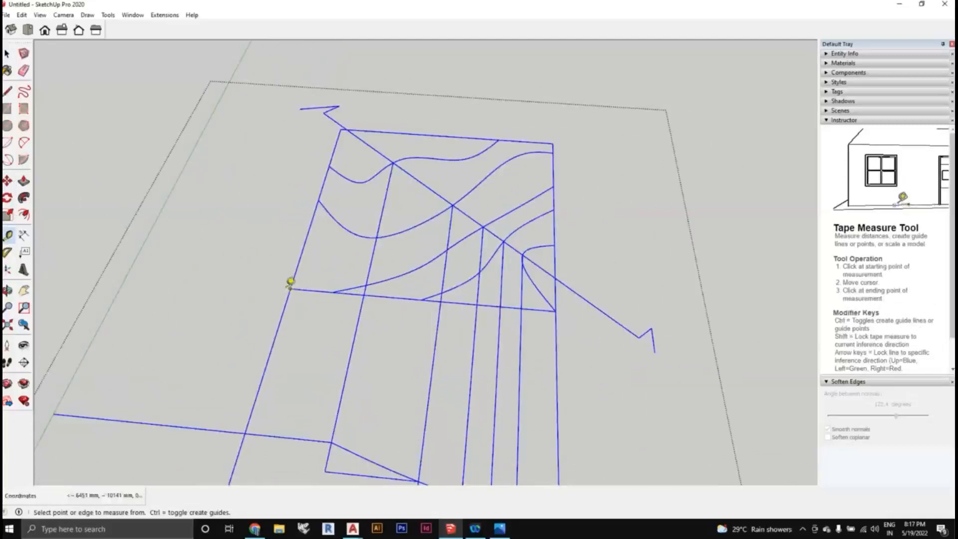
scroll(291, 287, "up", 2)
left_click(291, 288)
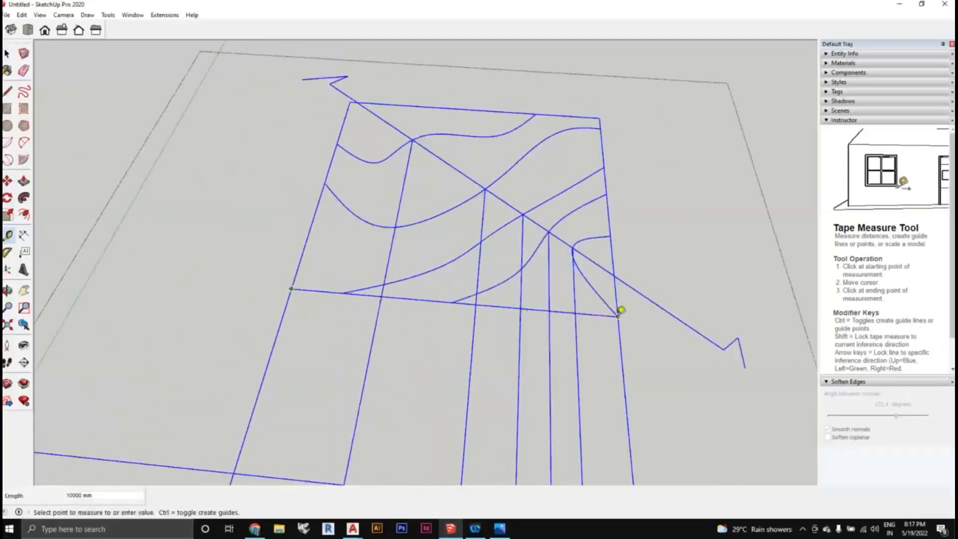
left_click(619, 314)
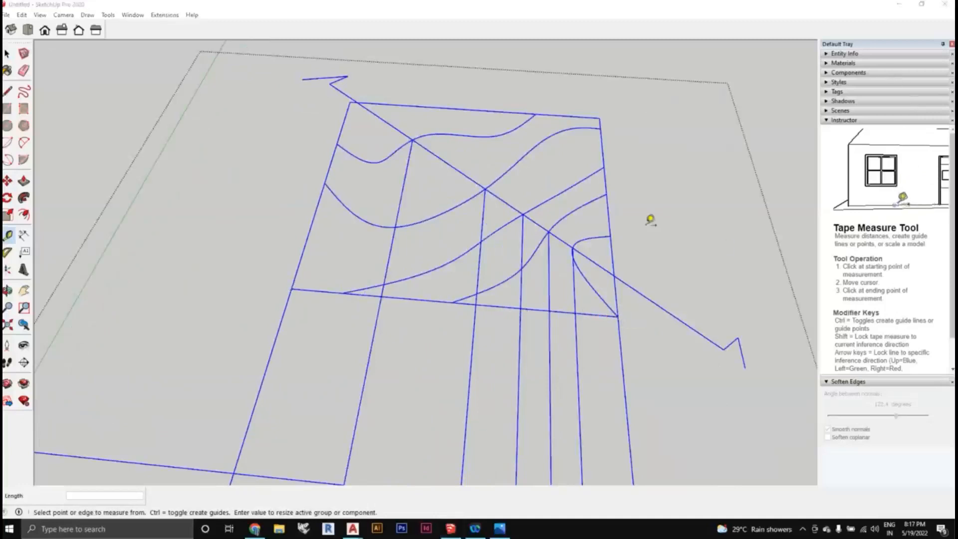
scroll(608, 312, "down", 2)
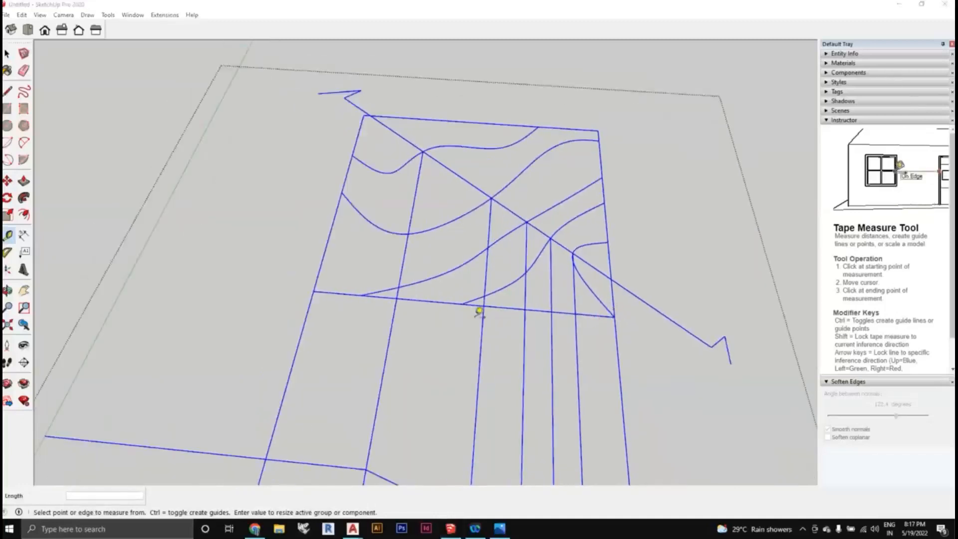
Select and delete the vertical projection lines running between the contour plan and the section below it.
scroll(384, 293, "down", 2)
middle_click_drag(384, 293, 134, 451)
left_click(7, 54)
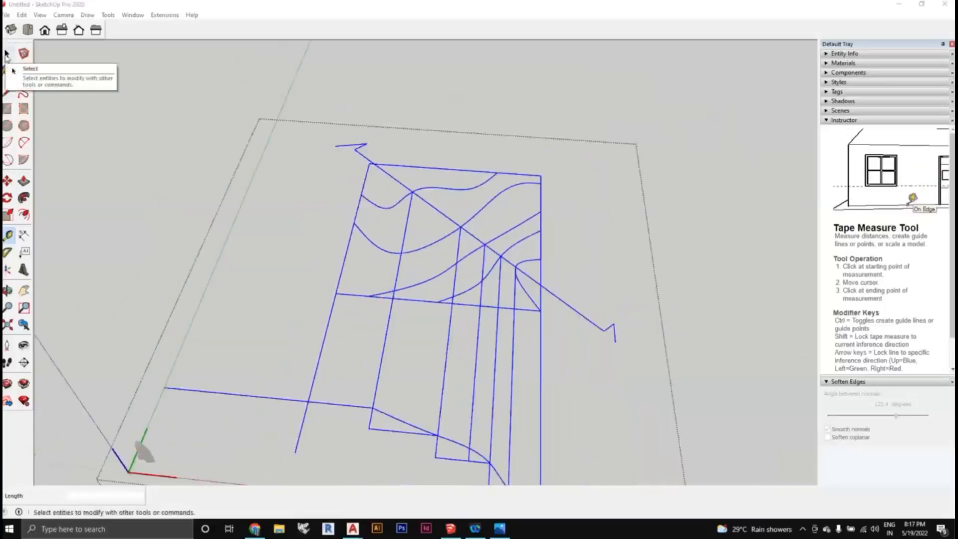
left_click(6, 54)
scroll(616, 254, "down", 2)
scroll(564, 377, "up", 2)
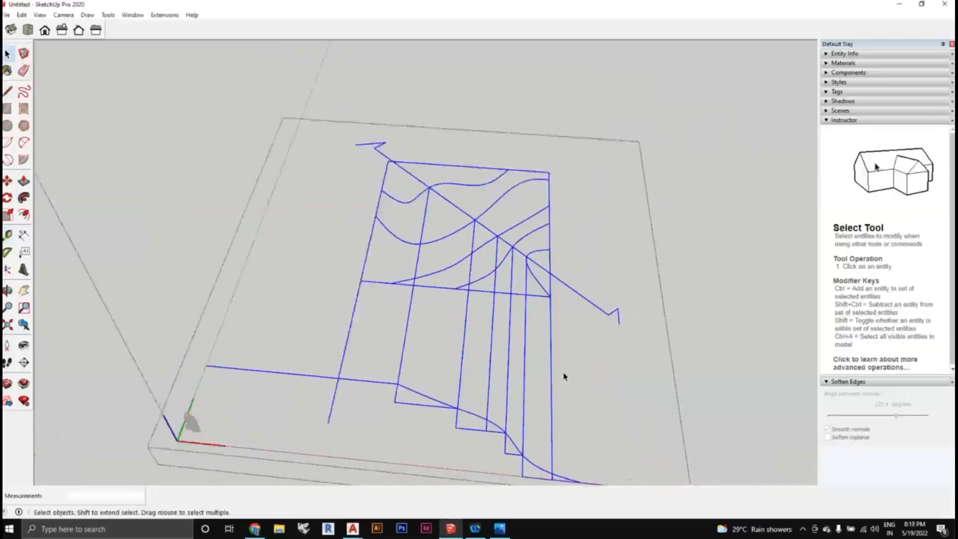
scroll(563, 377, "up", 1)
left_click_drag(570, 367, 394, 325)
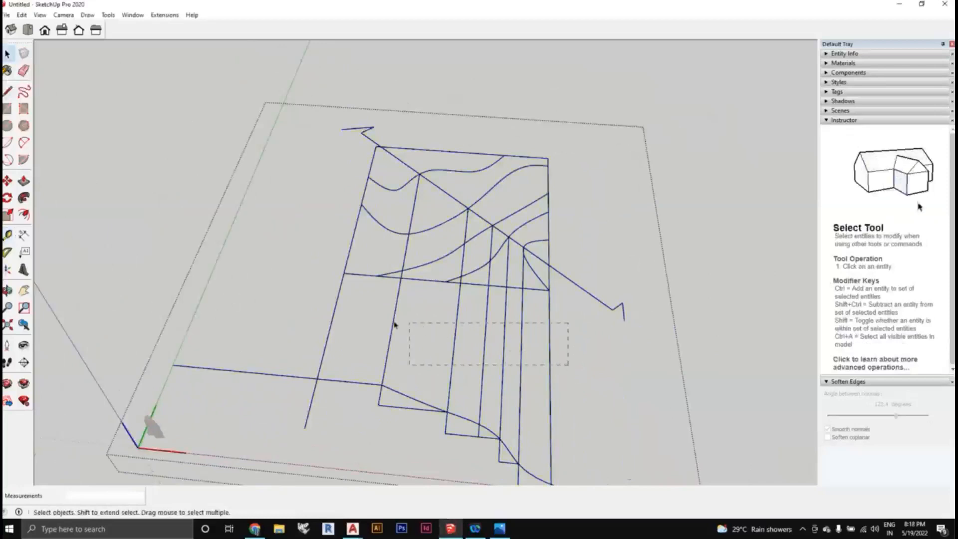
left_click_drag(308, 320, 291, 312)
key("Delete")
key("Delete")
key("Delete")
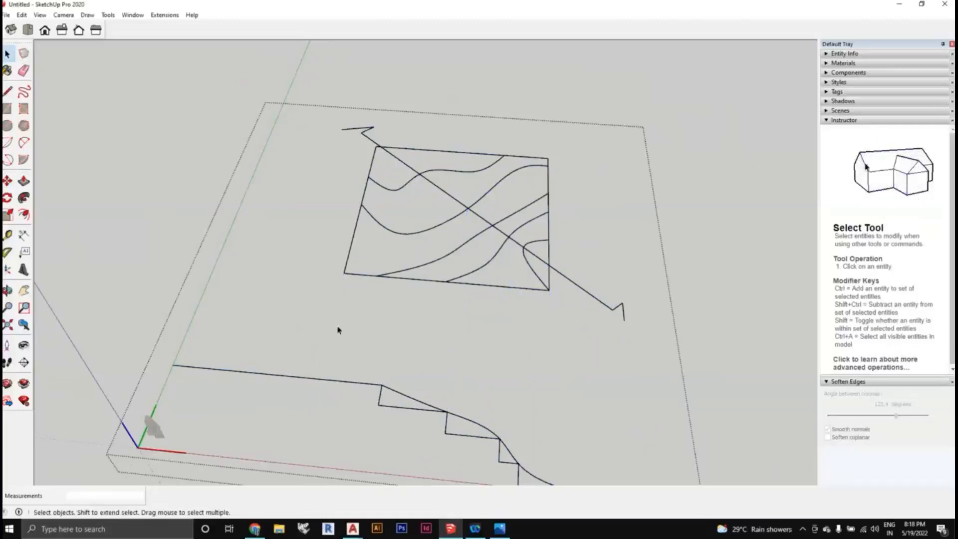
Delete the stepped section profile, then the diagonal section cut line across the plan together with its end marks.
scroll(379, 332, "down", 2)
middle_click_drag(428, 335, 549, 452)
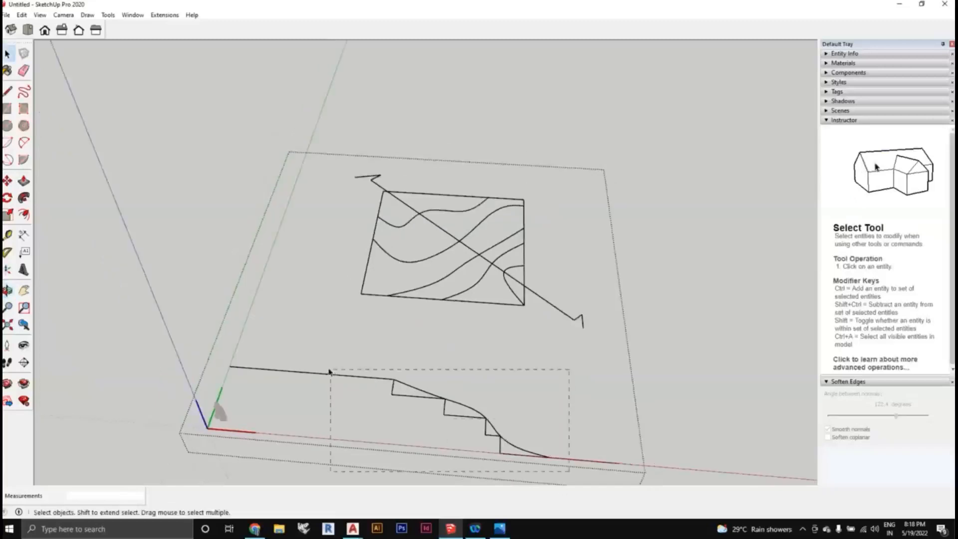
middle_click_drag(493, 352, 499, 257)
scroll(546, 310, "up", 2)
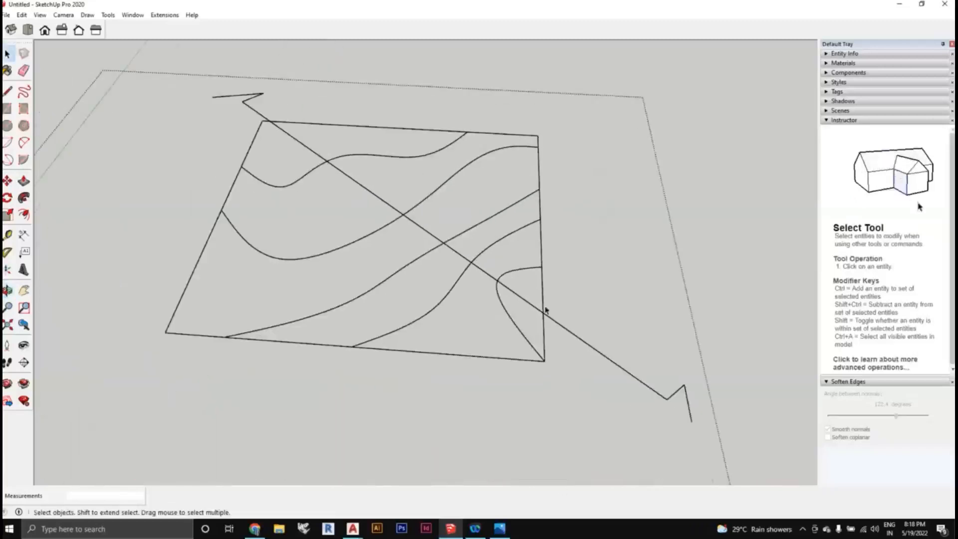
left_click_drag(695, 440, 632, 355)
key("Delete")
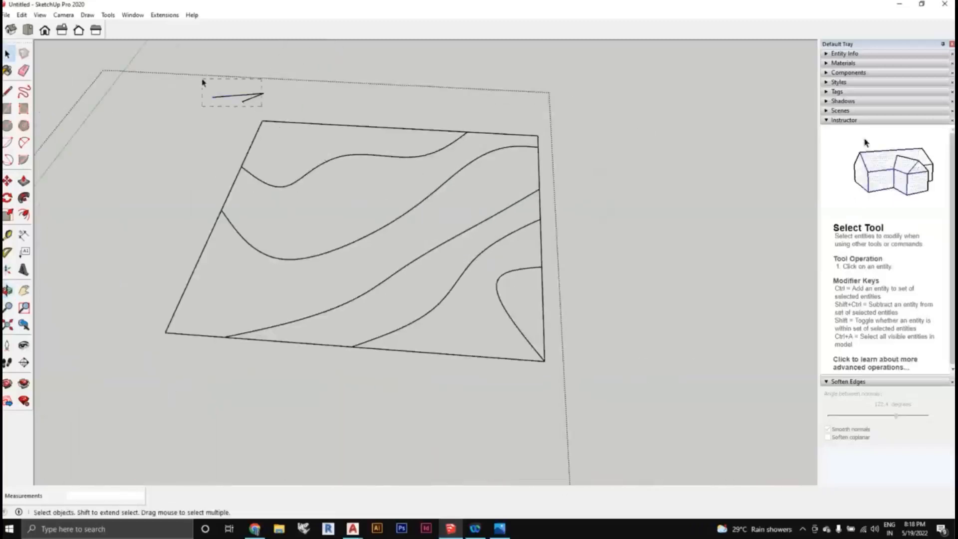
left_click_drag(203, 82, 203, 82)
key("Delete")
middle_click_drag(203, 82, 635, 293)
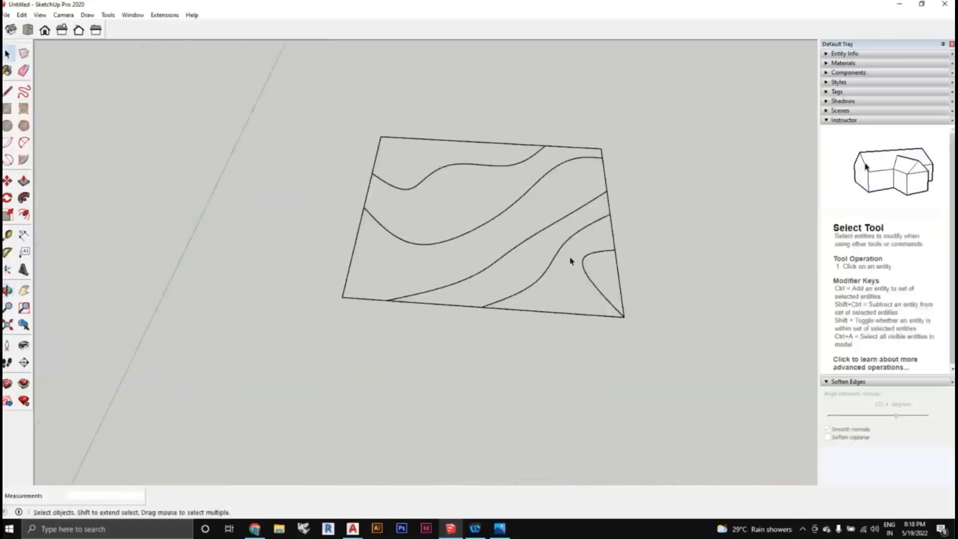
Display the Sandbox toolbar and select the whole contour plan.
scroll(570, 257, "down", 2)
middle_click_drag(551, 256, 468, 275, "shift")
scroll(472, 257, "down", 3)
scroll(467, 274, "up", 3)
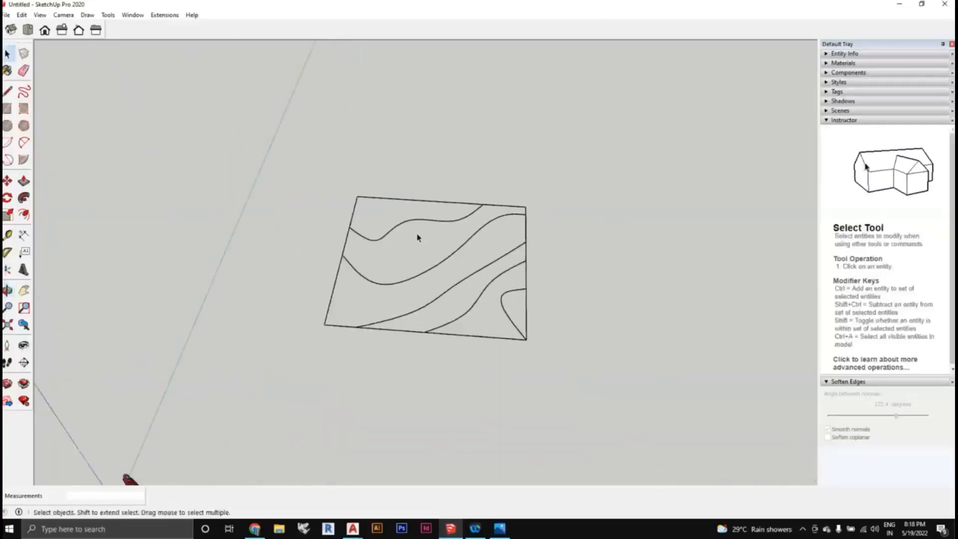
middle_click_drag(418, 238, 375, 241)
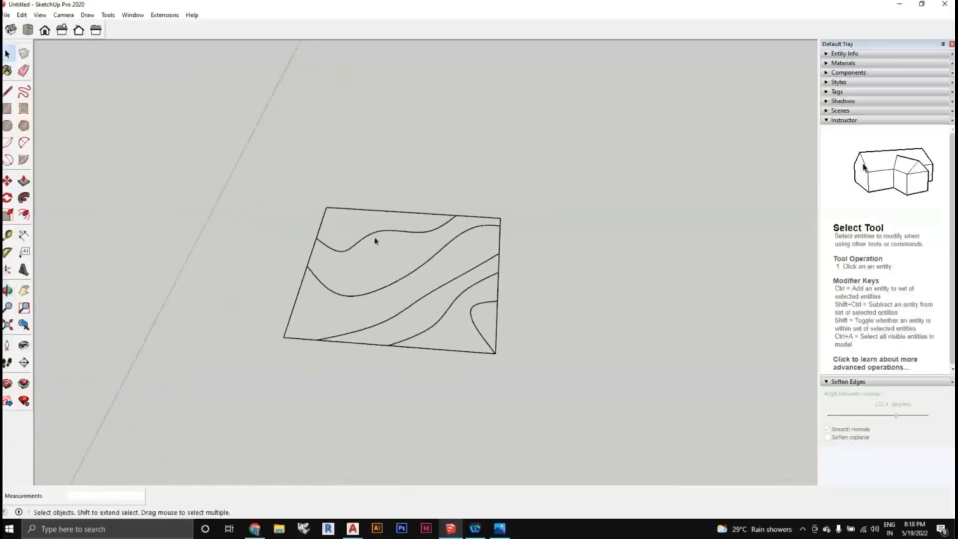
left_click(40, 15)
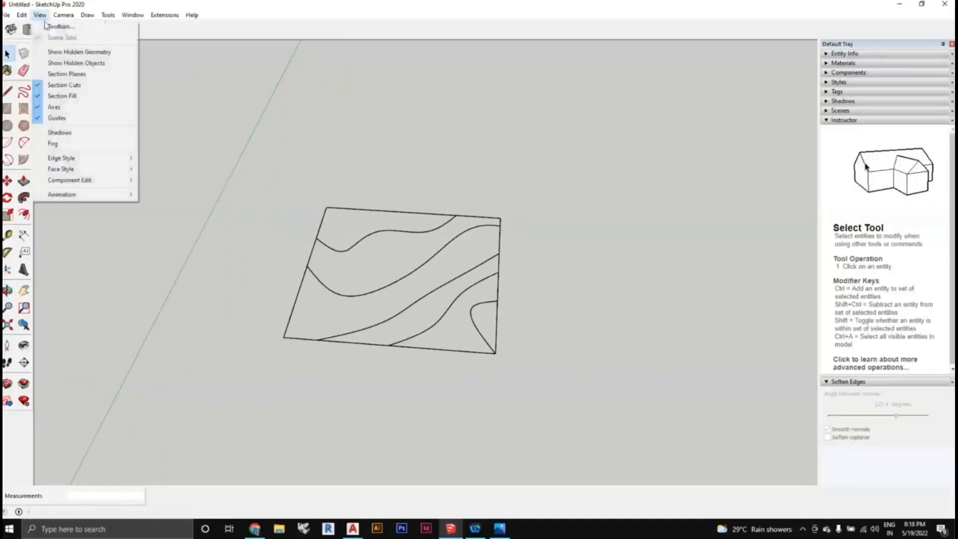
left_click(58, 26)
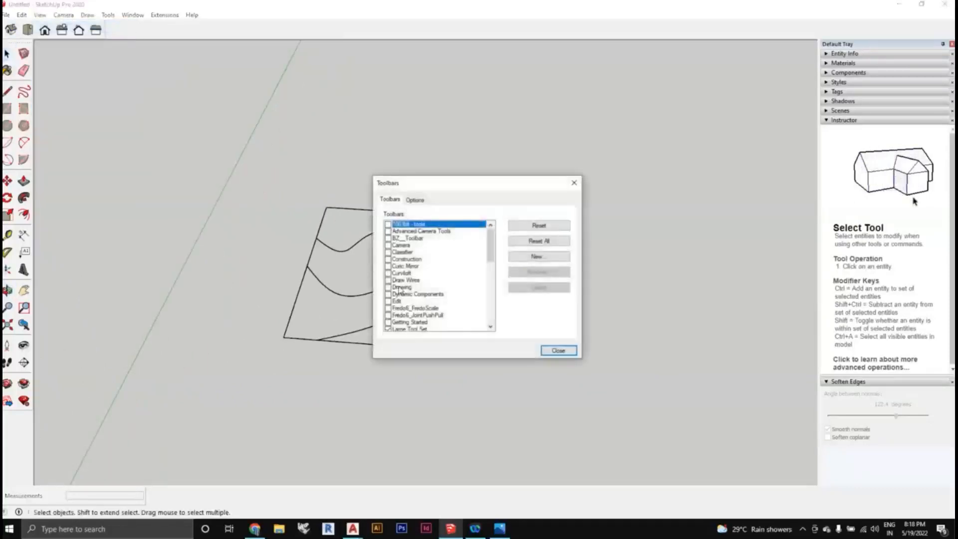
scroll(400, 291, "down", 4)
scroll(396, 292, "down", 1)
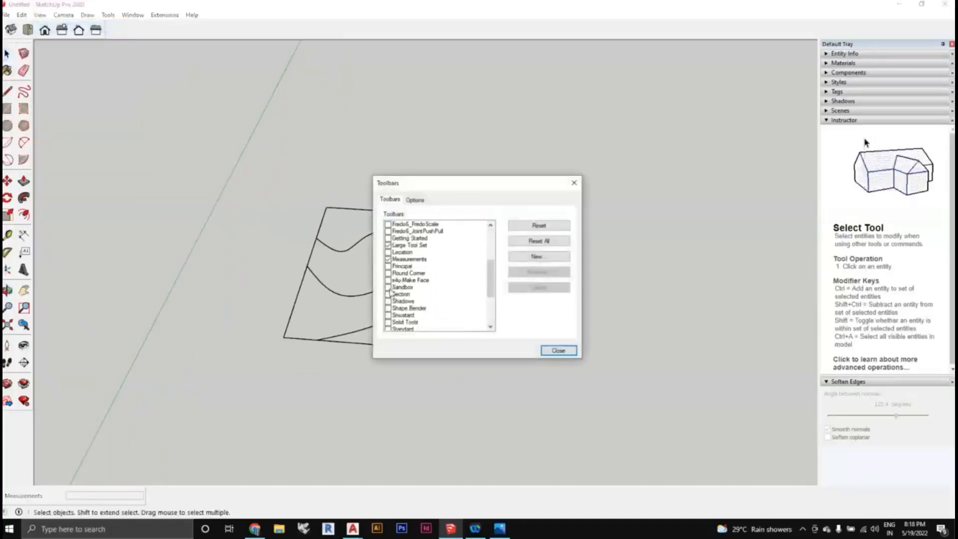
left_click(389, 287)
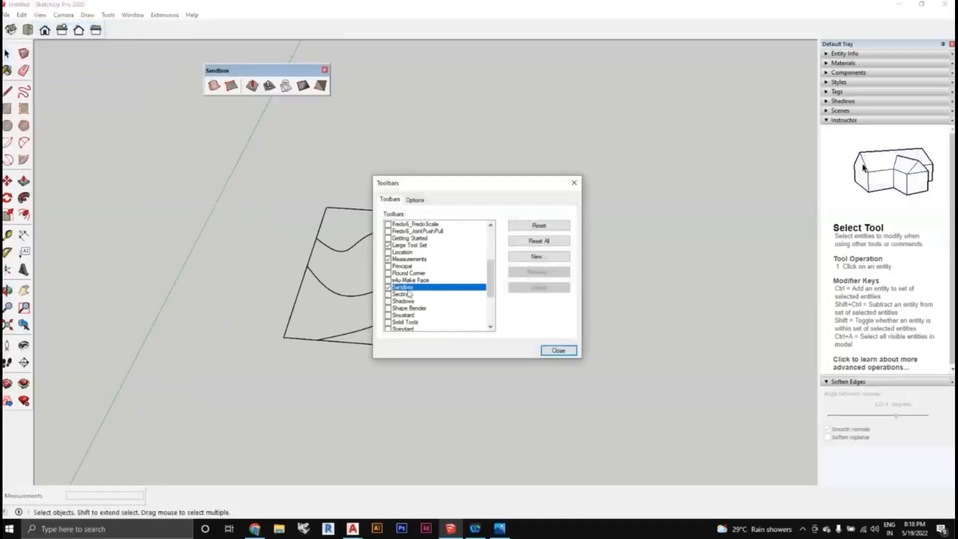
left_click(574, 184)
scroll(394, 180, "down", 1)
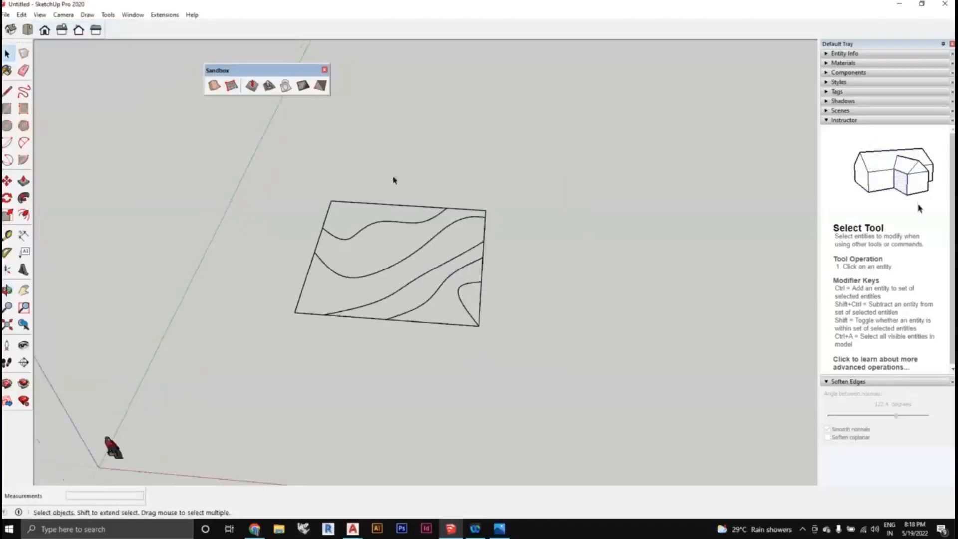
middle_click_drag(394, 179, 492, 324)
triple_click(491, 322)
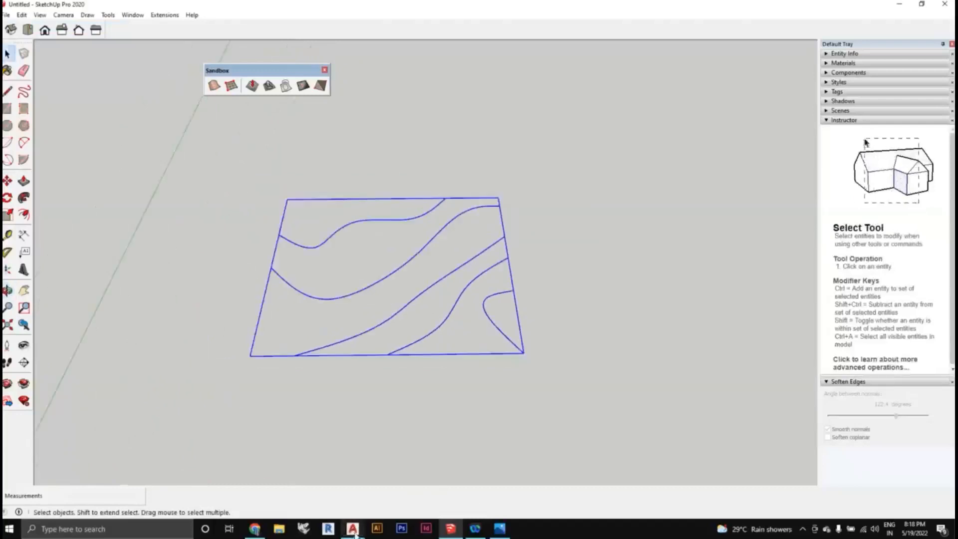
Switch to CONTOUR.dwg in AutoCAD and highlight the 397 M, 398 M and 399 M contour lines in the plan.
mouse_move(352, 527)
left_click(404, 484)
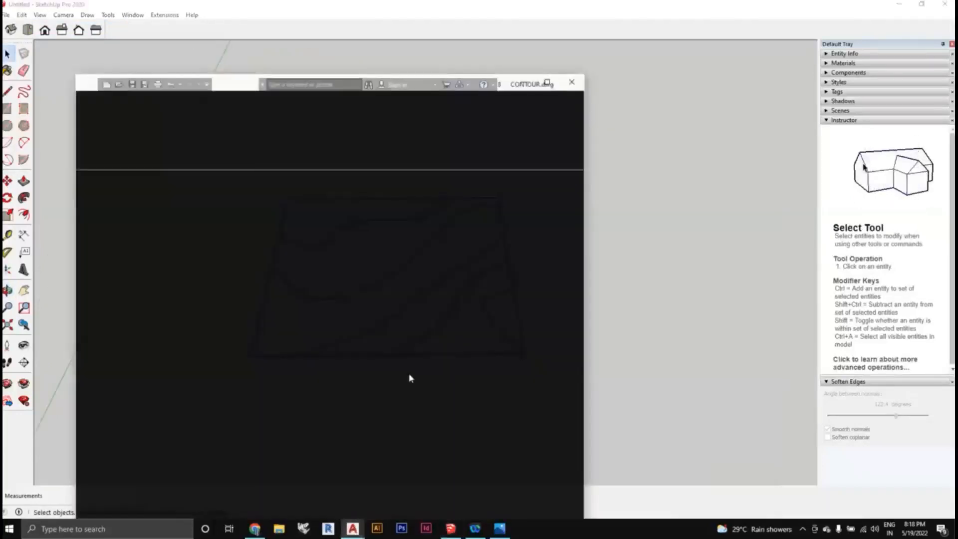
scroll(321, 360, "down", 2)
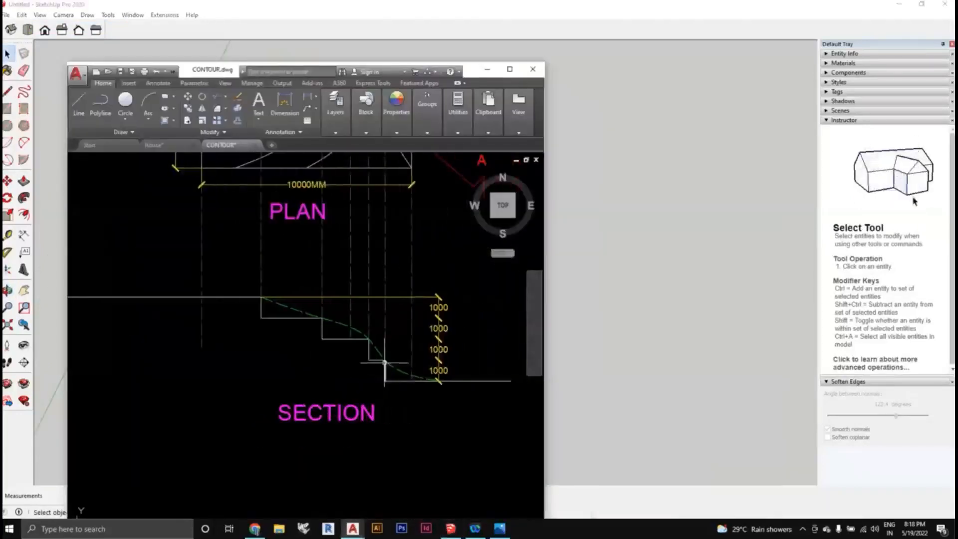
scroll(379, 379, "down", 3)
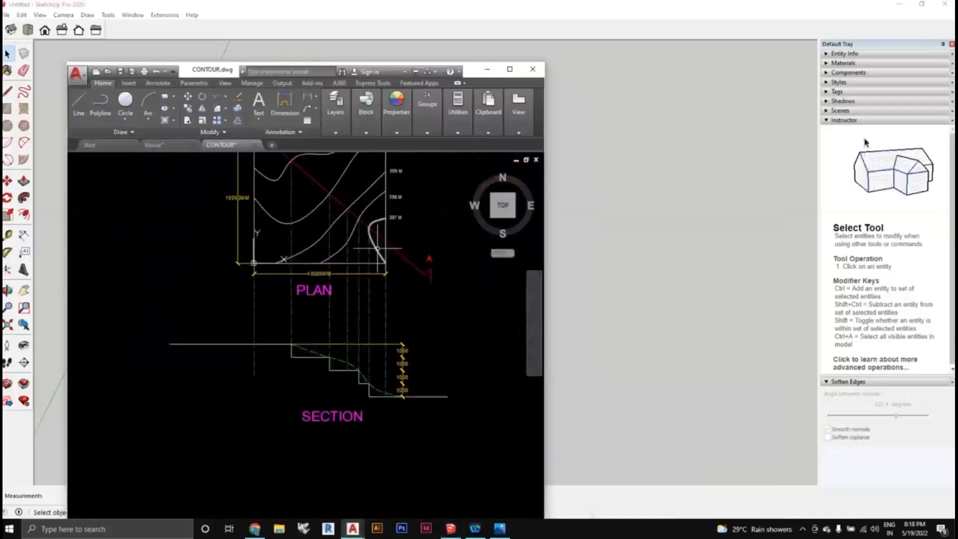
left_click(378, 248)
left_click(354, 230)
left_click(338, 218)
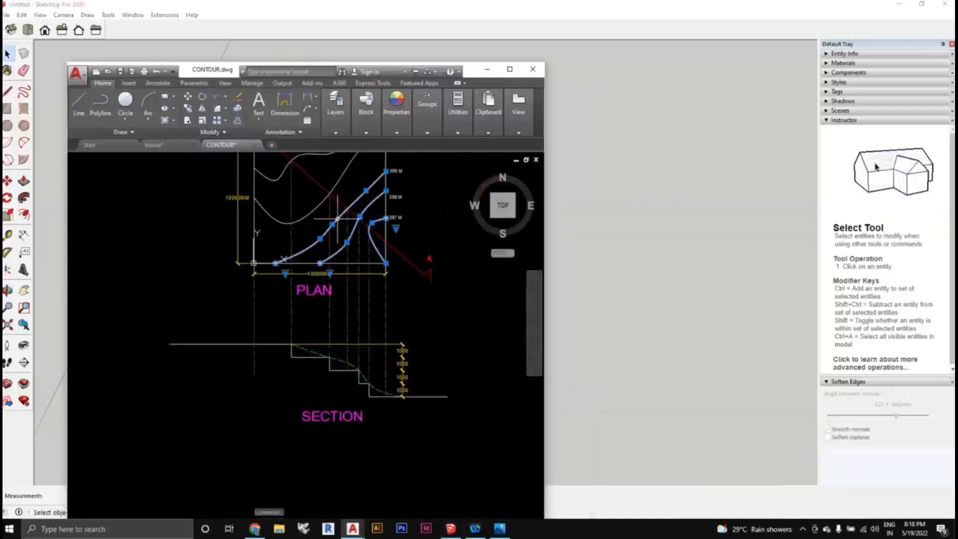
Compare the plan's contour lines with the steps of the section and their height dimensions.
scroll(379, 379, "up", 2)
scroll(383, 368, "down", 2)
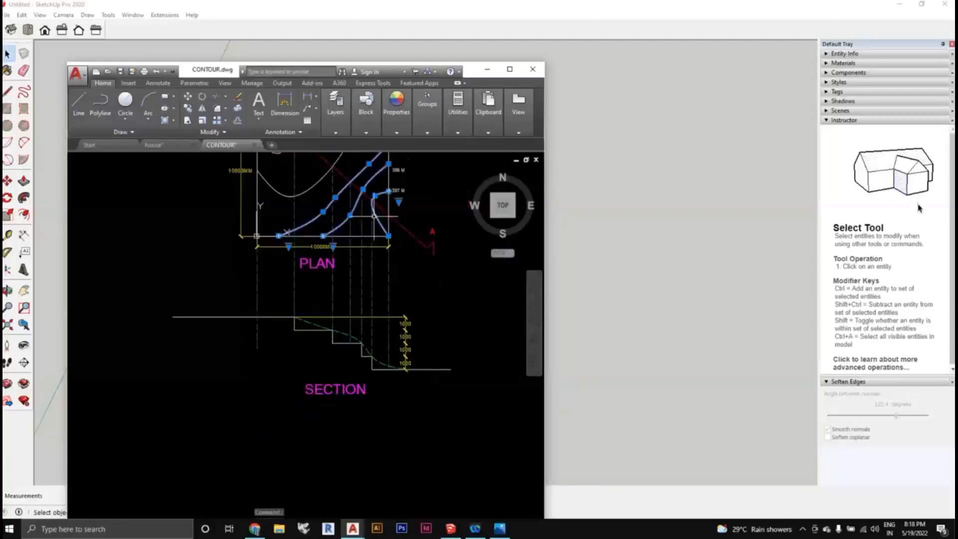
scroll(384, 367, "up", 2)
scroll(383, 368, "down", 2)
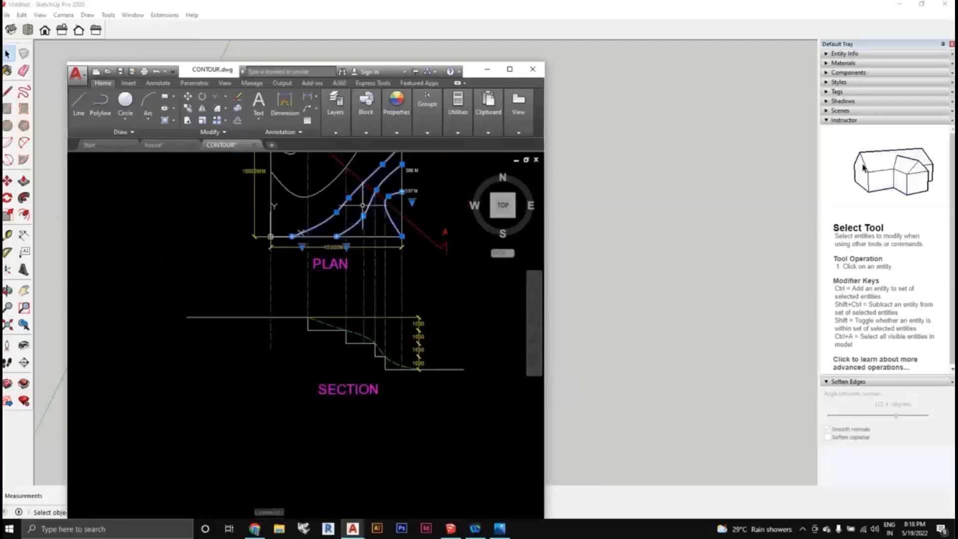
scroll(387, 372, "up", 1)
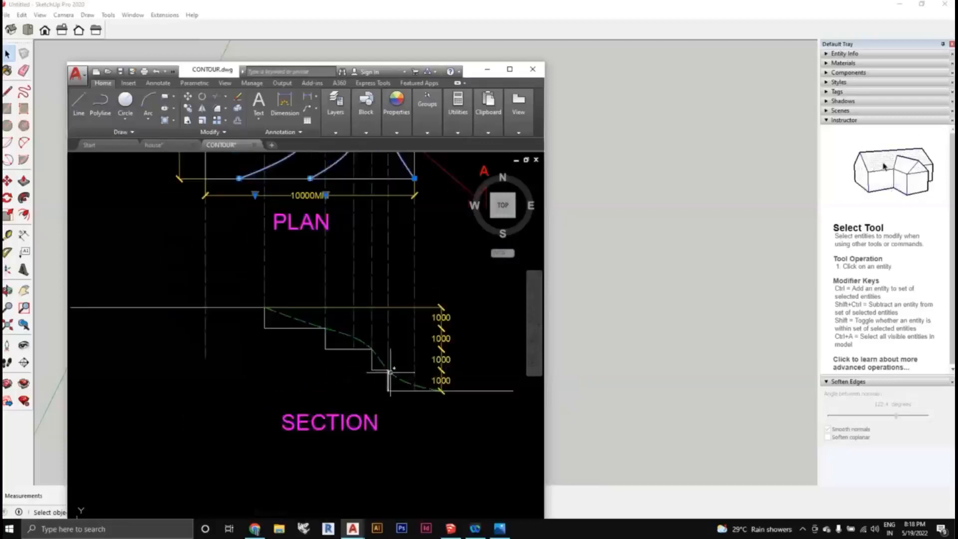
scroll(379, 372, "down", 2)
scroll(360, 368, "up", 1)
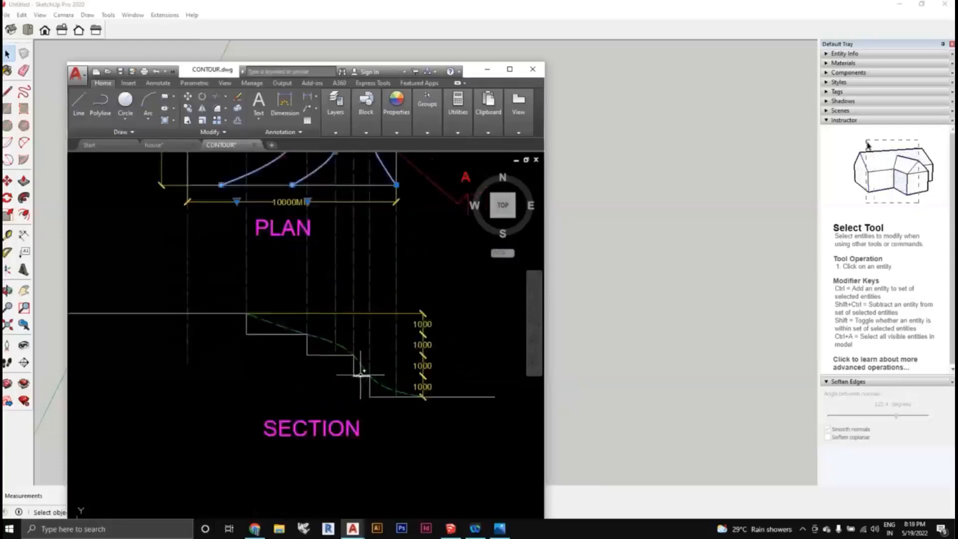
scroll(349, 349, "down", 3)
scroll(380, 426, "up", 5)
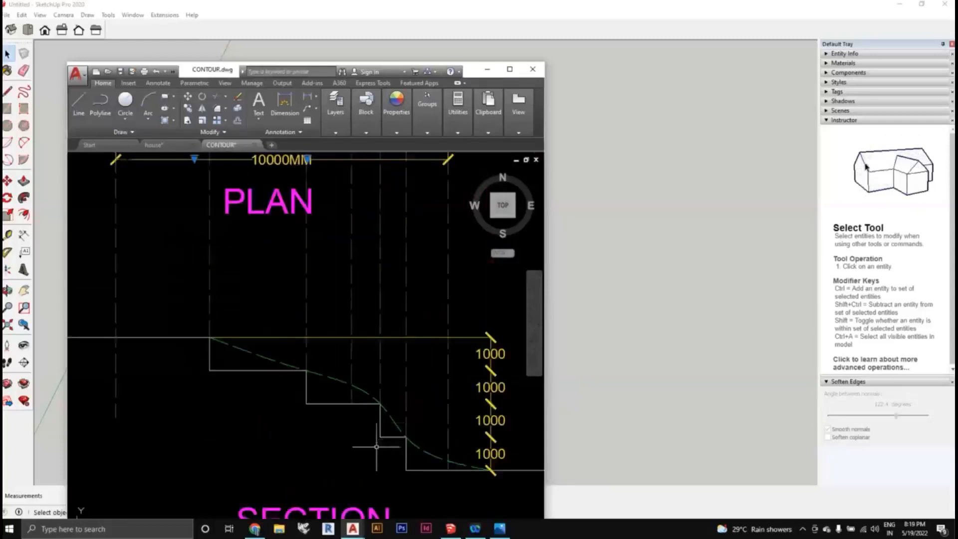
scroll(382, 399, "down", 3)
scroll(382, 399, "up", 3)
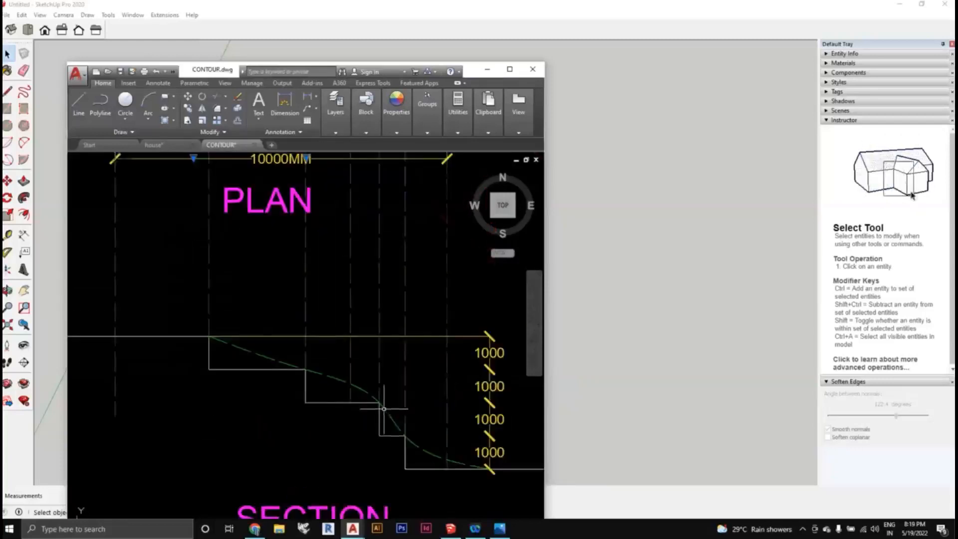
scroll(385, 394, "down", 3)
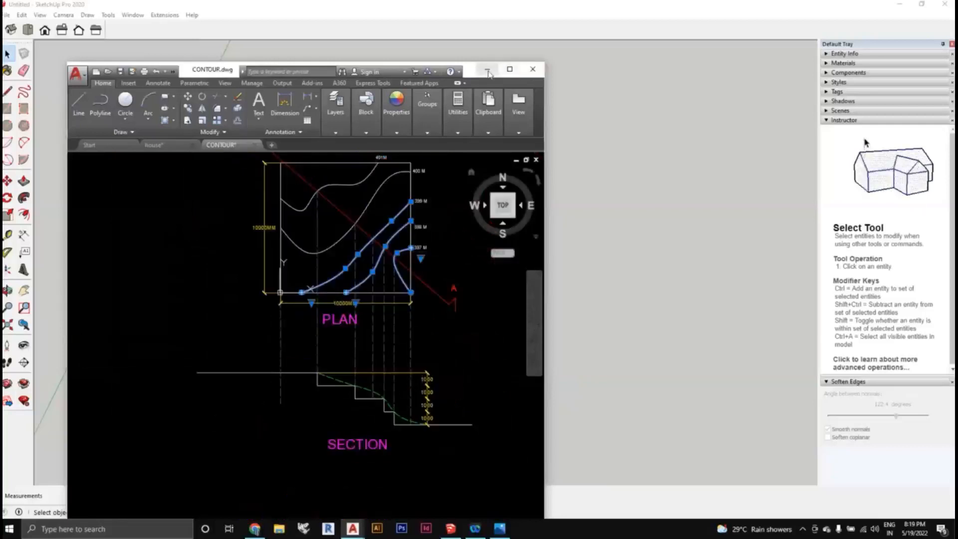
Return to SketchUp and delete the four boundary edges of the contour plan, keeping only the contour curves.
left_click(488, 72)
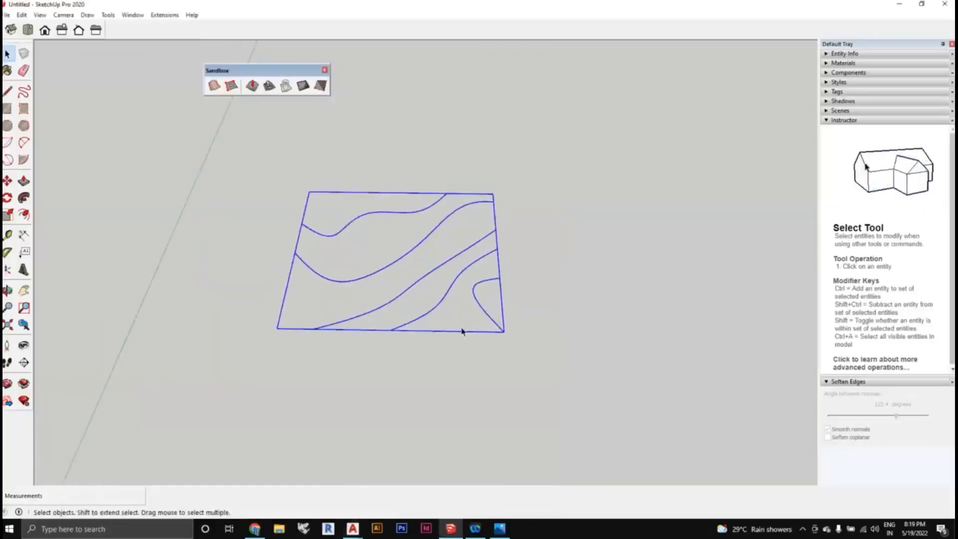
mouse_move(459, 326)
middle_mouse_down()
mouse_move(455, 368)
mouse_move(444, 357)
middle_mouse_up()
scroll(440, 357, "up", 3)
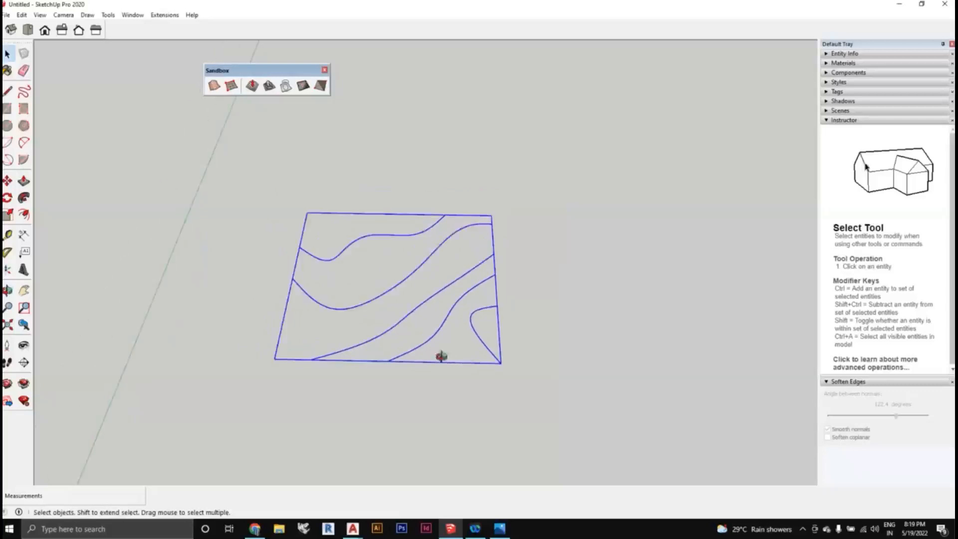
scroll(440, 373, "up", 1)
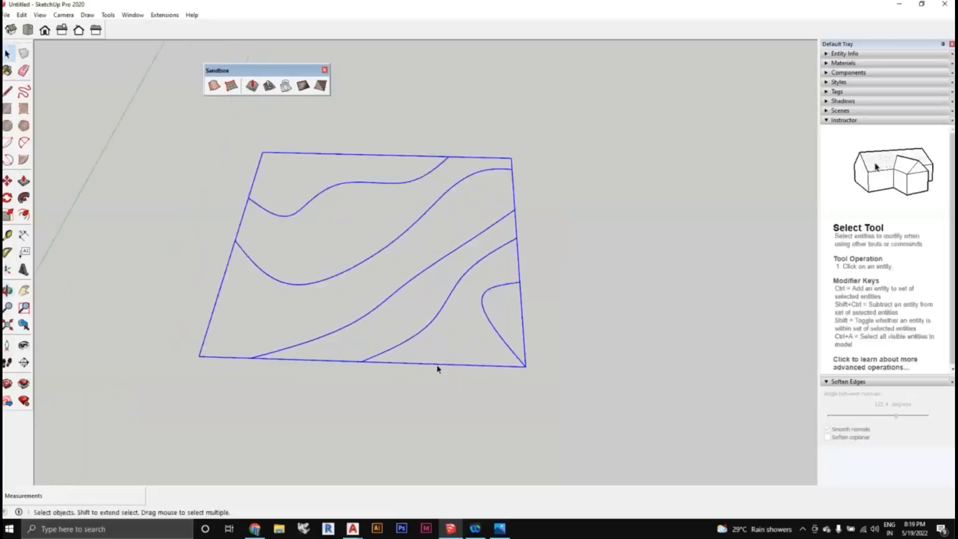
middle_click_drag(437, 369, 455, 381)
scroll(477, 391, "up", 1)
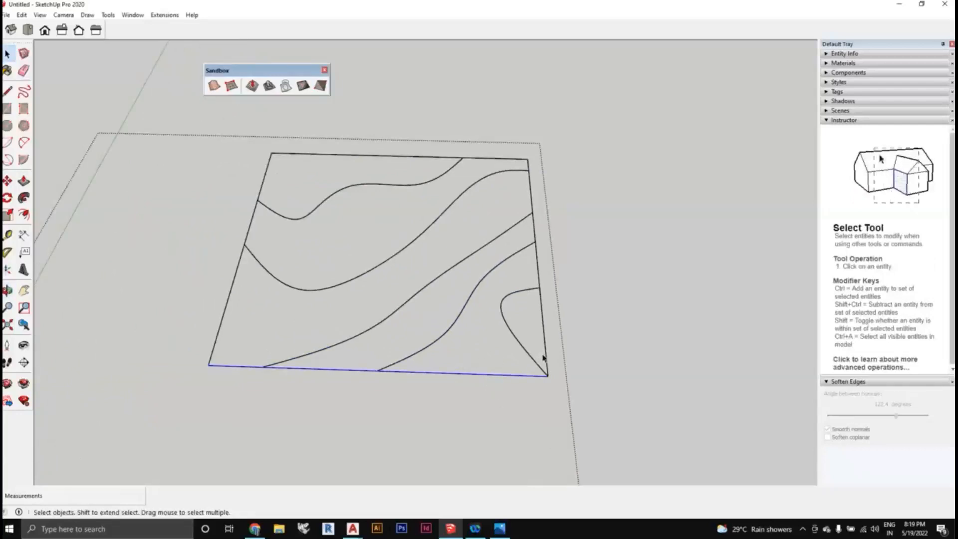
key("Delete")
scroll(545, 344, "up", 1)
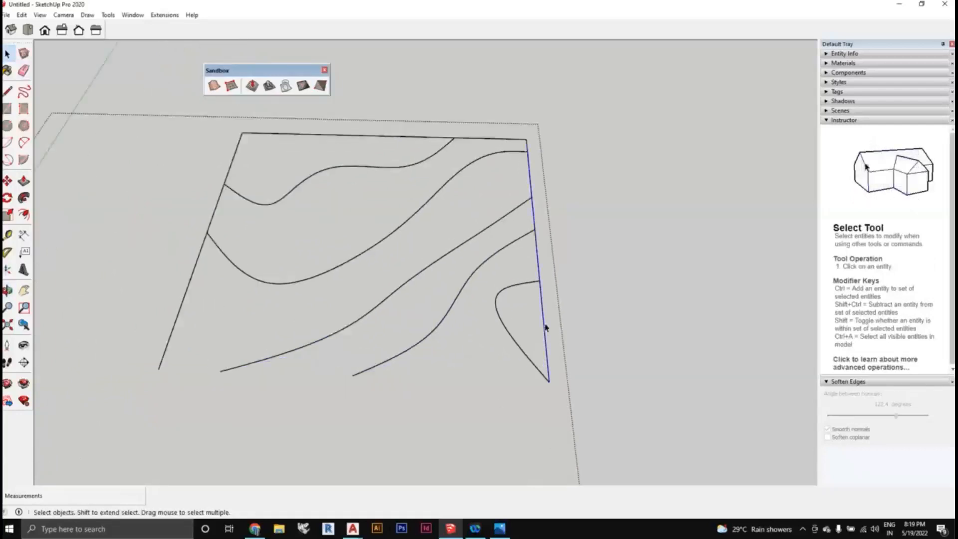
key("Delete")
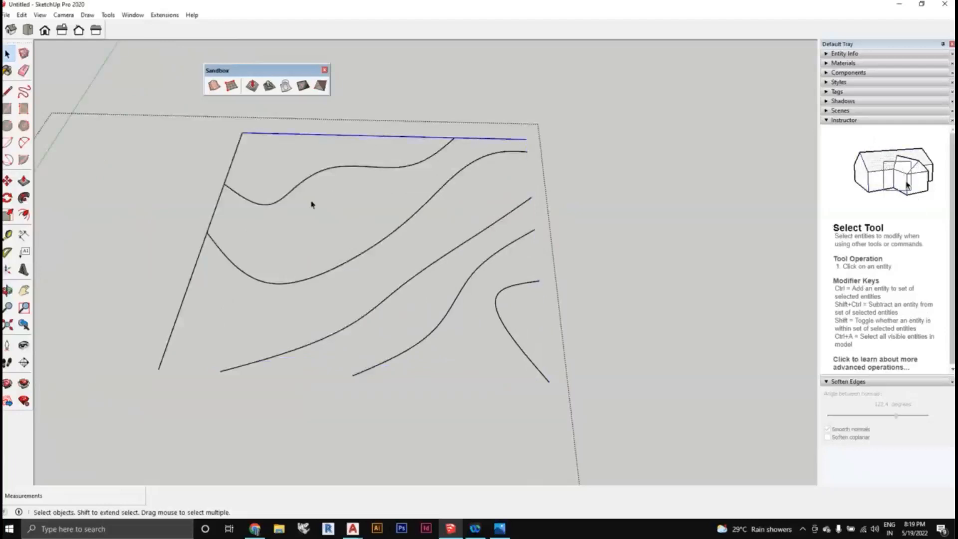
key("Delete")
left_click(174, 328)
key("Delete")
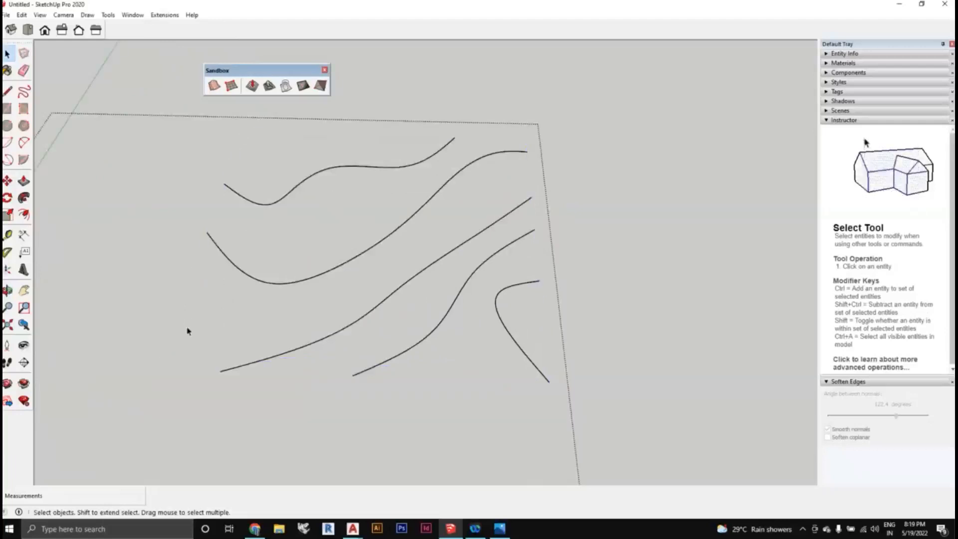
middle_click_drag(188, 331, 423, 338)
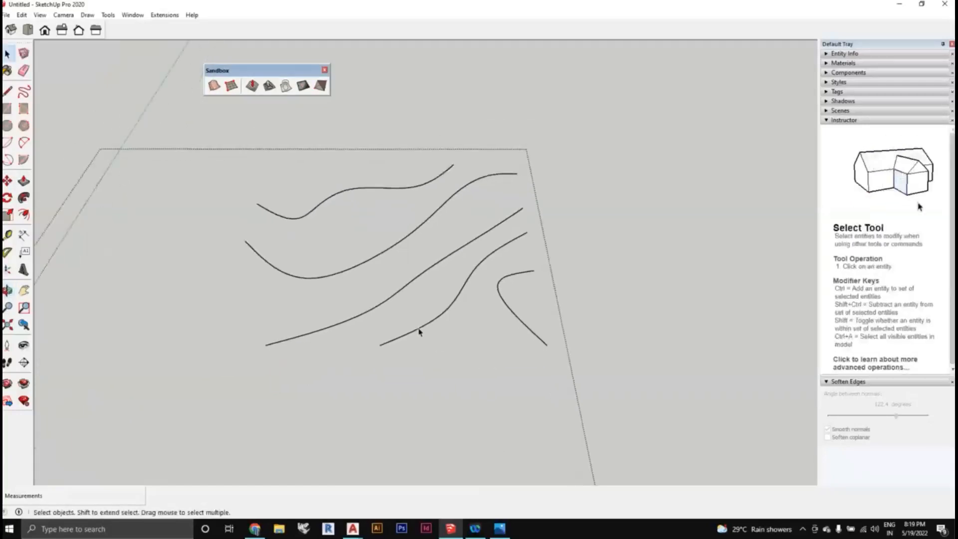
Move the contour curve next to the short corner curve up 1000 mm along the blue axis.
scroll(419, 333, "down", 3)
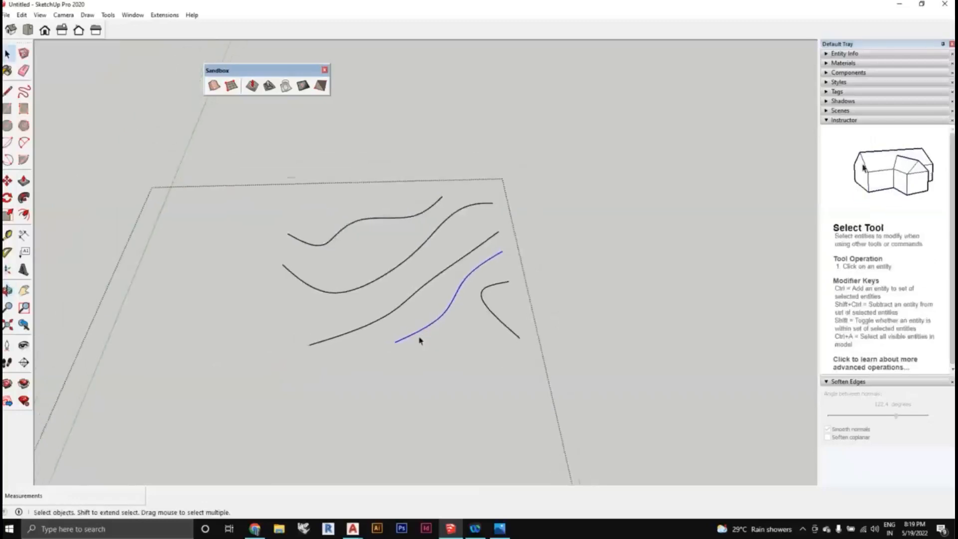
left_click(7, 181)
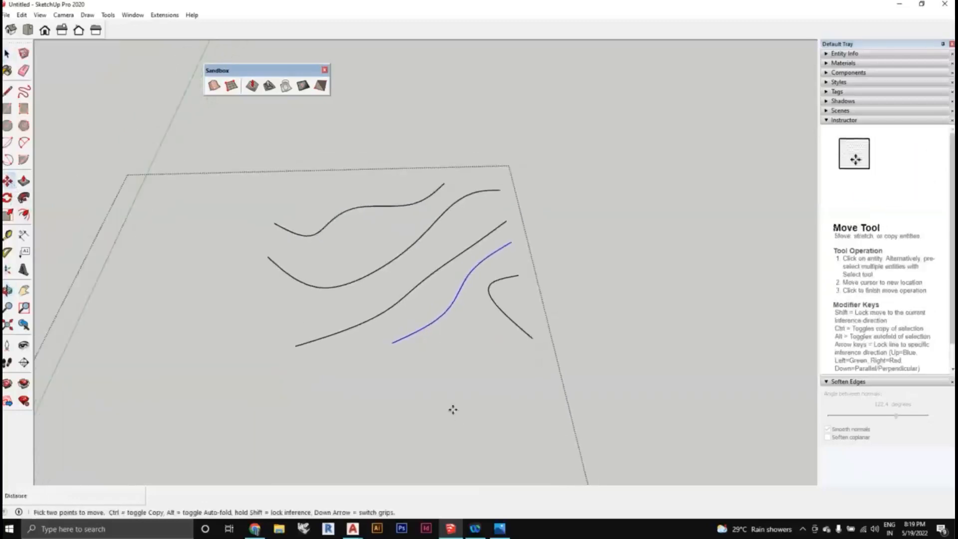
left_click(393, 343)
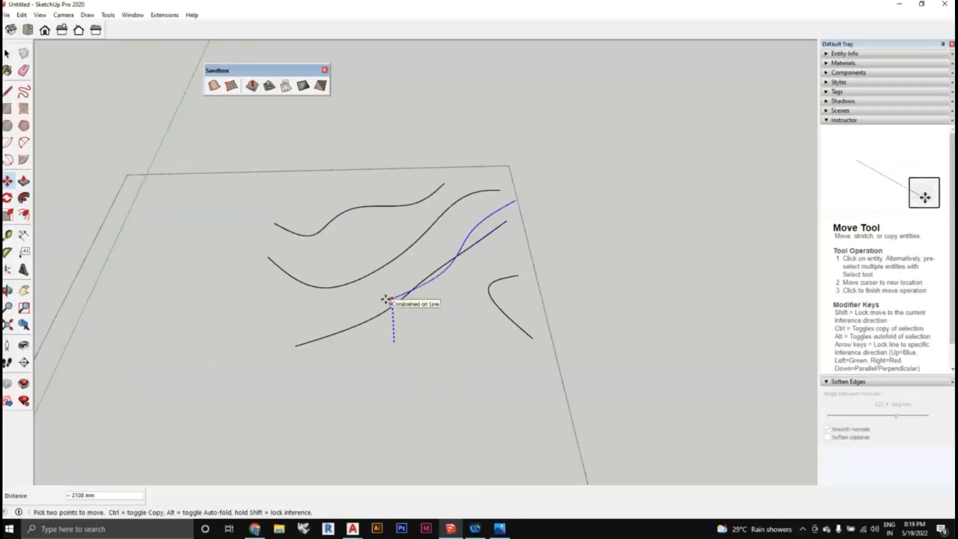
middle_click_drag(387, 299, 358, 284)
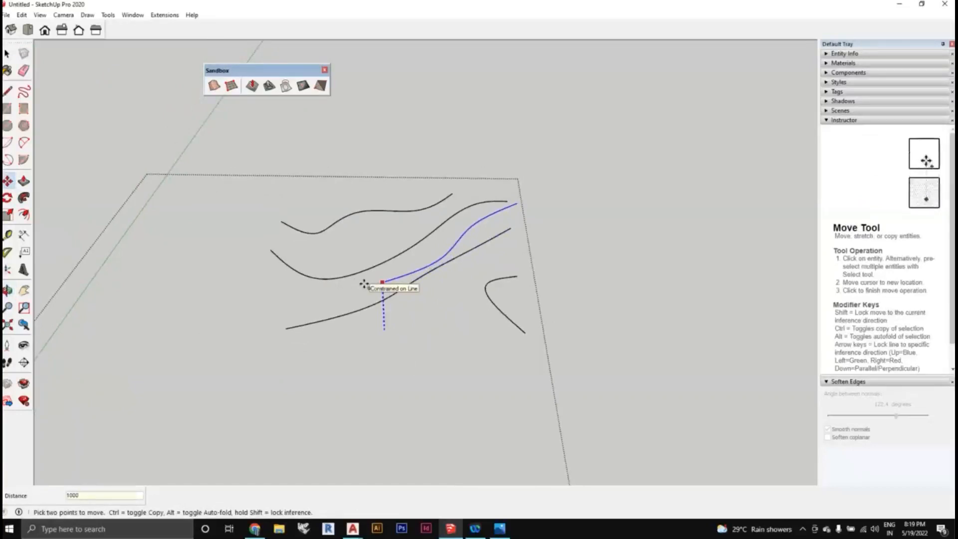
middle_click_drag(364, 283, 199, 173)
middle_click_drag(98, 156, 333, 325)
Move the middle contour curve up 2000 mm along the blue axis.
key("space")
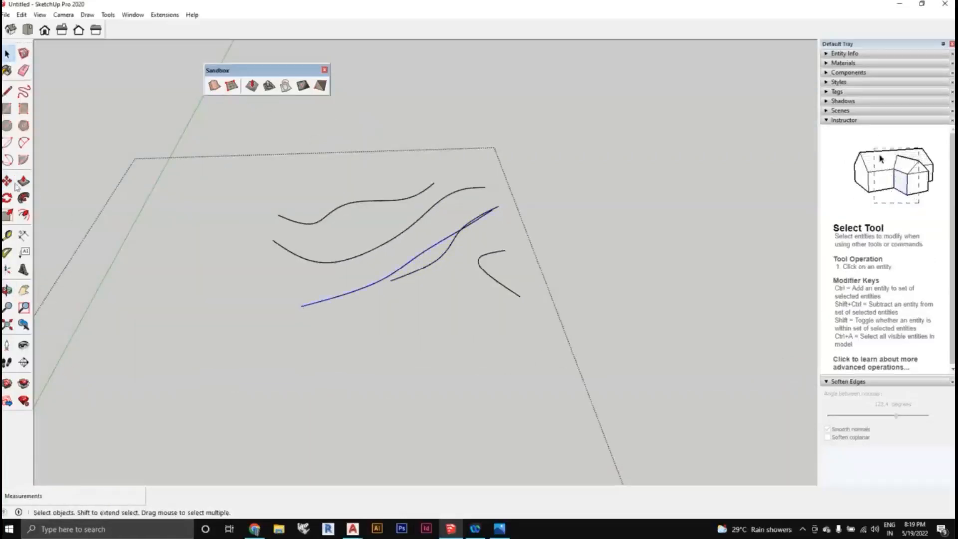
left_click(8, 181)
left_click(304, 306)
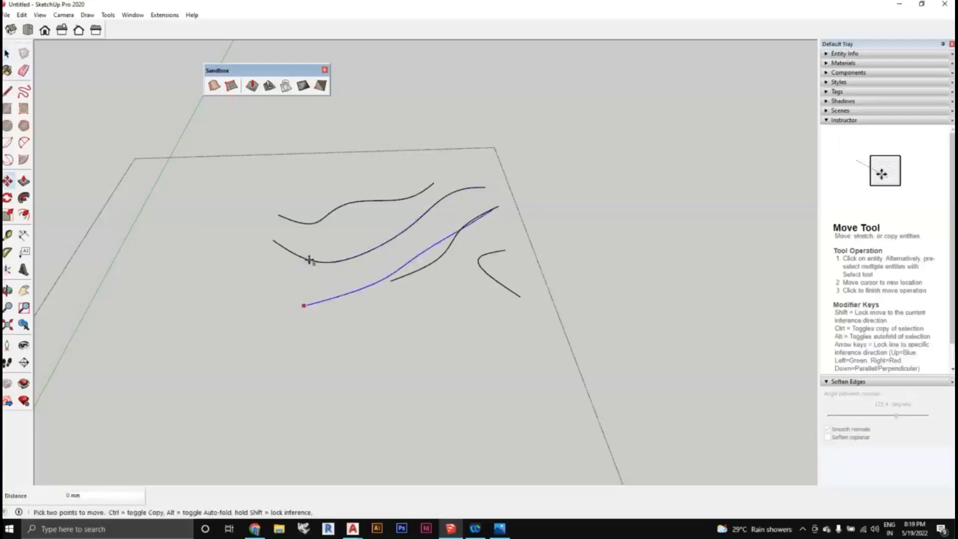
type("2000")
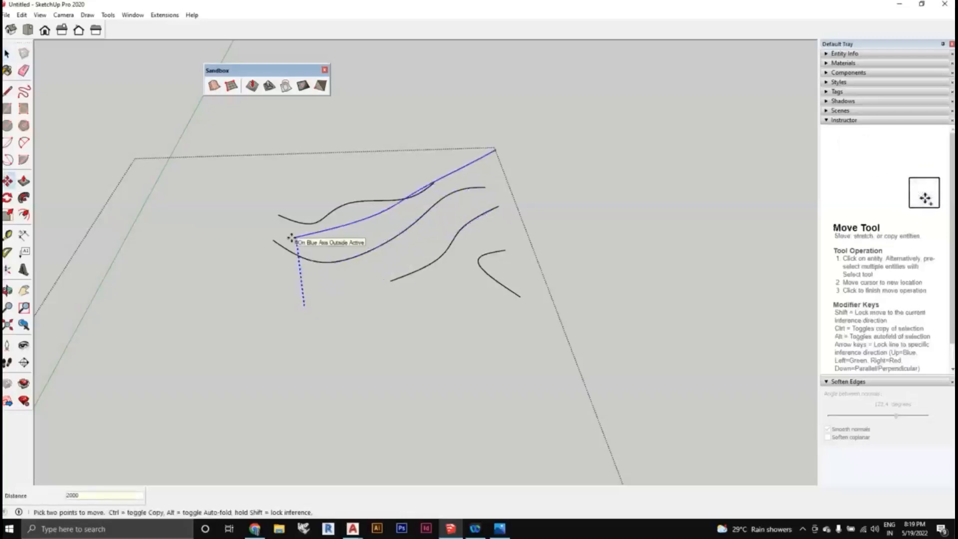
key("Return")
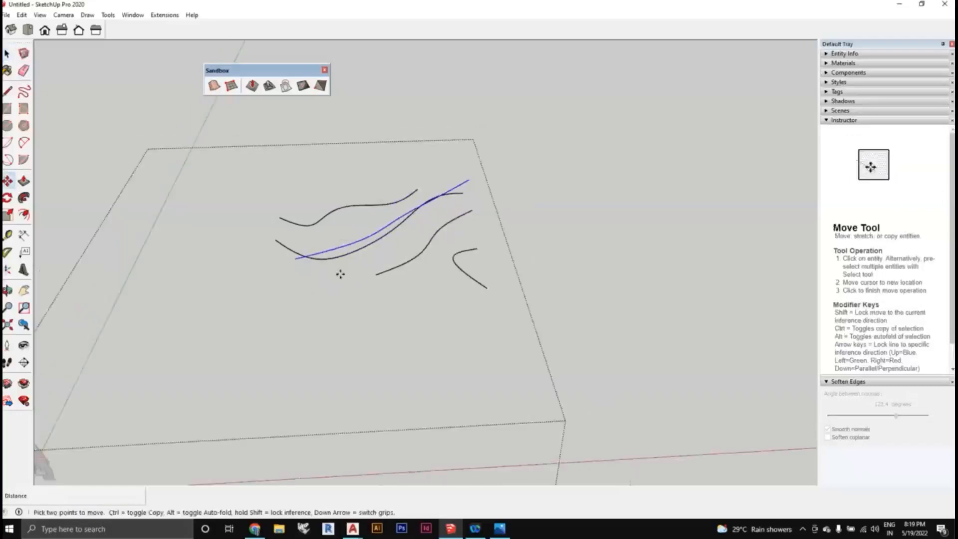
Move the fourth contour curve from the short corner curve up 3000 mm along the blue axis.
middle_click_drag(393, 305, 259, 231)
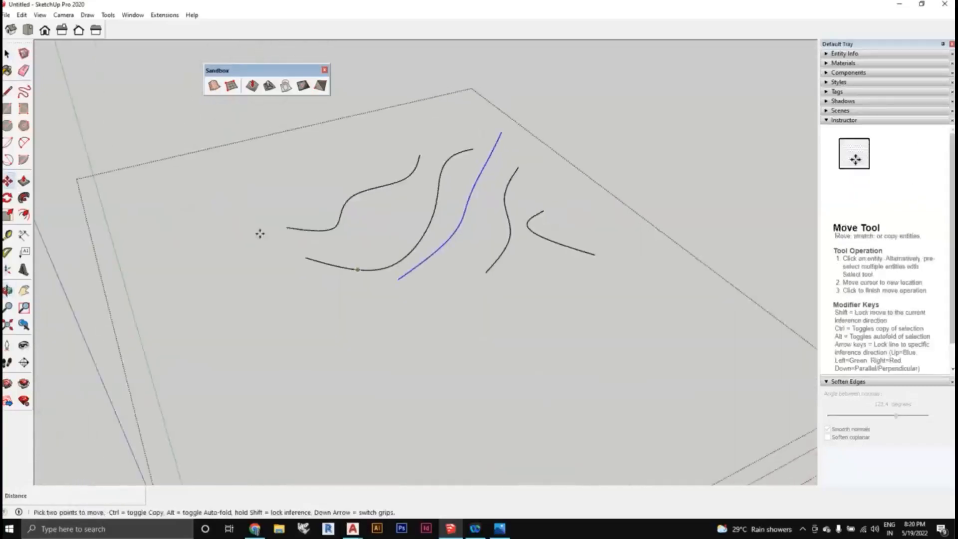
left_click(7, 53)
middle_click_drag(150, 171, 349, 324)
left_click(327, 248)
left_click(8, 181)
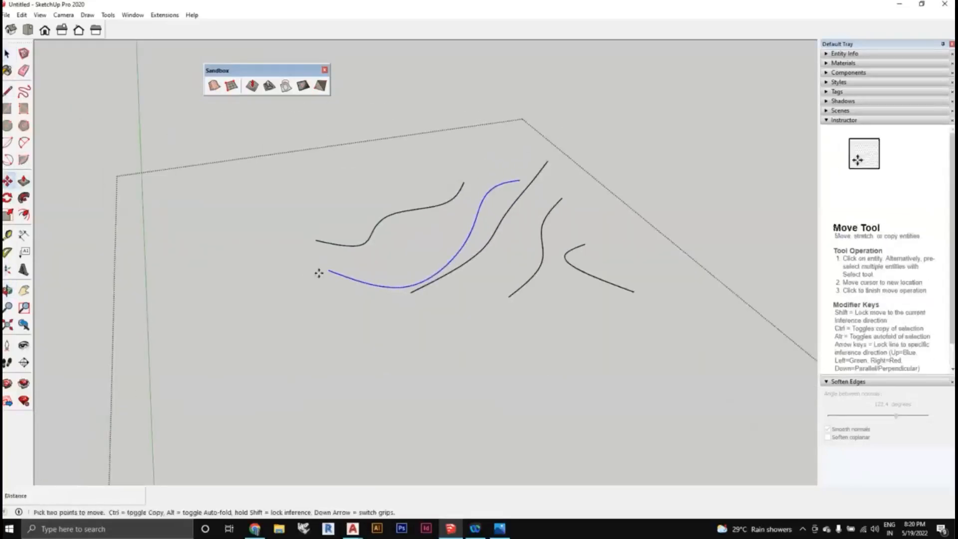
left_click(326, 271)
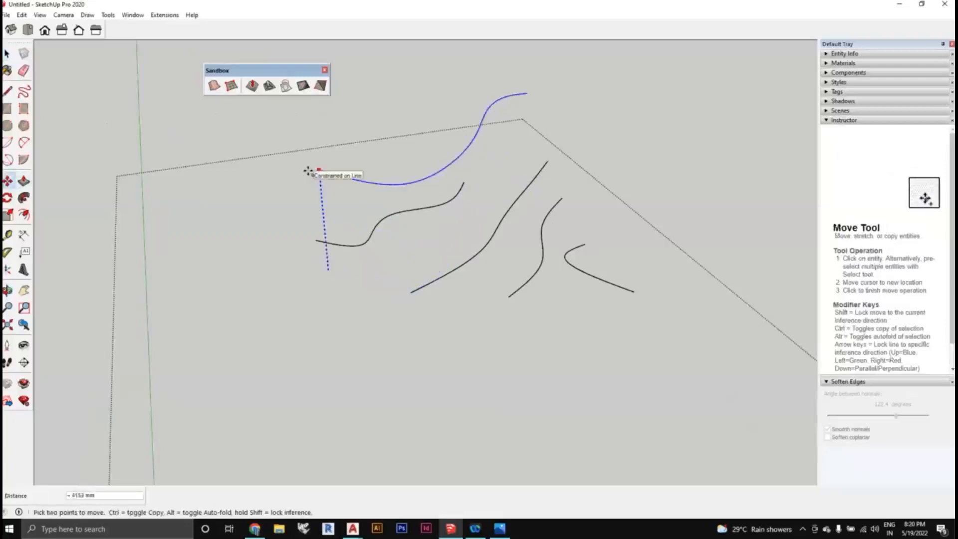
middle_click_drag(307, 171, 313, 125)
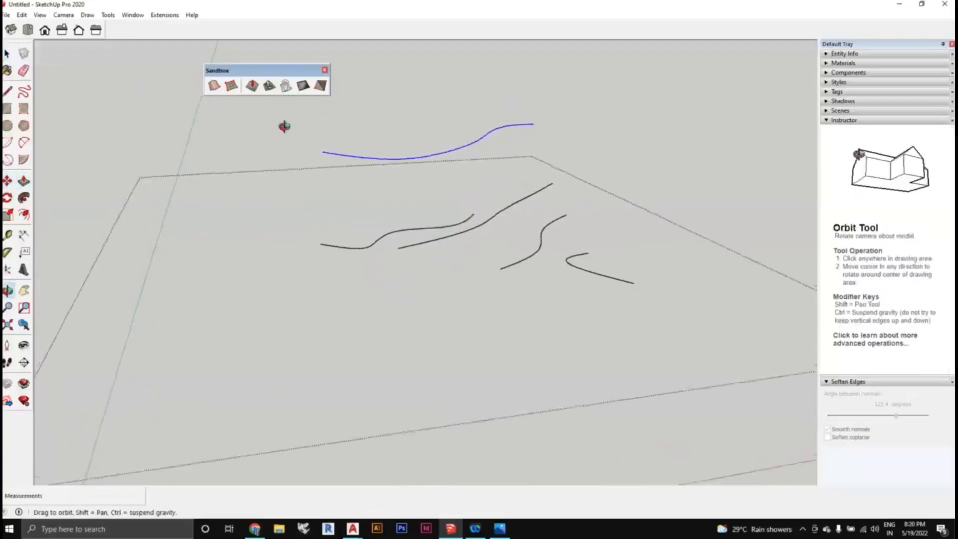
left_click_drag(284, 125, 291, 167)
type("m")
type("0")
key("Return")
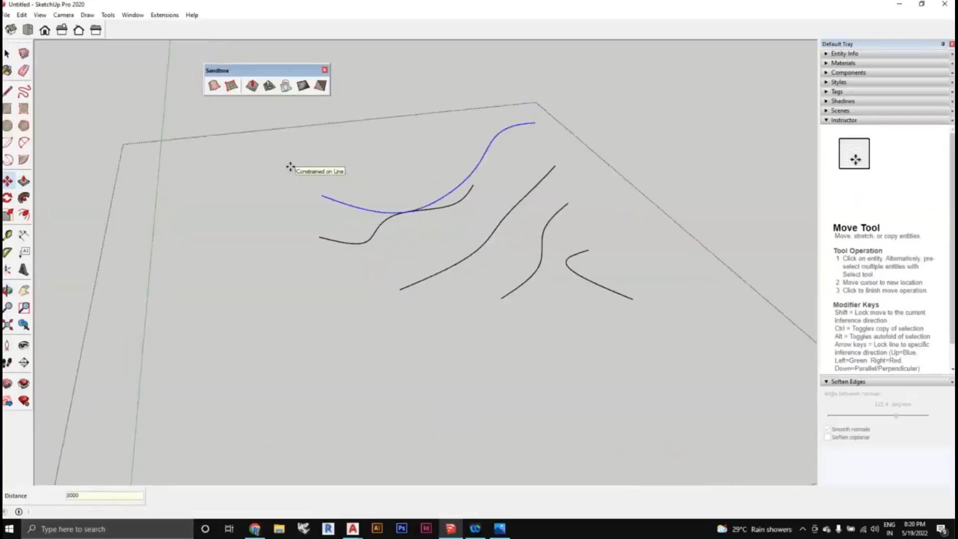
Move the contour curve farthest from the short corner curve up 4000 mm along the blue axis.
middle_click_drag(290, 167, 168, 190)
left_click(7, 54)
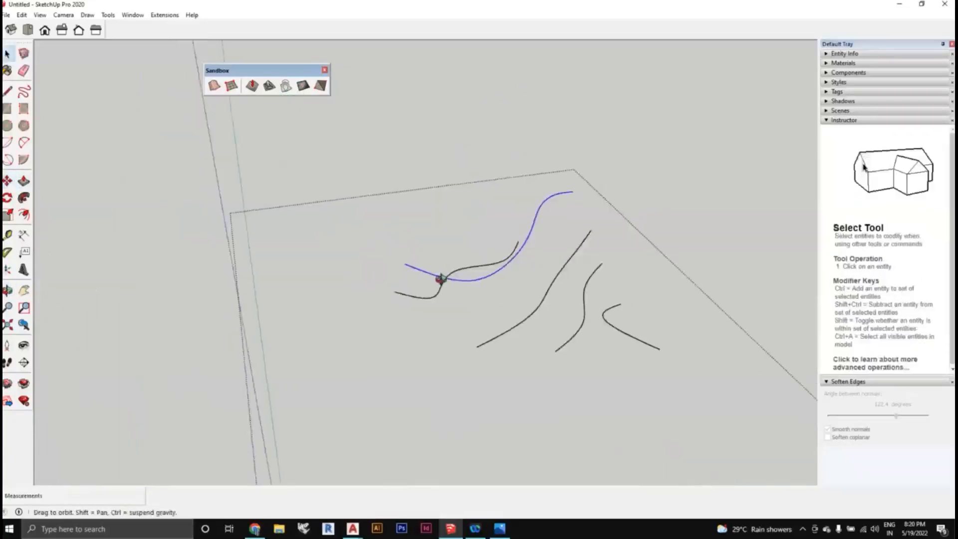
middle_click_drag(438, 278, 427, 297)
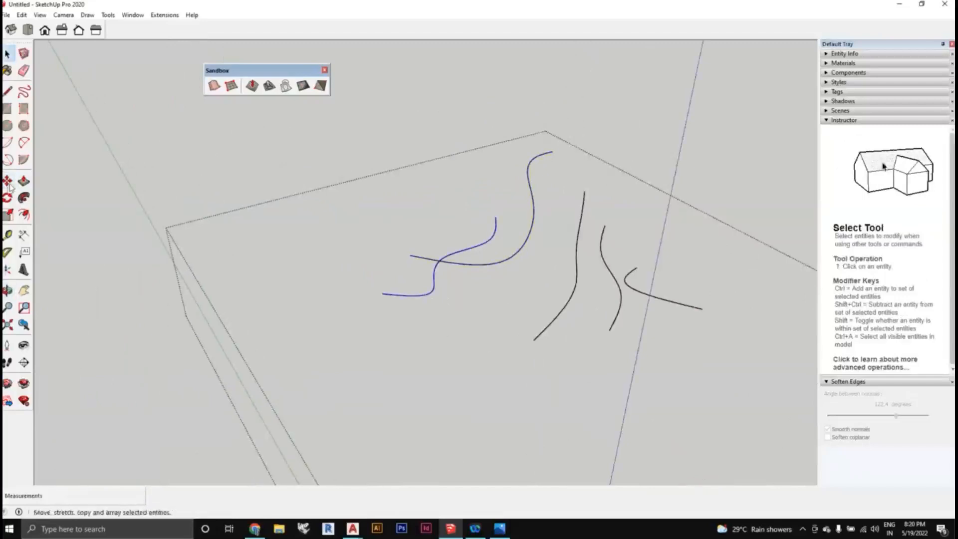
left_click(8, 184)
left_click(386, 295)
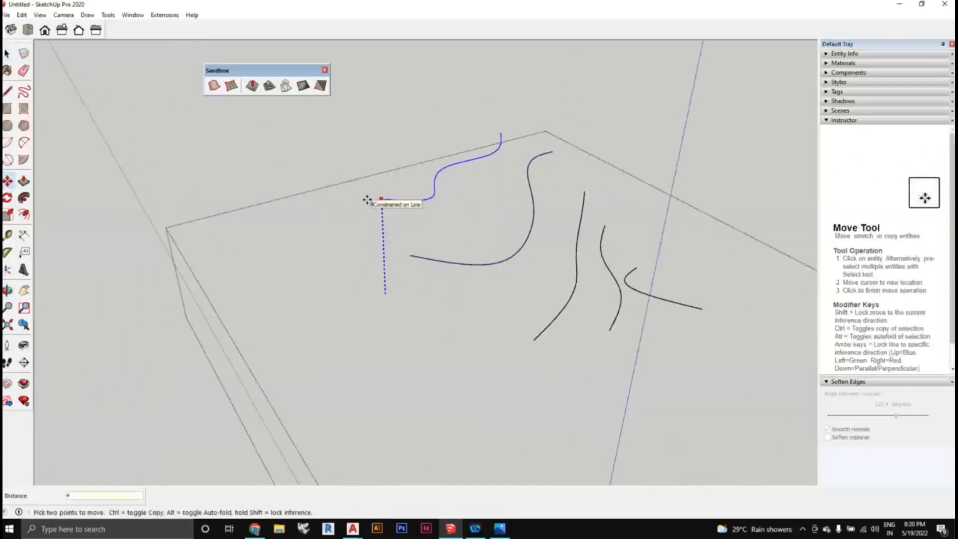
type("4000")
key("Return")
Select all five contour curves inside the group and generate a terrain surface with From Contours.
middle_click_drag(367, 200, 452, 329)
left_click(7, 54)
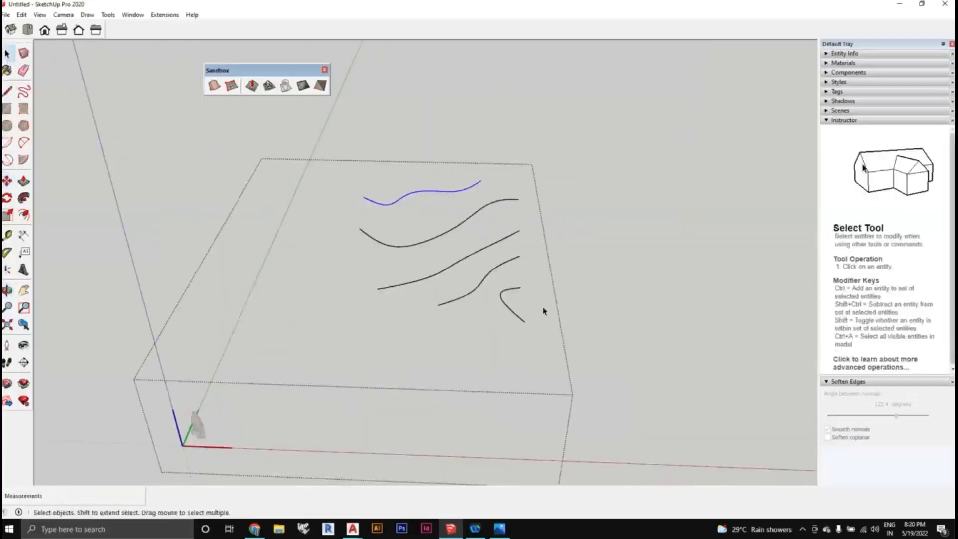
middle_click_drag(543, 309, 548, 339)
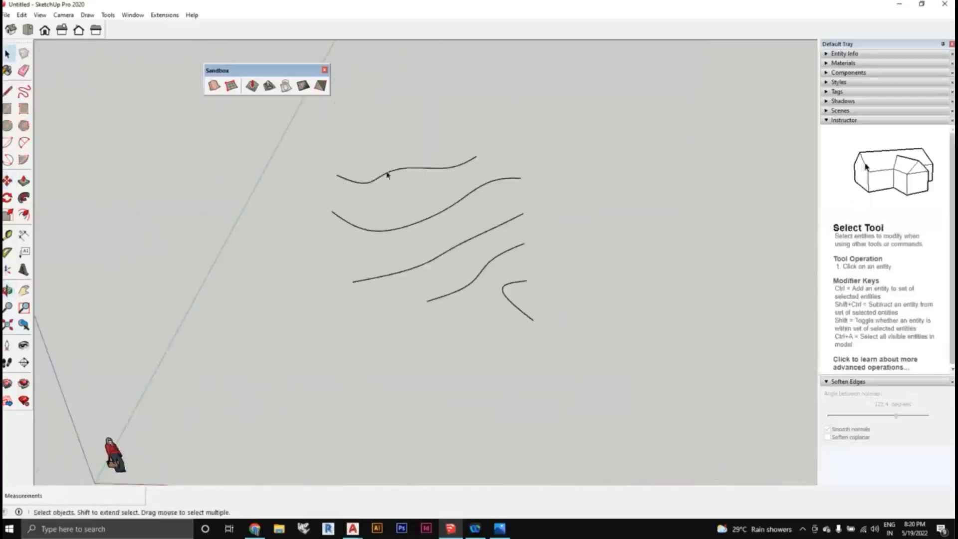
middle_click_drag(387, 171, 452, 321)
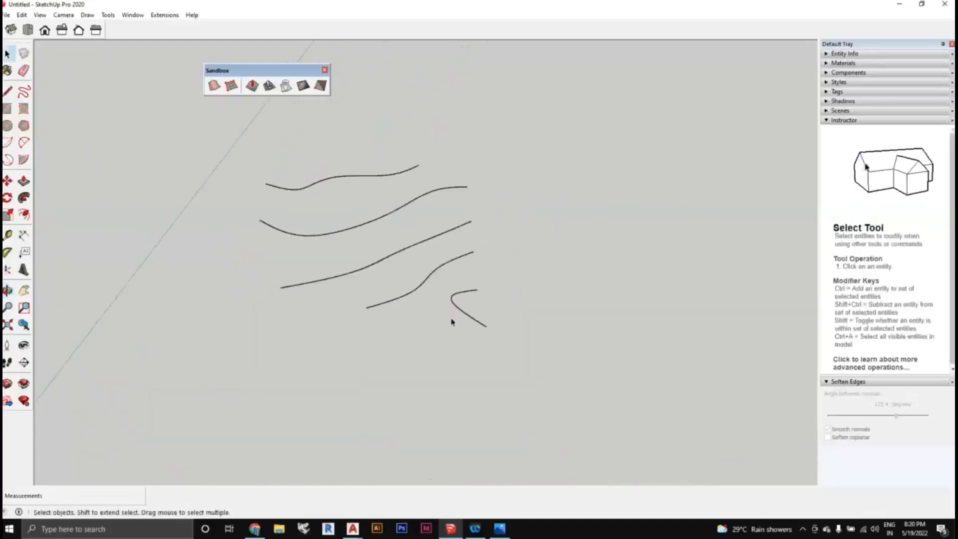
middle_click_drag(317, 180, 408, 374)
middle_click_drag(474, 321, 430, 335)
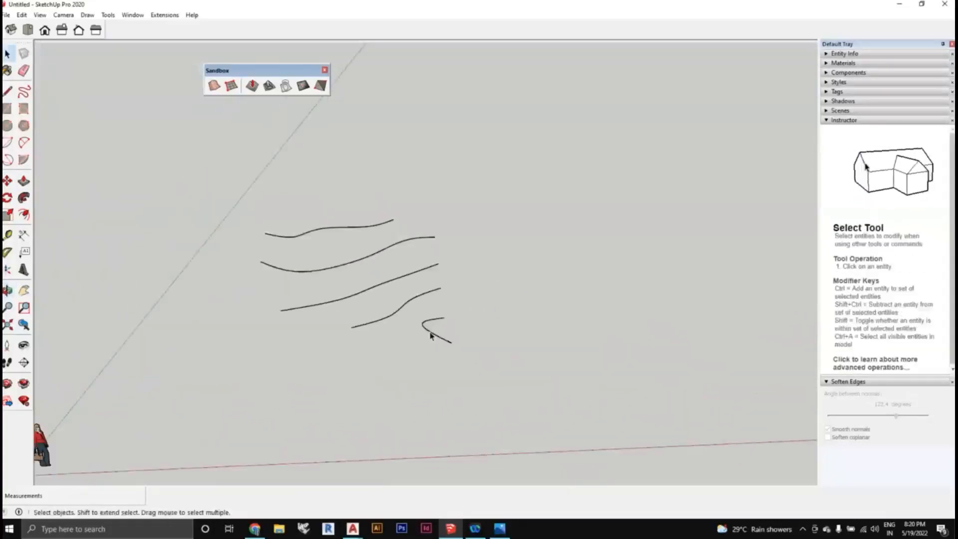
double_click(430, 336)
left_click_drag(402, 297, 523, 372)
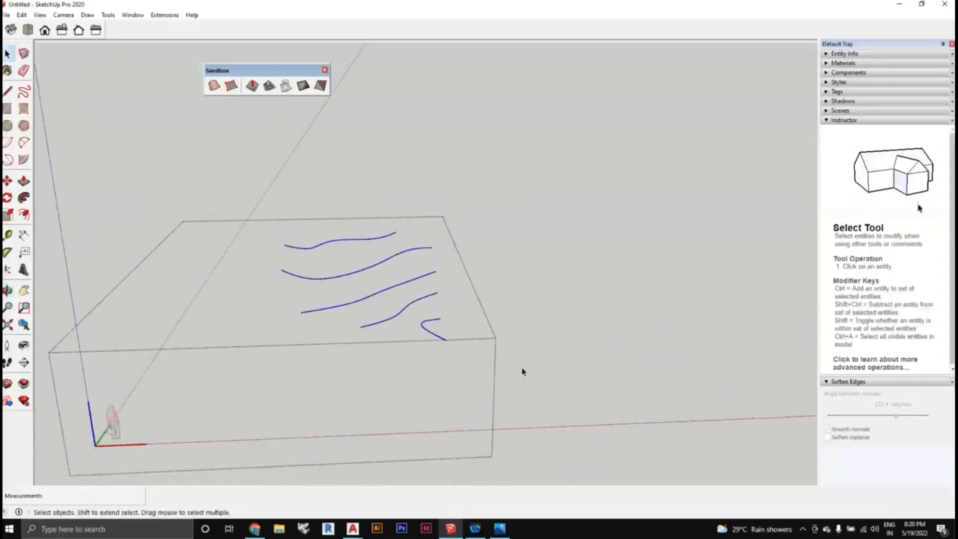
left_click(213, 87)
middle_click_drag(448, 313, 389, 371)
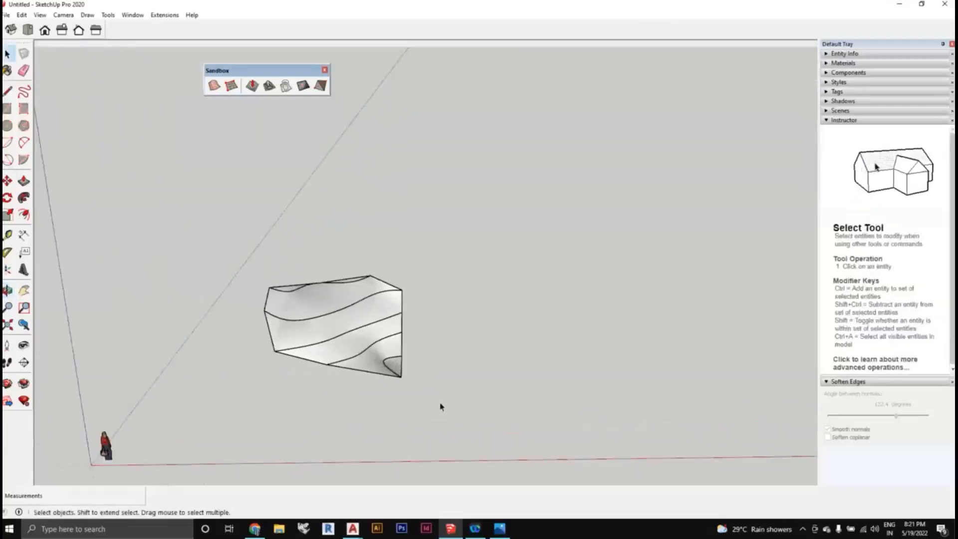
Undo the terrain surface, the contour moves and the edge deletion, back to the flat contour plan with its boundary.
key("ctrl+z")
key("ctrl+z")
key("ctrl+z")
key("ctrl+z")
key("ctrl+z")
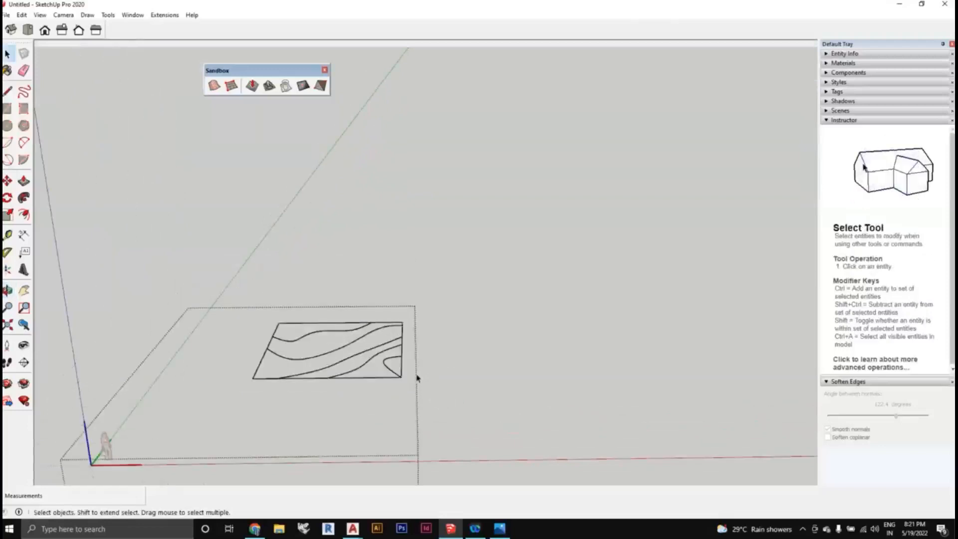
Draw a rectangle between opposite corners of the plan's boundary to create faces between the contour lines.
middle_click_drag(417, 378, 383, 384)
scroll(389, 367, "up", 3)
left_click(7, 108)
scroll(279, 338, "up", 2)
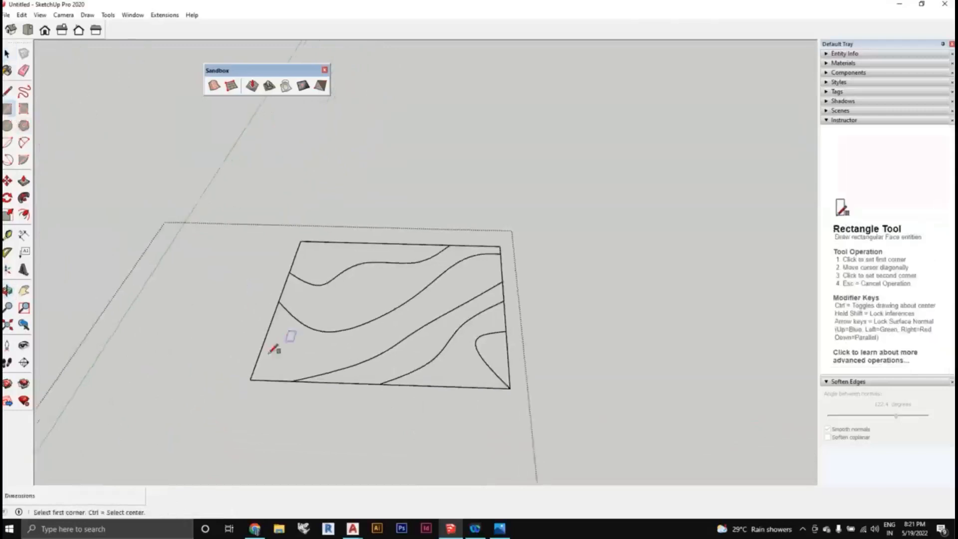
left_click(247, 383)
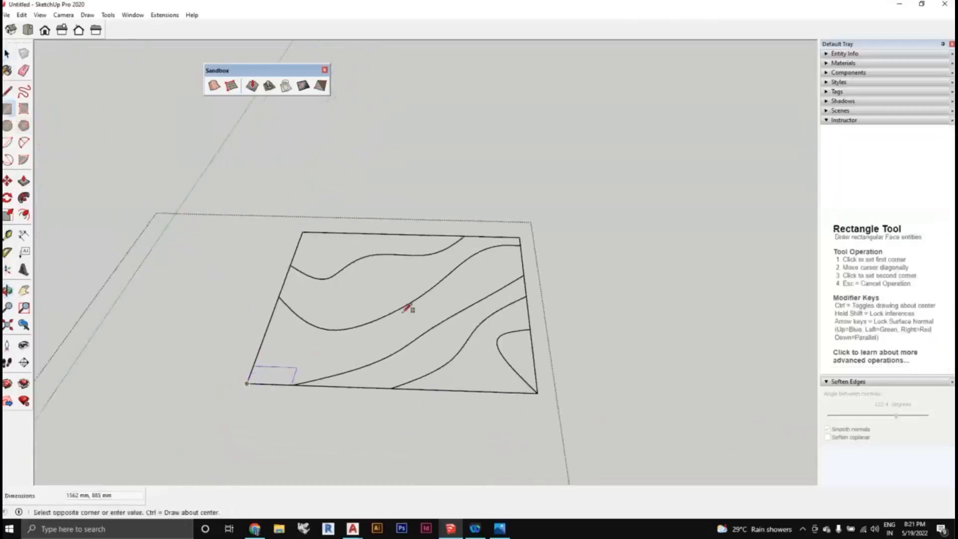
left_click(524, 236)
scroll(439, 352, "down", 3)
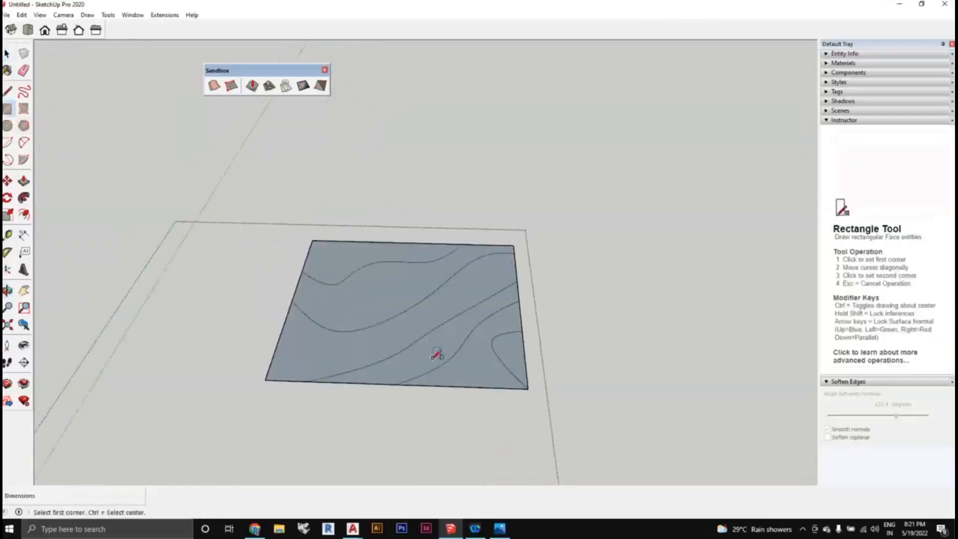
Push/Pull the rearmost contour band up 4000 mm as a new starting face.
left_click(24, 181)
scroll(331, 277, "up", 2)
left_click(332, 278)
middle_click_drag(331, 250, 336, 186)
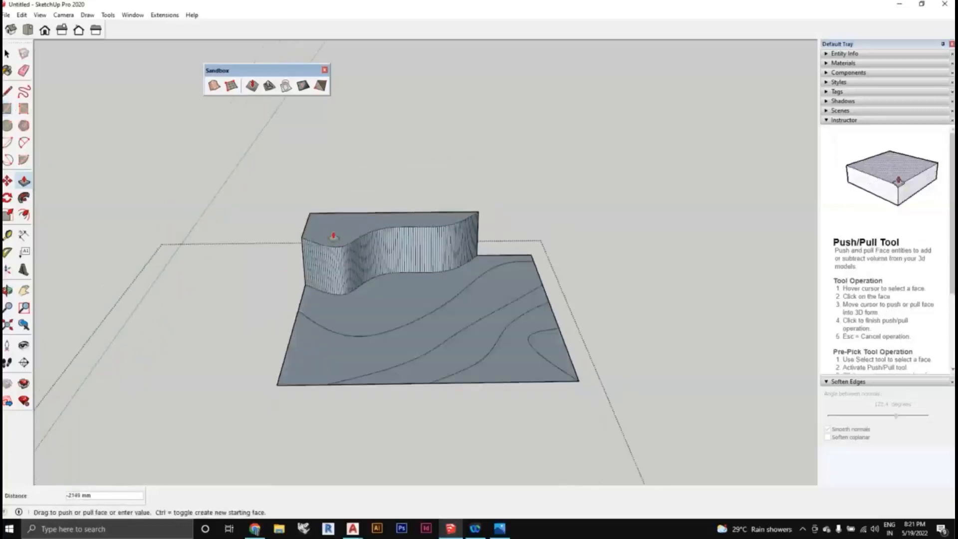
key("ctrl")
middle_click_drag(329, 193, 354, 190)
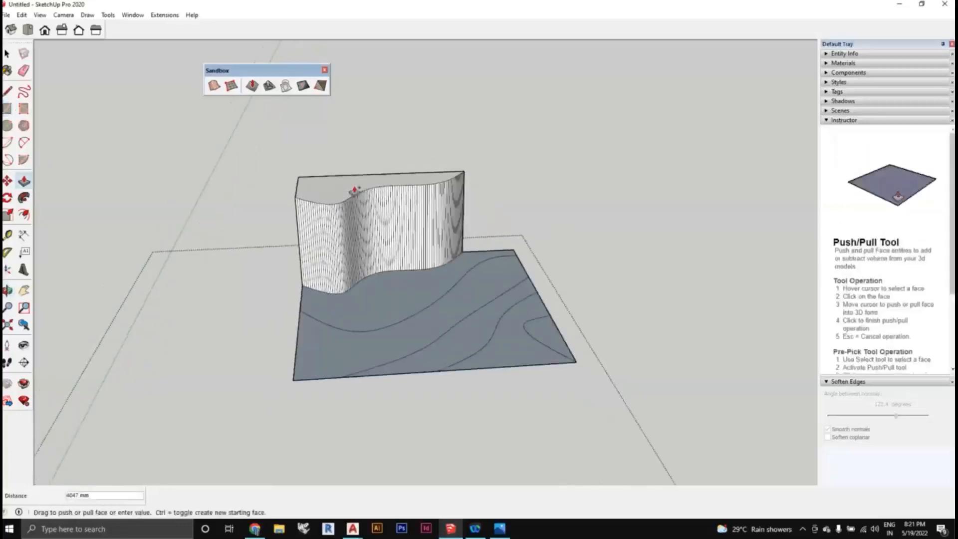
key("Return")
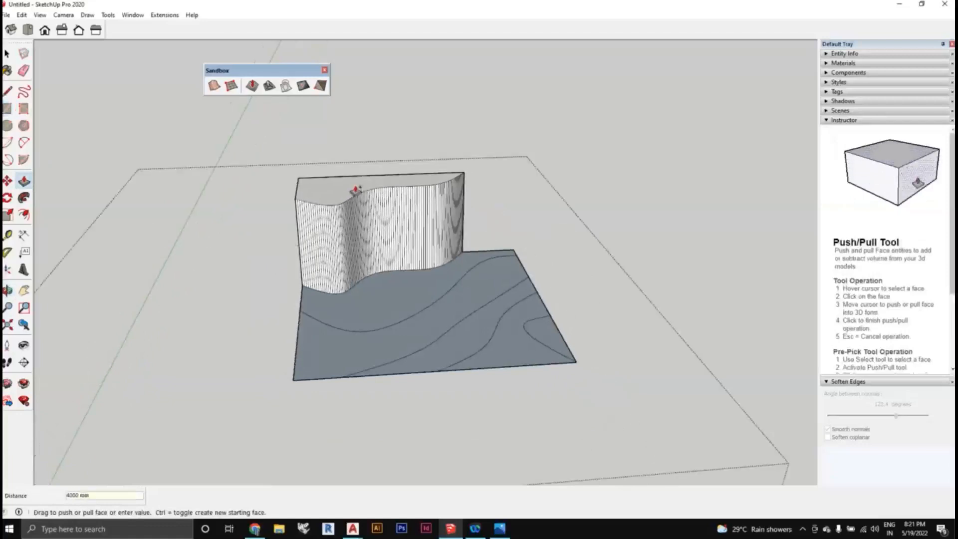
Push/Pull the next three contour bands up 3000 mm, 2000 mm and 1000 mm respectively.
left_click(348, 304)
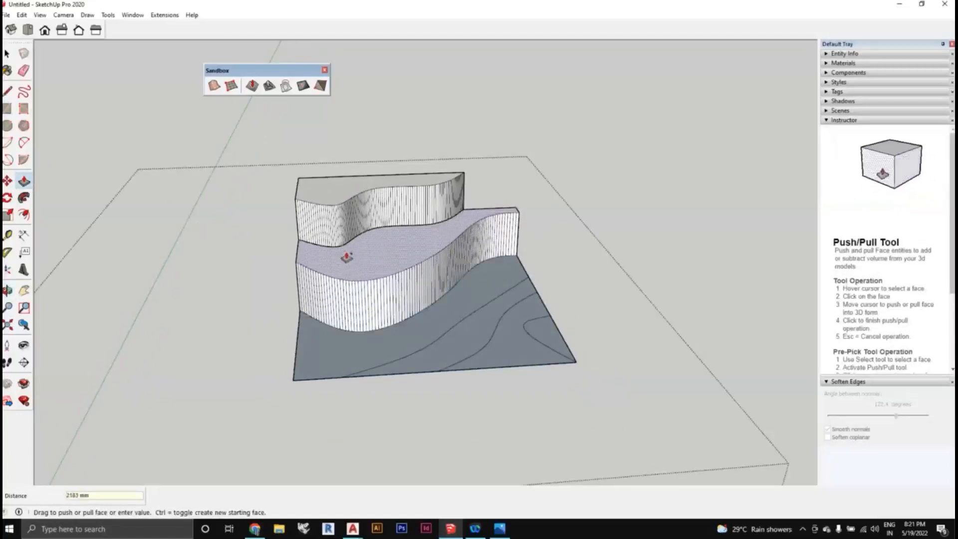
key("Return")
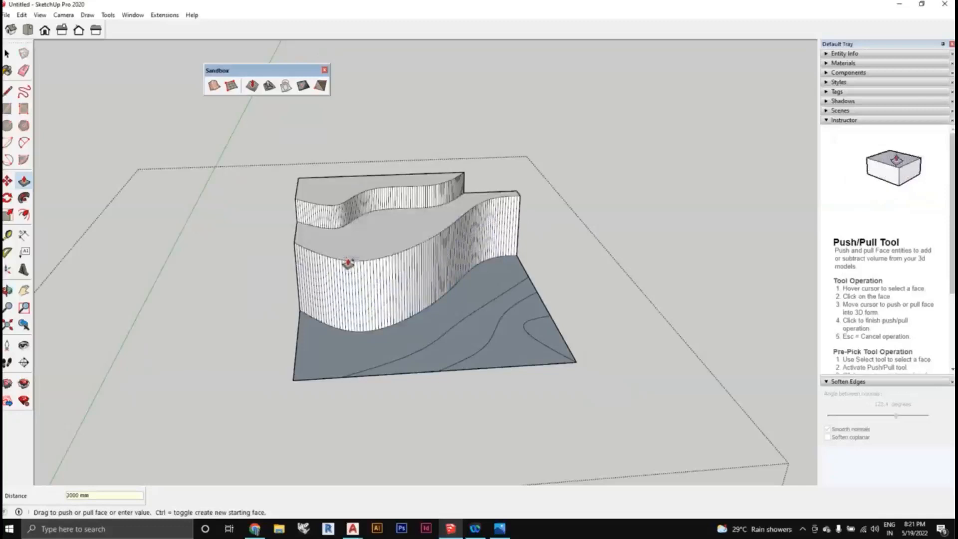
left_click(360, 355)
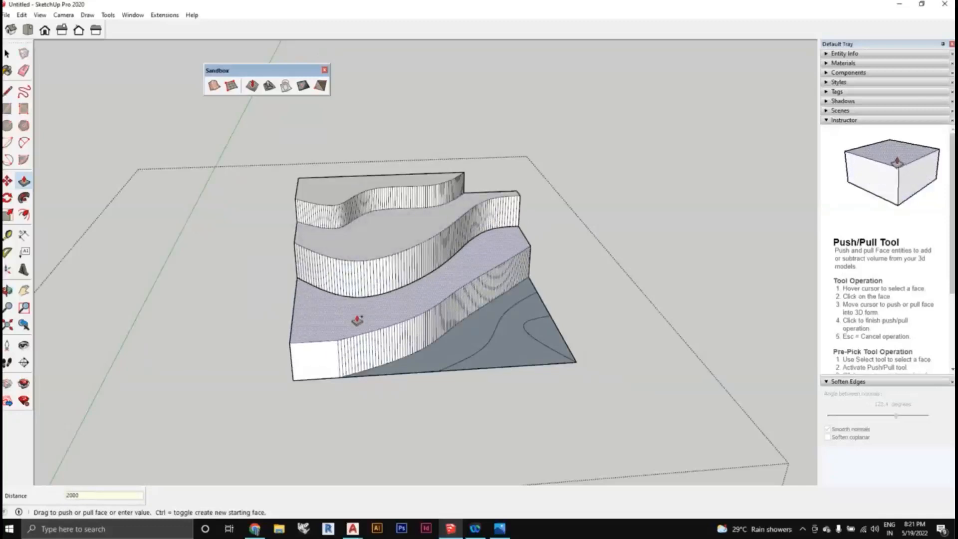
type("2000")
key("Return")
left_click(449, 353)
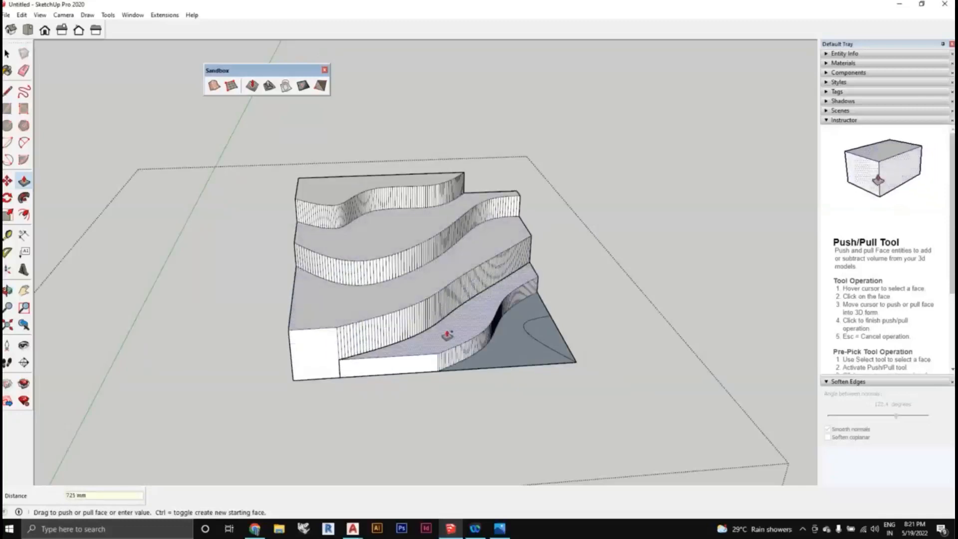
key("Return")
scroll(515, 368, "up", 1)
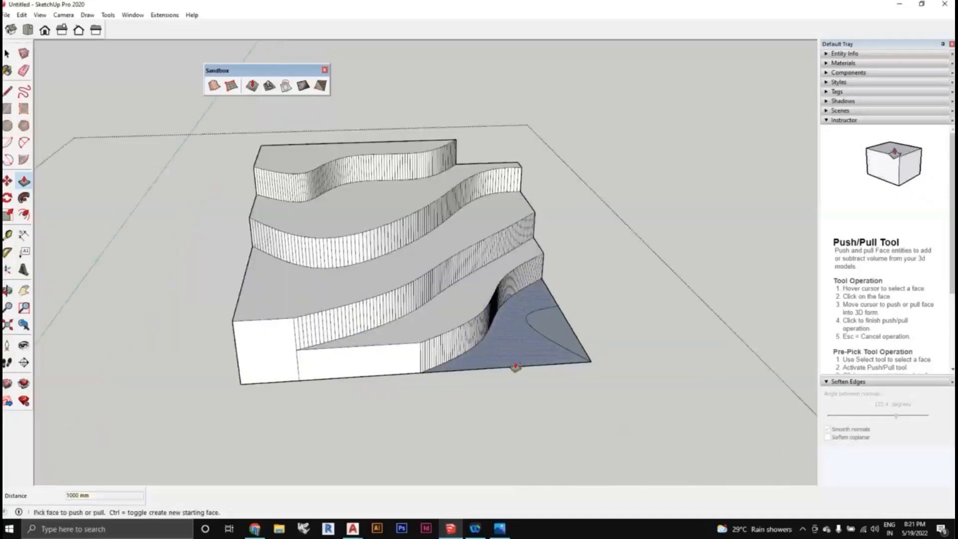
left_click(526, 353)
scroll(527, 340, "down", 1)
middle_click_drag(517, 336, 500, 340)
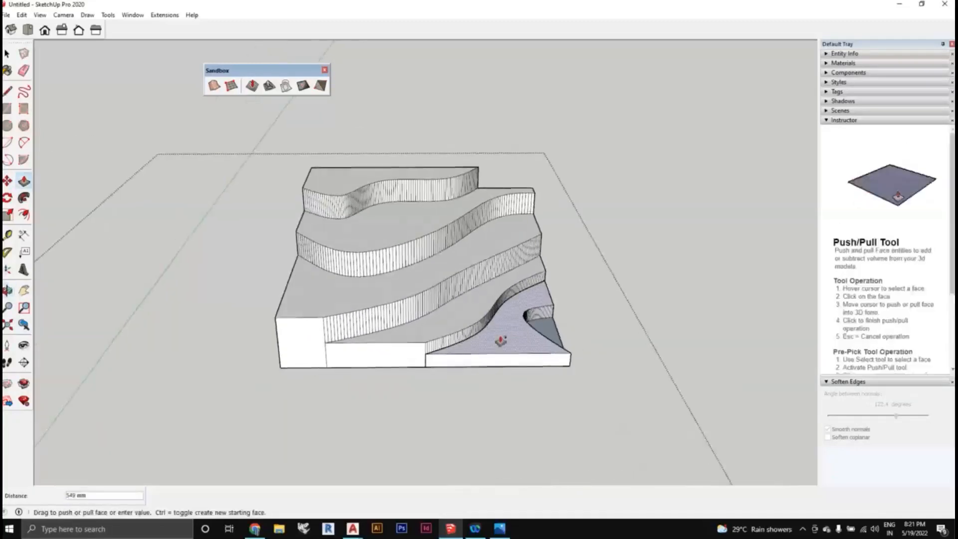
scroll(502, 338, "up", 2)
key("Escape")
Push/Pull the three rearmost terraces up a further 1000 mm each.
left_click(338, 147)
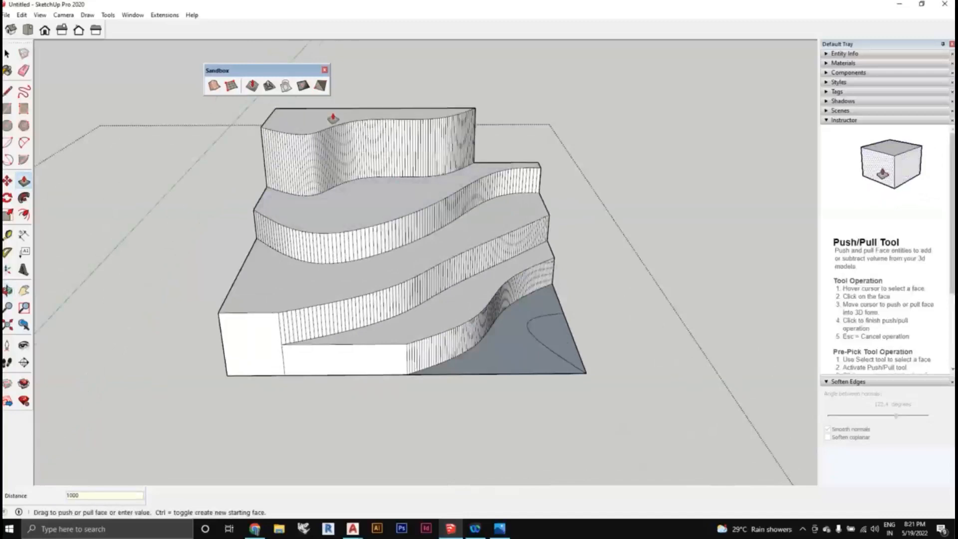
middle_click_drag(332, 118, 362, 185)
left_click(364, 186)
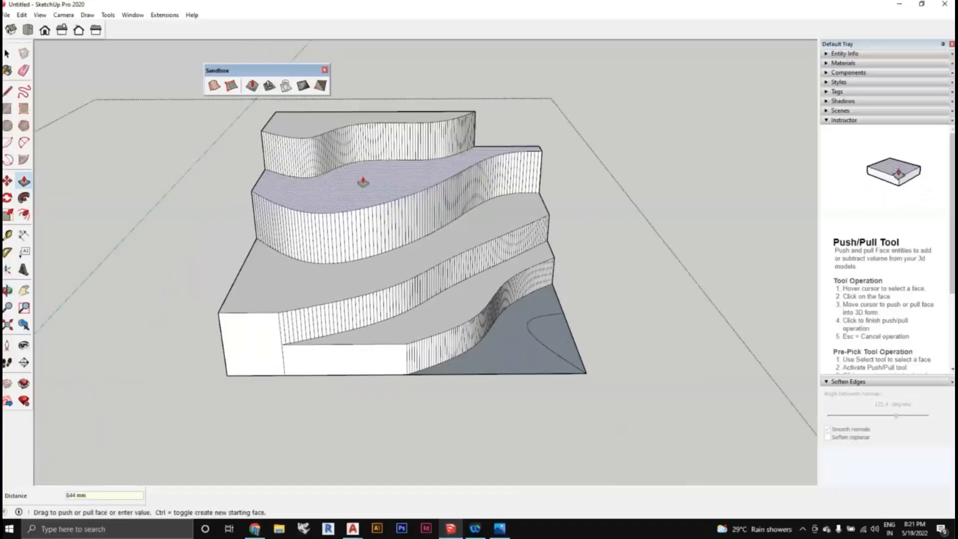
left_click(359, 217)
left_click(359, 250)
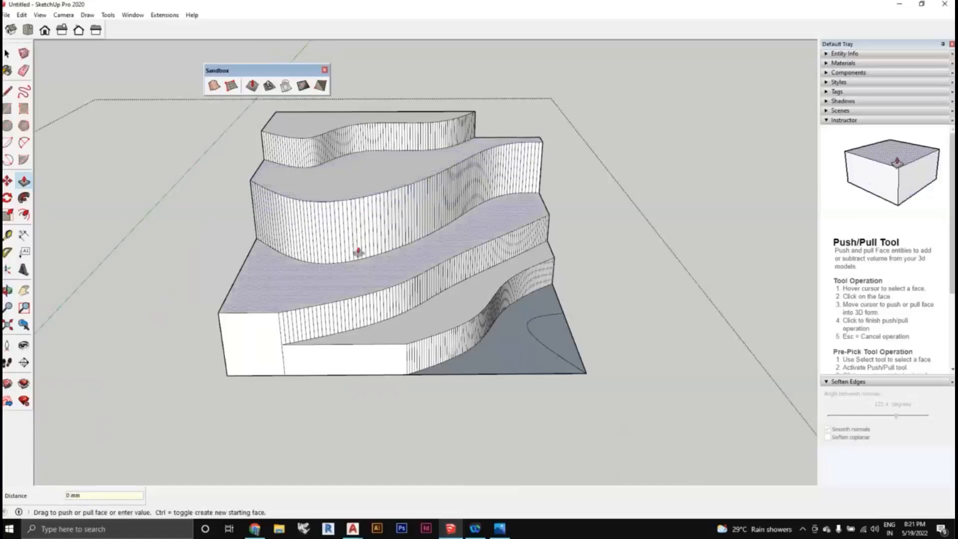
key("Return")
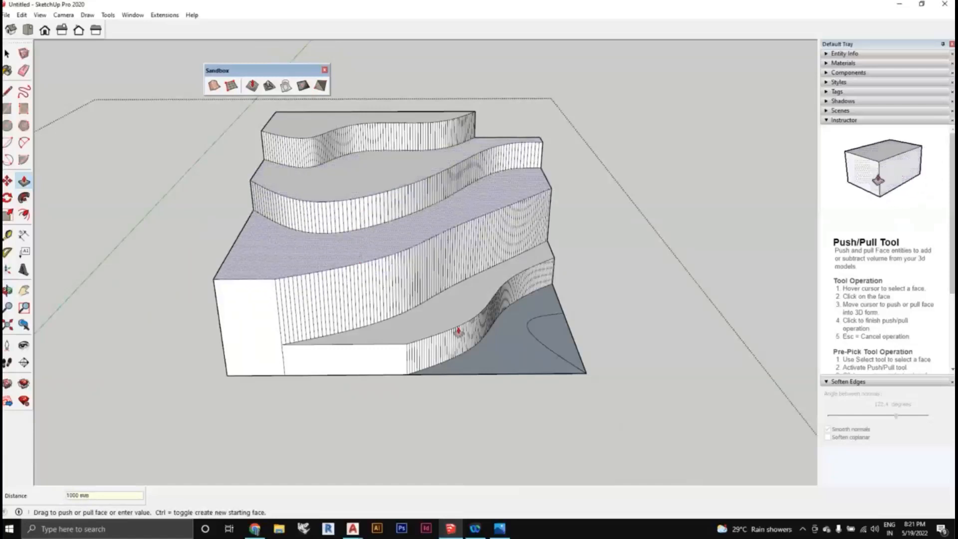
Push/Pull the fourth terrace and the flat front contour band next to it up 1000 mm each.
left_click(453, 329)
type("1000")
key("Return")
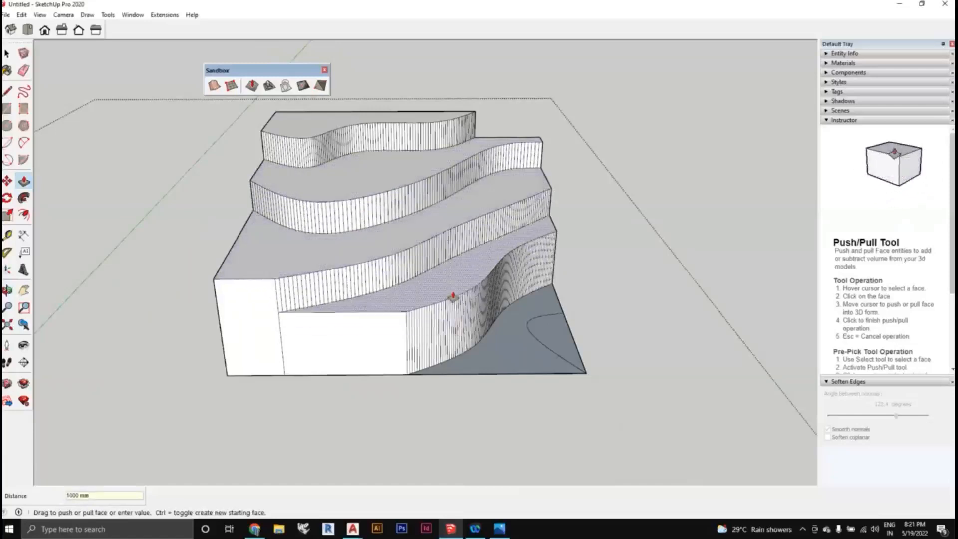
left_click(481, 336)
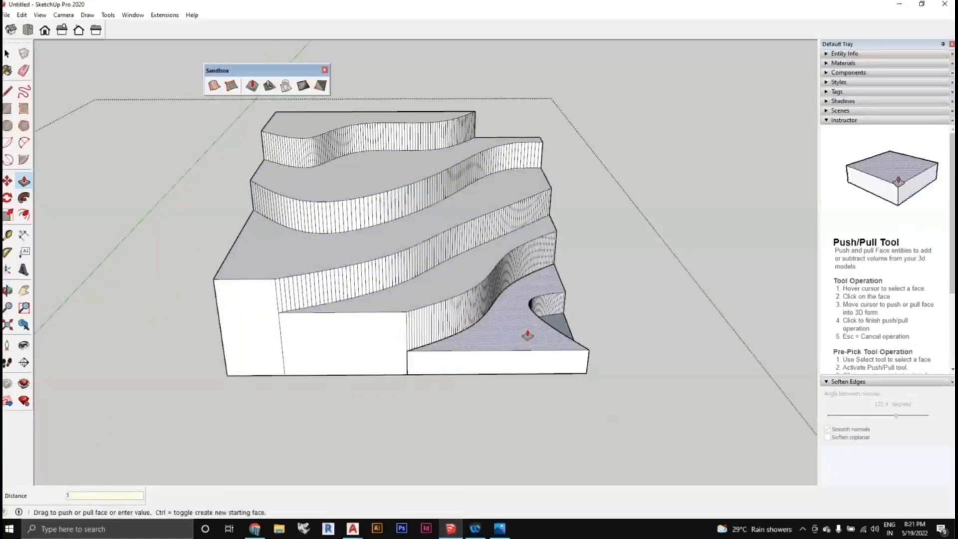
type("1000")
key("Return")
Examine the stepped terraces from several angles and distances.
middle_click_drag(524, 337, 190, 238)
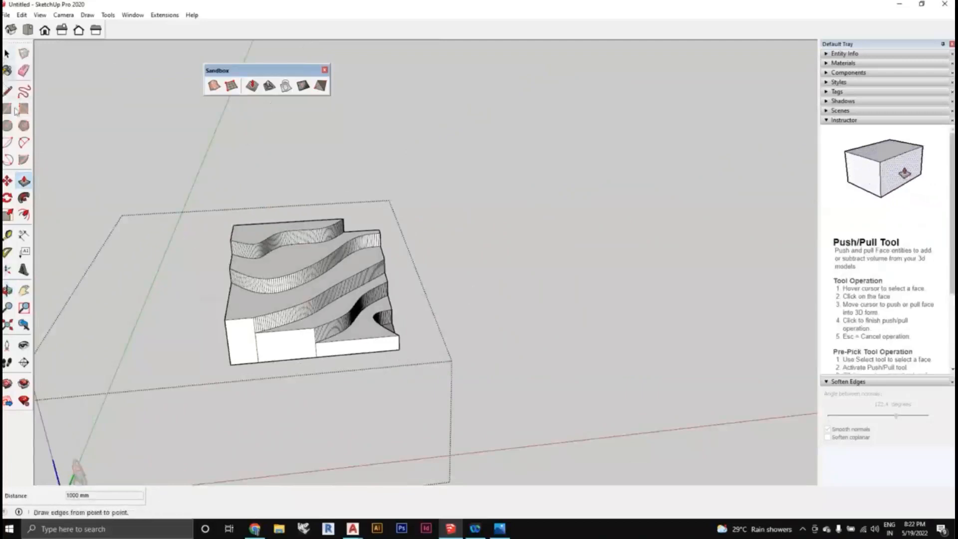
middle_click_drag(260, 270, 142, 202)
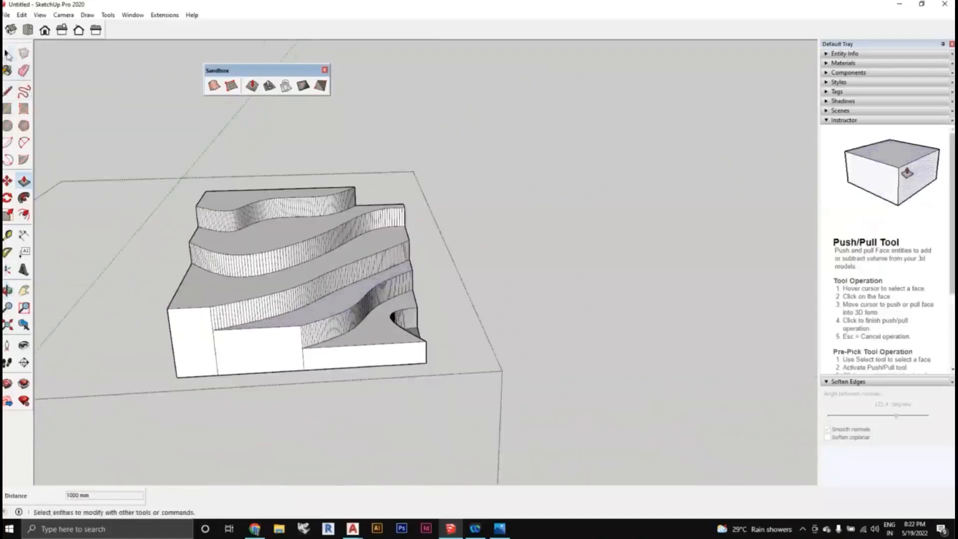
left_click(8, 55)
middle_click_drag(380, 320, 370, 355)
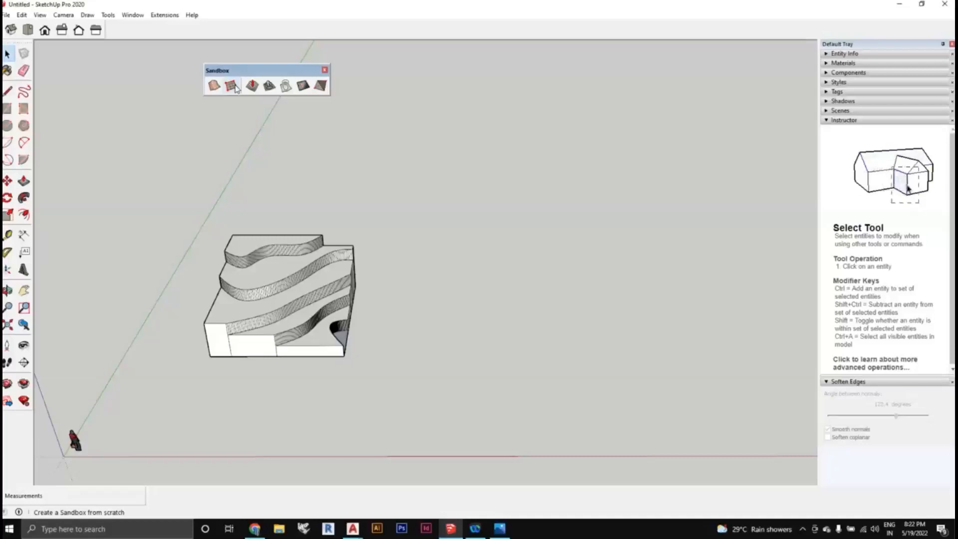
middle_click_drag(368, 280, 404, 254)
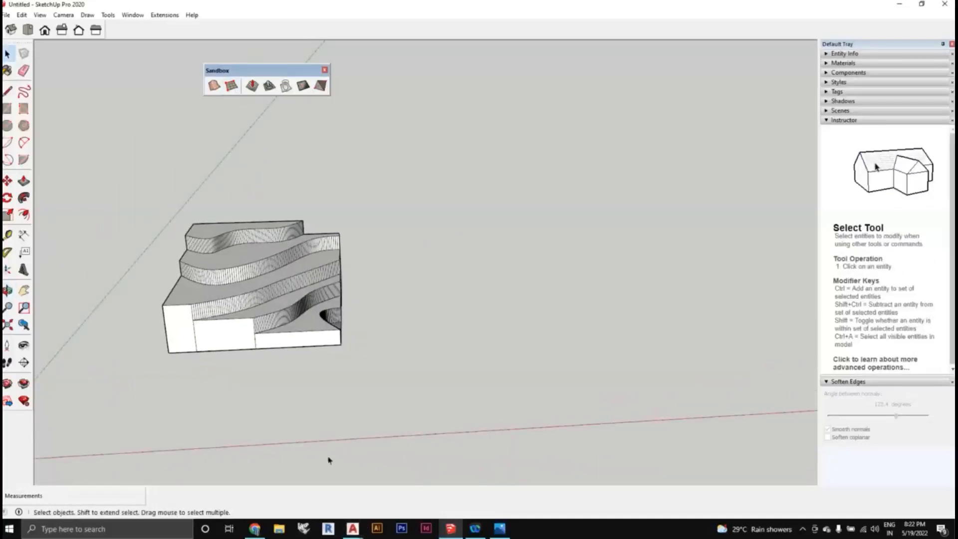
middle_click_drag(328, 460, 316, 350)
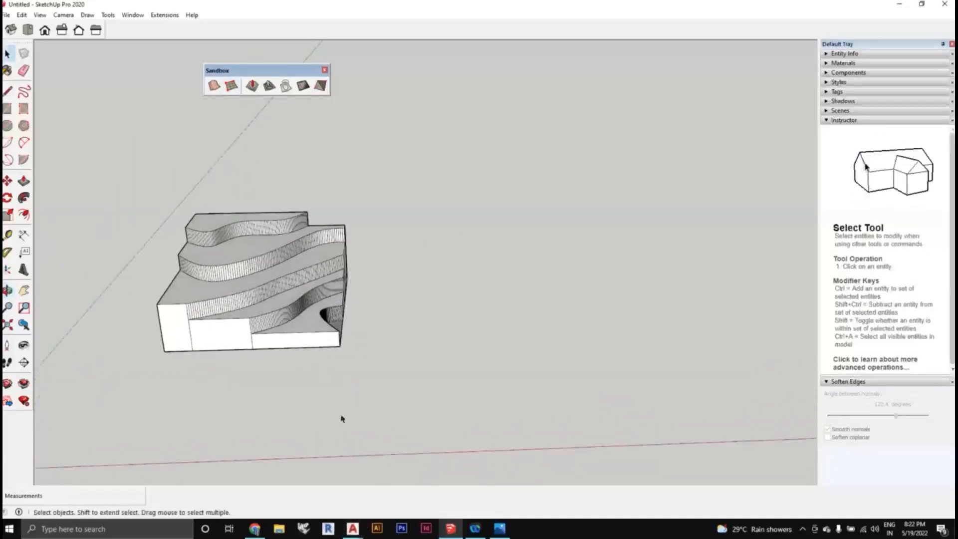
middle_click_drag(340, 389, 341, 383)
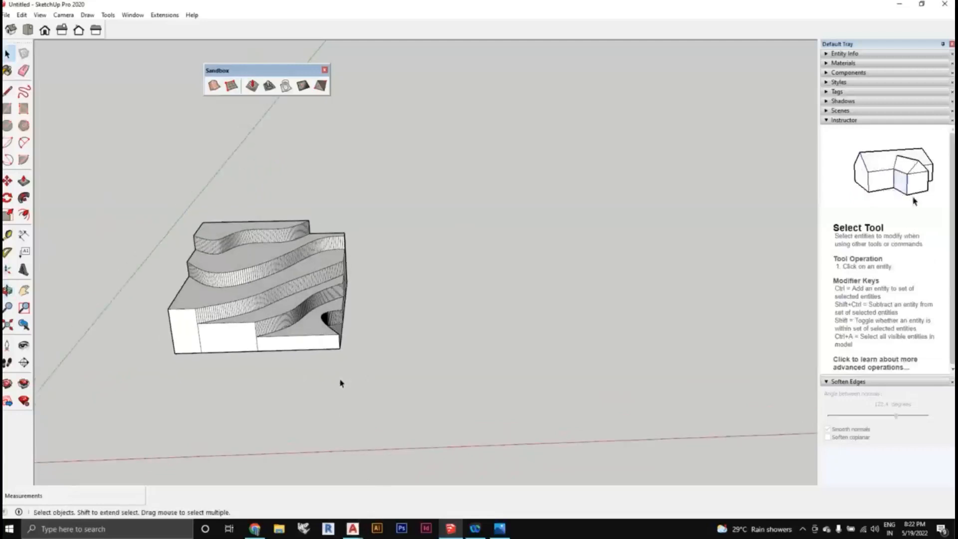
scroll(344, 368, "up", 2)
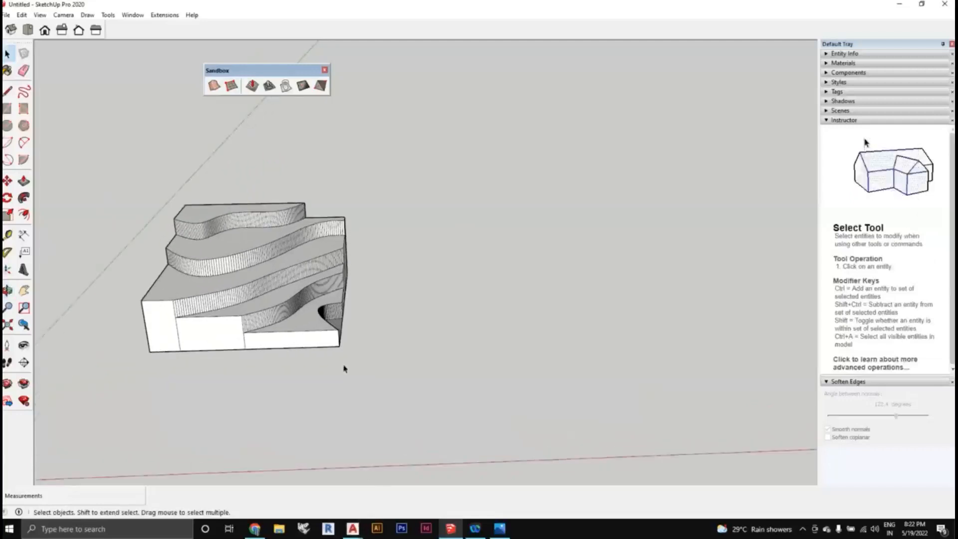
middle_click_drag(344, 368, 28, 348)
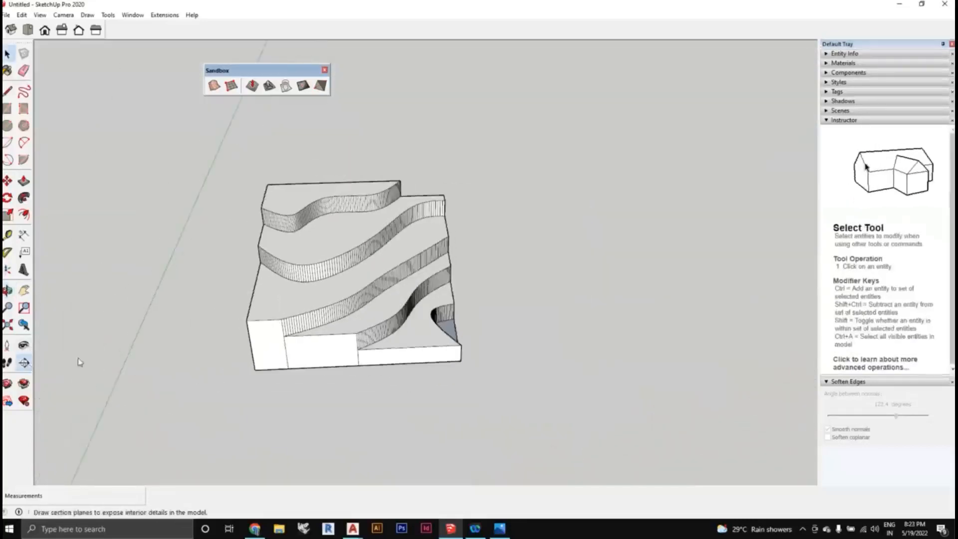
Place a section plane on the tall side face of the terraces, keeping the default name and symbol.
left_click(23, 362)
middle_click_drag(241, 335, 310, 325)
left_click(286, 359)
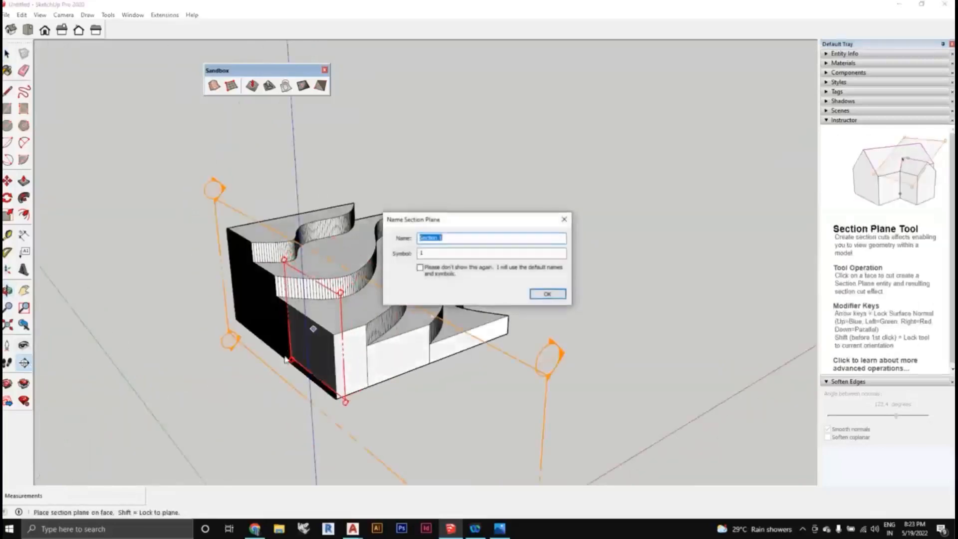
left_click(547, 295)
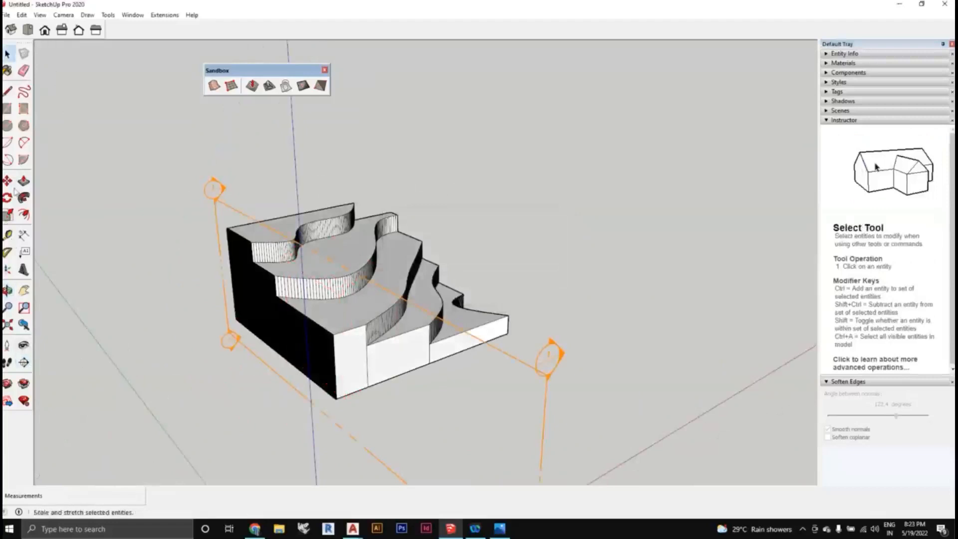
Move the section plane from the side face into the terraces to cut through them.
left_click(270, 371)
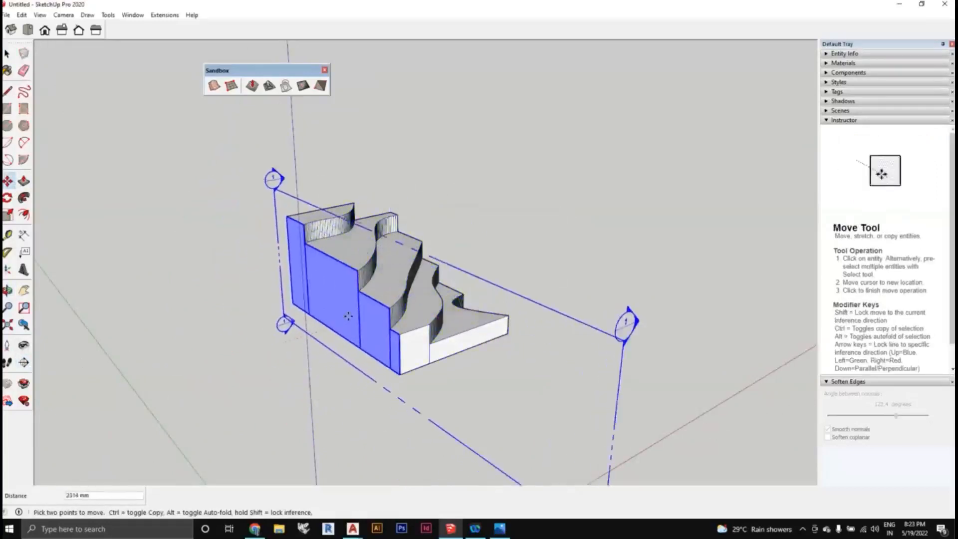
Reposition the section plane across the stepped terrain so the cut runs through all its contour levels.
middle_click_drag(327, 394, 400, 343)
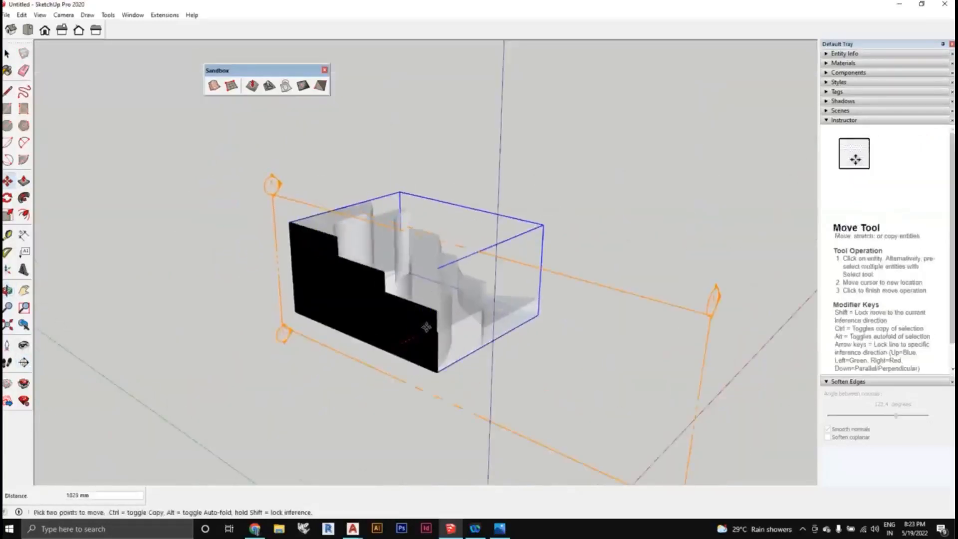
left_click(410, 339)
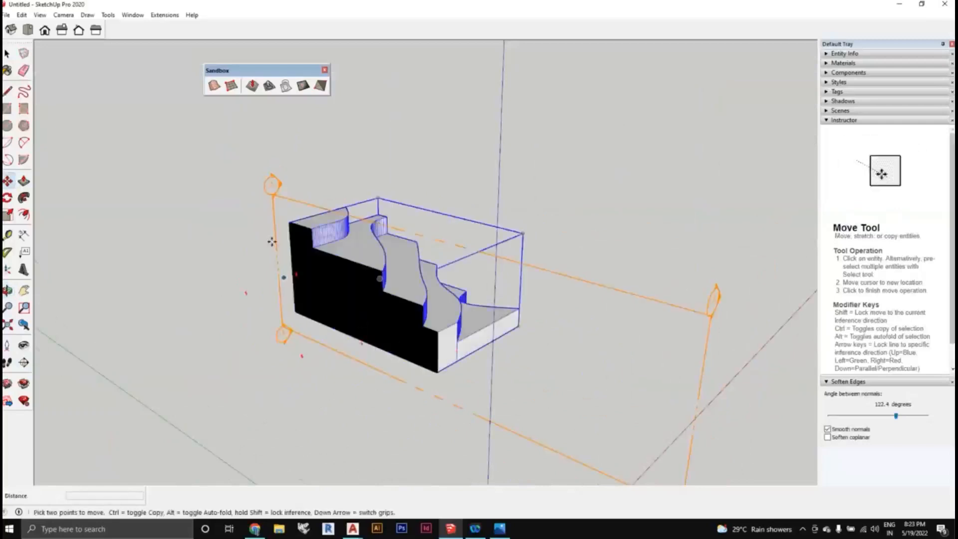
key("space")
left_click(274, 181)
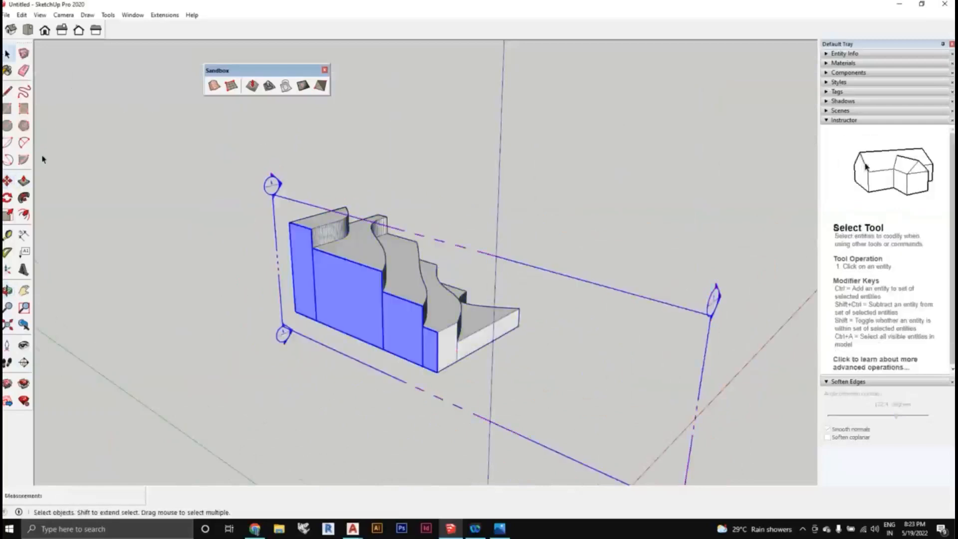
key("m")
middle_click_drag(322, 298, 436, 436)
Switch to CONTOUR.dwg in AutoCAD and compare its plan and section drawing with the terrain's section cut.
left_click(352, 532)
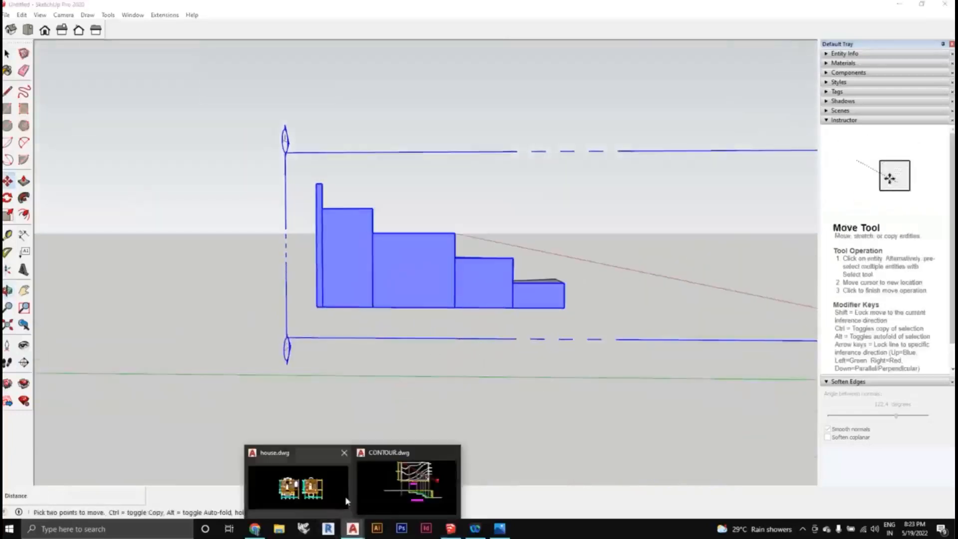
left_click(413, 478)
scroll(394, 381, "up", 3)
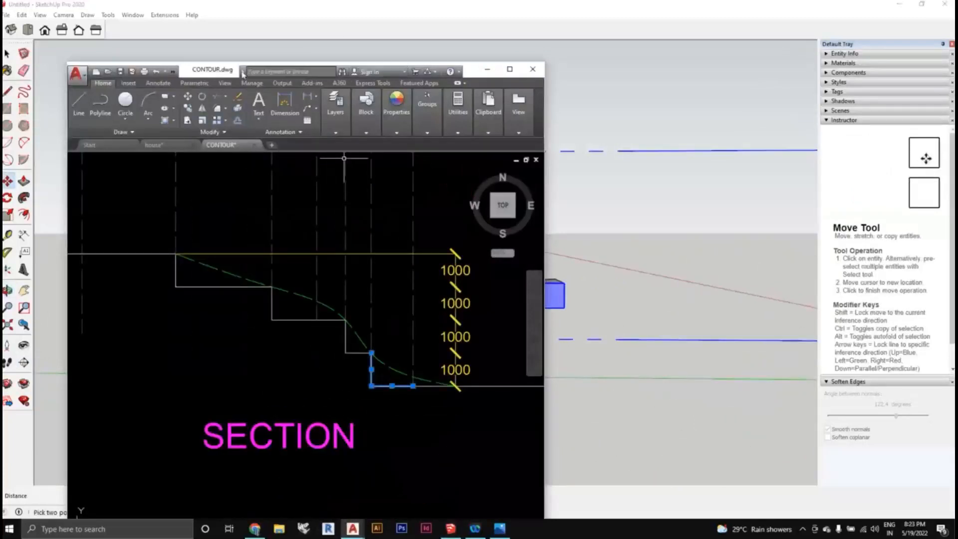
double_click(216, 74)
double_click(433, 5)
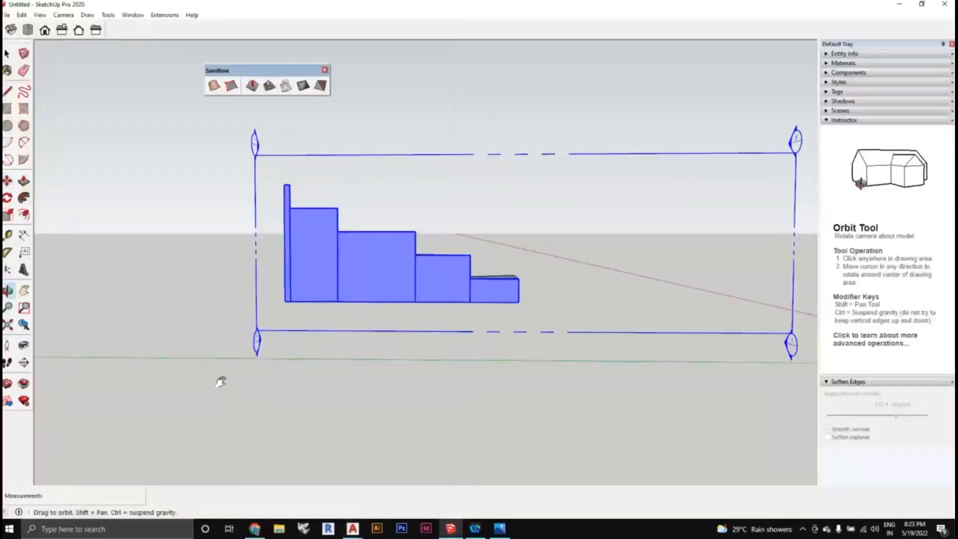
left_click_drag(218, 380, 197, 401)
key("m")
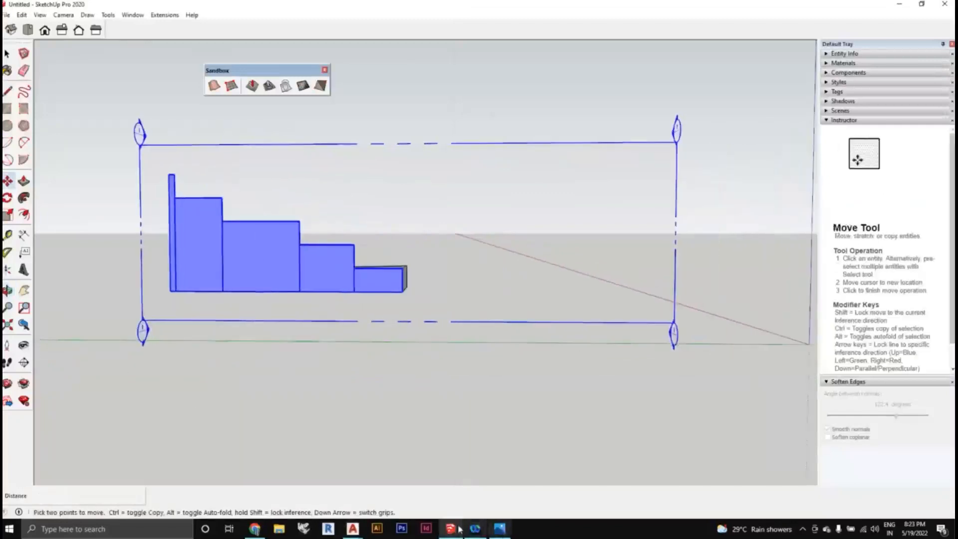
left_click(352, 528)
left_click(385, 481)
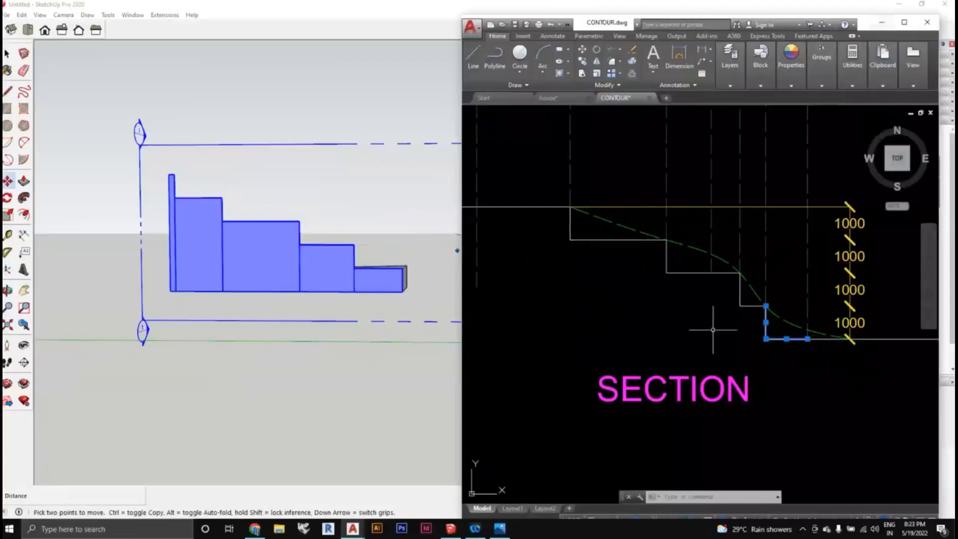
scroll(710, 330, "down", 4)
mouse_move(712, 326)
middle_mouse_down()
mouse_move(711, 340)
mouse_move(726, 326)
middle_mouse_up()
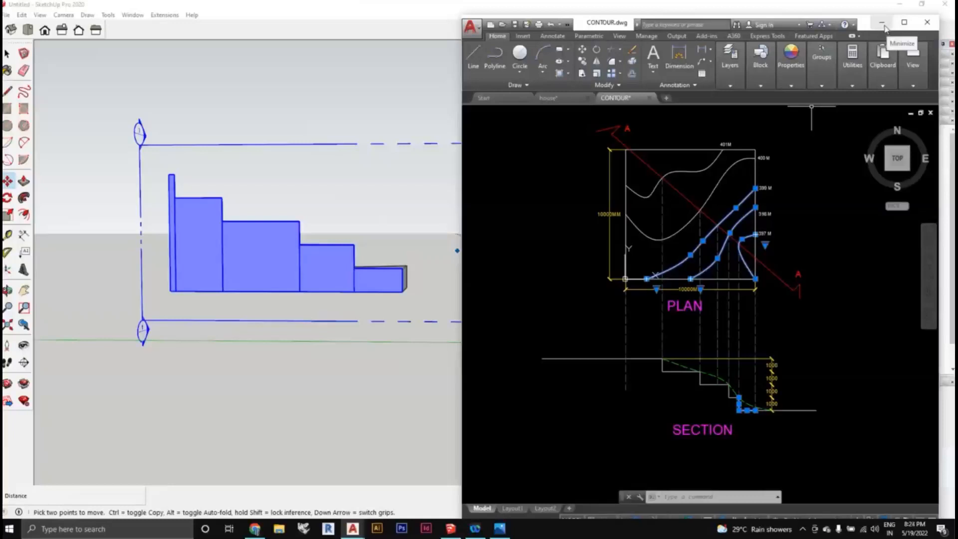
Return to SketchUp and delete the section plane from the stepped terrain.
left_click(882, 23)
mouse_move(598, 349)
middle_mouse_down()
mouse_move(530, 387)
mouse_move(430, 363)
mouse_move(492, 364)
middle_mouse_up()
left_click(7, 54)
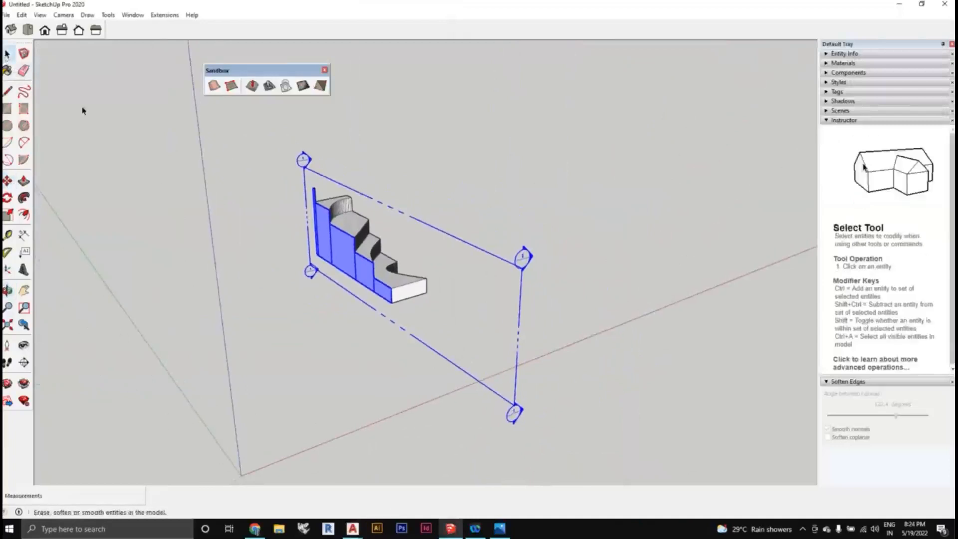
mouse_move(482, 316)
middle_mouse_down()
mouse_move(400, 355)
mouse_move(452, 353)
mouse_move(327, 368)
mouse_move(347, 345)
middle_mouse_up()
scroll(348, 345, "up", 2)
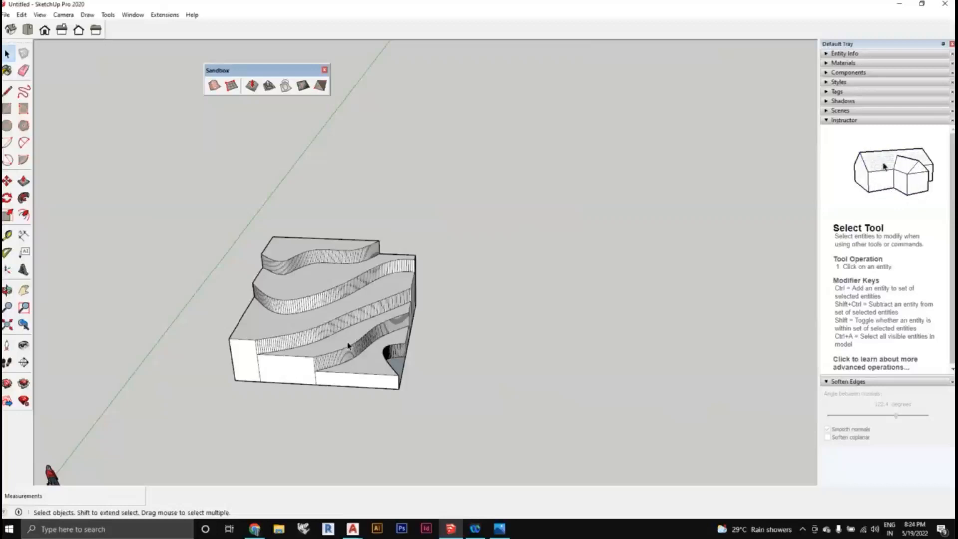
Create a rectangular Sandbox grid from scratch with 3000 mm grid spacing beside the stepped terrain.
middle_click_drag(348, 344, 368, 342)
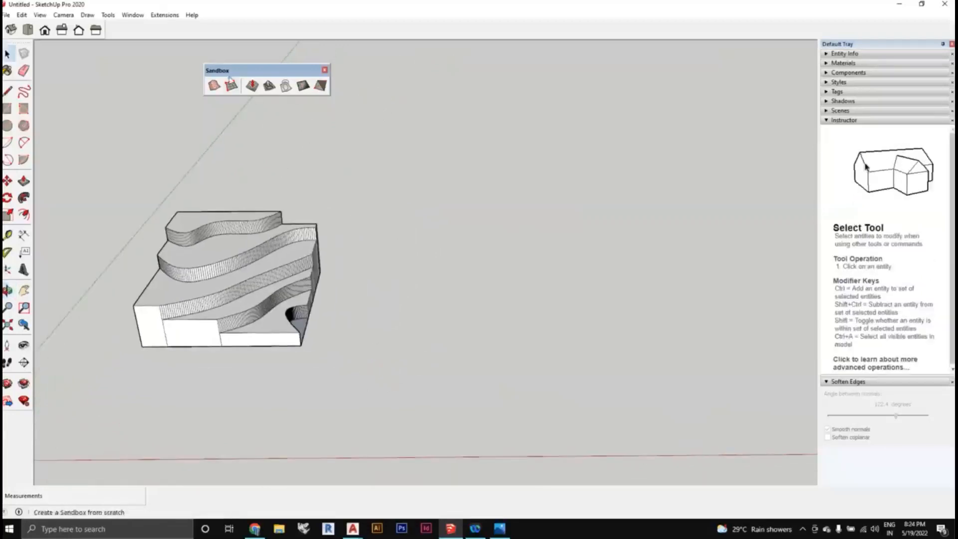
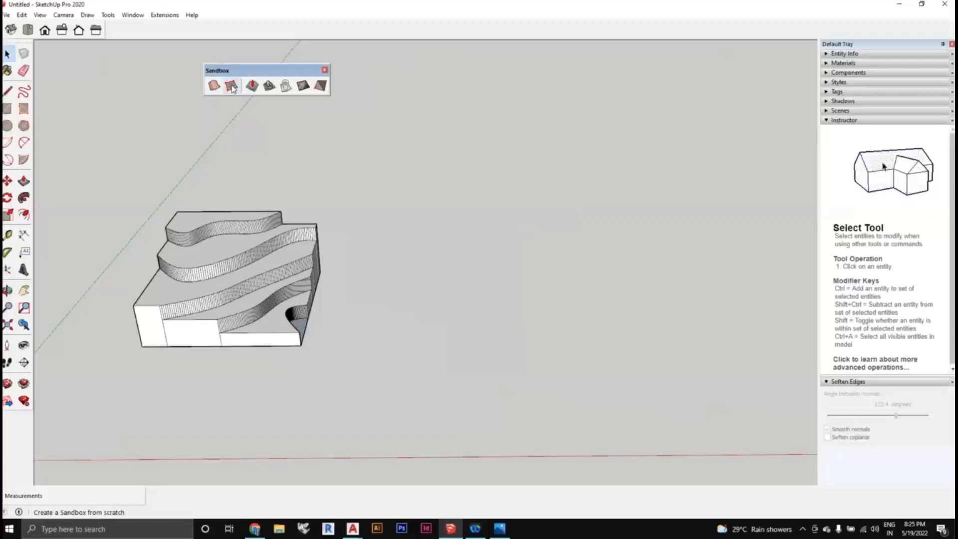
left_click(232, 87)
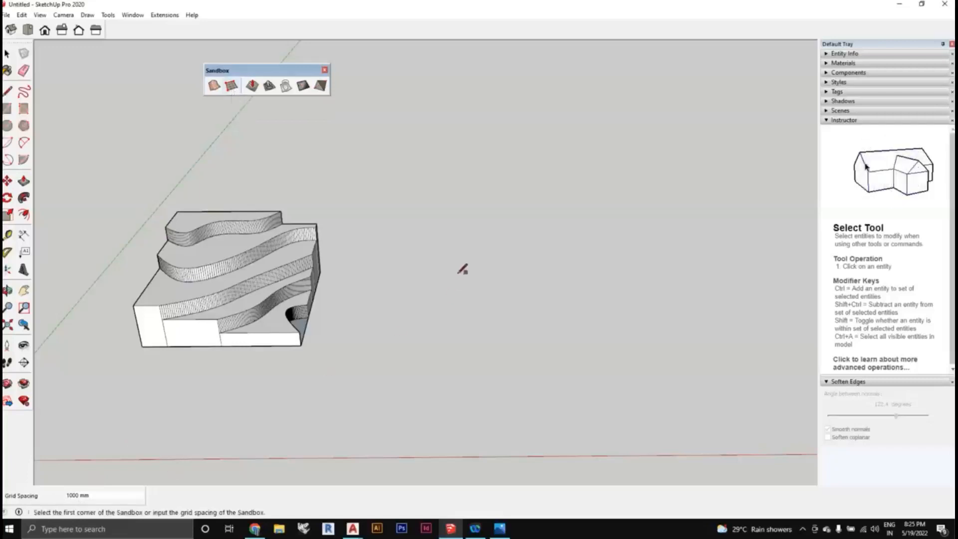
type("3000")
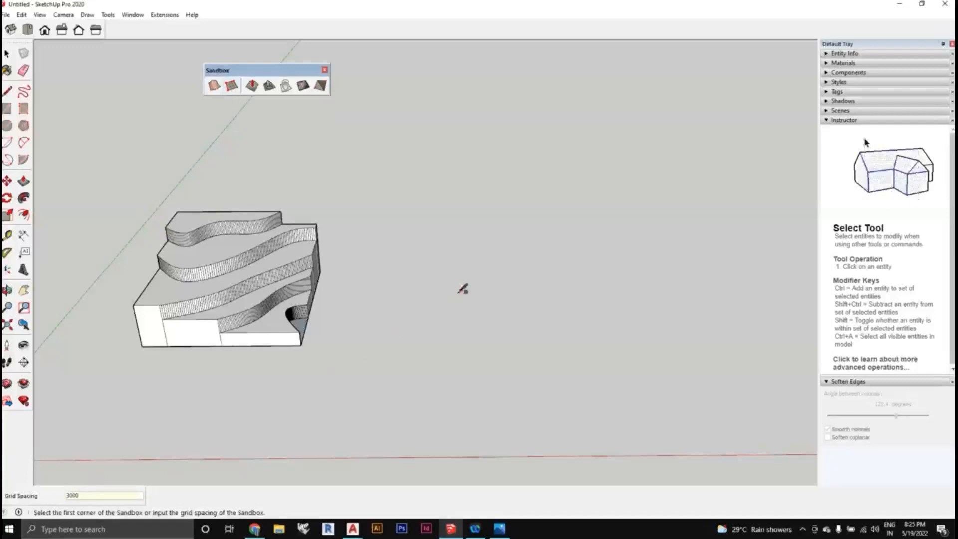
key("Return")
middle_click_drag(475, 335, 416, 348)
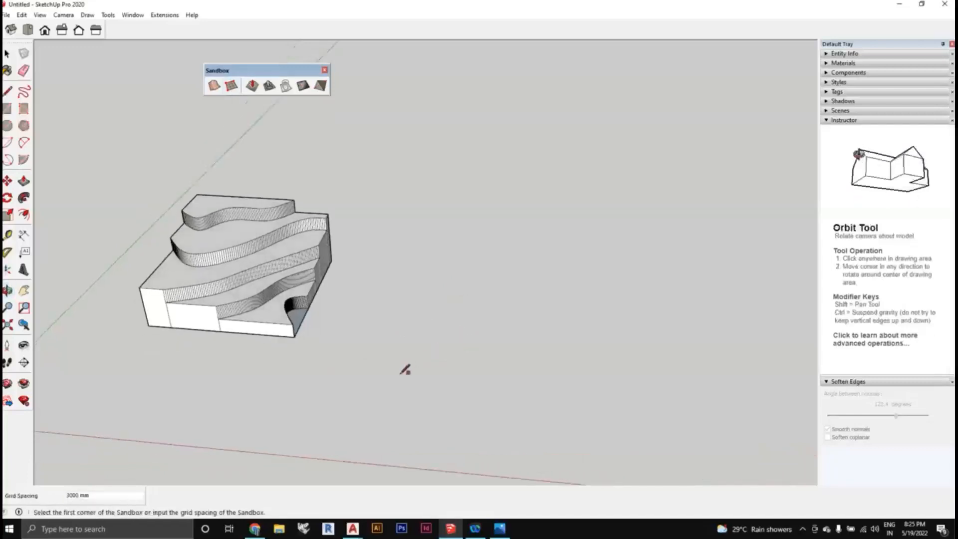
left_click(403, 372)
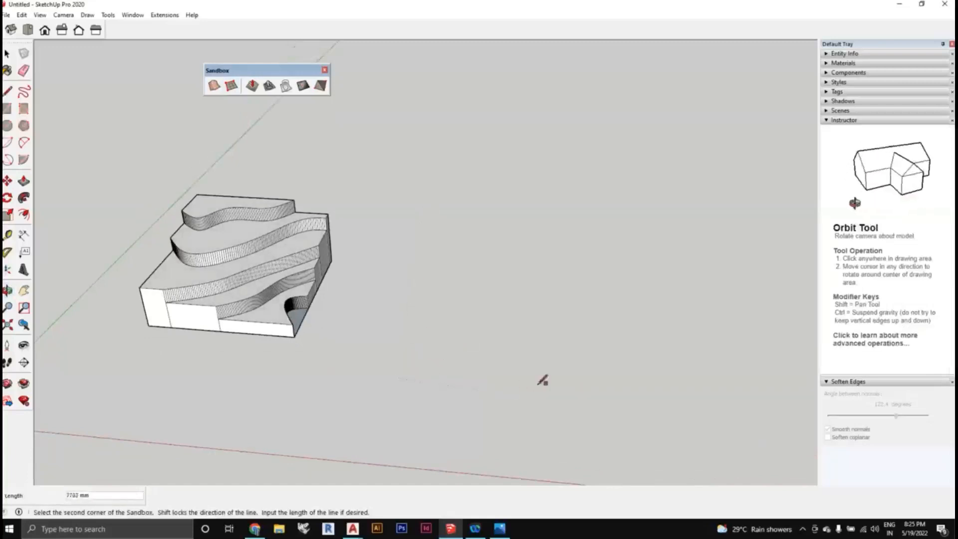
middle_click_drag(555, 382, 571, 393)
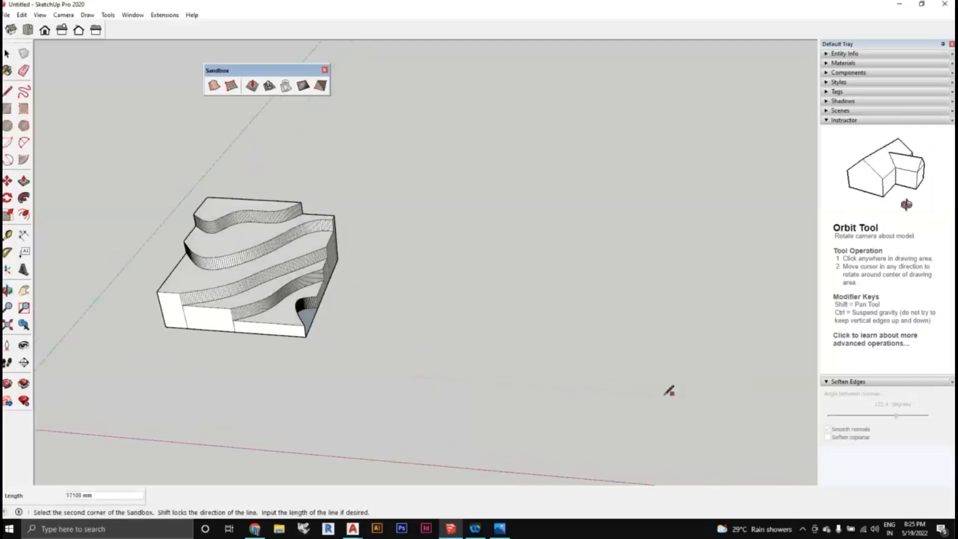
left_click(651, 395)
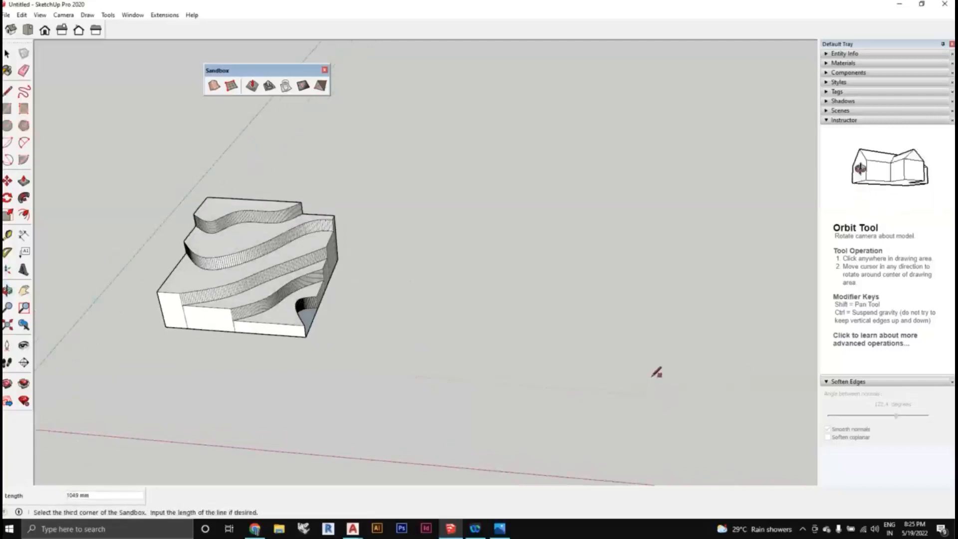
middle_click_drag(656, 346, 636, 316)
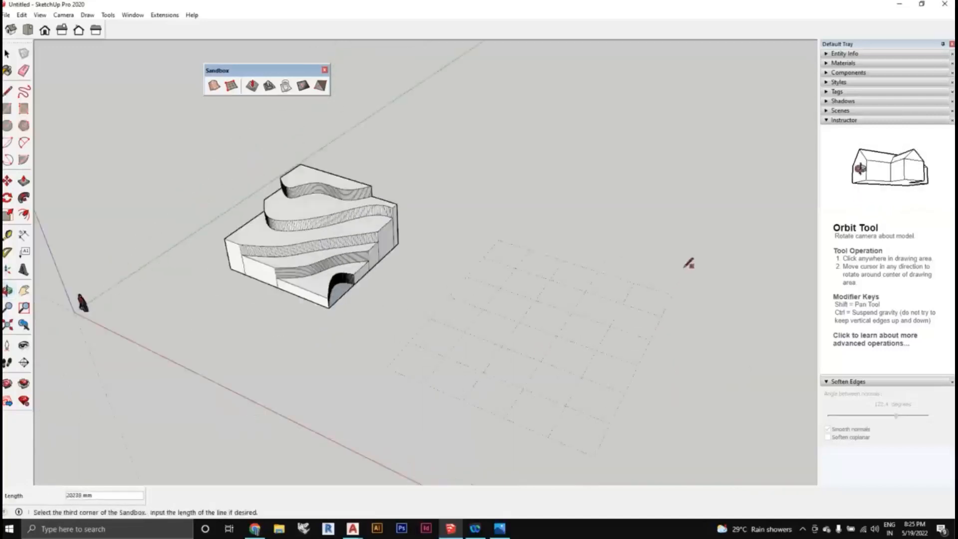
middle_click_drag(689, 263, 572, 239)
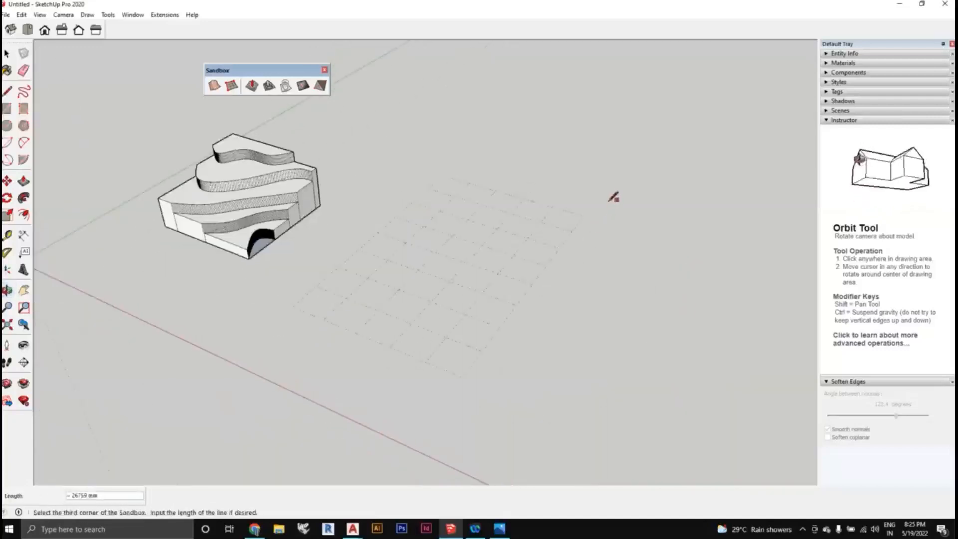
middle_click_drag(614, 197, 562, 229)
middle_click_drag(595, 200, 597, 199)
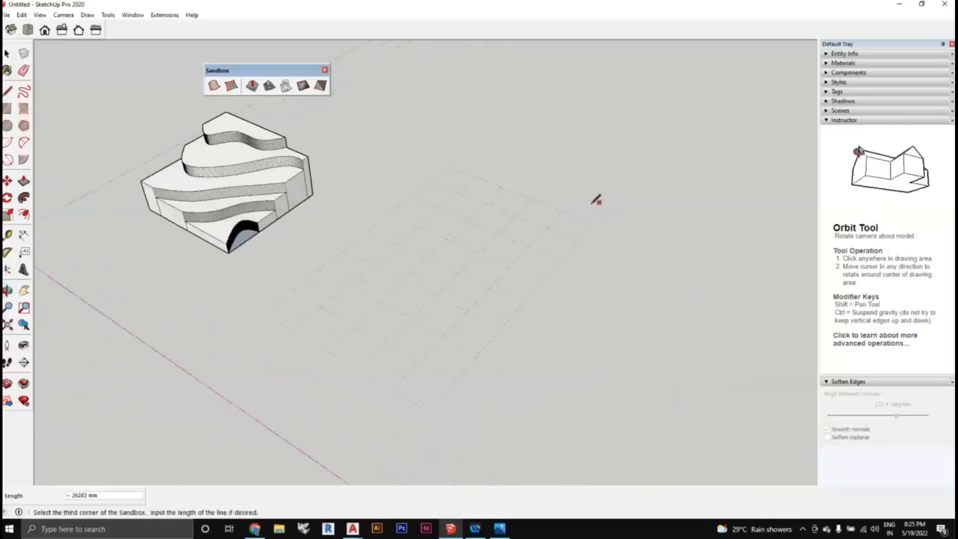
middle_click_drag(651, 128, 611, 141)
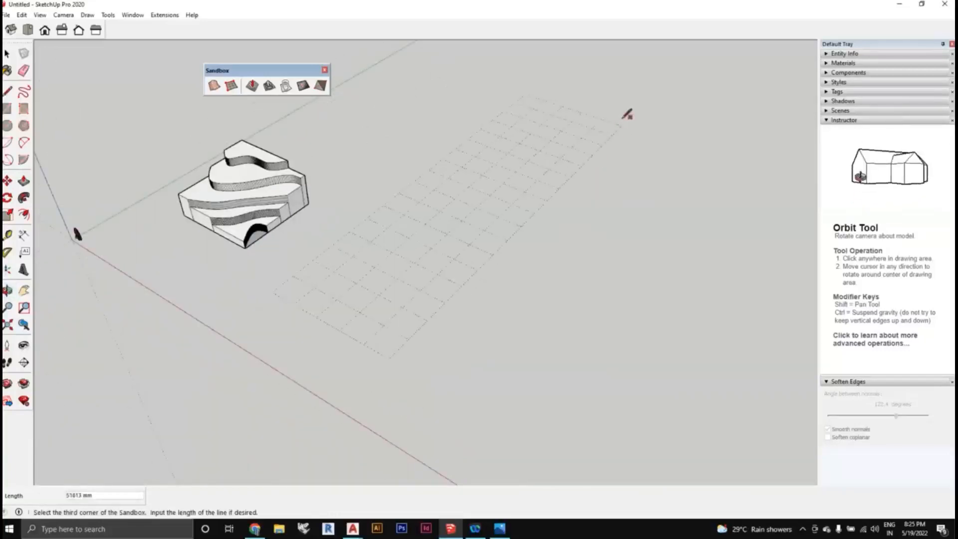
left_click(546, 189)
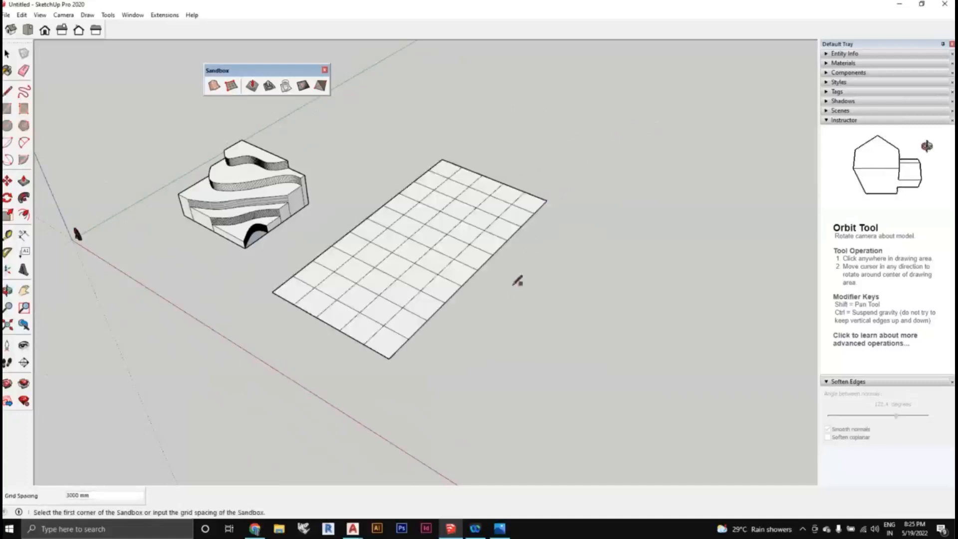
Create a second Sandbox grid from scratch with 1000 mm grid spacing next to the coarser grid.
mouse_move(515, 278)
middle_mouse_down()
mouse_move(520, 265)
mouse_move(419, 212)
mouse_move(483, 253)
mouse_move(455, 205)
mouse_move(484, 220)
mouse_move(494, 257)
mouse_move(511, 271)
mouse_move(515, 263)
mouse_move(365, 287)
mouse_move(424, 312)
mouse_move(343, 302)
mouse_move(368, 302)
middle_mouse_up()
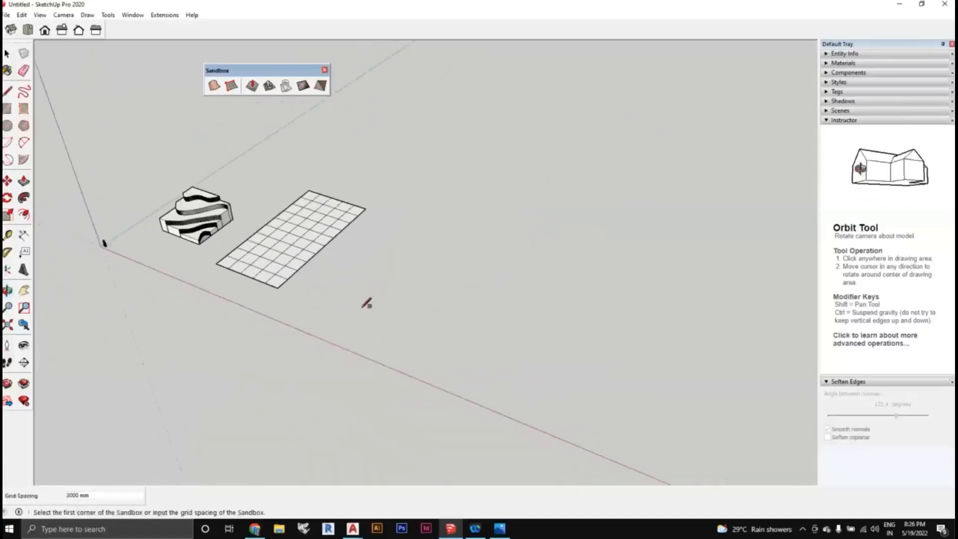
scroll(314, 302, "up", 1)
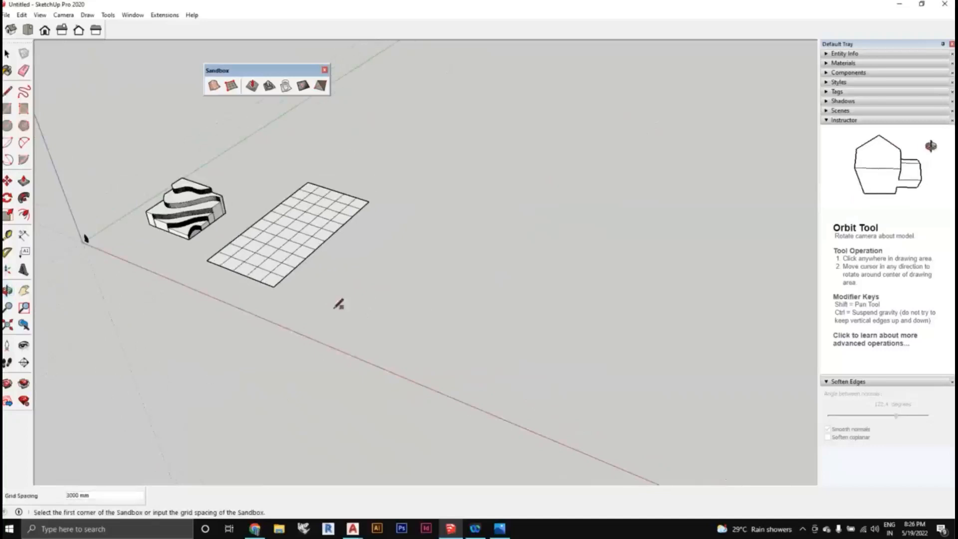
type("1000")
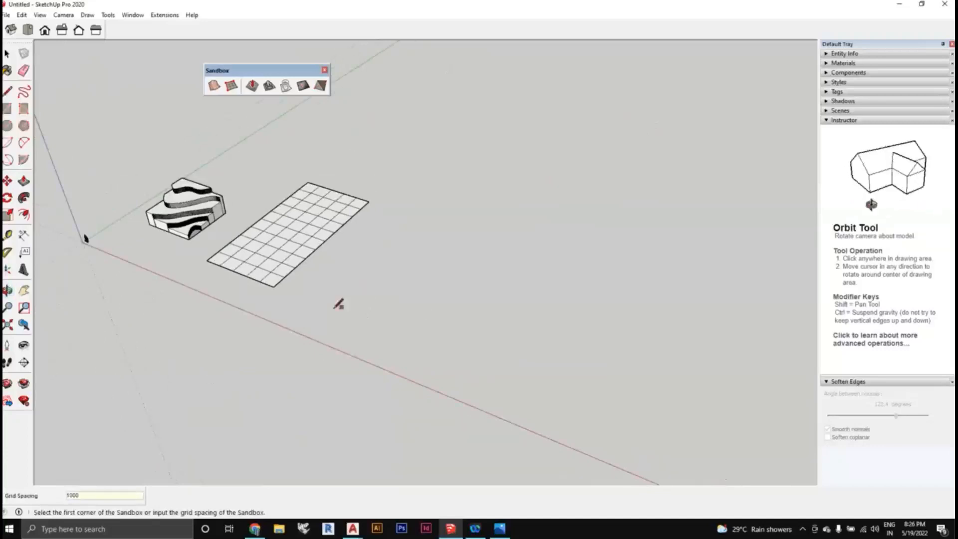
key("Return")
left_click(331, 307)
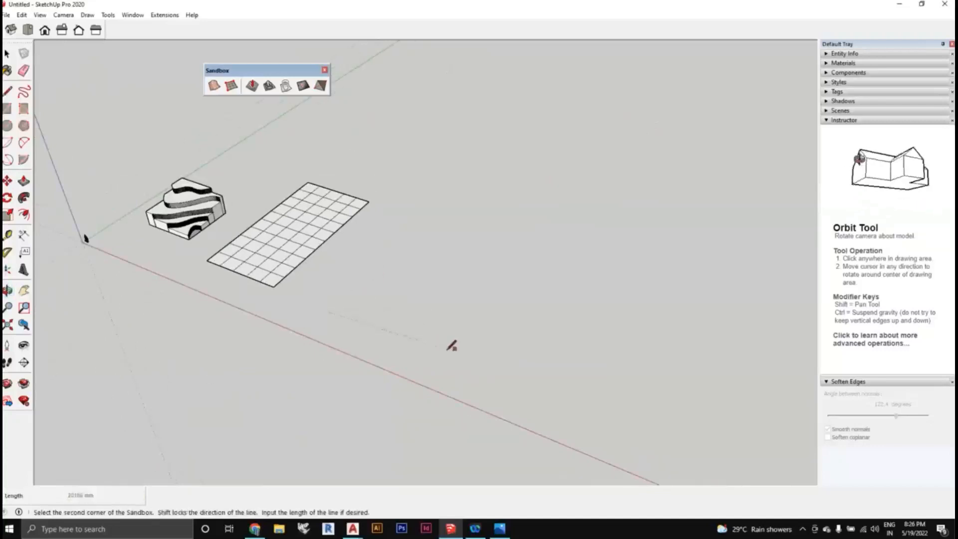
left_click(484, 370)
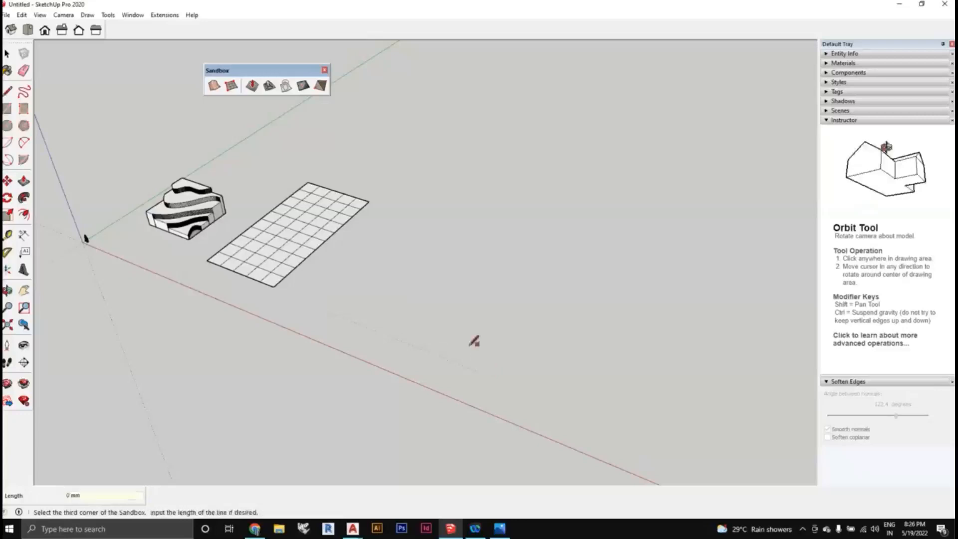
left_click(537, 261)
scroll(498, 331, "up", 5)
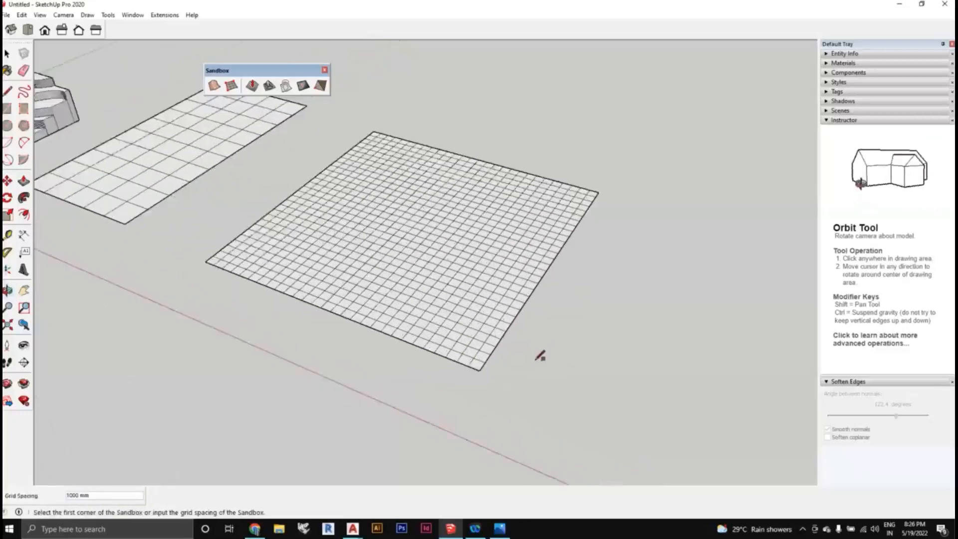
Select both Sandbox grids together, and remove the finer 1000 mm grid from the selection.
middle_click_drag(540, 356, 537, 378)
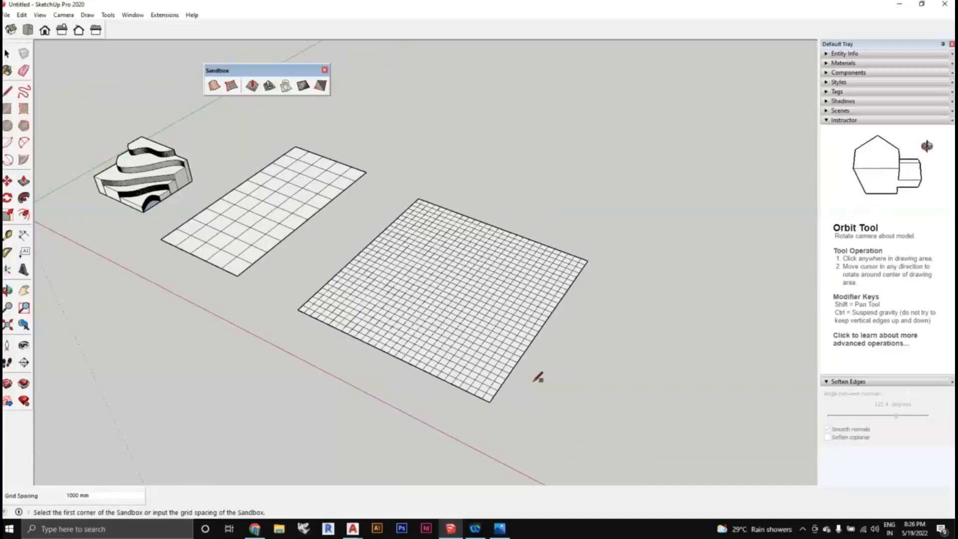
middle_click_drag(538, 378, 514, 363)
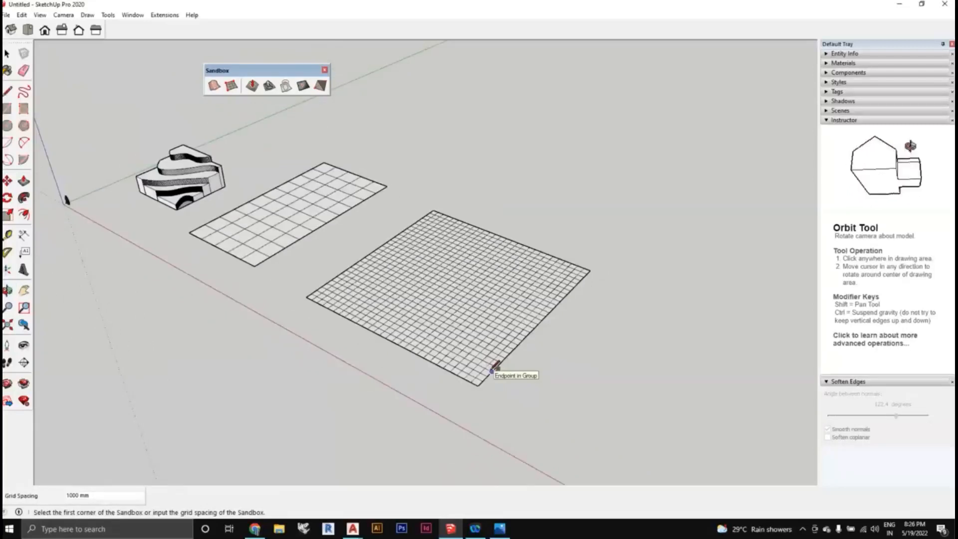
middle_click_drag(493, 366, 439, 342)
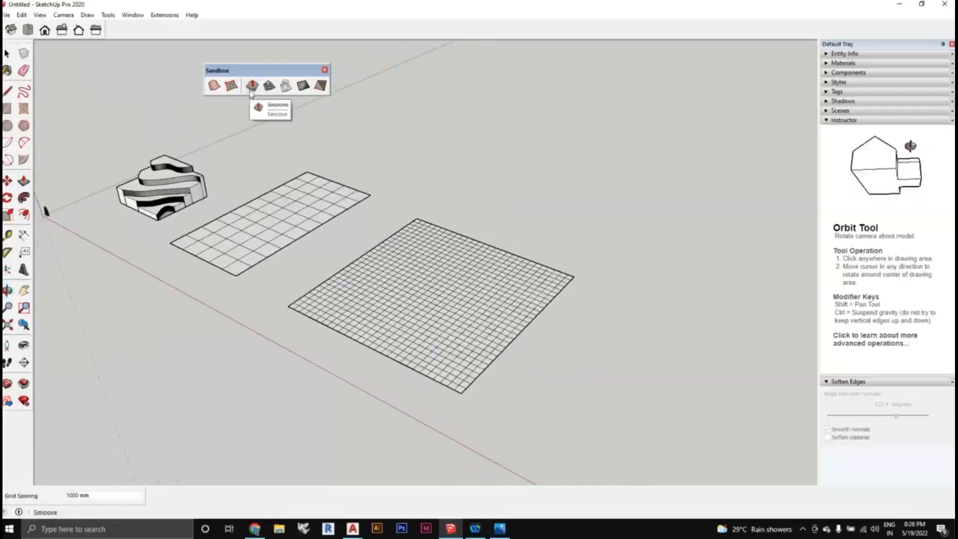
middle_click_drag(449, 319, 428, 296)
key("space")
left_click(488, 343)
middle_click_drag(522, 343, 275, 272)
left_click(256, 241, "shift")
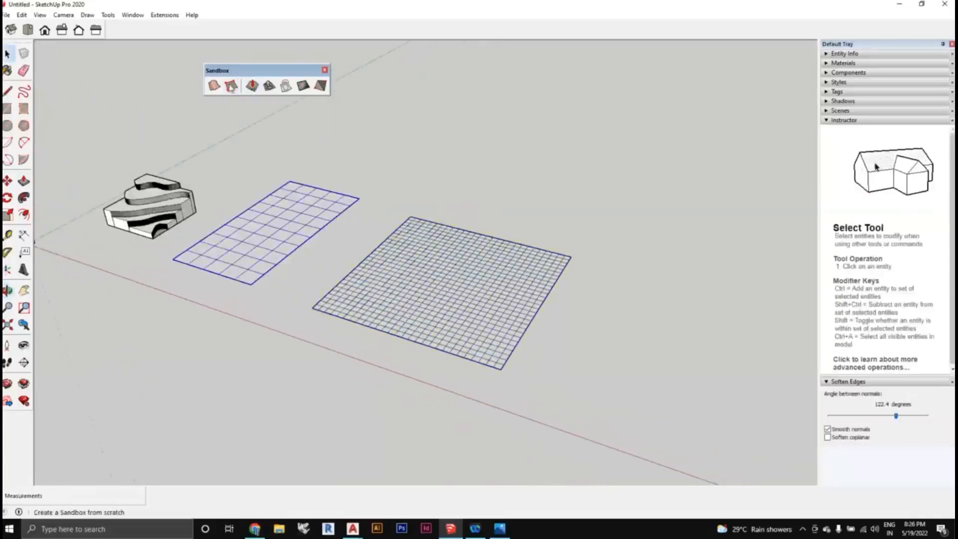
left_click(468, 305, "shift")
middle_click_drag(468, 305, 482, 333)
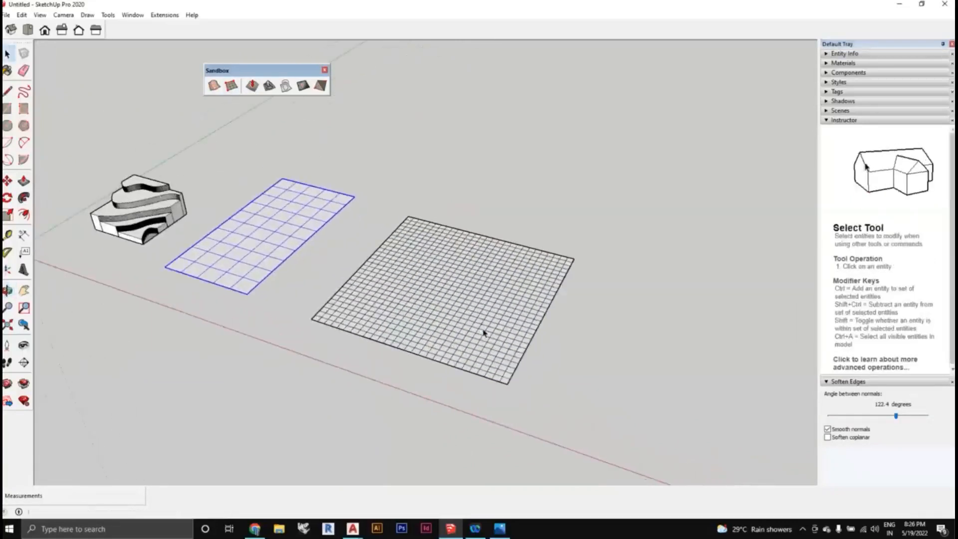
Open the 1000 mm grid group for editing and start Smoove with a radius of 8000 mm.
double_click(483, 333)
middle_click_drag(549, 384, 524, 354)
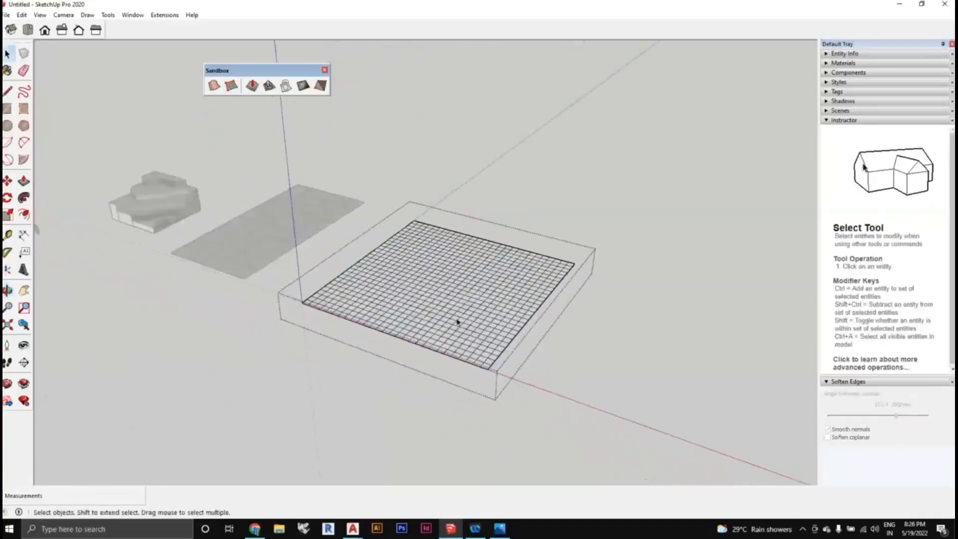
scroll(456, 317, "up", 1)
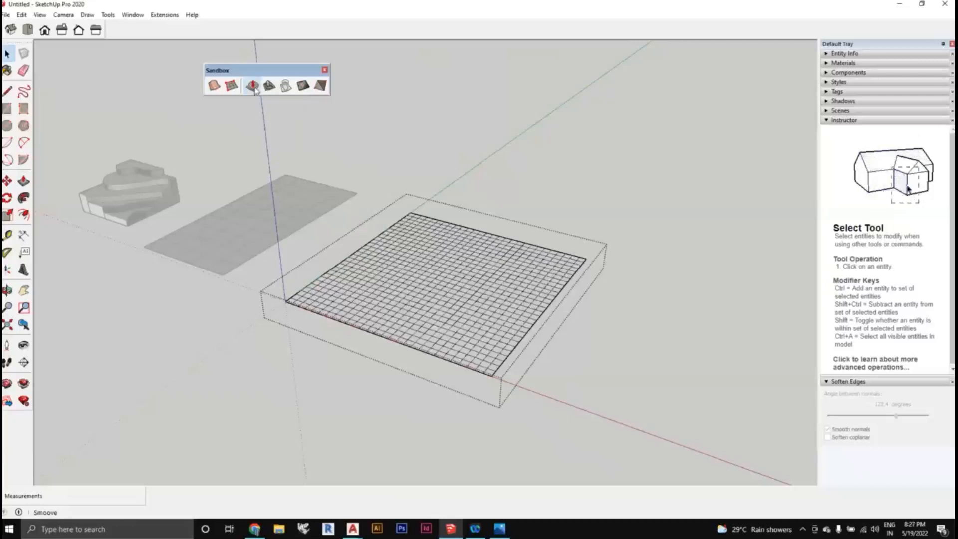
left_click(253, 85)
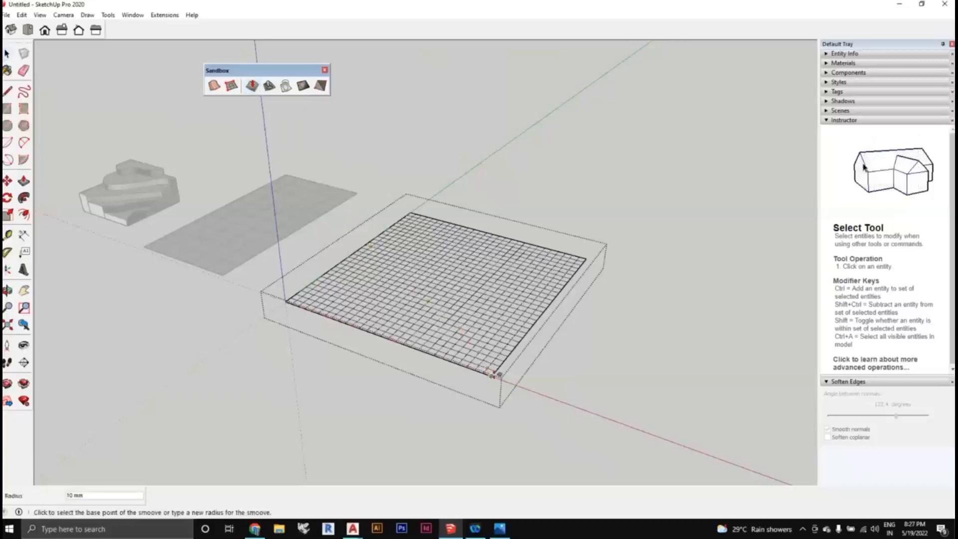
scroll(495, 374, "up", 2)
scroll(492, 375, "up", 1)
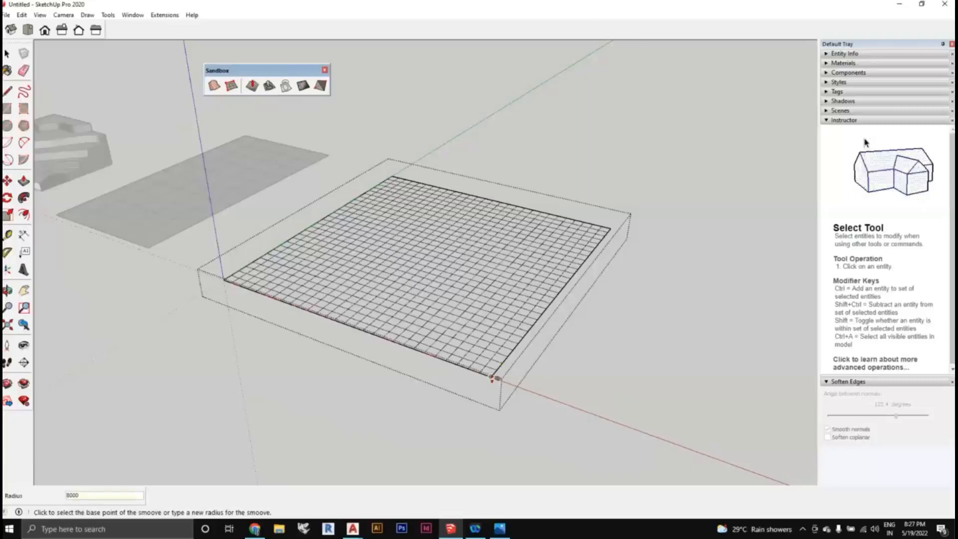
key("Return")
Smoove the grid upward in two passes at its corner farthest along the red axis to form a hill.
scroll(501, 354, "down", 2)
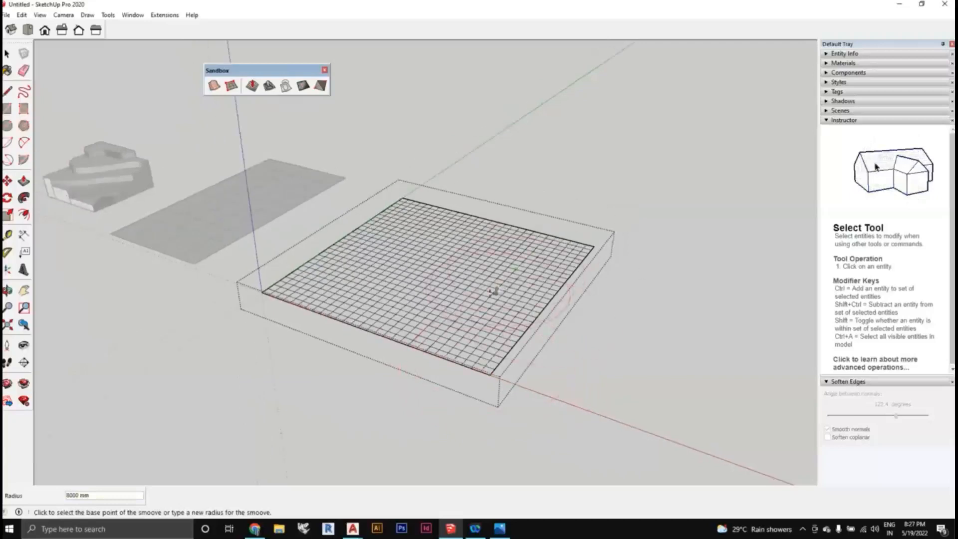
scroll(465, 313, "up", 1)
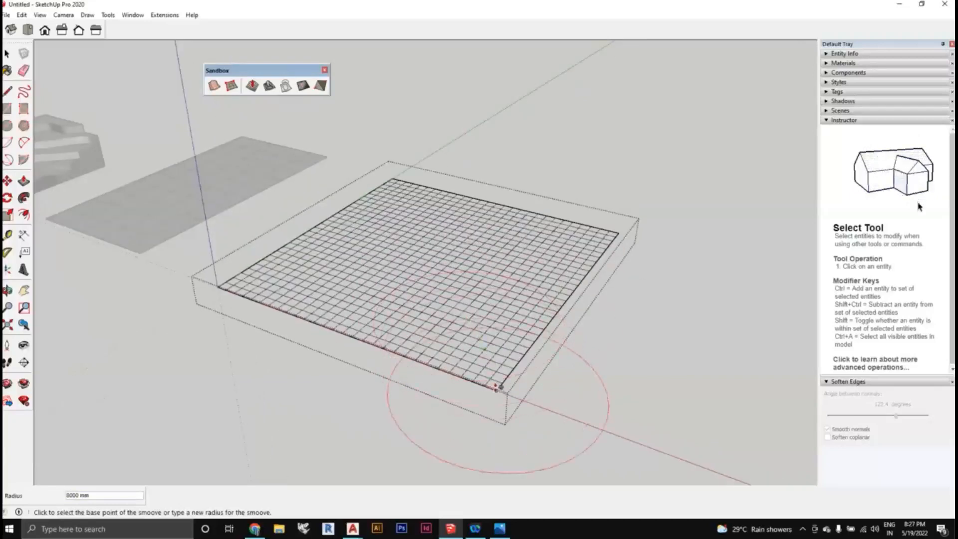
scroll(496, 387, "down", 1)
middle_click_drag(549, 359, 562, 345)
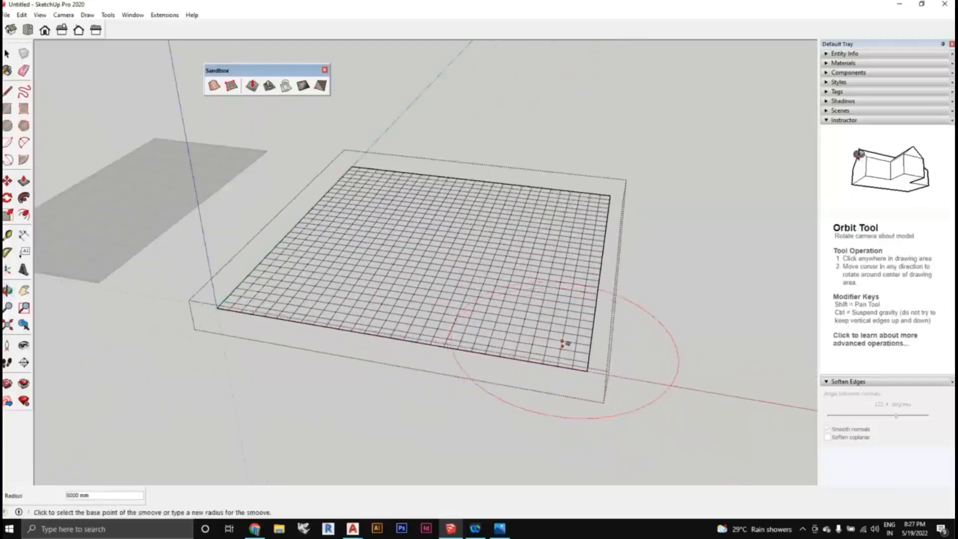
left_click(564, 343)
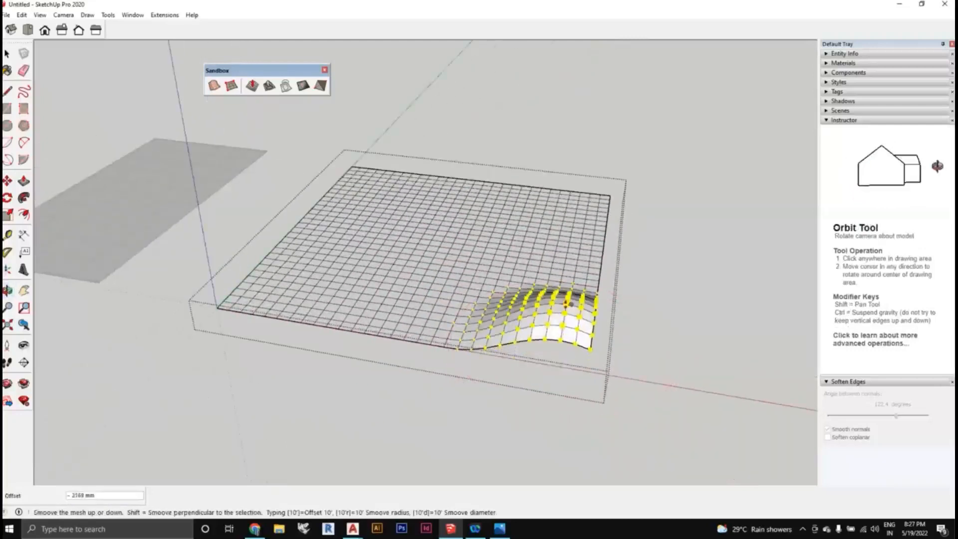
left_click(563, 305)
middle_click_drag(563, 304, 630, 248)
left_click(629, 248)
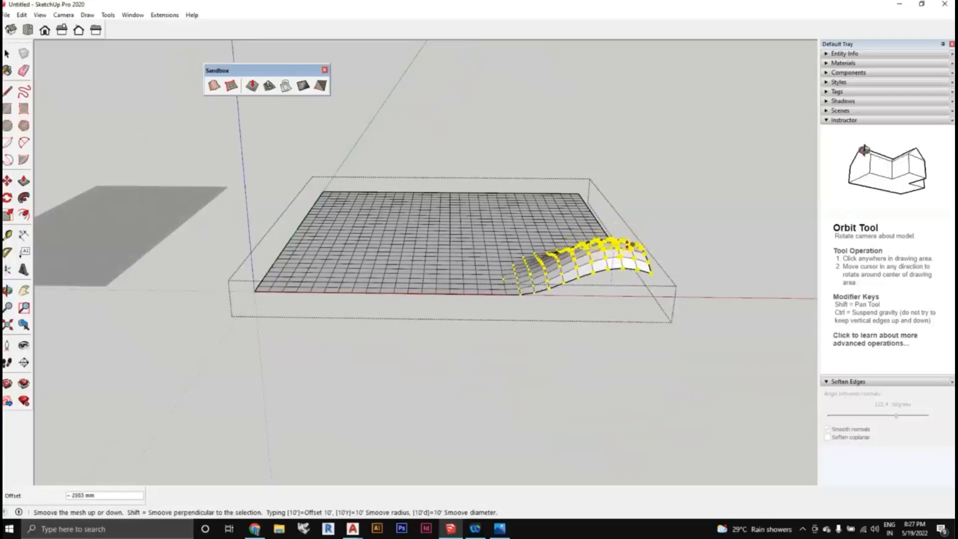
left_click(627, 236)
scroll(562, 343, "down", 1)
middle_click_drag(562, 343, 541, 382)
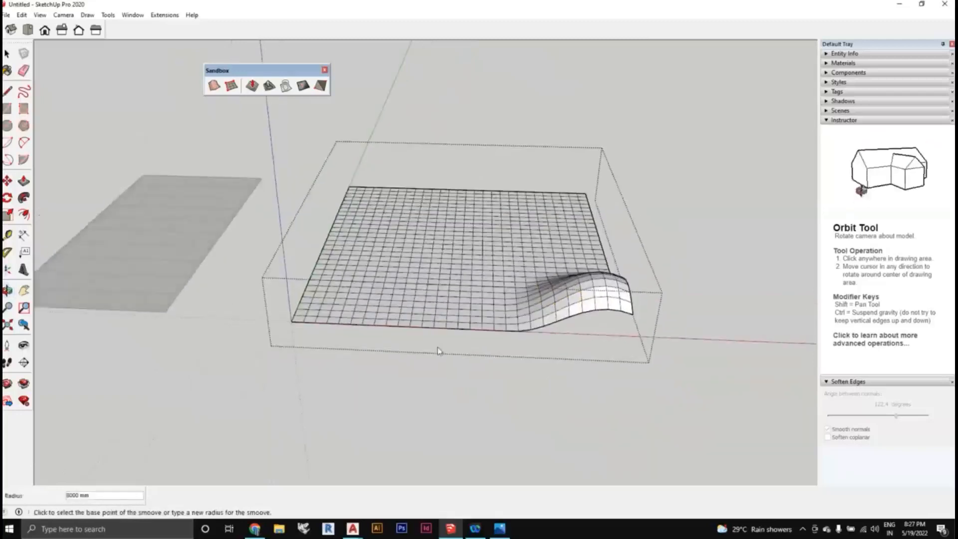
Smoove a hollow into the middle of the edge along the red axis and raise a mound near the origin corner.
scroll(440, 346, "up", 1)
middle_click_drag(463, 303, 474, 294)
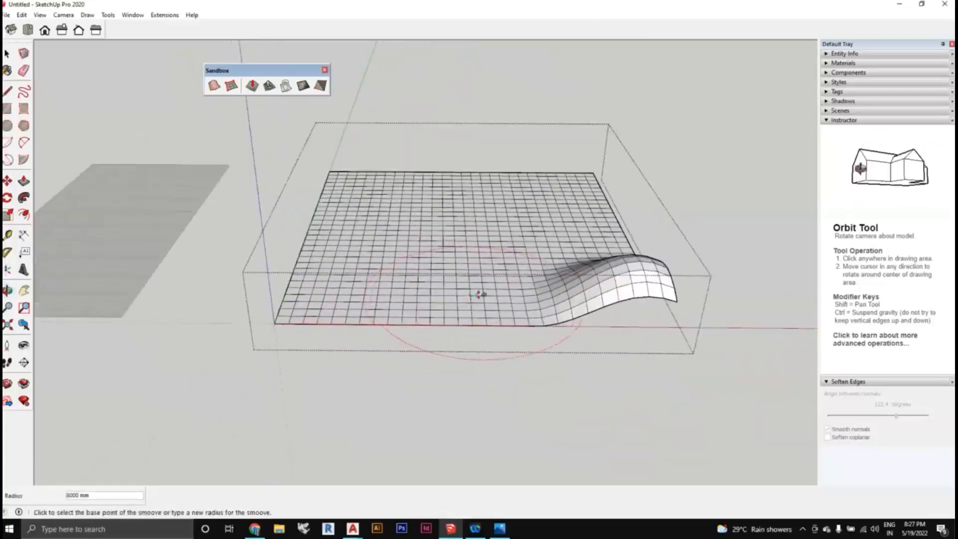
left_click(479, 295)
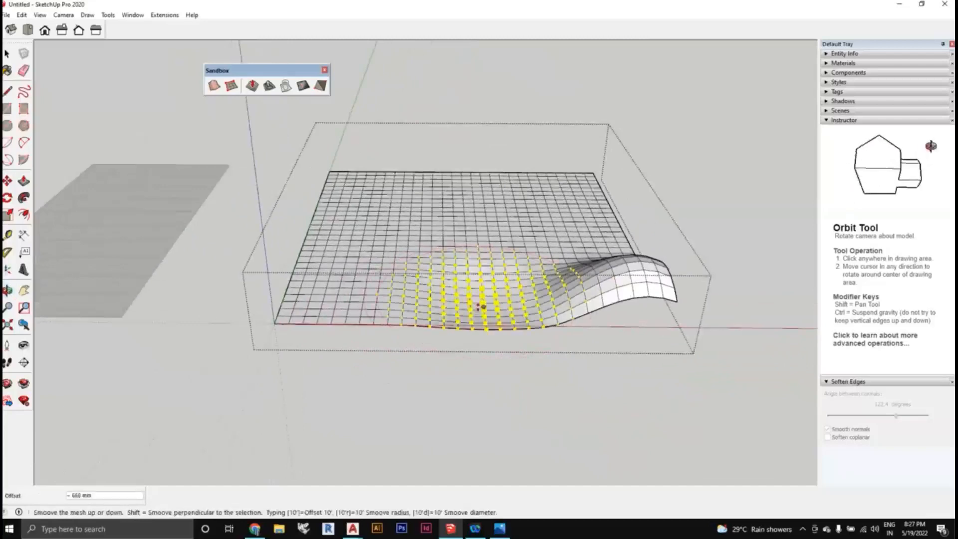
left_click(480, 320)
left_click(352, 304)
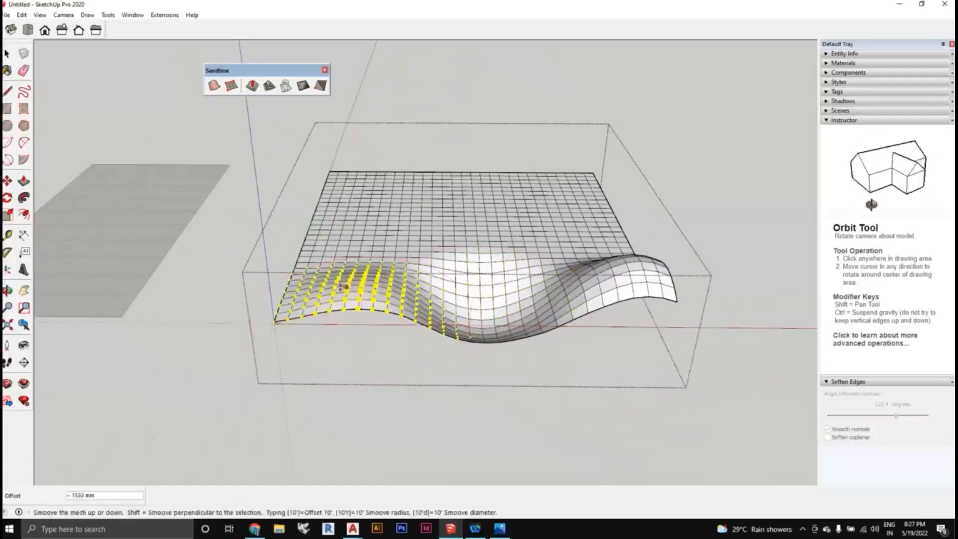
left_click(334, 279)
Set the Smoove radius to 5000 mm and raise a smaller mound along the edge beside the first hill.
middle_click_drag(334, 279, 429, 301)
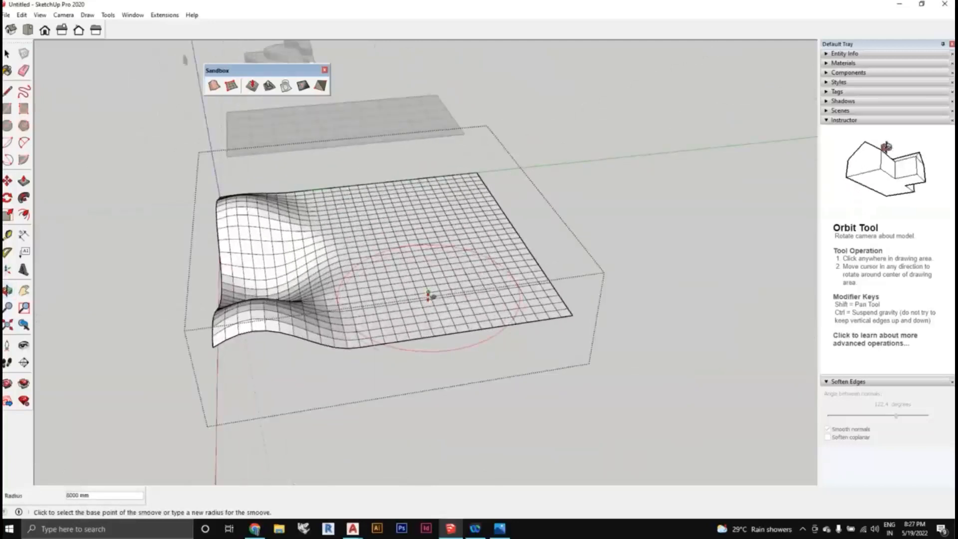
type("5000")
key("Return")
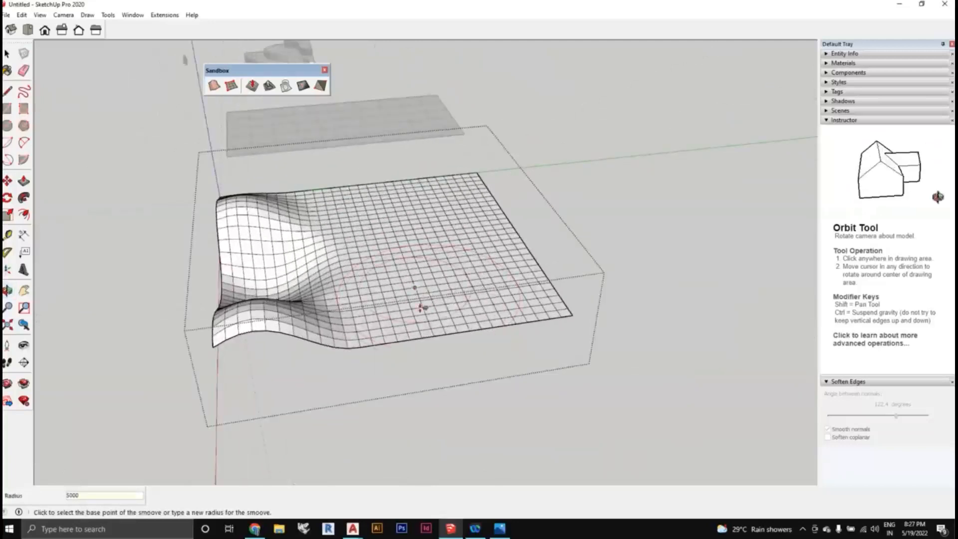
left_click(404, 317)
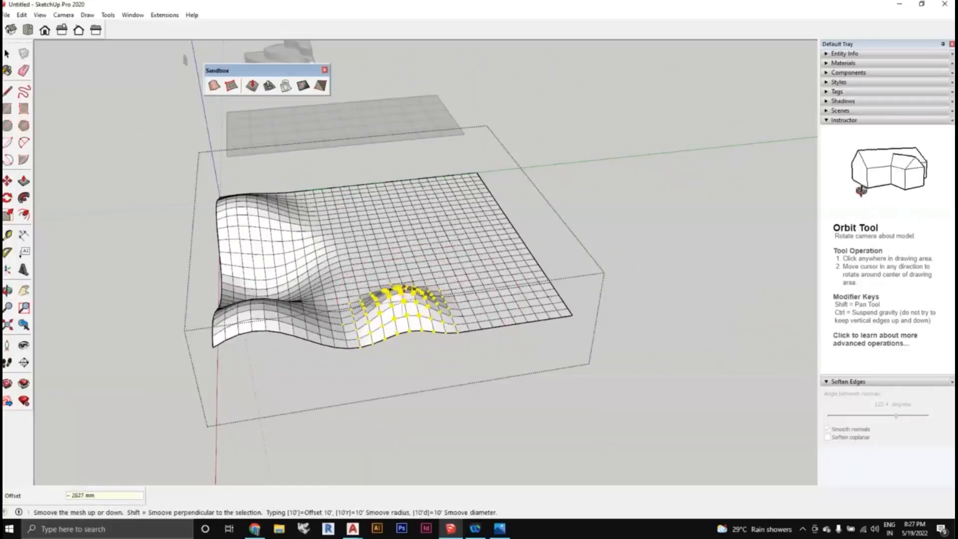
left_click(374, 299)
Set the Smoove radius to 11000 mm and push down the flat corner of the mesh nearest the coarser grid.
middle_click_drag(374, 300, 419, 269)
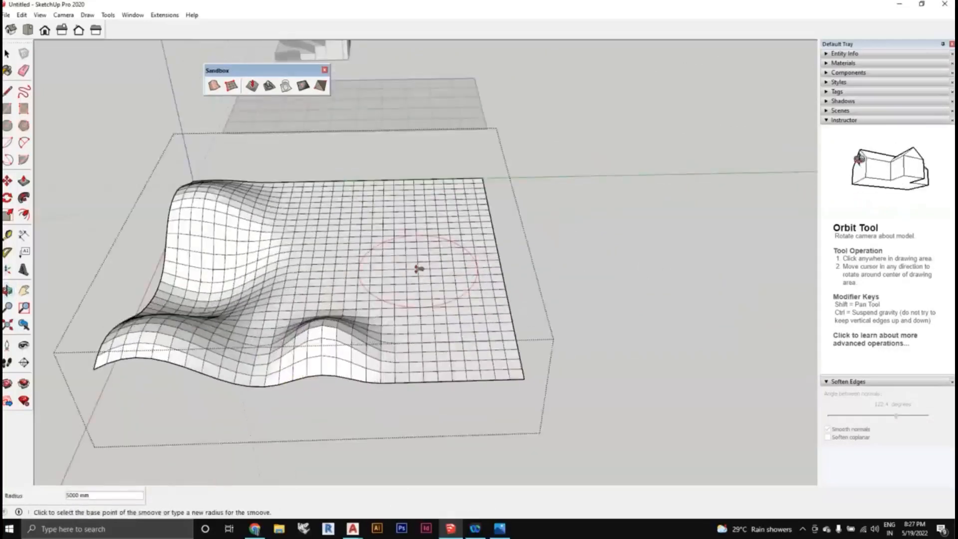
type("11000")
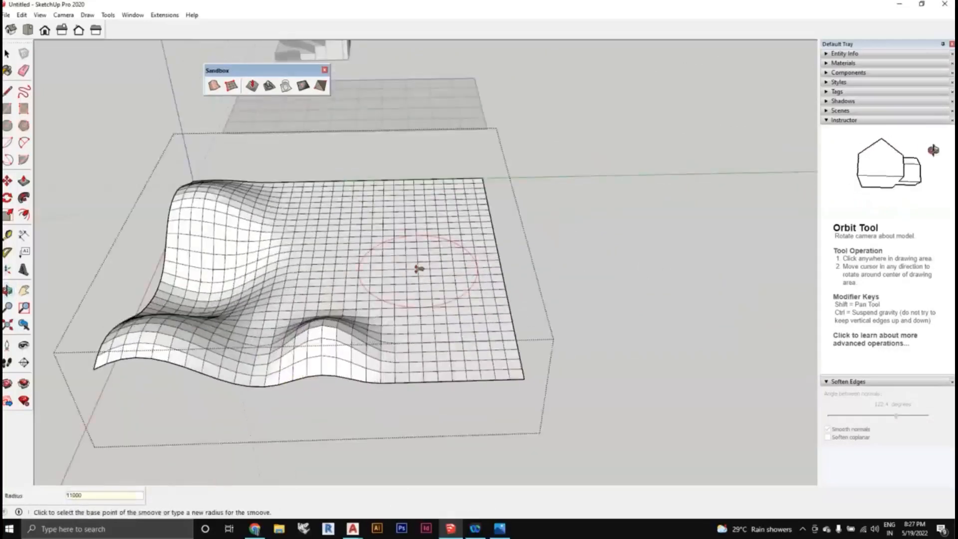
key("Return")
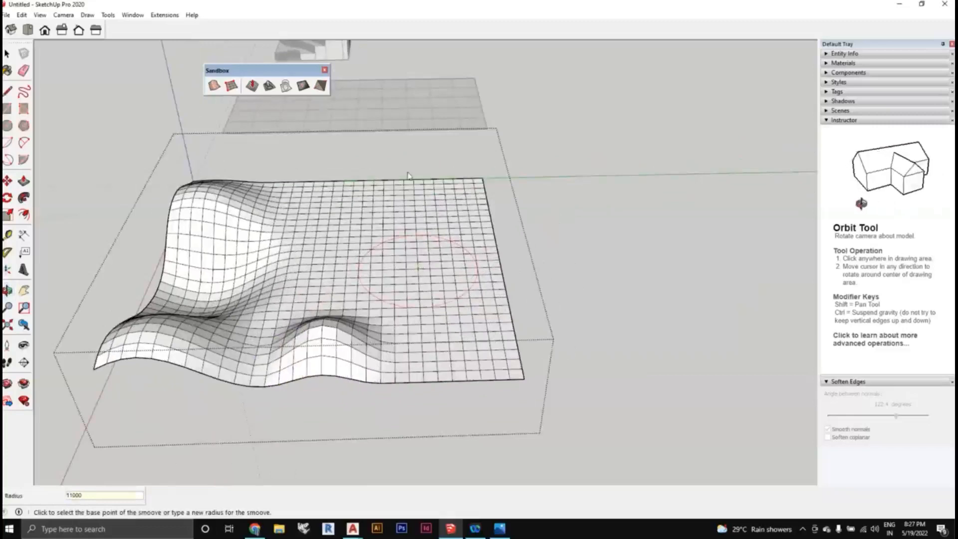
middle_click_drag(419, 269, 427, 209)
left_click(432, 218)
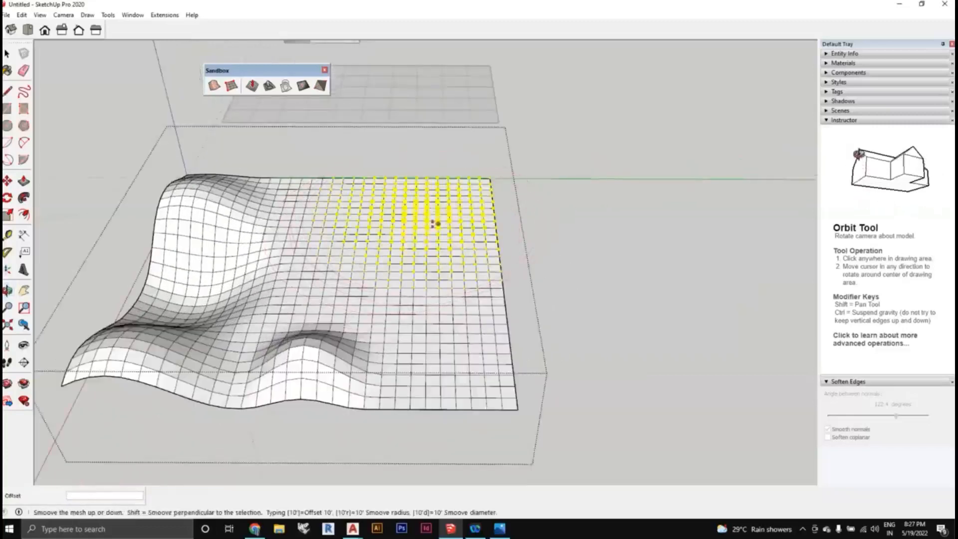
left_click(481, 212)
left_click(487, 218)
left_click(512, 255)
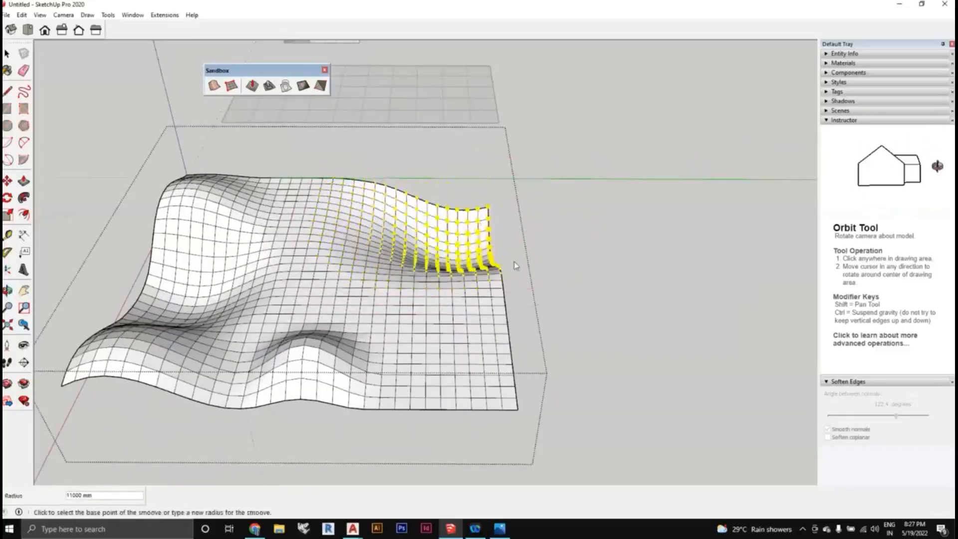
Smoove a tall hill at the mesh corner opposite the origin and adjust the surface around it.
middle_click_drag(519, 279, 469, 273)
left_click(536, 229)
left_click(587, 139)
left_click(426, 307)
left_click(429, 324)
left_click(483, 291)
left_click(501, 269)
Deepen the valley through the middle of the mesh and reshape its neighbouring slopes with Smoove.
left_click(469, 273)
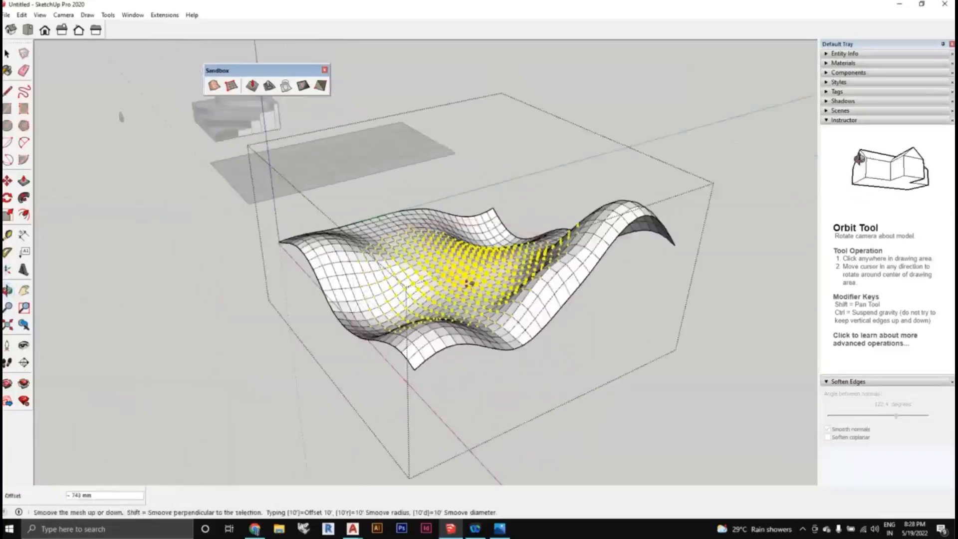
left_click(470, 312)
middle_click_drag(470, 314, 544, 266)
left_click(449, 391)
left_click(449, 369)
left_click(504, 268)
left_click(503, 294)
left_click(544, 265)
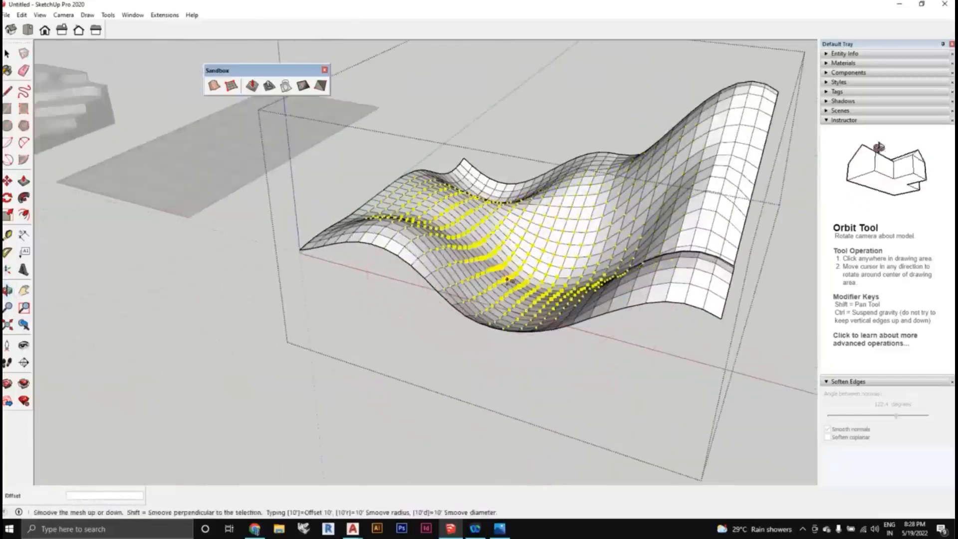
left_click(529, 320)
Raise the mound at the mesh's origin corner higher with Smoove and finish sculpting.
mouse_move(486, 323)
middle_mouse_down()
mouse_move(494, 274)
mouse_move(492, 318)
middle_mouse_up()
left_click(389, 289)
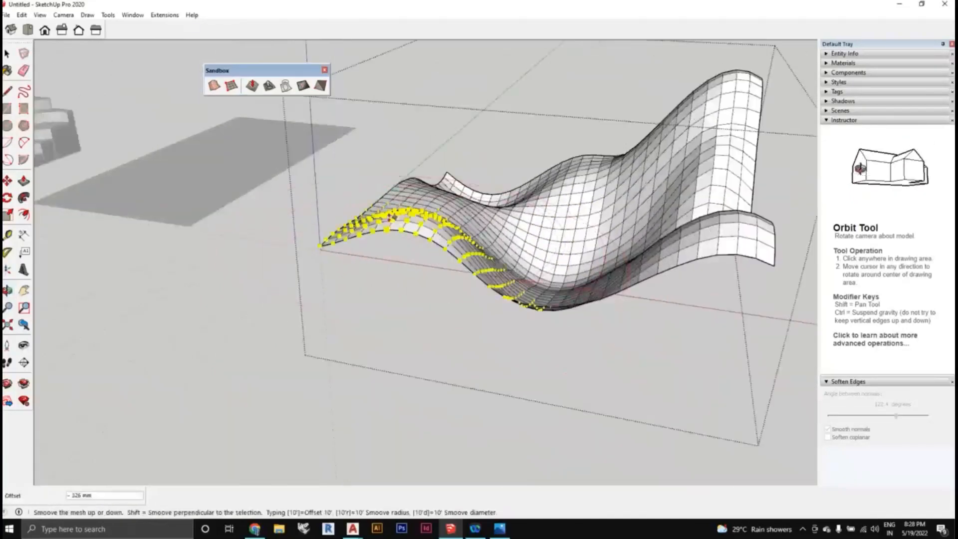
left_click(385, 235)
middle_click_drag(384, 235, 125, 150)
left_click(370, 220)
left_click(368, 221)
middle_click_drag(368, 221, 62, 186)
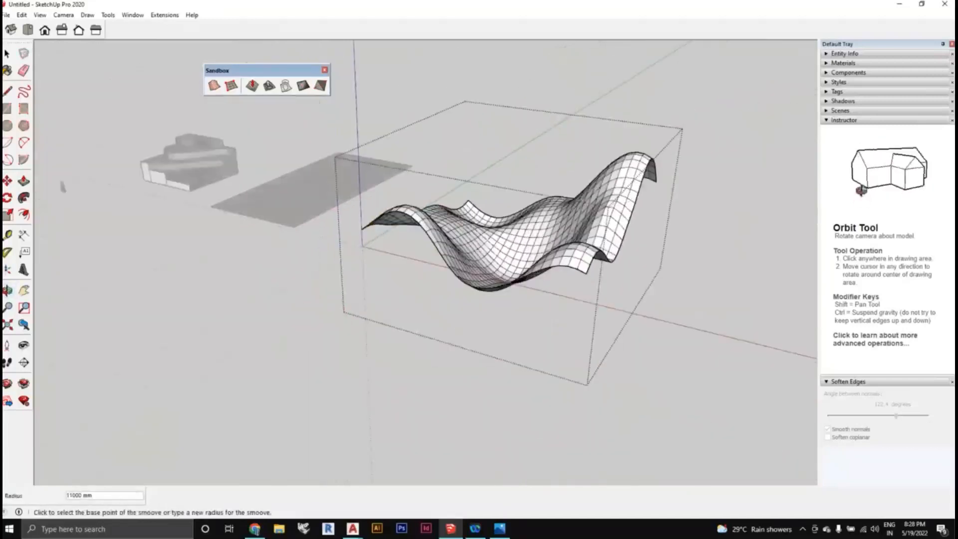
key("space")
Examine the shape of the sculpted mesh terrain from several sides.
middle_click_drag(497, 271, 569, 319)
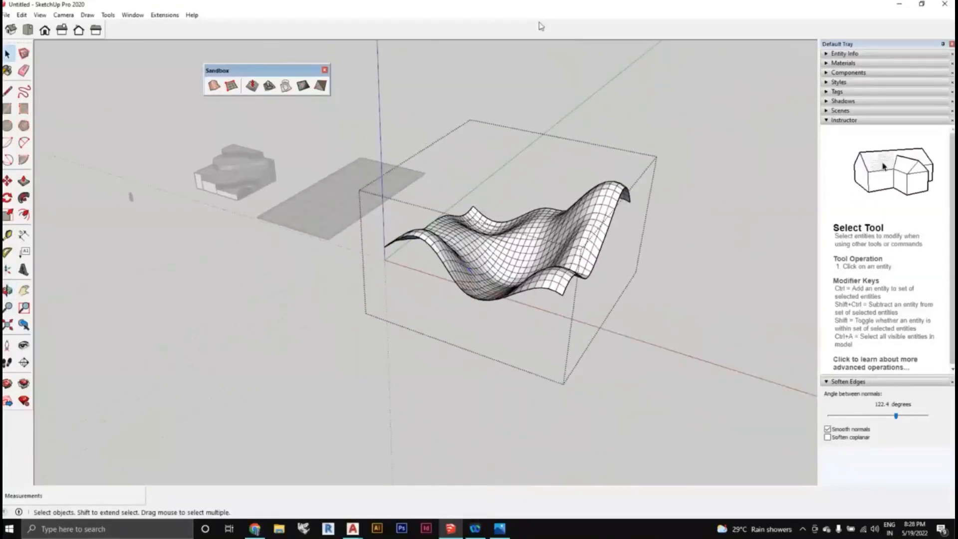
middle_click_drag(541, 162, 548, 295)
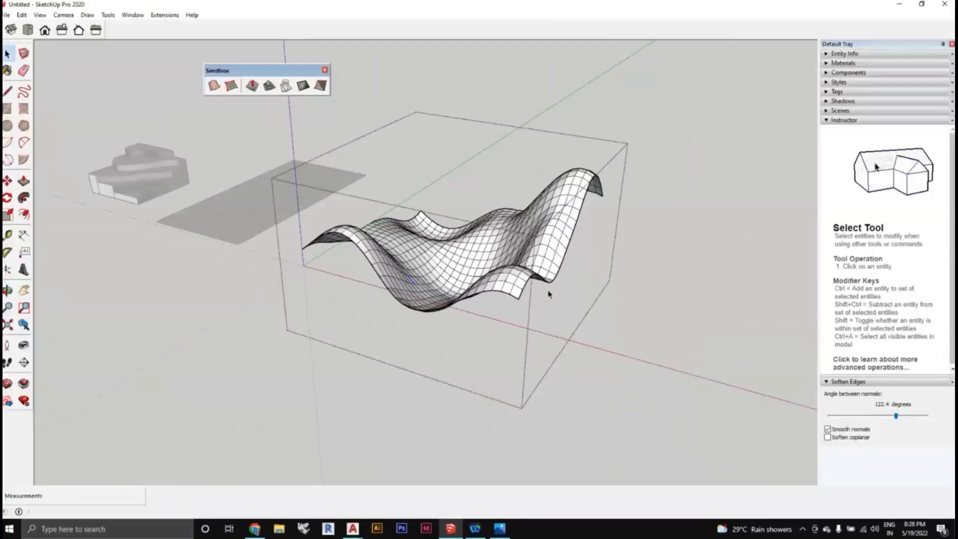
middle_click_drag(549, 294, 519, 324)
left_click(617, 353)
scroll(594, 342, "down", 3)
scroll(529, 309, "up", 2)
Select the sculpted mesh inside its group and try to push/pull its surface.
double_click(518, 324)
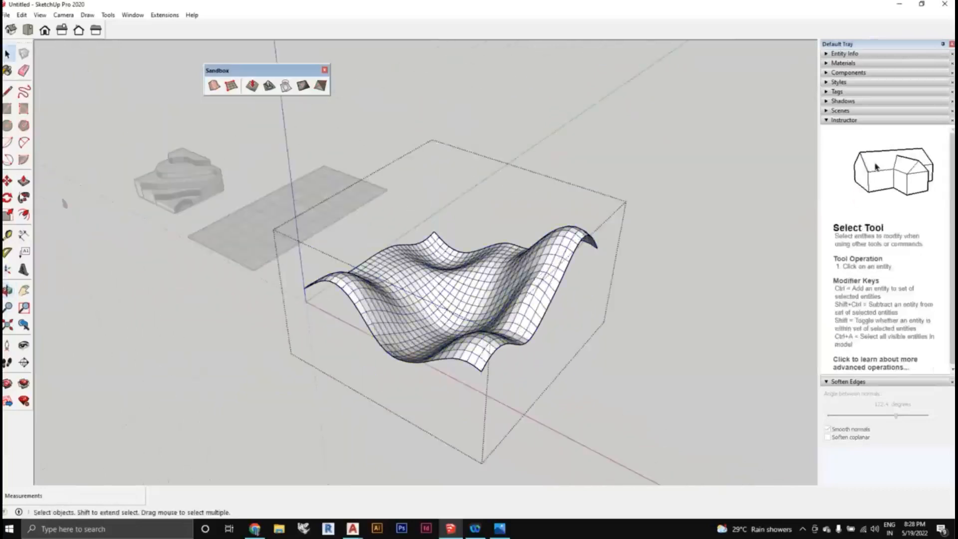
left_click(20, 184)
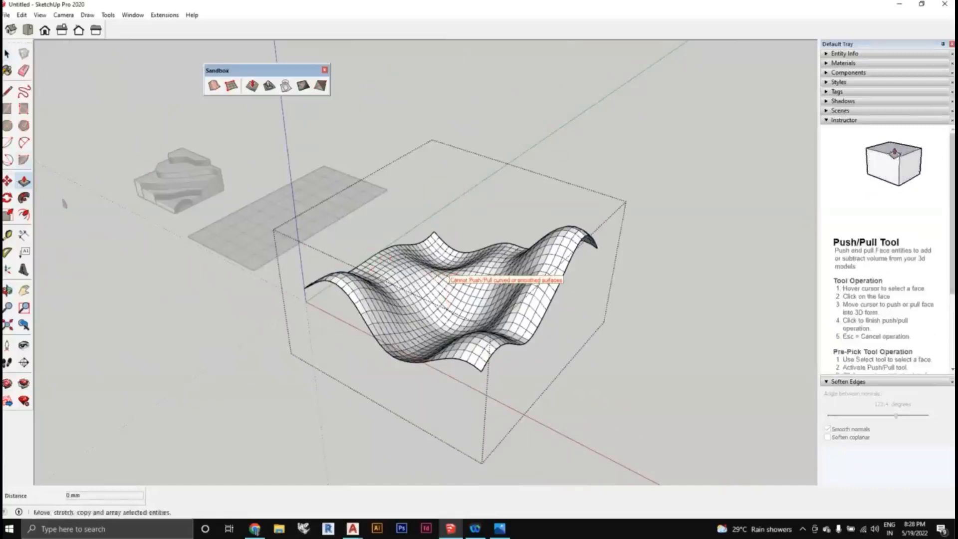
left_click(7, 182)
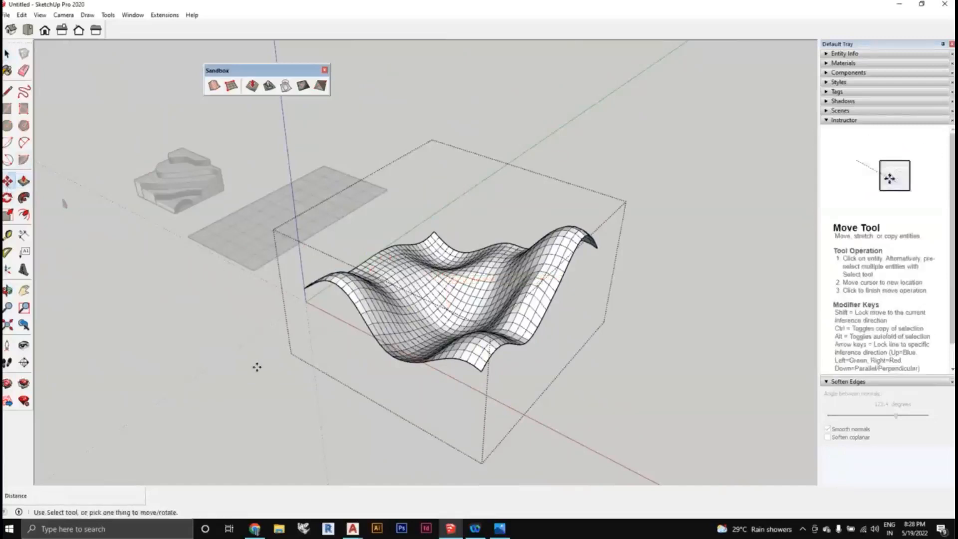
left_click(8, 54)
Leave the mesh group and examine the sculpted terrain beside the coarser grid and the stepped terrain.
middle_click_drag(62, 201, 429, 288)
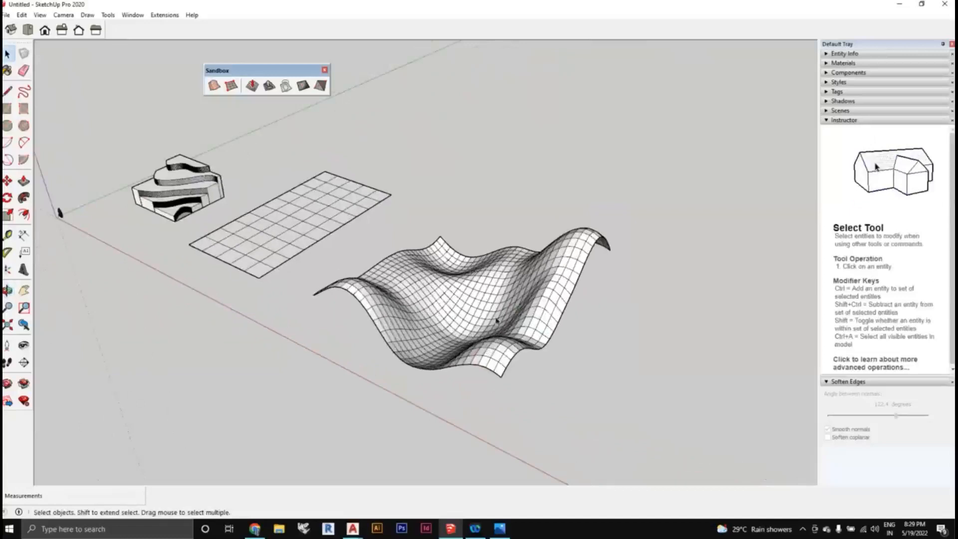
middle_click_drag(496, 320, 472, 289)
scroll(466, 287, "up", 2)
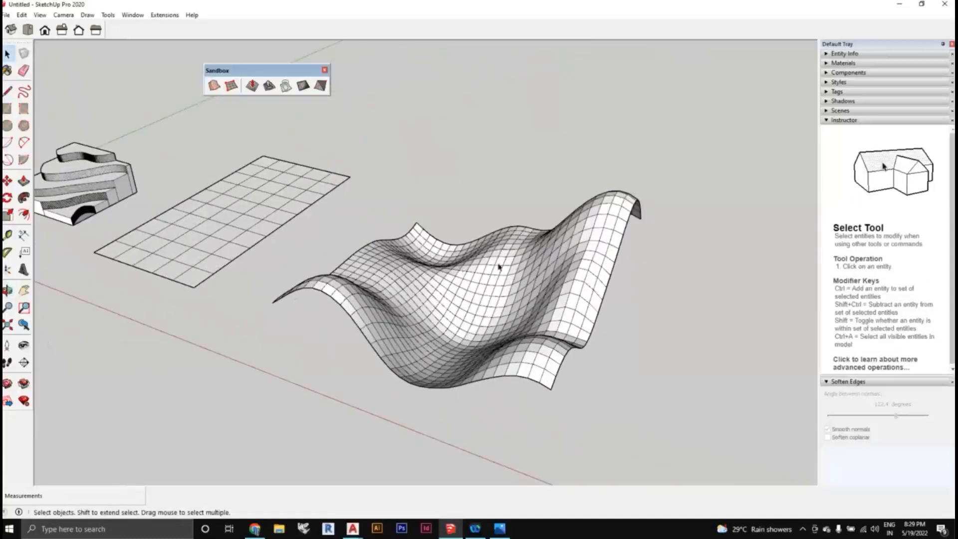
scroll(498, 267, "down", 4)
mouse_move(504, 280)
middle_mouse_down()
mouse_move(451, 287)
mouse_move(486, 284)
middle_mouse_up()
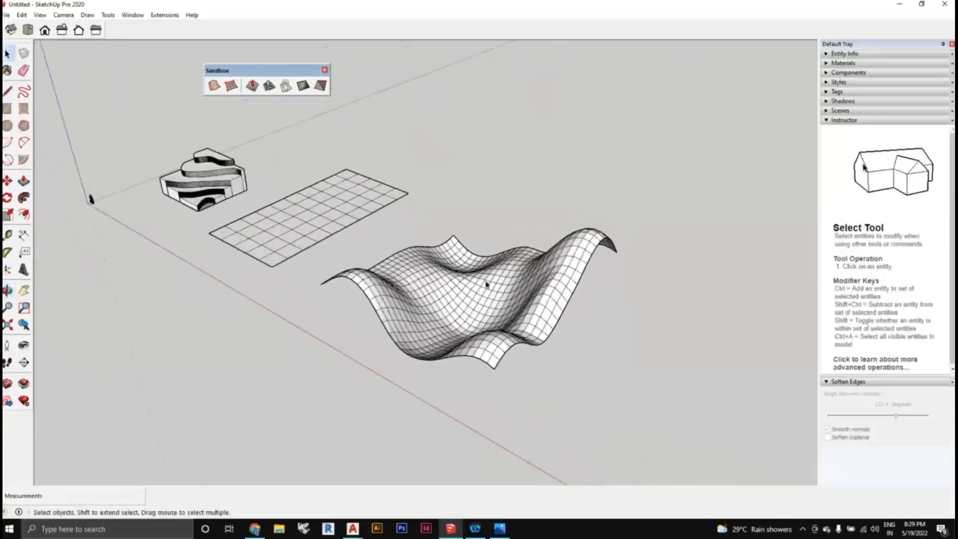
scroll(486, 284, "down", 2)
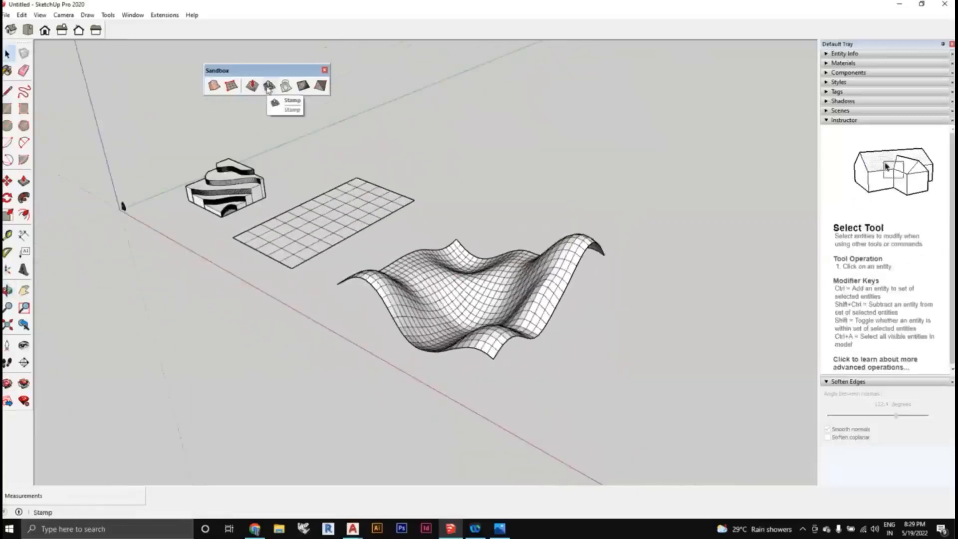
middle_click_drag(422, 329, 443, 338)
scroll(423, 337, "up", 2)
scroll(434, 336, "down", 1)
scroll(444, 338, "up", 3)
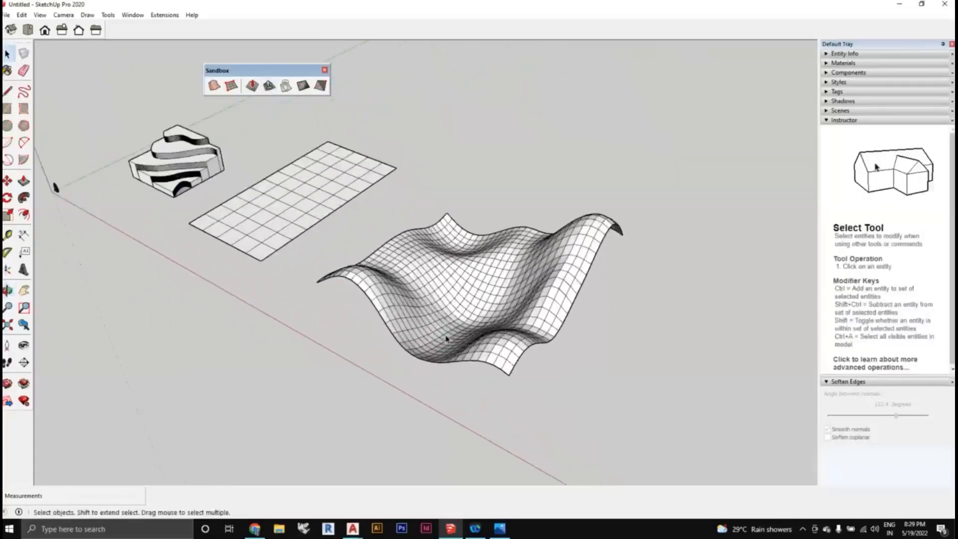
Draw a rectangle on the ground beyond the sculpted mesh.
scroll(446, 335, "down", 1)
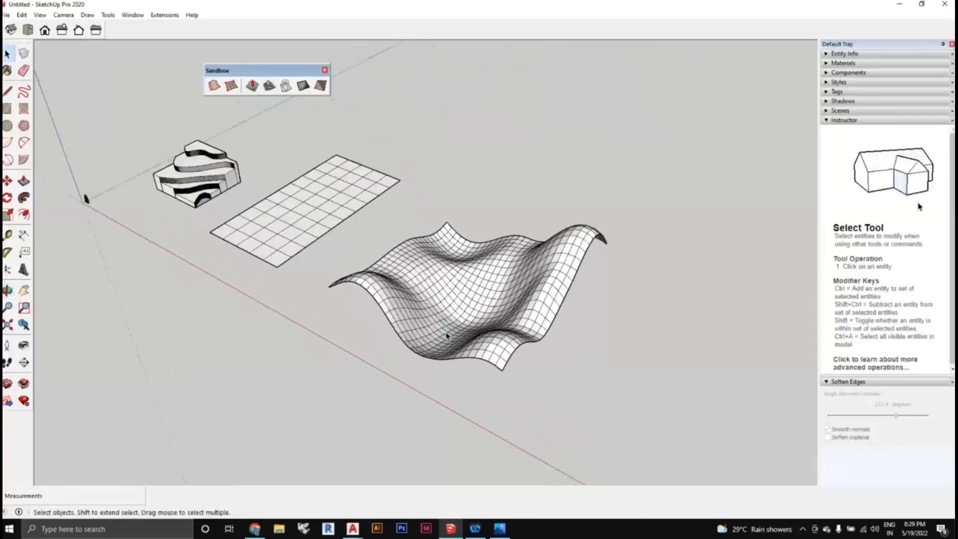
scroll(446, 336, "down", 1)
middle_click_drag(448, 335, 478, 313)
scroll(478, 314, "up", 2)
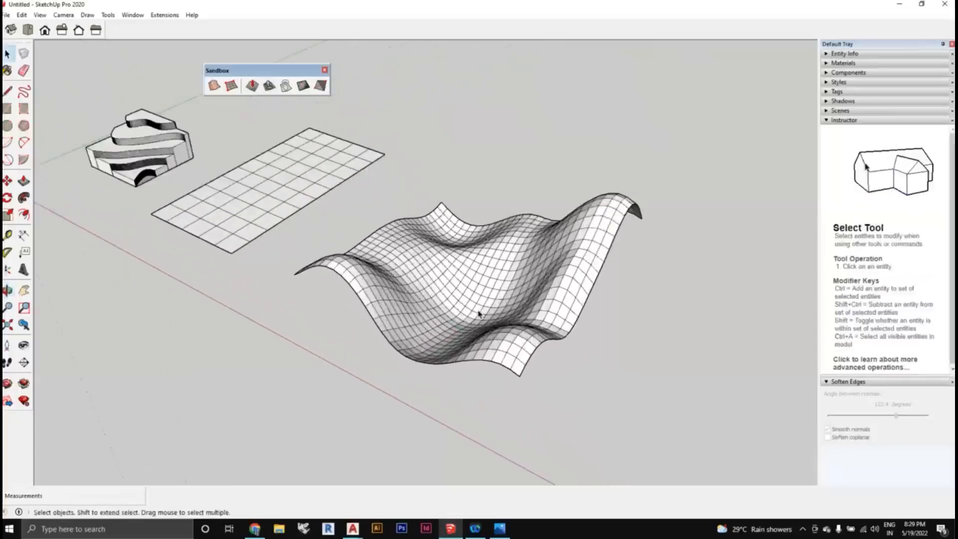
scroll(478, 313, "down", 1)
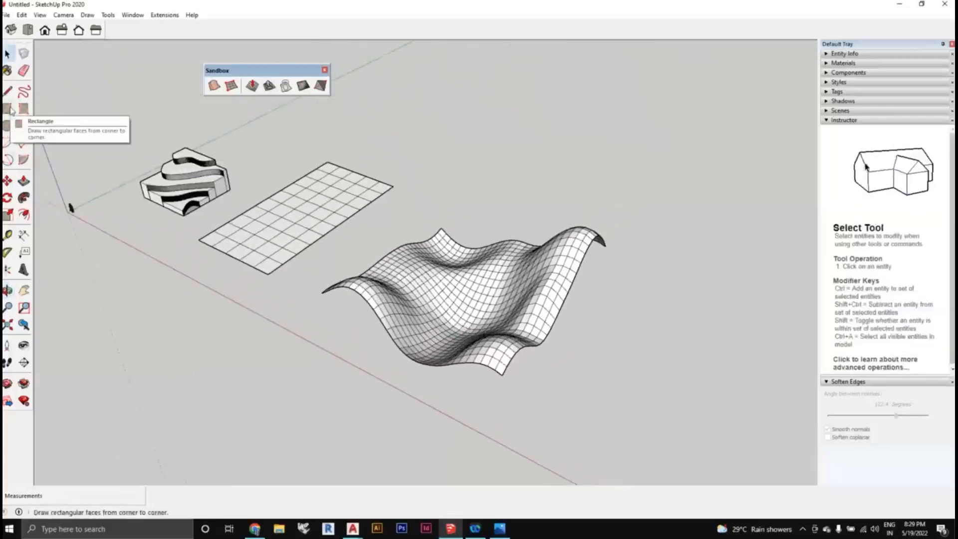
left_click(11, 111)
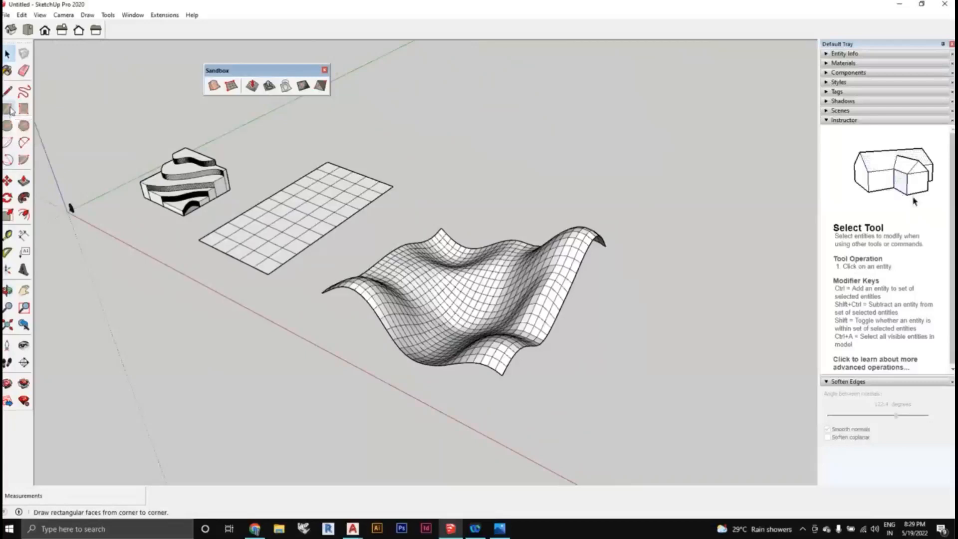
scroll(560, 417, "down", 2)
middle_click_drag(561, 417, 509, 324, "shift")
scroll(504, 324, "up", 1)
left_click(482, 331)
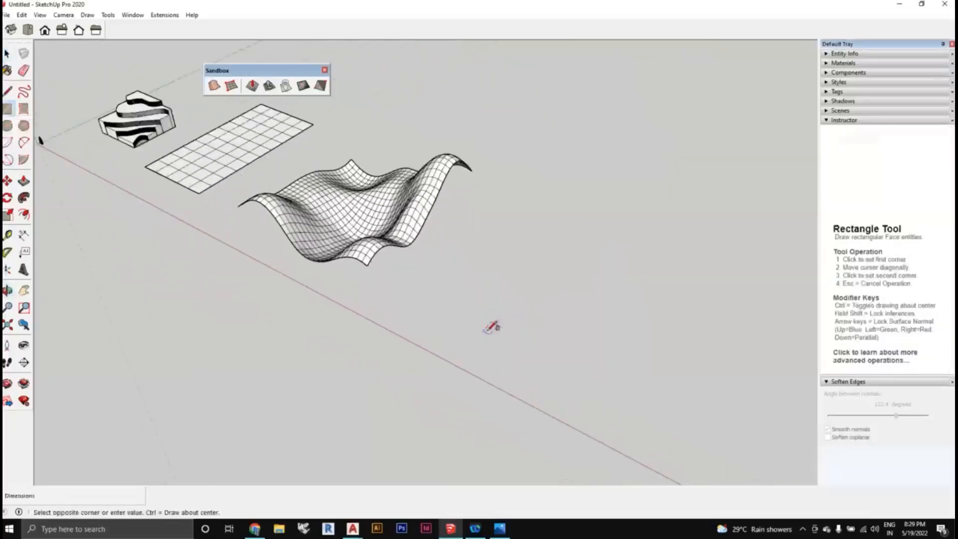
left_click(602, 306)
middle_click_drag(530, 359, 550, 330)
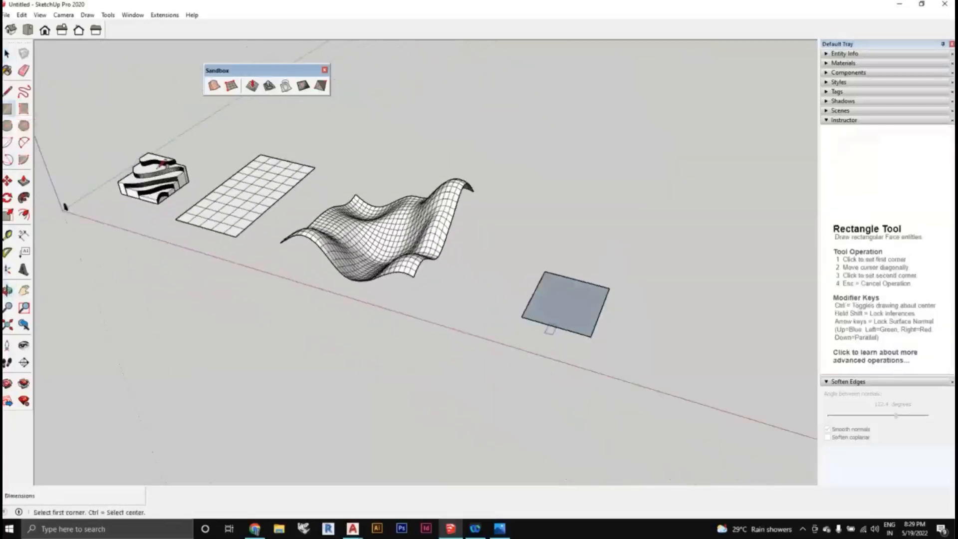
Select the rectangle and move it about 40000 mm over the middle of the sculpted mesh as seen from above.
key("space")
middle_click_drag(359, 384, 615, 354)
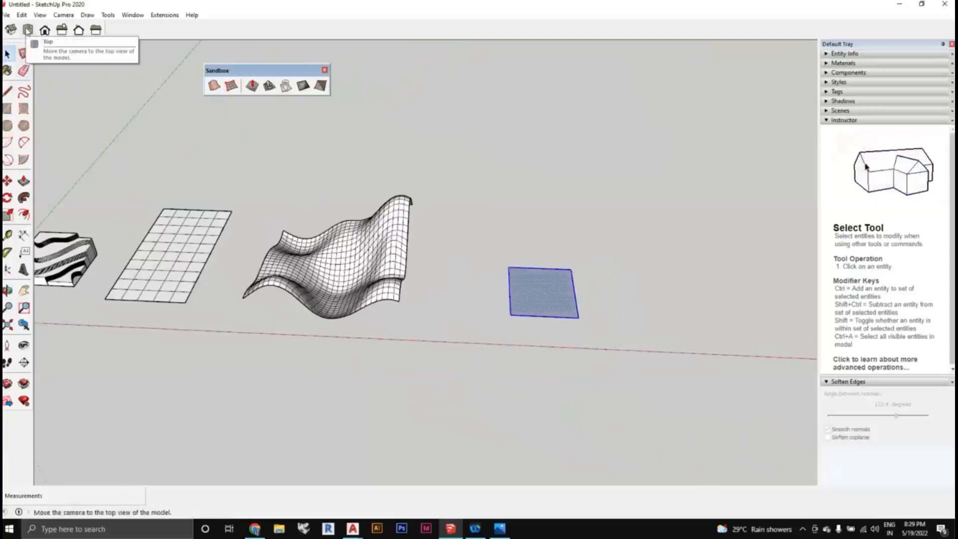
left_click(27, 30)
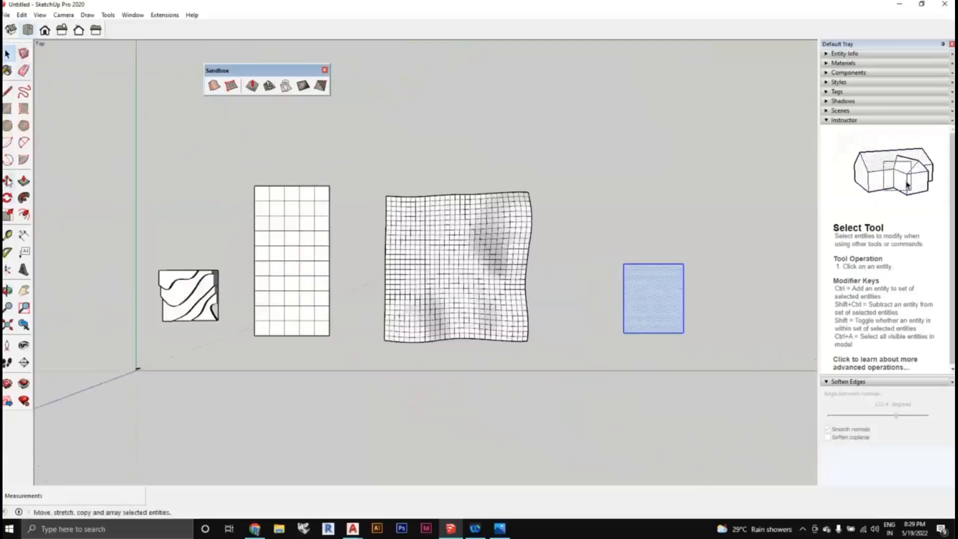
left_click(7, 181)
left_click(626, 333)
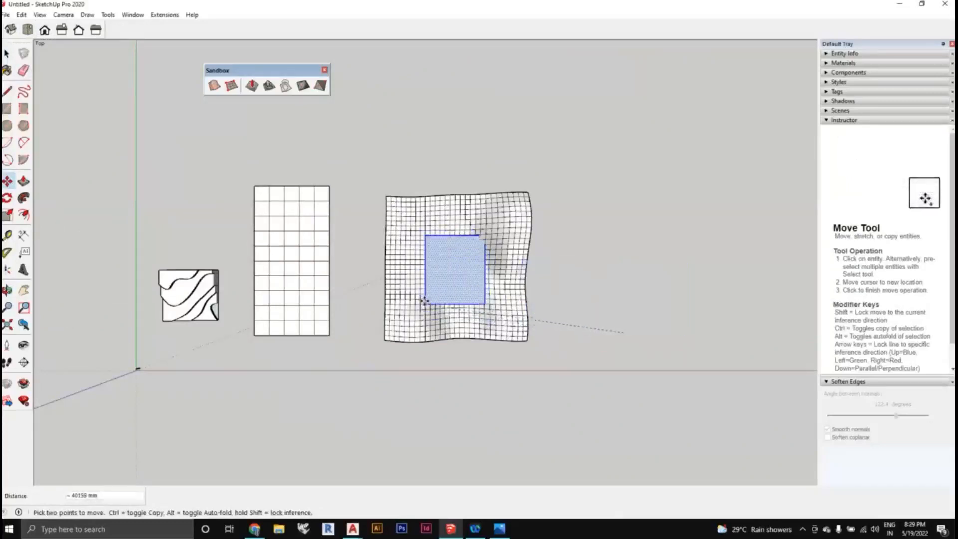
left_click(427, 301)
Move the rectangle straight up so it floats well above the sculpted mesh.
middle_click_drag(587, 380, 529, 349)
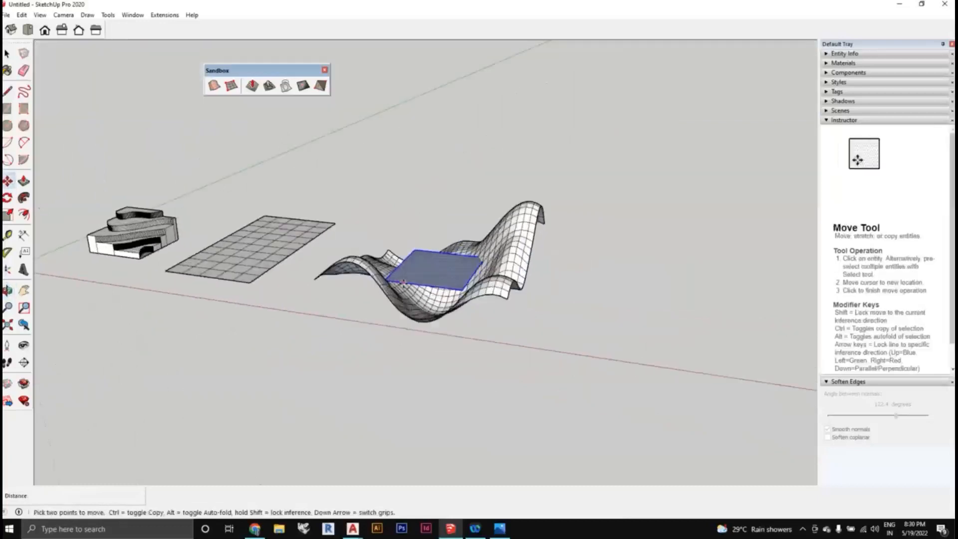
left_click(403, 282)
left_click(389, 152)
middle_click_drag(389, 152, 476, 374)
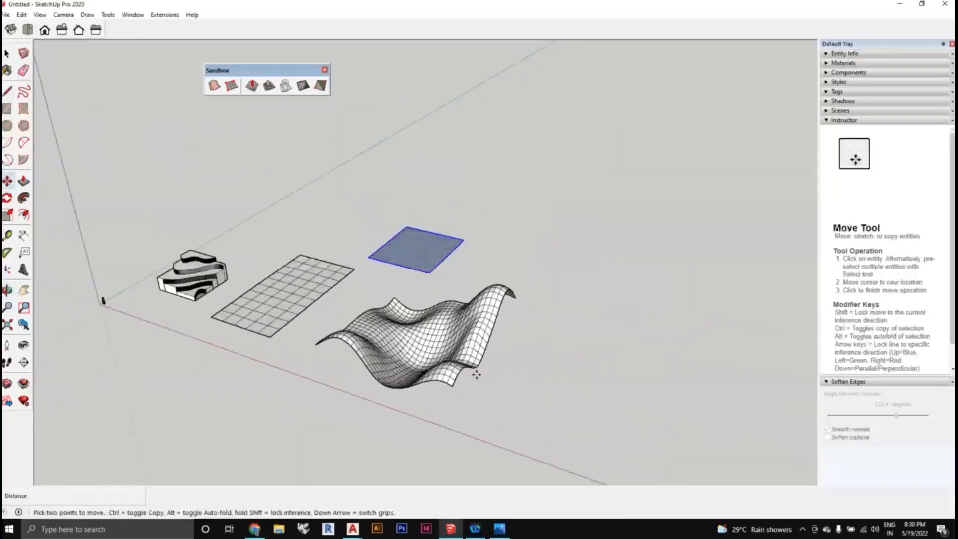
scroll(479, 379, "up", 3)
key("space")
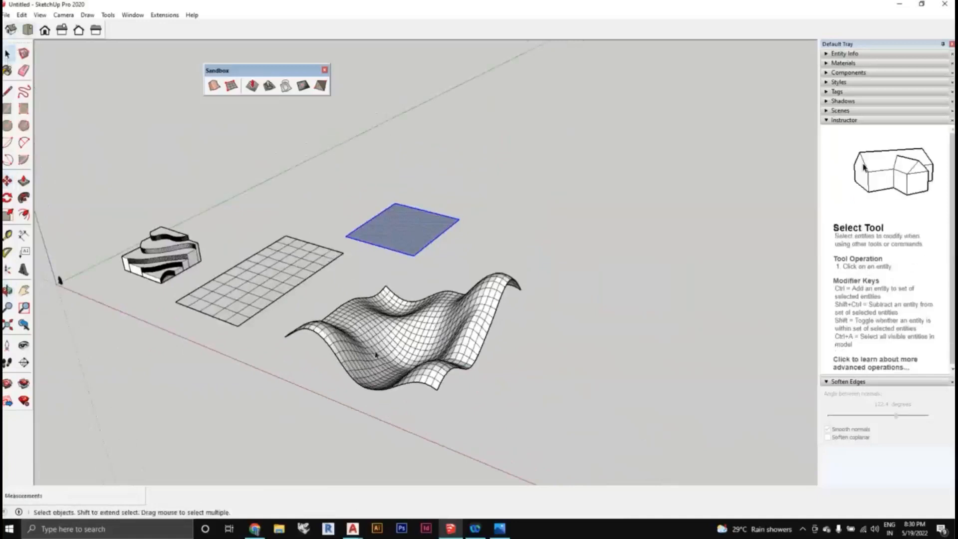
middle_click_drag(376, 354, 463, 366)
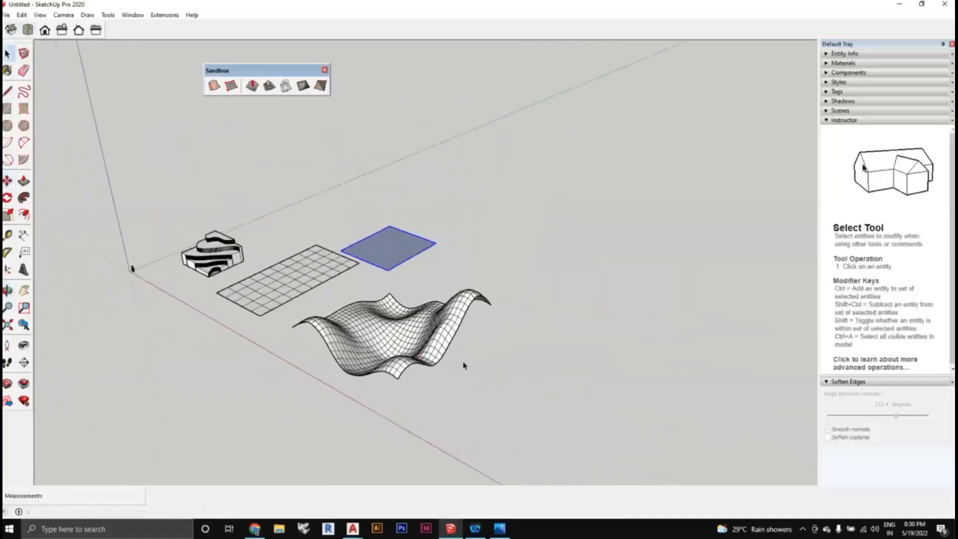
Stamp the floating rectangle into the sculpted mesh with the preset offset, placing it as a raised flat platform.
left_click(272, 89)
scroll(384, 253, "up", 1)
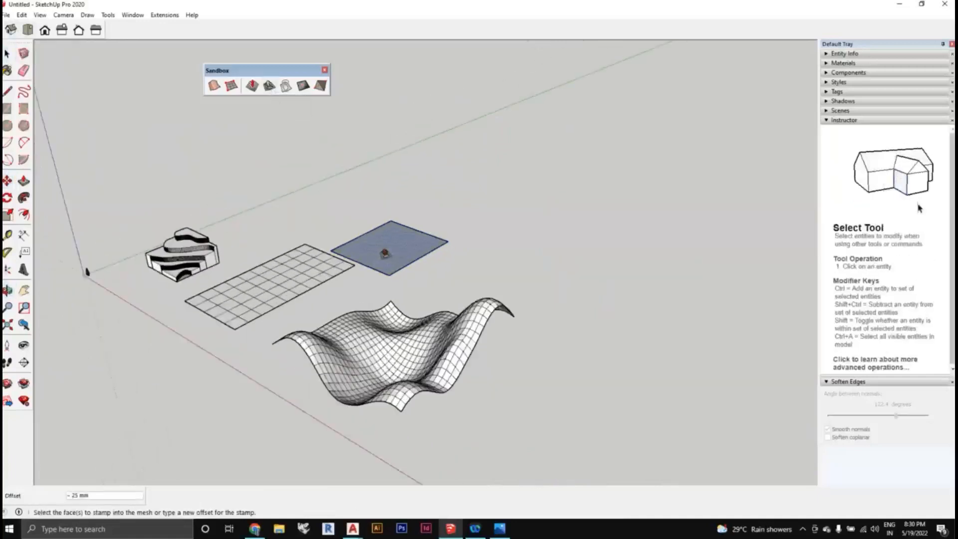
left_click(388, 254)
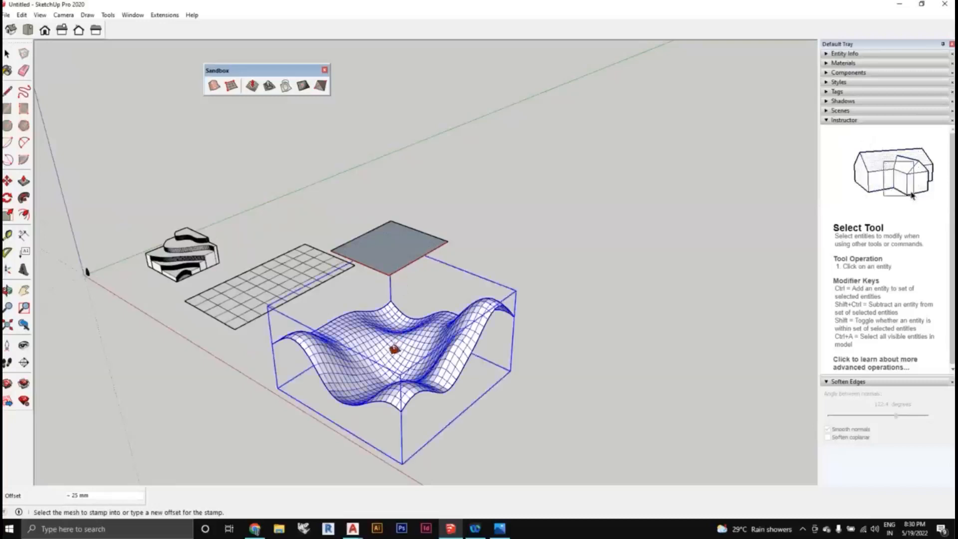
left_click(394, 349)
middle_click_drag(404, 338, 393, 322)
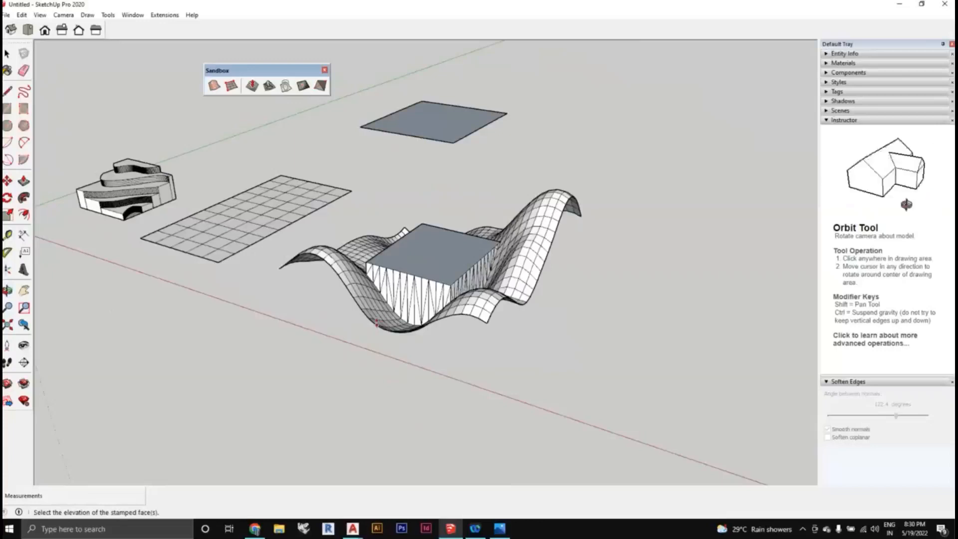
middle_click_drag(377, 323, 377, 323)
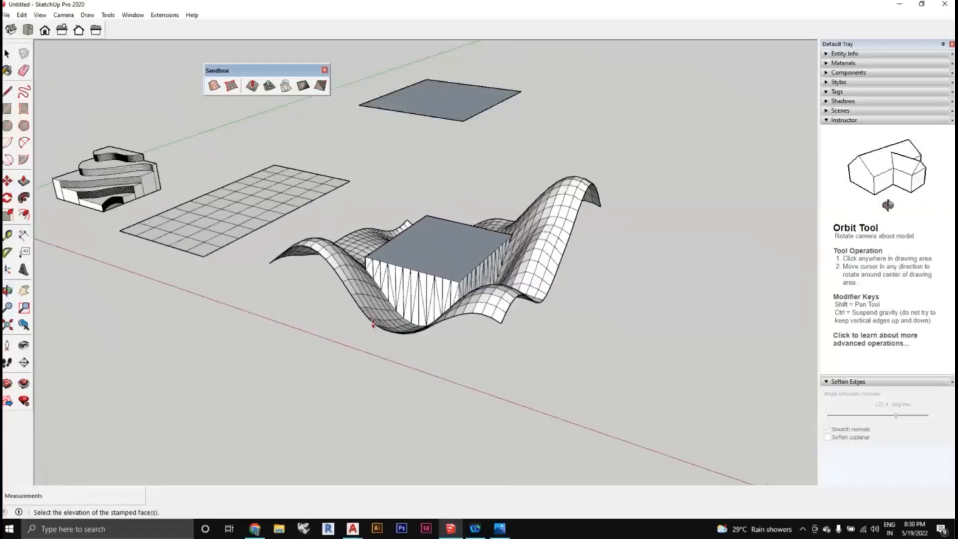
left_click(375, 329)
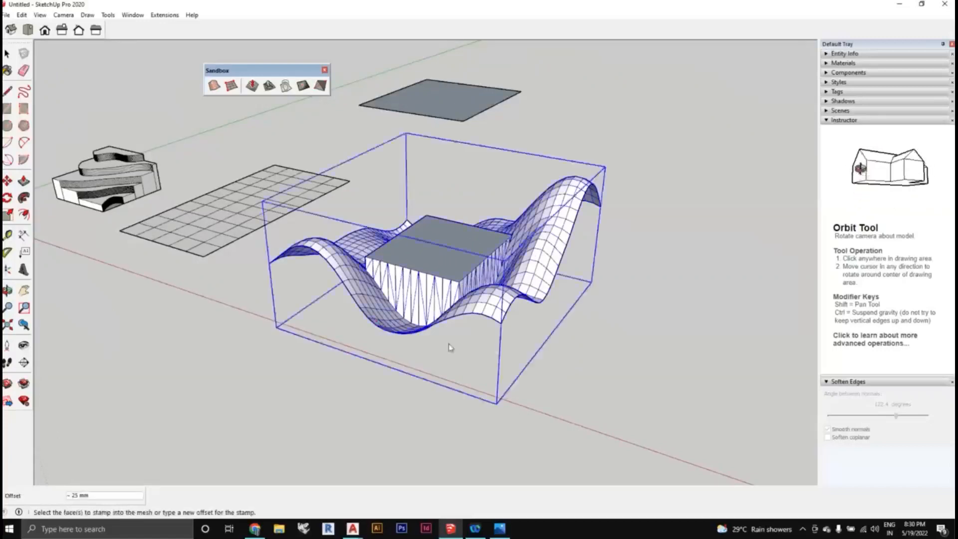
mouse_move(451, 348)
middle_mouse_down()
mouse_move(513, 378)
mouse_move(492, 388)
mouse_move(466, 333)
mouse_move(442, 324)
mouse_move(482, 340)
mouse_move(426, 209)
mouse_move(425, 224)
mouse_move(306, 269)
middle_mouse_up()
key("space")
left_click(443, 324)
scroll(301, 265, "down", 4)
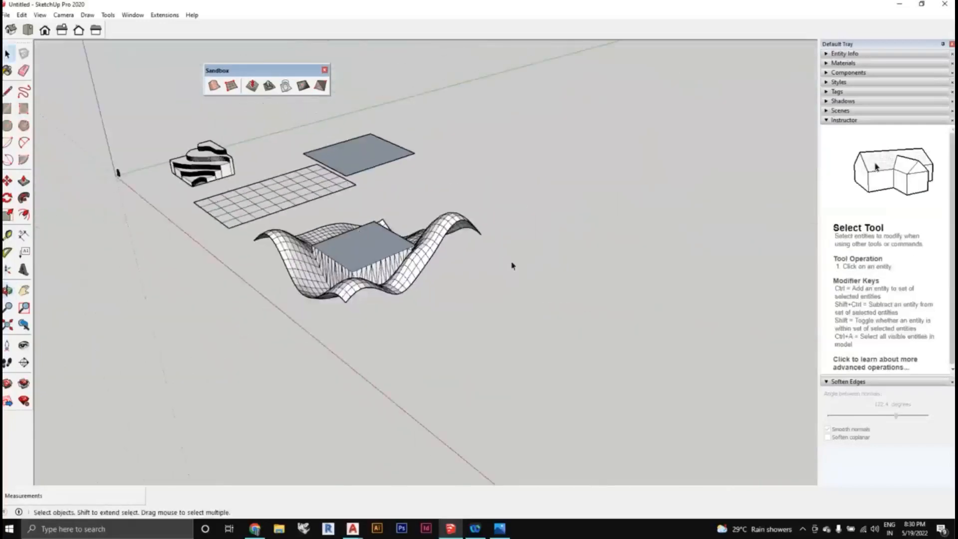
Draw an upright rectangular outline about 7600 mm high with lines on the empty ground beside the mesh.
scroll(501, 270, "down", 2)
key("l")
scroll(472, 321, "down", 2)
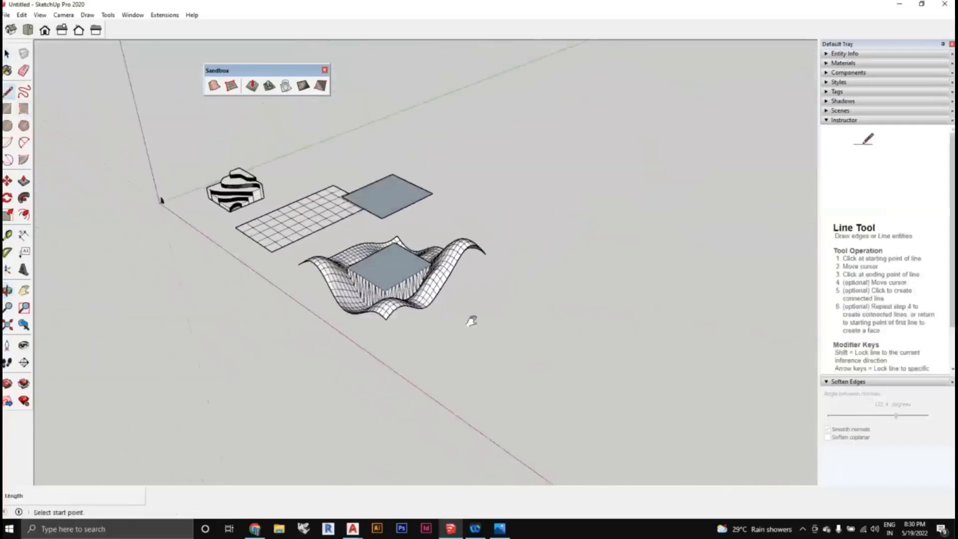
middle_click_drag(471, 321, 387, 302)
left_click(448, 283)
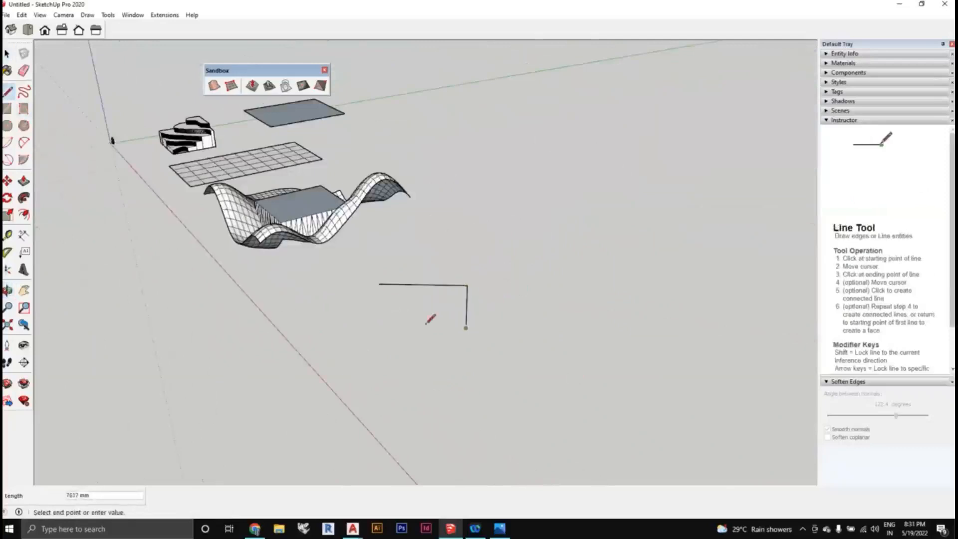
left_click(380, 328)
left_click(380, 285)
middle_click_drag(412, 367, 464, 323)
Draw a rectangle on the ground beside the mesh and pull it up into a box about 7720 mm high.
key("r")
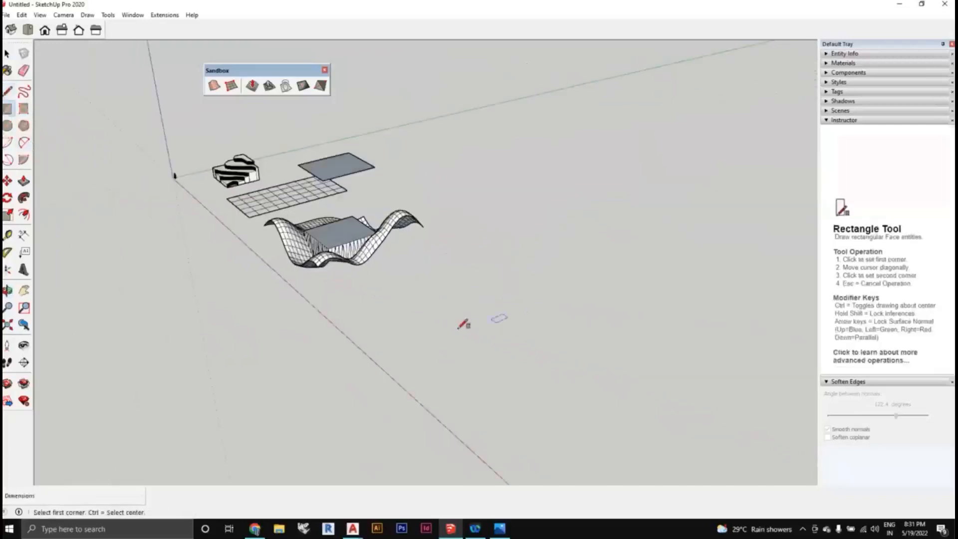
left_click(458, 328)
left_click(473, 271)
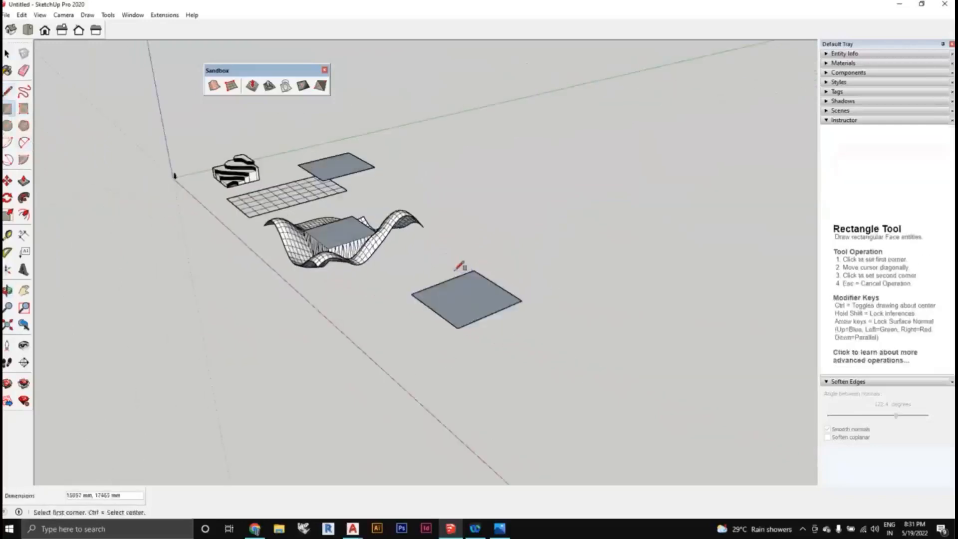
left_click(24, 180)
scroll(466, 305, "up", 3)
left_click(493, 314)
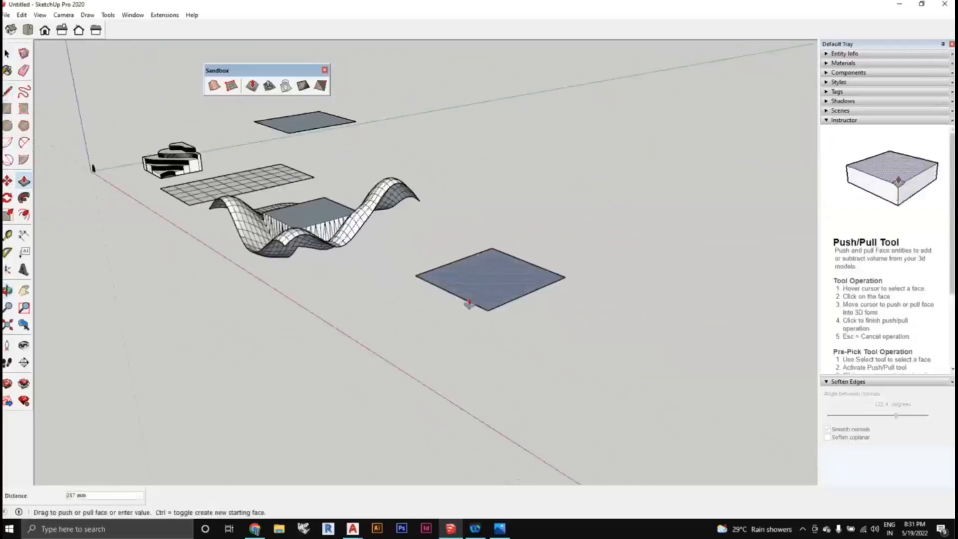
left_click(469, 328)
middle_click_drag(469, 328, 487, 320)
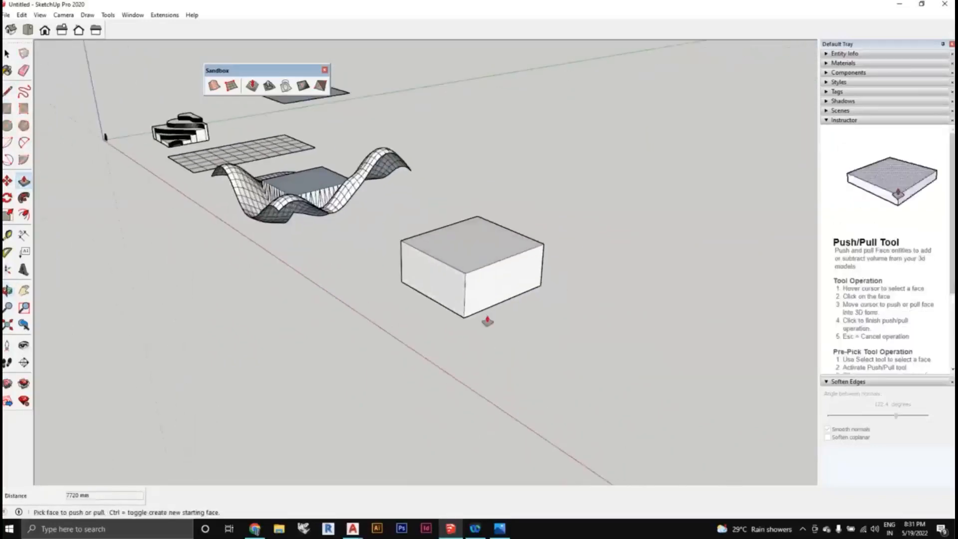
Enlarge the box's bottom face about its centre, by about 1.3 along the green axis, to form a tapered block.
left_click(8, 216)
middle_click_drag(502, 387, 454, 268)
left_click(451, 269)
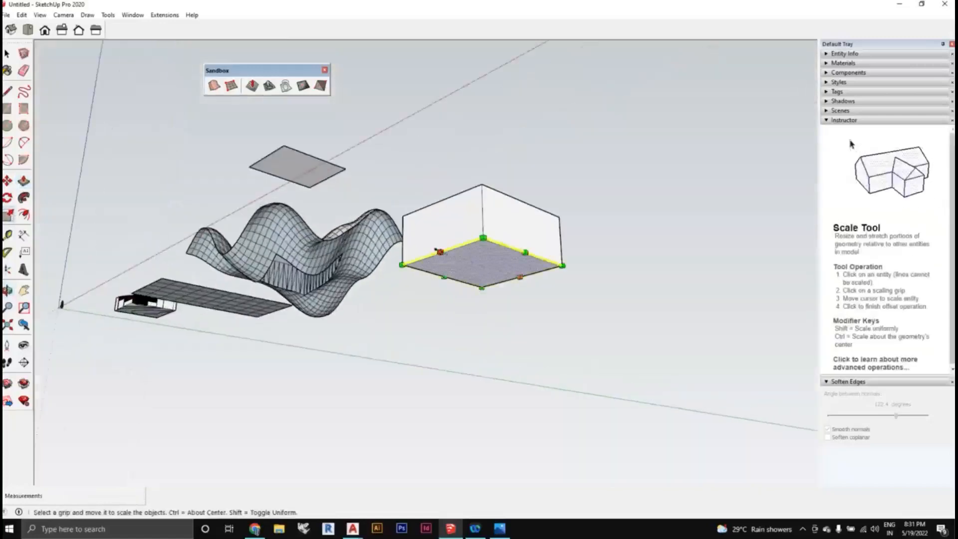
left_click(439, 251)
left_click(426, 248)
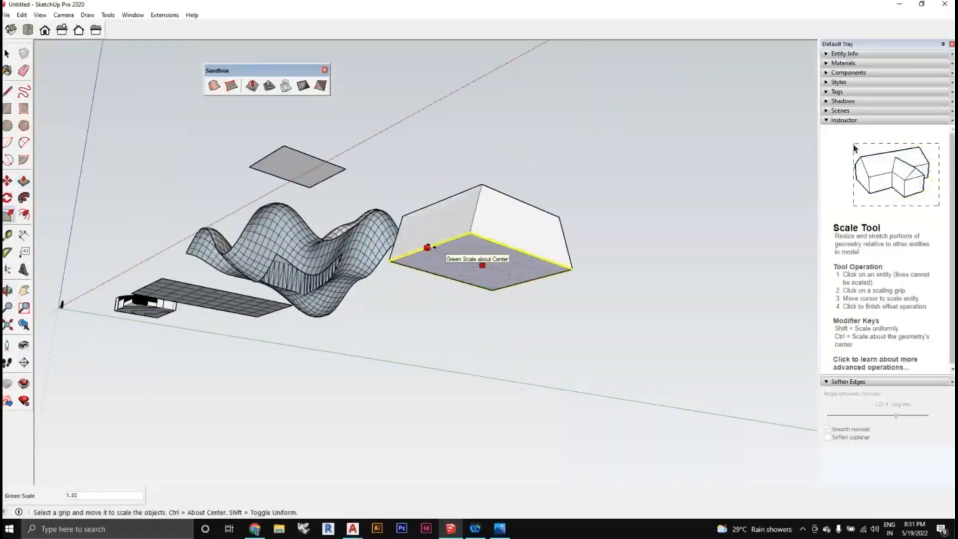
middle_click_drag(551, 295, 432, 354)
middle_click_drag(579, 331, 447, 332)
scroll(539, 381, "down", 3)
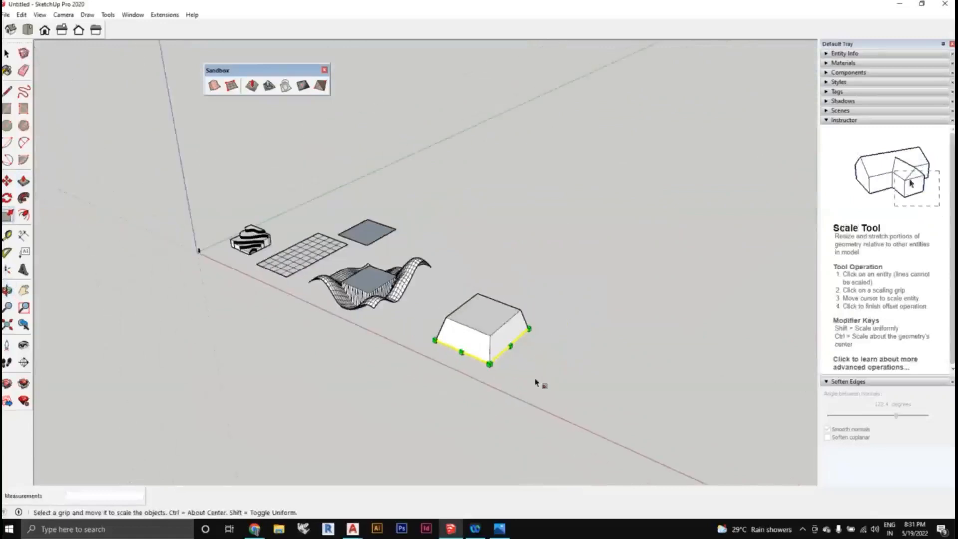
Undo the tapered block and the stamp to restore the plain sculpted mesh.
left_click(7, 53)
key("ctrl+z")
key("ctrl+z")
key("ctrl+z")
key("ctrl+z")
key("ctrl+z")
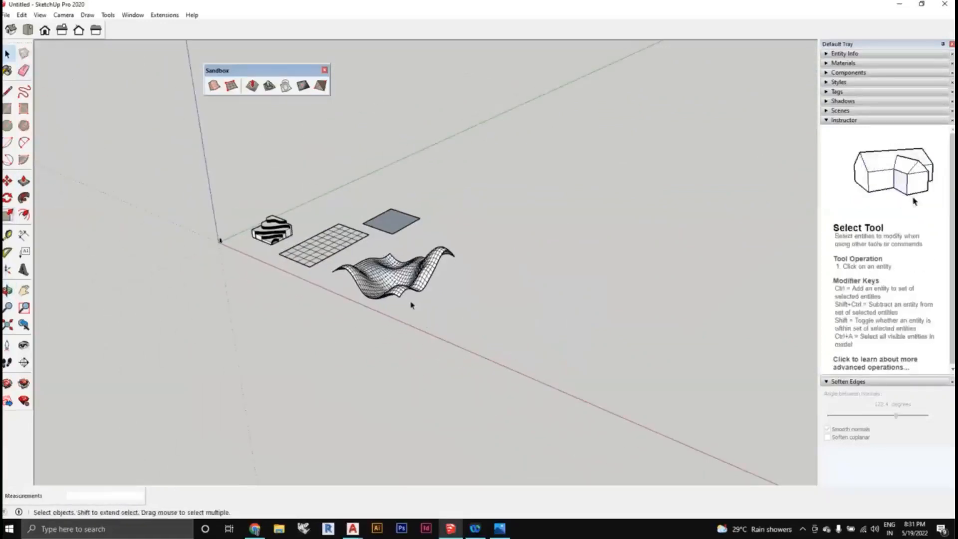
Stamp the floating rectangle into the sculpted mesh with a 3000 mm offset, placing the platform high above the terrain.
scroll(412, 305, "up", 3)
middle_click_drag(411, 305, 416, 250)
scroll(418, 312, "up", 3)
left_click(269, 87)
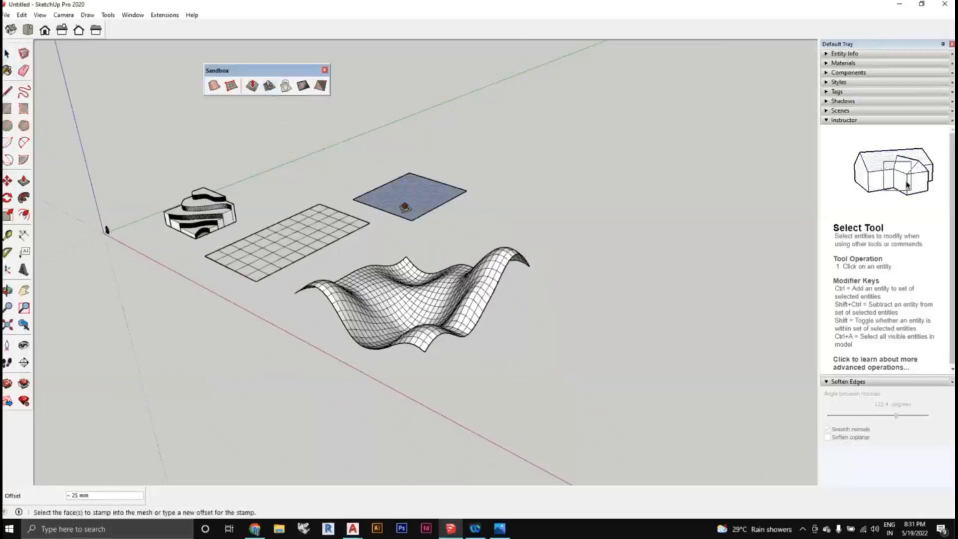
left_click(406, 207)
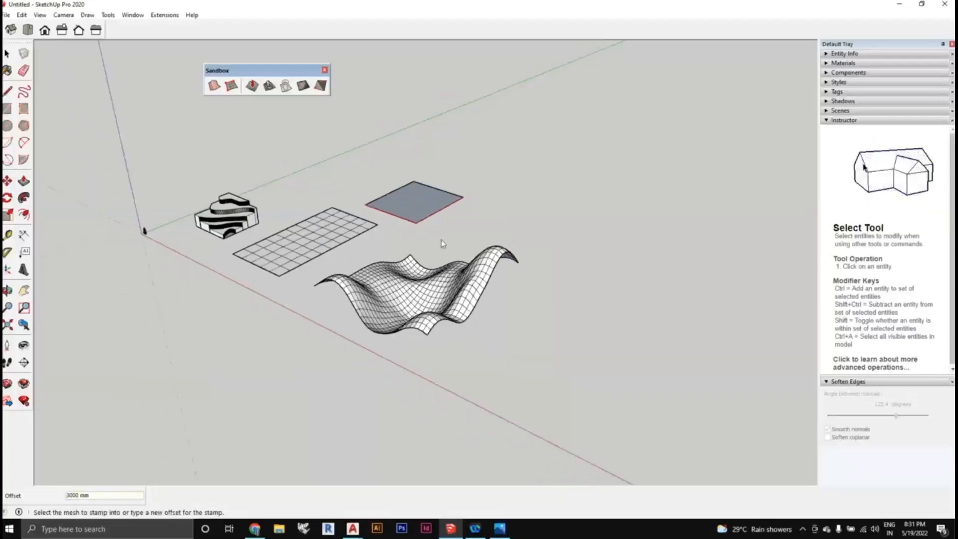
mouse_move(441, 240)
middle_mouse_down()
mouse_move(413, 256)
mouse_move(433, 258)
mouse_move(450, 228)
mouse_move(426, 288)
middle_mouse_up()
scroll(432, 265, "up", 3)
scroll(432, 266, "down", 3)
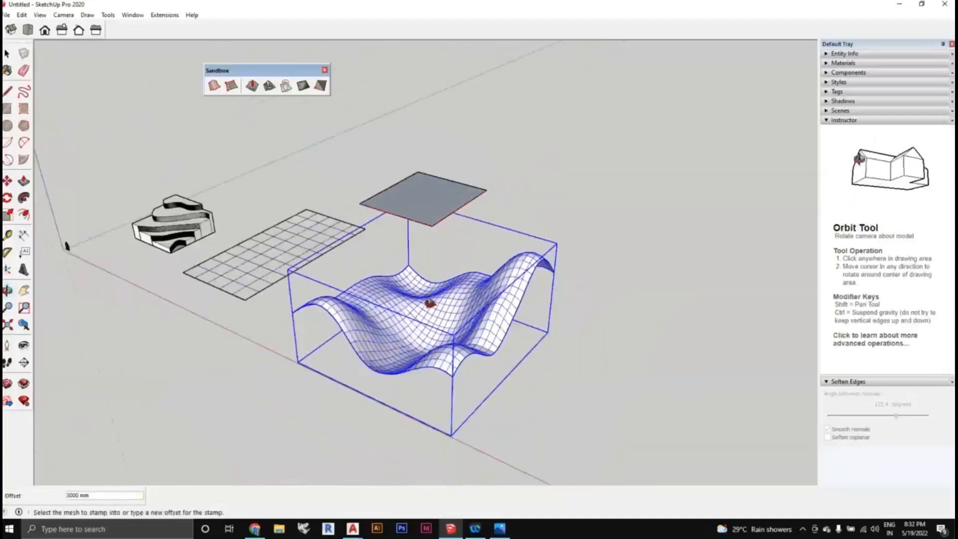
left_click(429, 303)
middle_click_drag(449, 319, 175, 118)
left_click(443, 292)
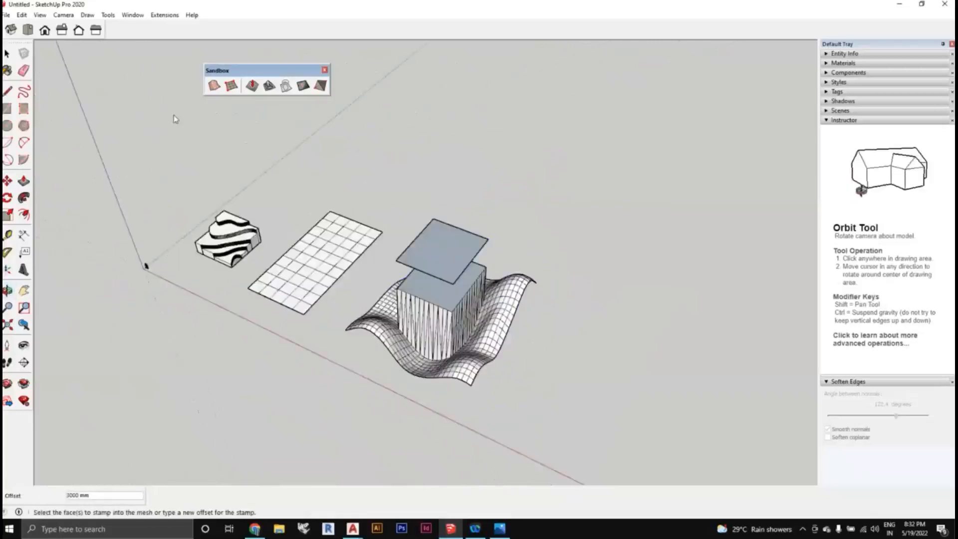
Check the stamped platform from above and undo the stamp.
left_click(27, 29)
middle_click_drag(594, 280, 445, 294, "shift")
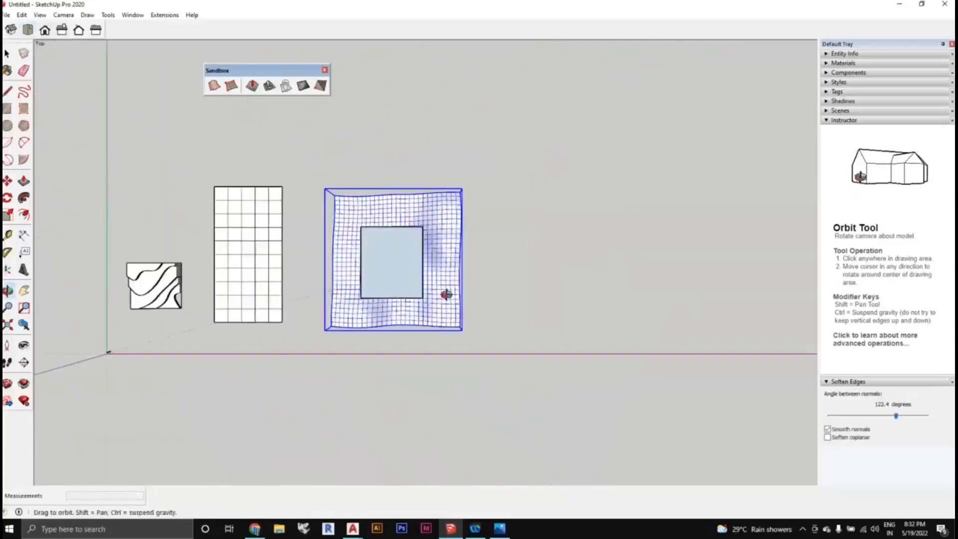
mouse_move(509, 314)
middle_mouse_down()
mouse_move(434, 278)
mouse_move(412, 188)
middle_mouse_up()
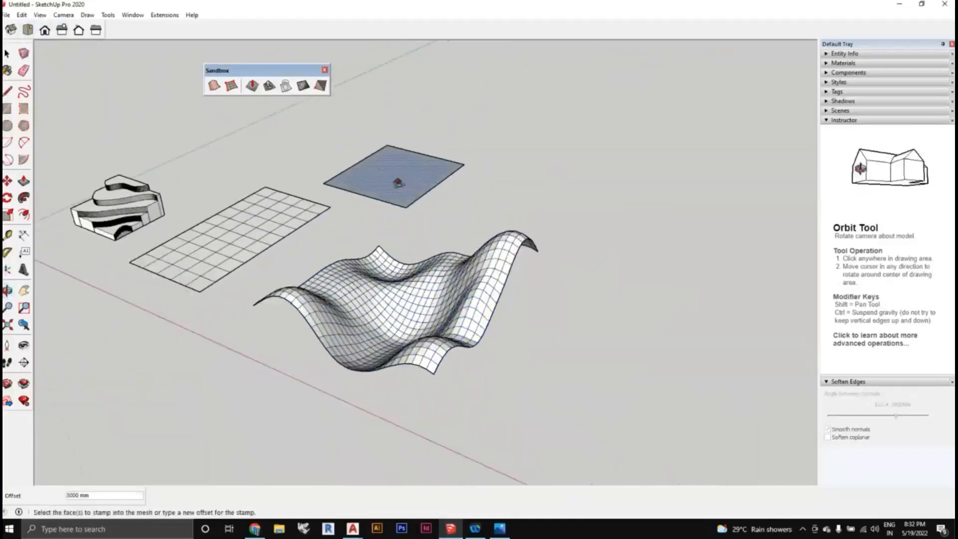
Stamp the floating rectangle into the sculpted mesh once more with the 3000 mm offset, and undo the stamp.
left_click(399, 183)
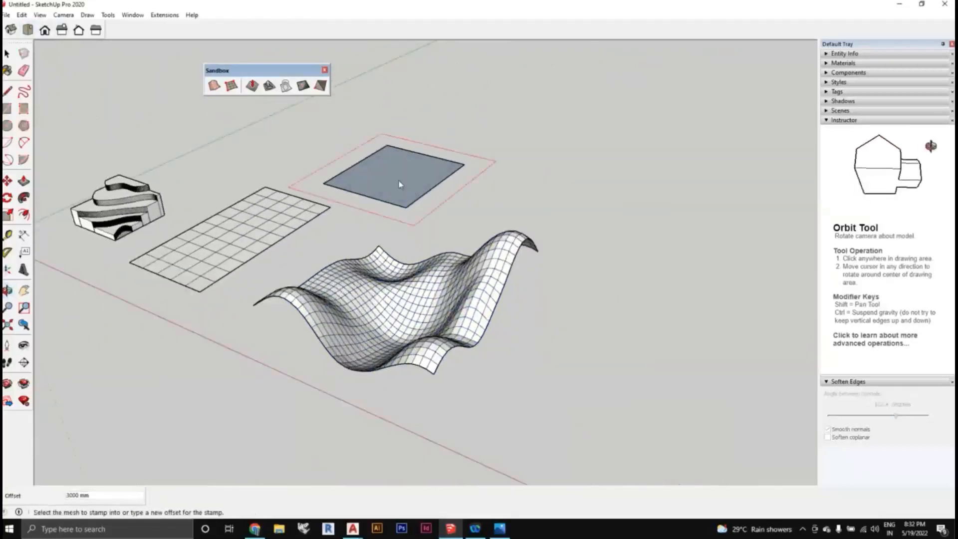
middle_click_drag(418, 207, 384, 180)
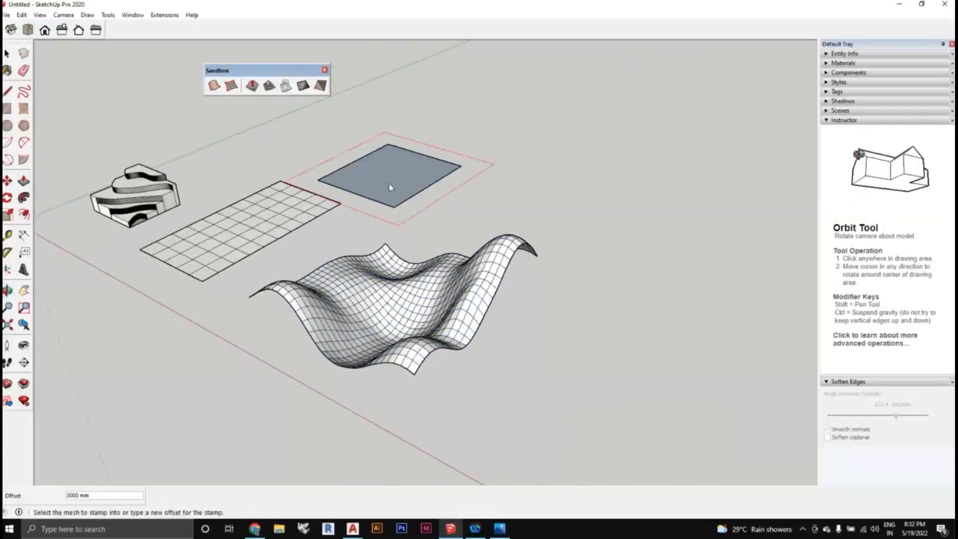
left_click(264, 87)
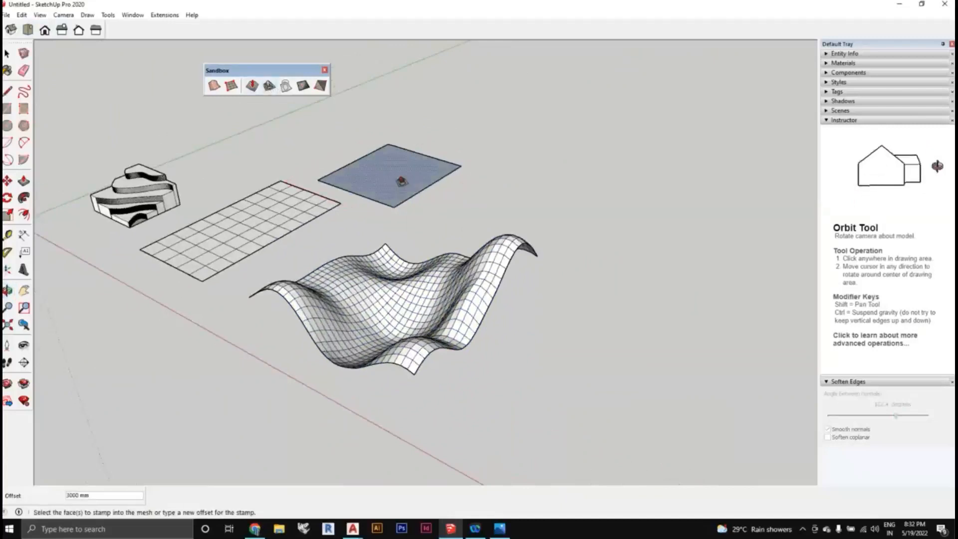
left_click(402, 182)
left_click(418, 292)
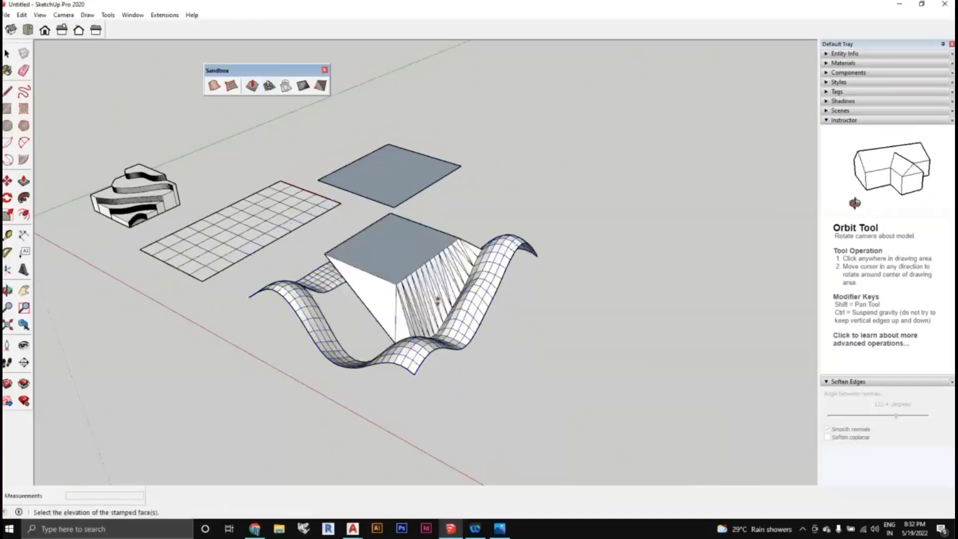
mouse_move(427, 283)
middle_mouse_down()
mouse_move(573, 304)
mouse_move(572, 395)
mouse_move(549, 336)
mouse_move(331, 359)
mouse_move(370, 254)
mouse_move(449, 259)
mouse_move(474, 310)
mouse_move(526, 213)
mouse_move(528, 295)
mouse_move(531, 187)
mouse_move(523, 213)
mouse_move(486, 223)
middle_mouse_up()
left_click(433, 280)
key("ctrl+z")
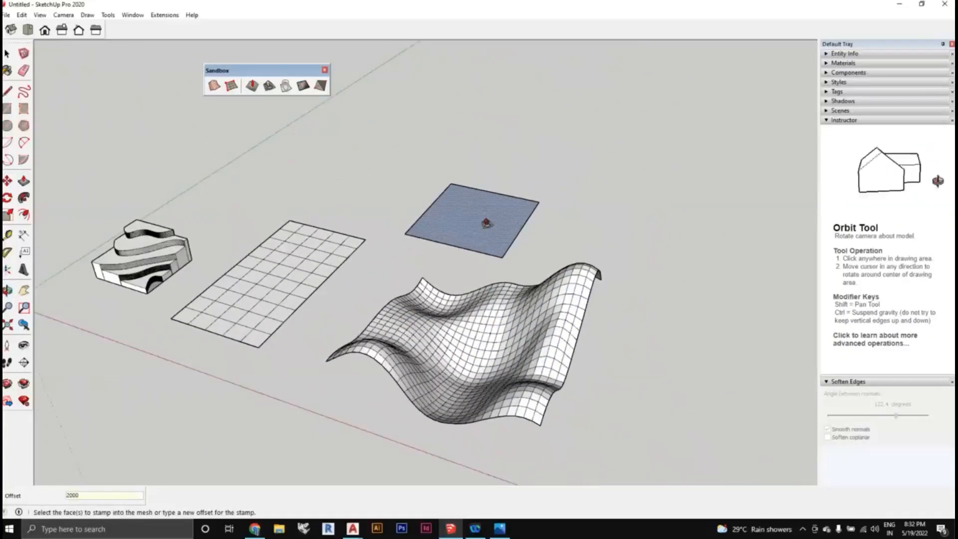
Stamp the floating rectangle into the sculpted mesh with a 2000 mm offset.
left_click(486, 223)
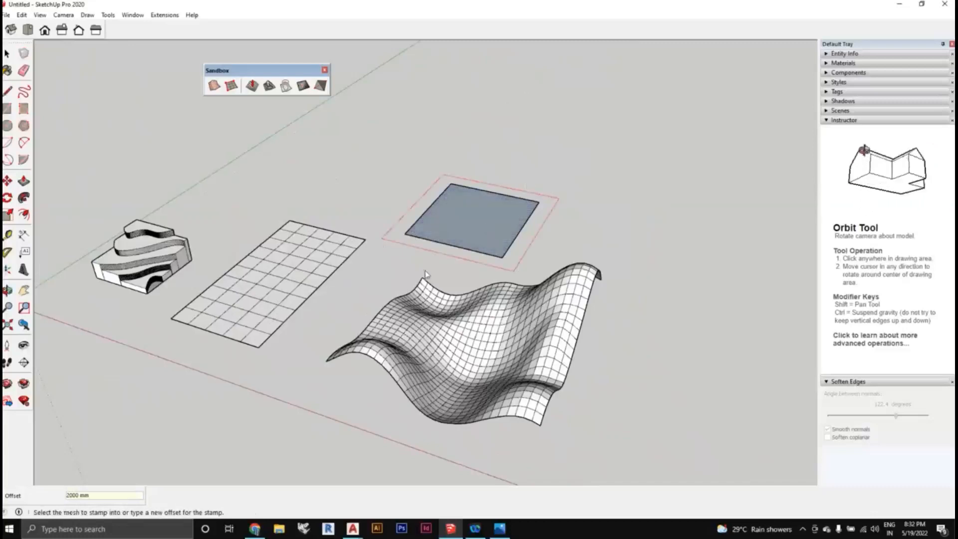
left_click(485, 346)
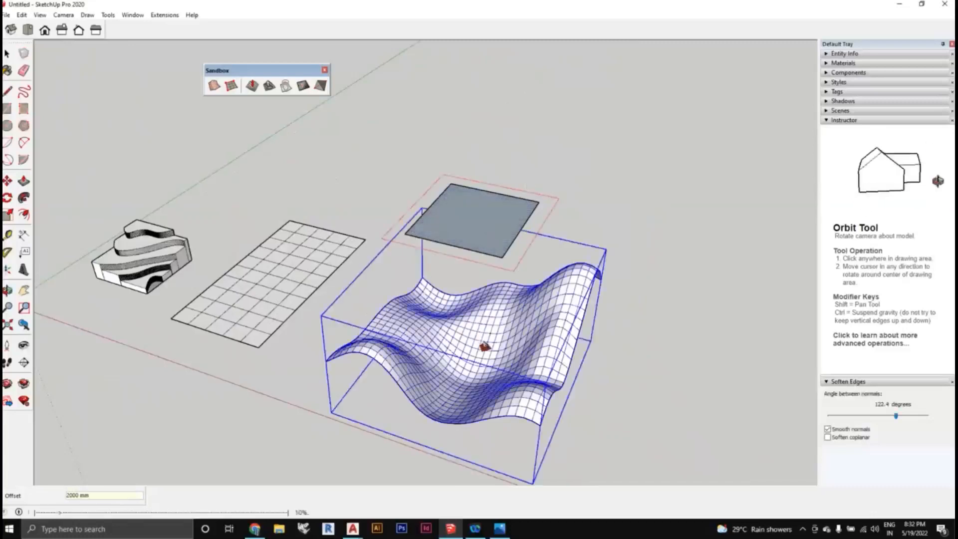
middle_click_drag(530, 313, 599, 303)
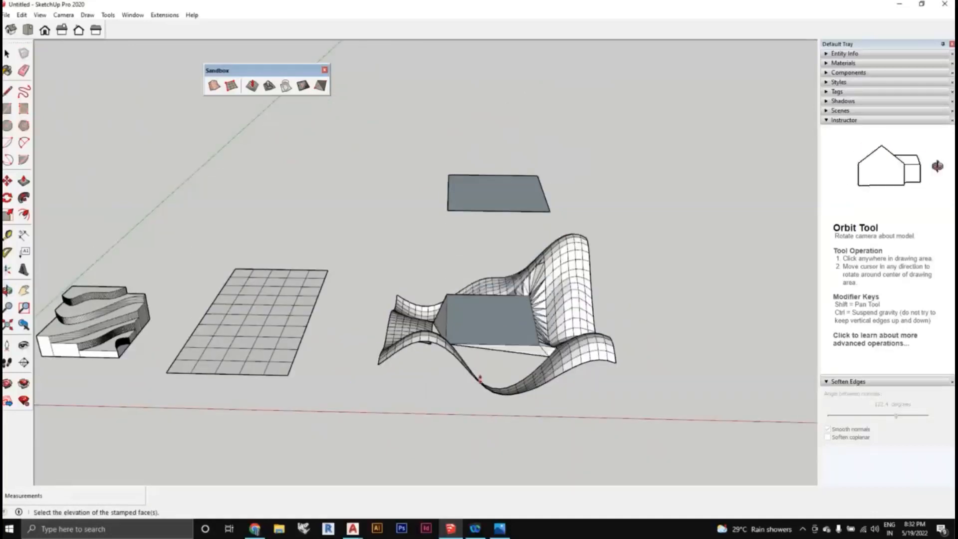
middle_click_drag(480, 376, 279, 349)
mouse_move(433, 392)
middle_mouse_down()
mouse_move(393, 361)
mouse_move(526, 389)
mouse_move(530, 368)
mouse_move(514, 367)
mouse_move(535, 361)
mouse_move(614, 382)
mouse_move(564, 344)
mouse_move(579, 382)
mouse_move(552, 315)
mouse_move(572, 298)
mouse_move(574, 319)
mouse_move(635, 336)
middle_mouse_up()
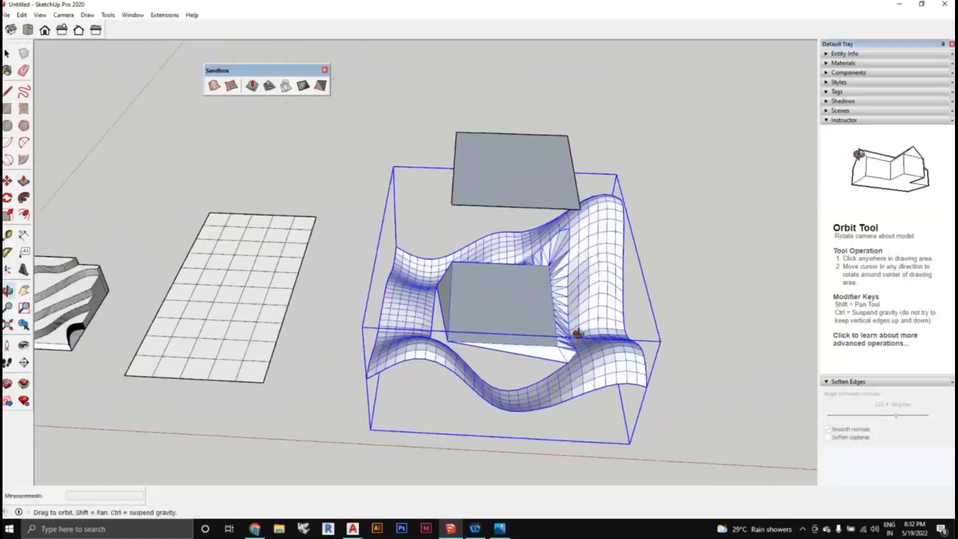
scroll(575, 344, "up", 5)
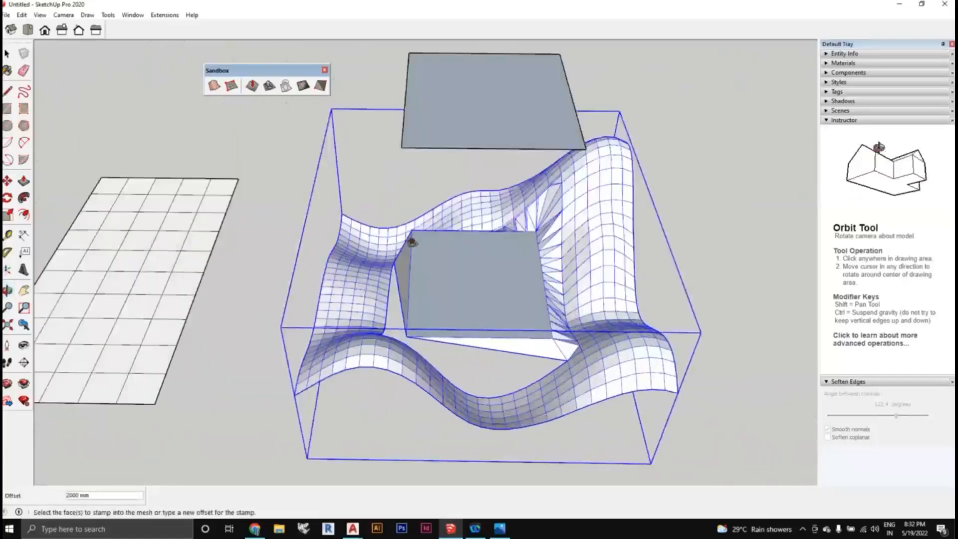
middle_click_drag(412, 243, 528, 369)
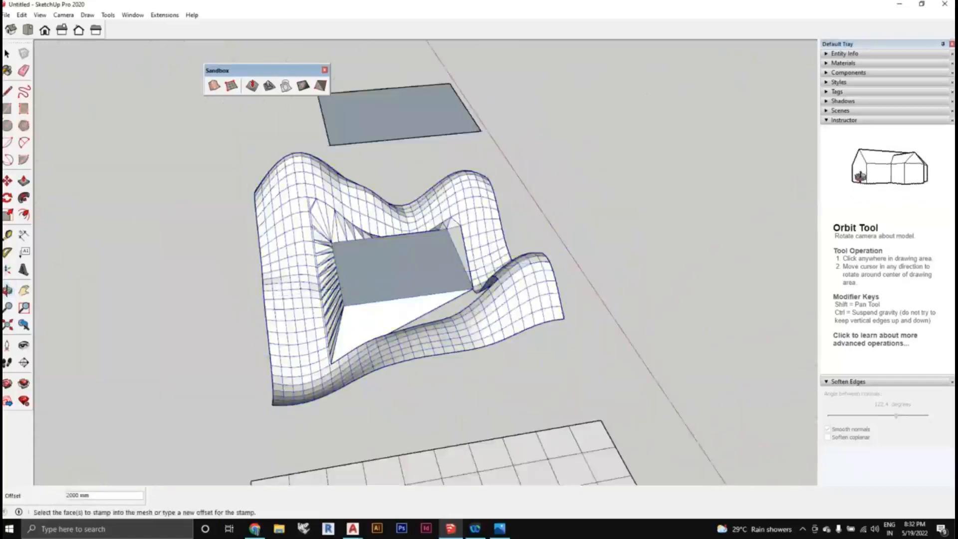
Delete the floating rectangle and, seen from above, draw a line about 4600 mm long from the platform across its slope onto the mesh.
left_click(28, 30)
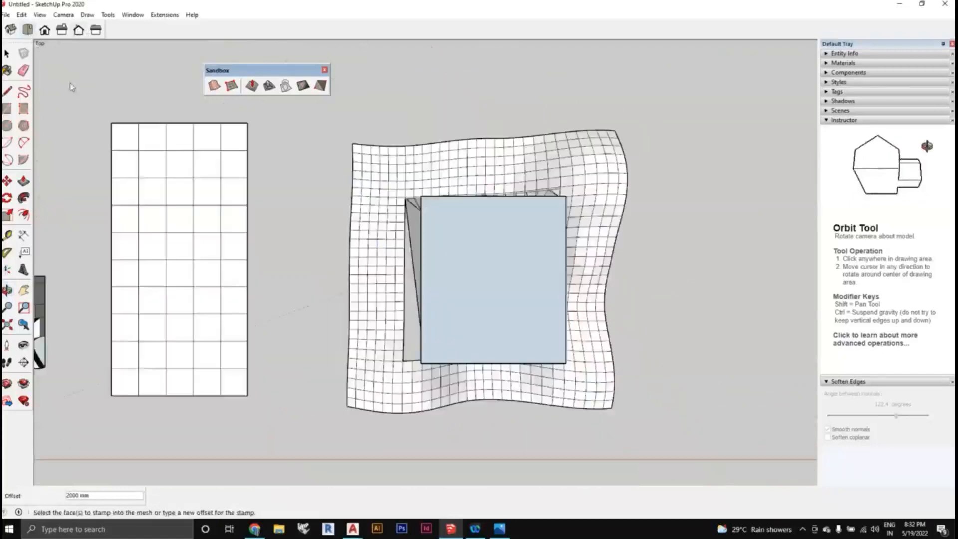
key("space")
left_click(543, 312)
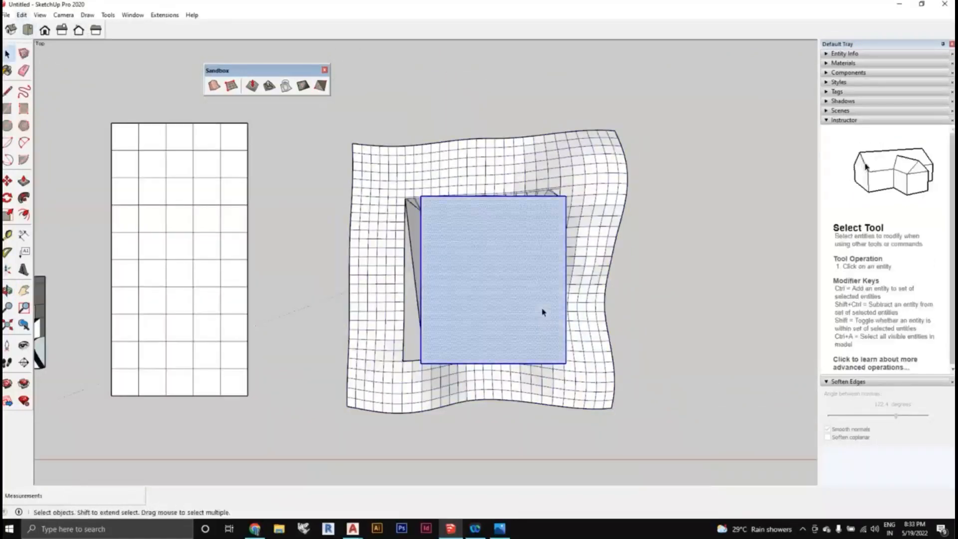
key("Delete")
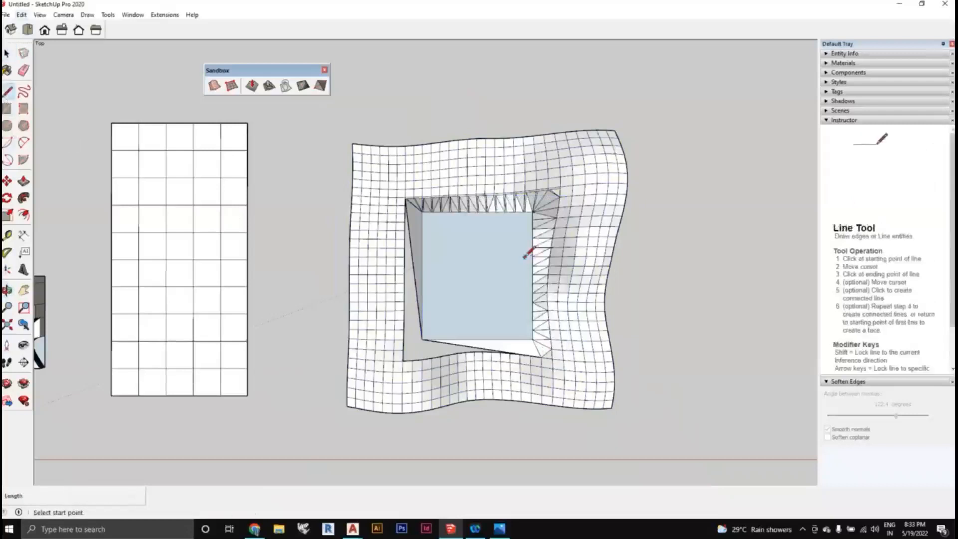
left_click(517, 257)
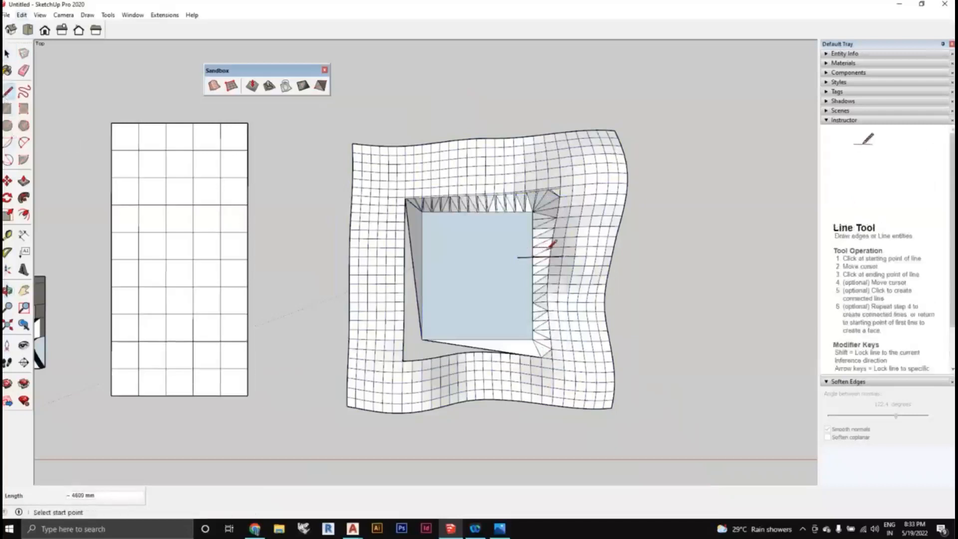
type("3000")
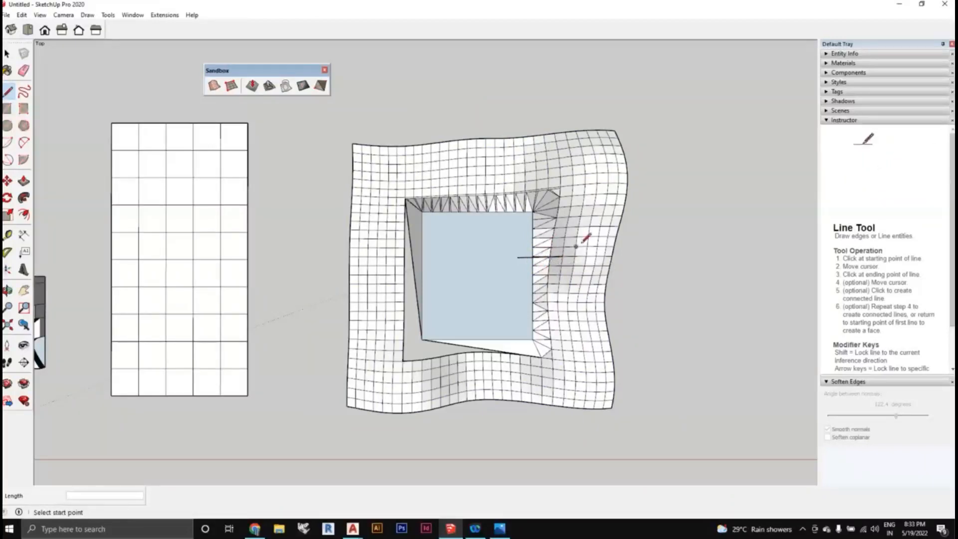
Examine the stamped platform and the slopes joining it to the terrain from the side and from farther away.
scroll(582, 235, "down", 2)
middle_click_drag(622, 327, 567, 300)
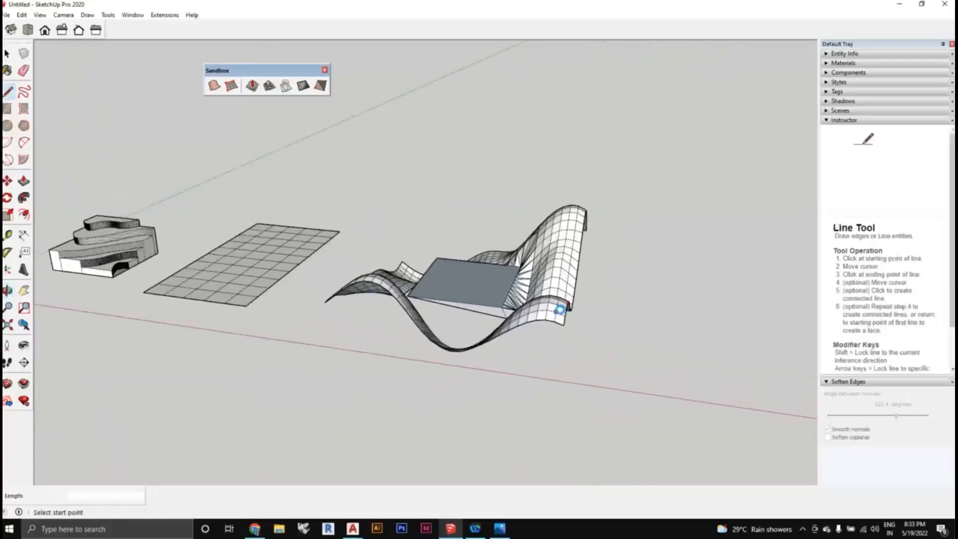
scroll(568, 304, "up", 1)
scroll(567, 302, "up", 1)
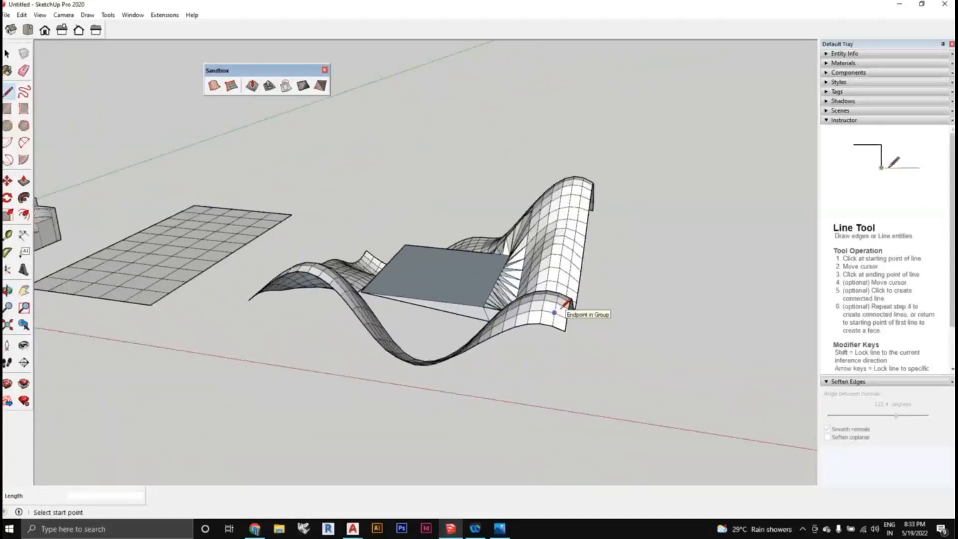
middle_click_drag(561, 303, 512, 293)
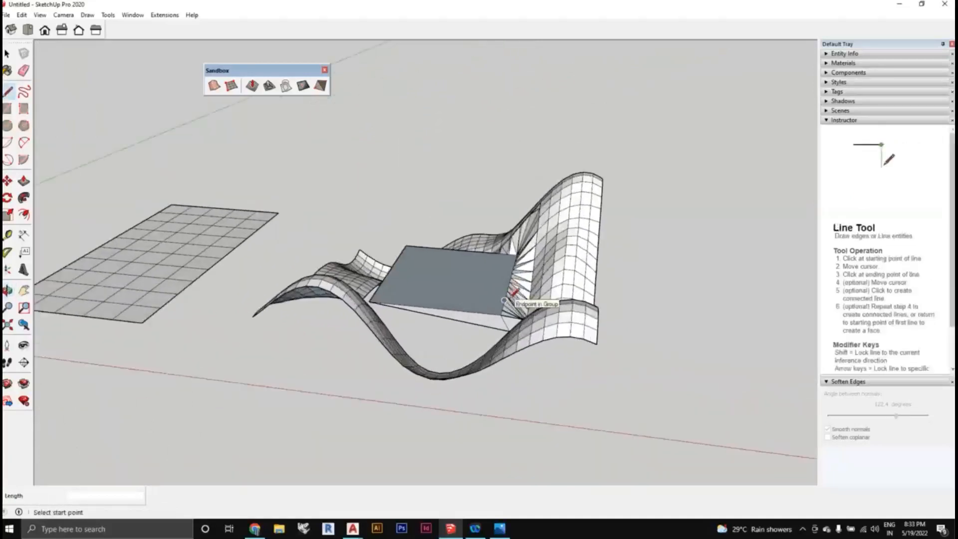
scroll(514, 294, "down", 2)
middle_click_drag(513, 294, 499, 369)
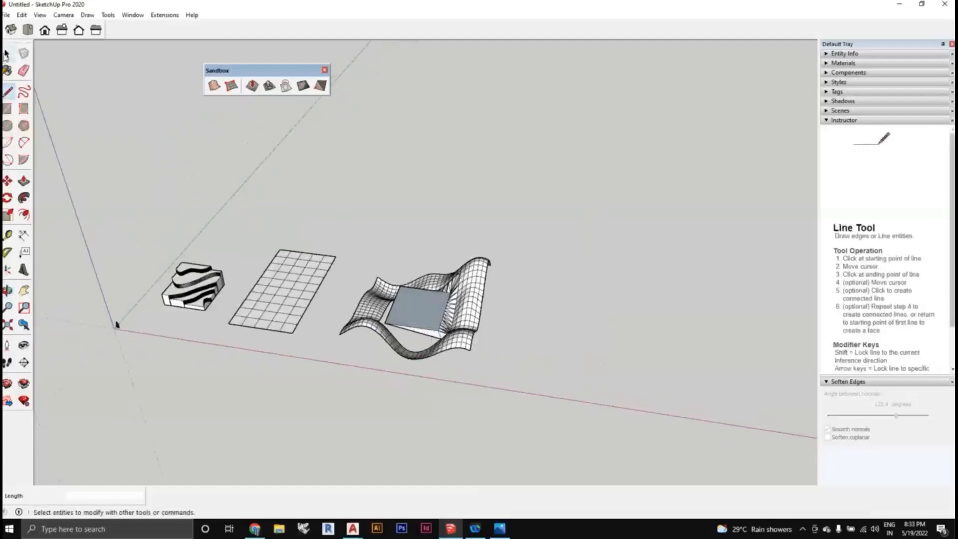
left_click(7, 53)
middle_click_drag(349, 349, 406, 361)
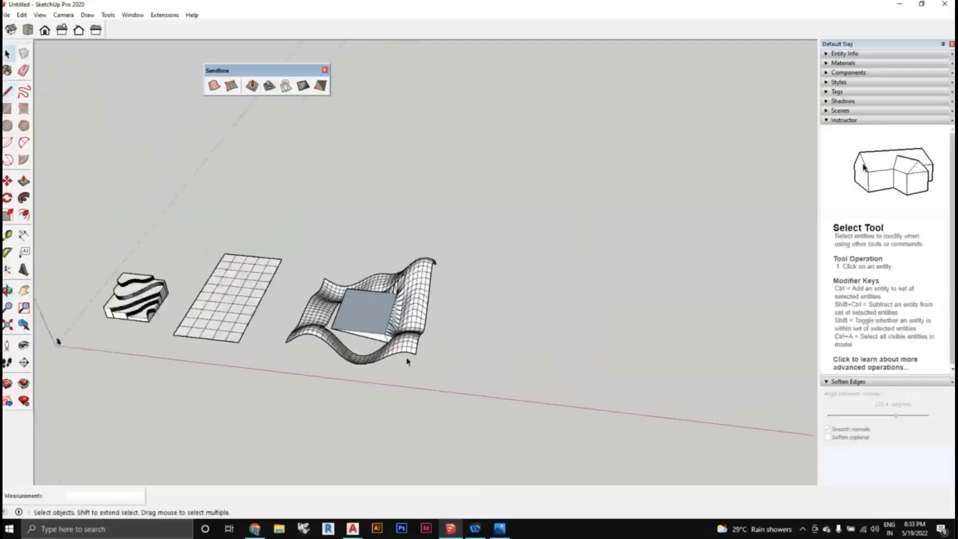
scroll(407, 361, "up", 1)
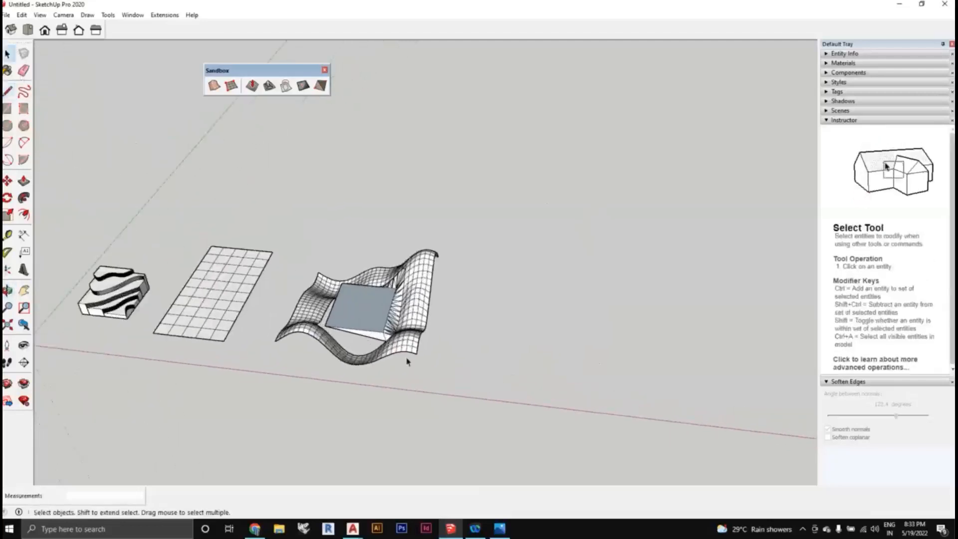
middle_click_drag(407, 361, 456, 376)
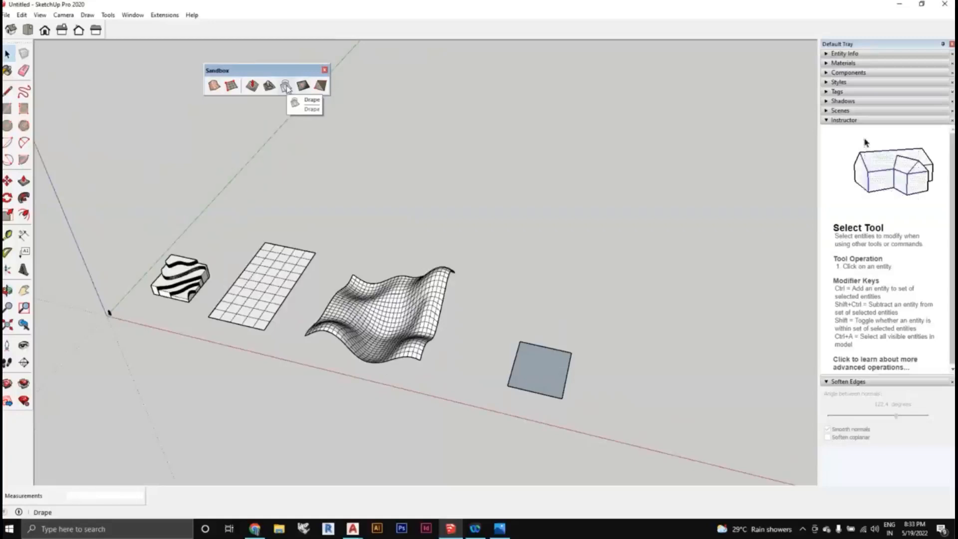
Delete the small flat rectangle lying beside the sculpted mesh.
middle_click_drag(404, 212, 464, 289)
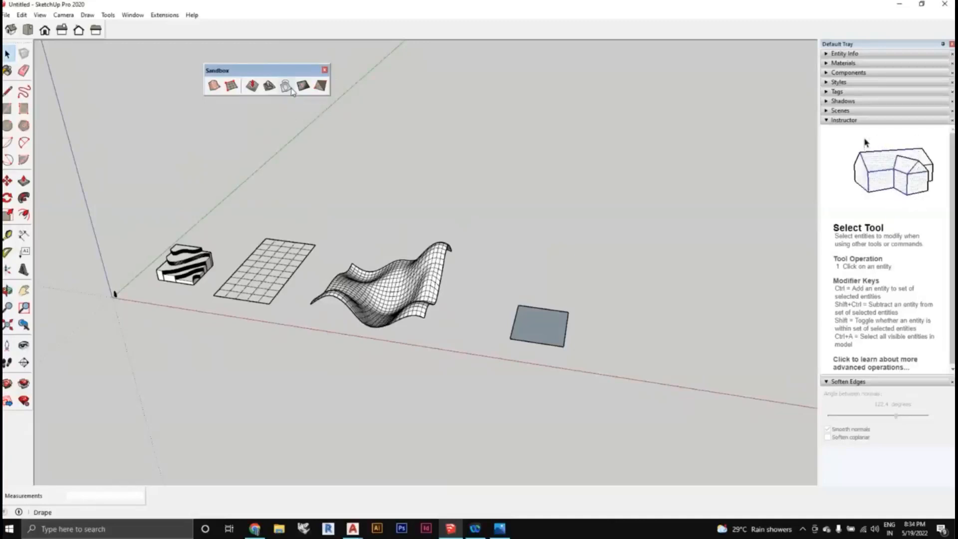
scroll(464, 248, "up", 5)
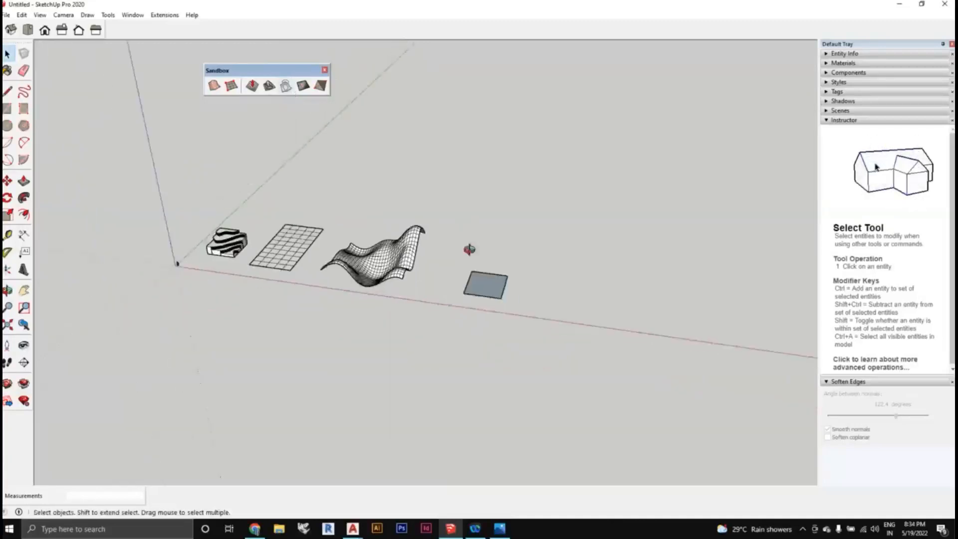
middle_click_drag(513, 306, 562, 369)
left_click_drag(561, 367, 452, 251)
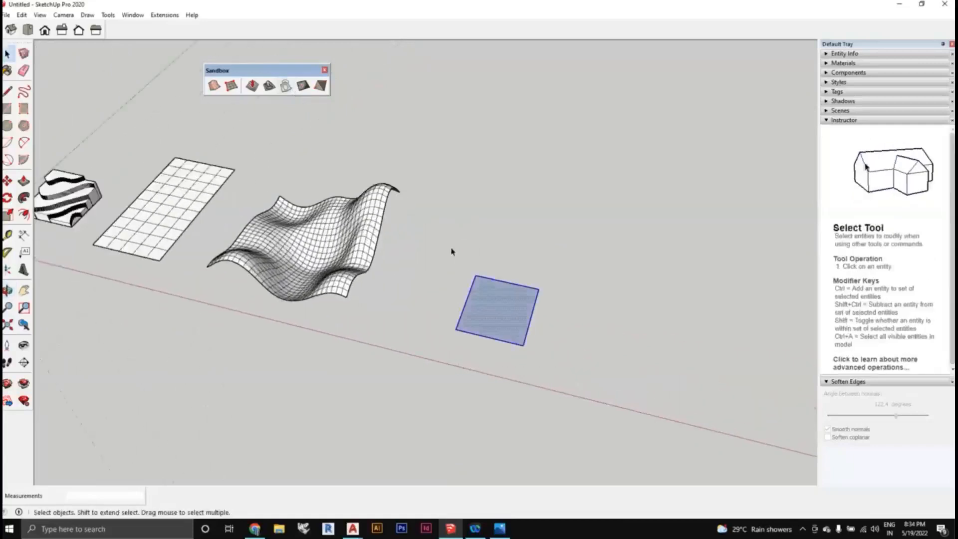
key("Delete")
Draw a large flat rectangle on the ground beside the sculpted mesh.
middle_click_drag(451, 251, 424, 290)
key("r")
middle_click_drag(592, 321, 411, 302)
left_click(399, 307)
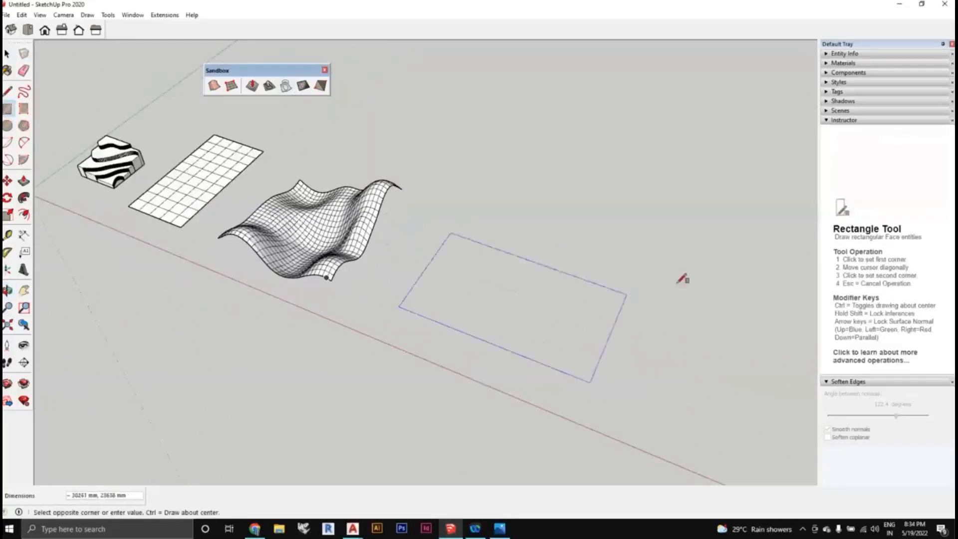
left_click(692, 280)
Draw three circles near the middle of the large rectangle, including ones of about 1323 mm and 3024 mm radius.
middle_click_drag(609, 274, 623, 309)
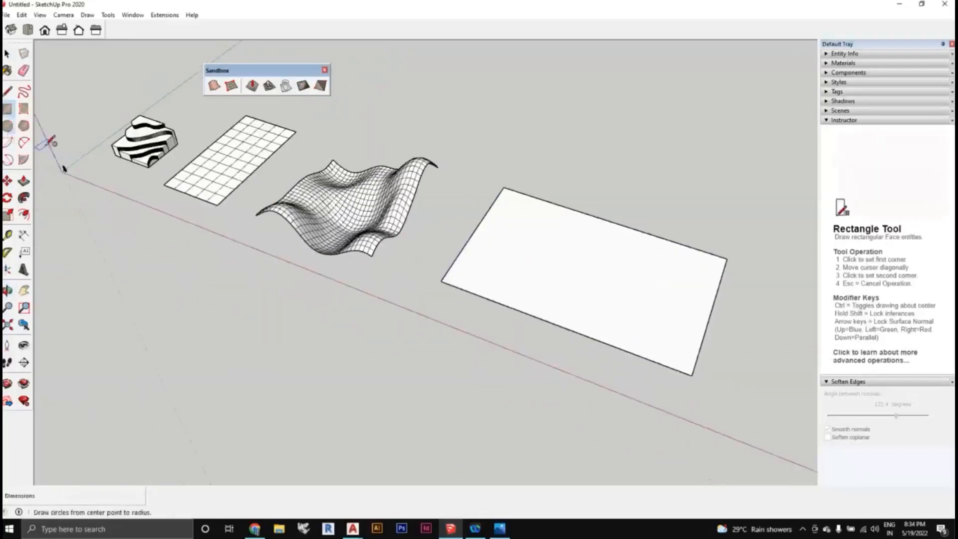
scroll(545, 261, "up", 3)
left_click(544, 266)
left_click(572, 270)
left_click(593, 283)
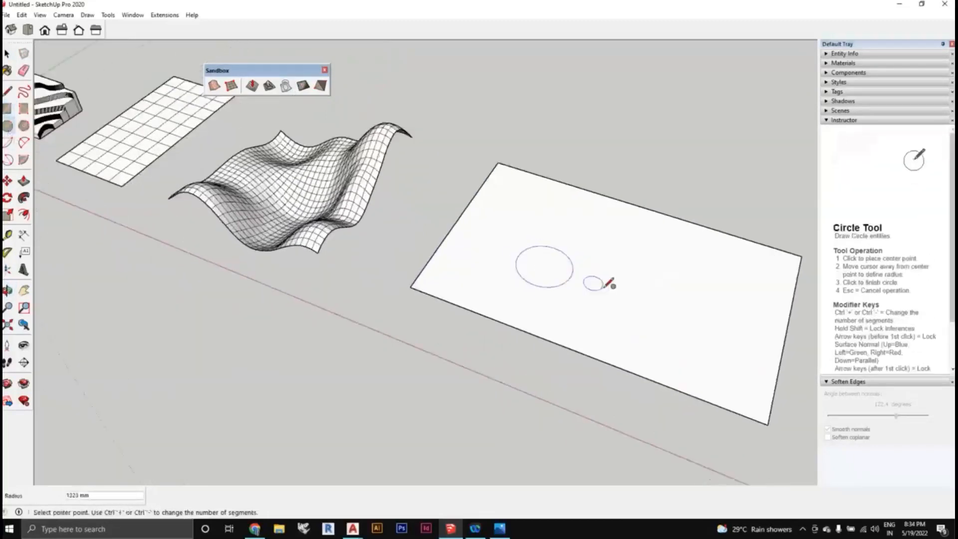
left_click(575, 235)
left_click(595, 241)
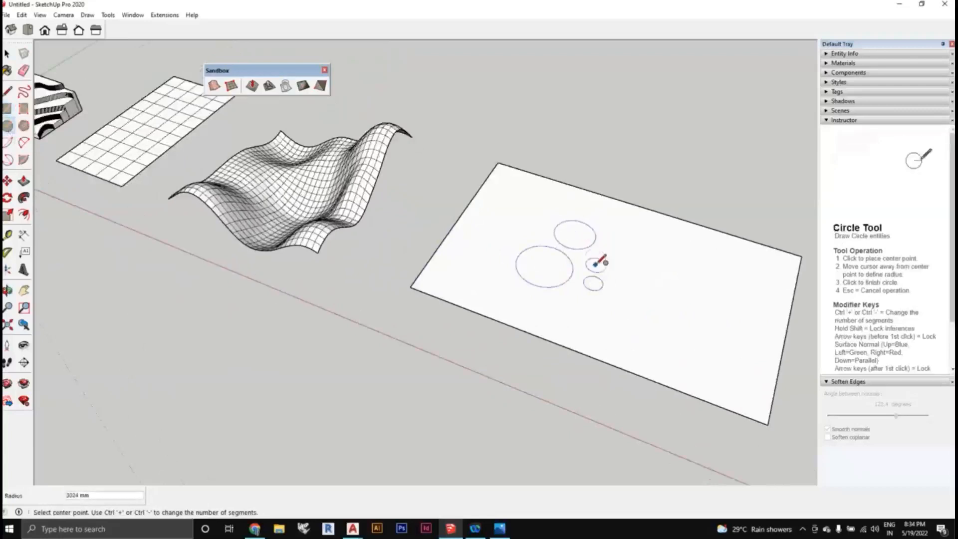
Add four more circles around the first three on the rectangle, including ones of about 1745 mm and 2332 mm radius.
left_click(595, 264)
left_click(608, 258)
left_click(563, 300)
left_click(578, 301)
left_click(609, 317)
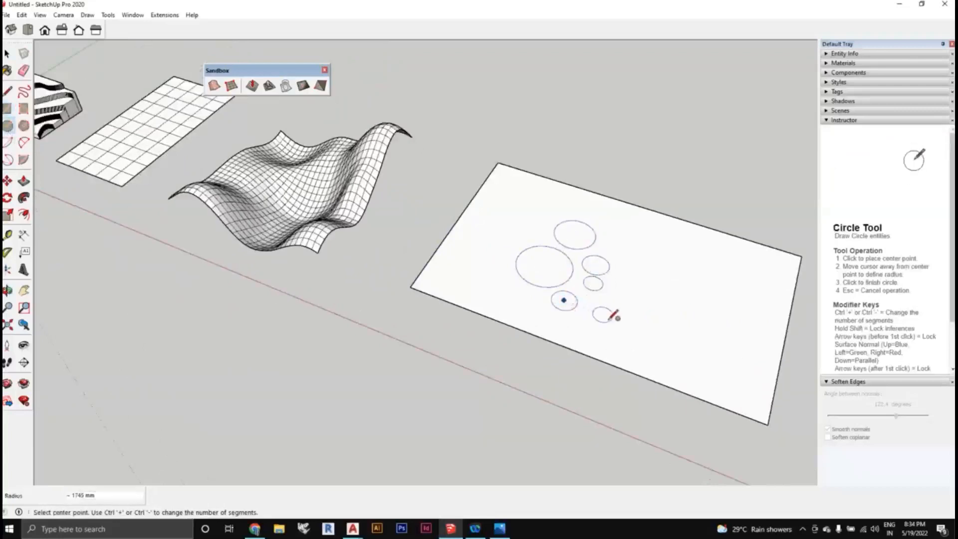
left_click(591, 308)
left_click(640, 290)
left_click(631, 274)
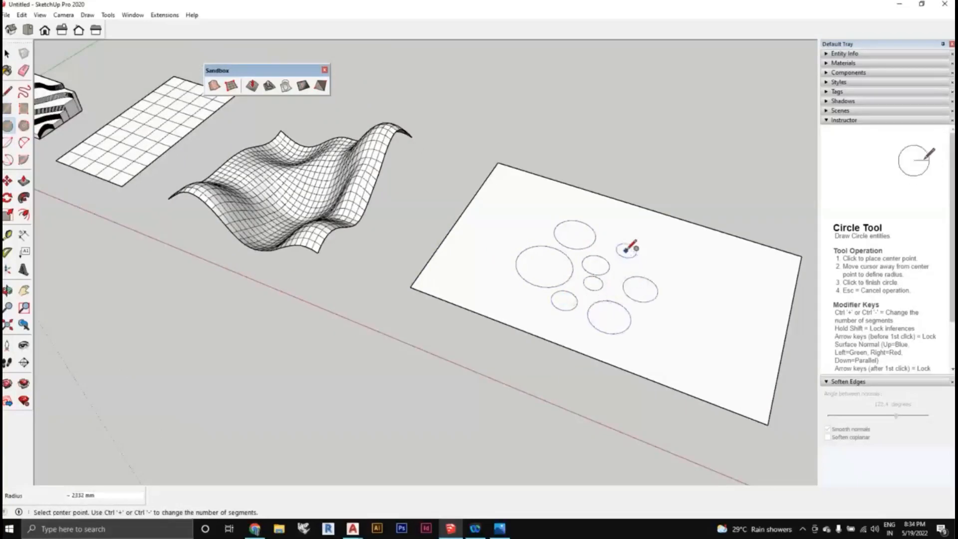
Draw two more circles in the group on the large rectangle, one of about 1431 mm radius and a smaller one beside it.
left_click(626, 250)
left_click(630, 264)
left_click(617, 272)
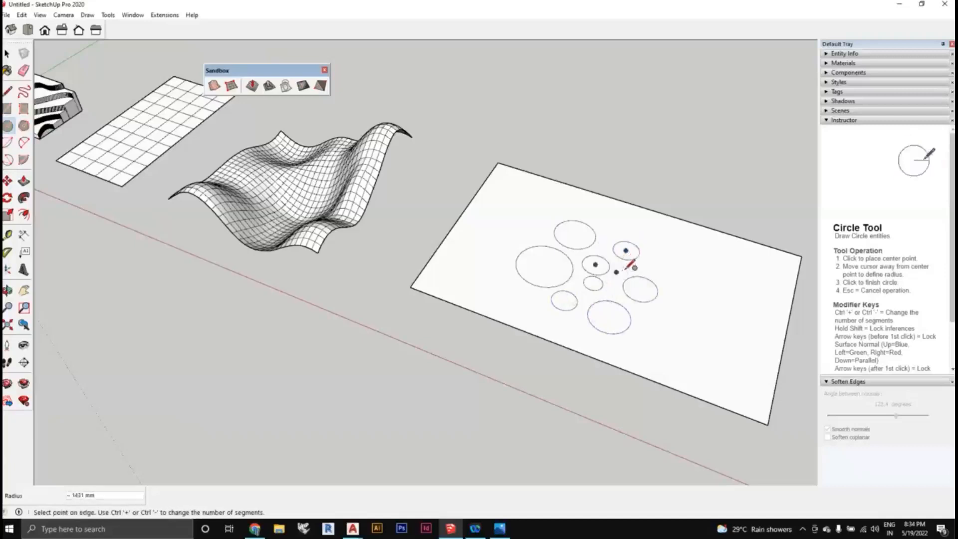
left_click(627, 268)
middle_click_drag(632, 266, 609, 316)
scroll(609, 316, "up", 4)
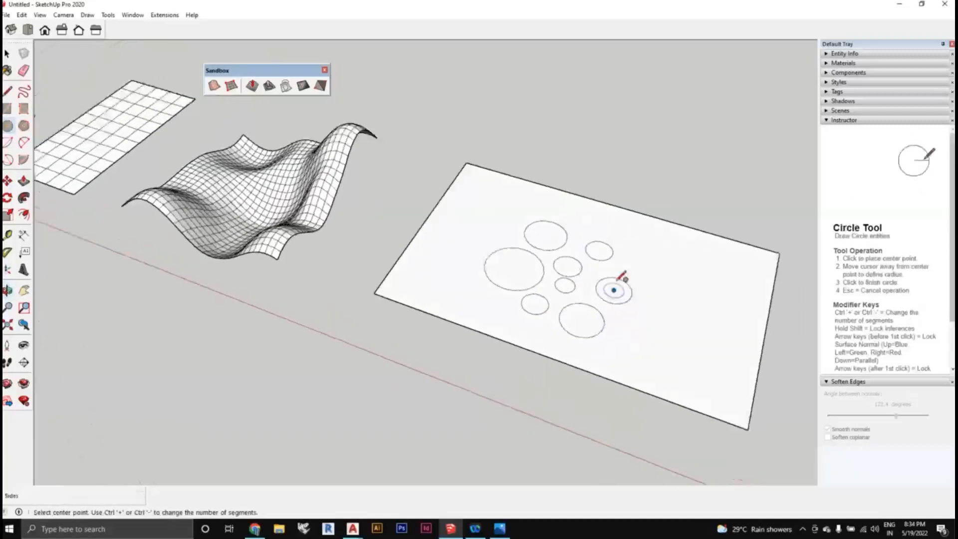
left_click(588, 256)
scroll(597, 256, "up", 3)
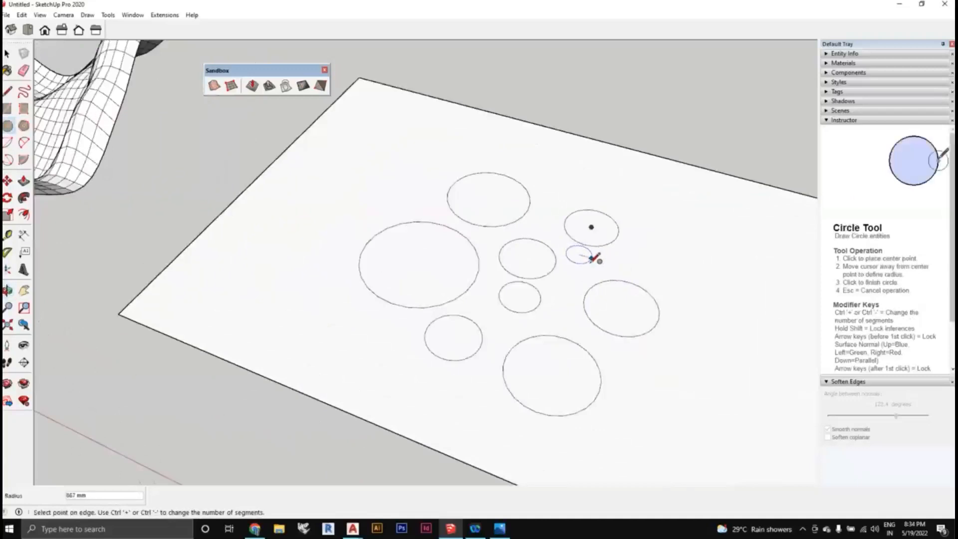
left_click(594, 258)
scroll(594, 259, "down", 5)
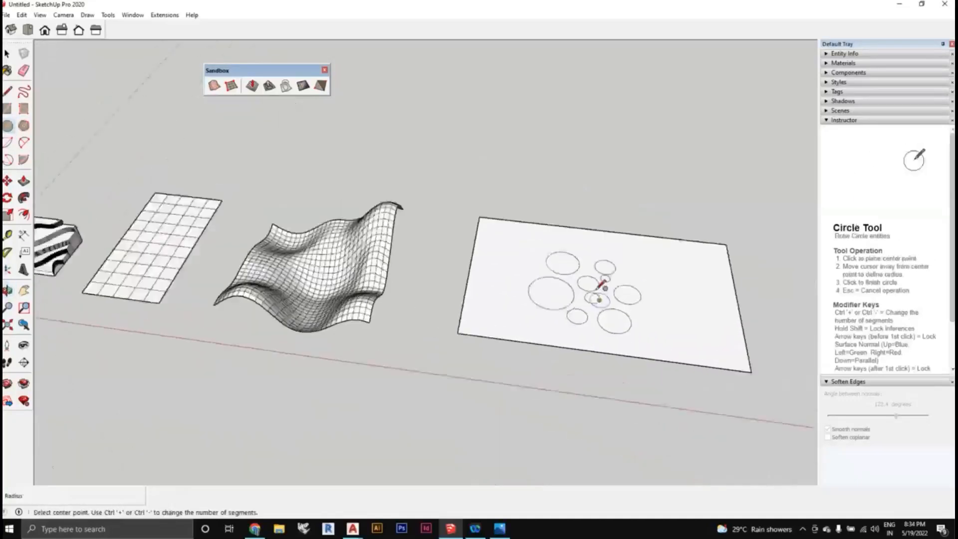
scroll(601, 285, "up", 2)
scroll(626, 319, "down", 2)
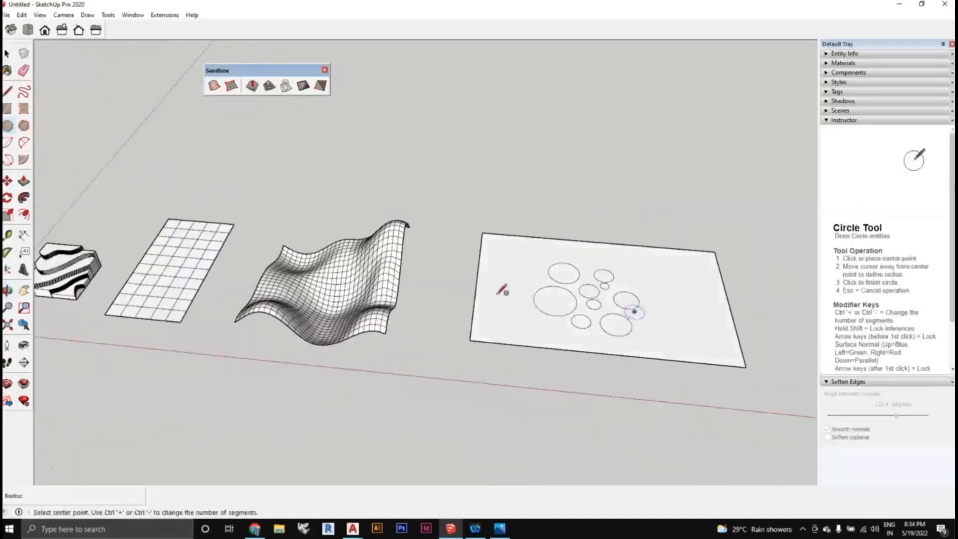
scroll(349, 355, "up", 2)
scroll(331, 256, "down", 2)
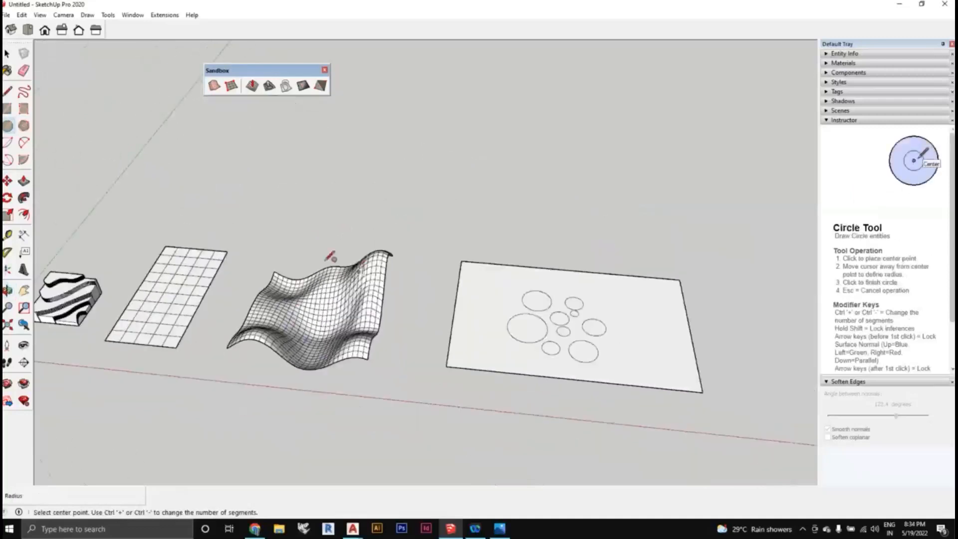
scroll(344, 294, "down", 1)
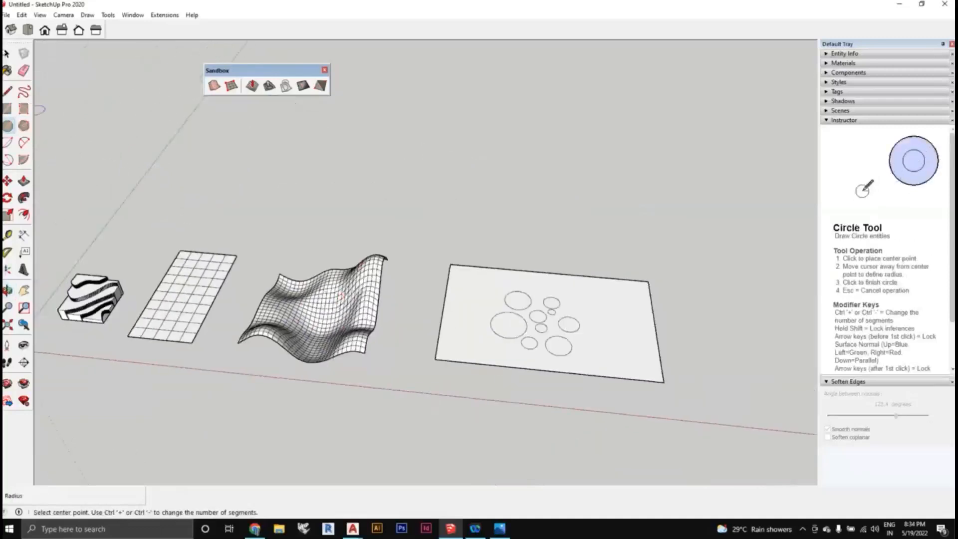
left_click(8, 53)
scroll(320, 261, "down", 1)
middle_click_drag(320, 261, 369, 261)
scroll(294, 134, "up", 1)
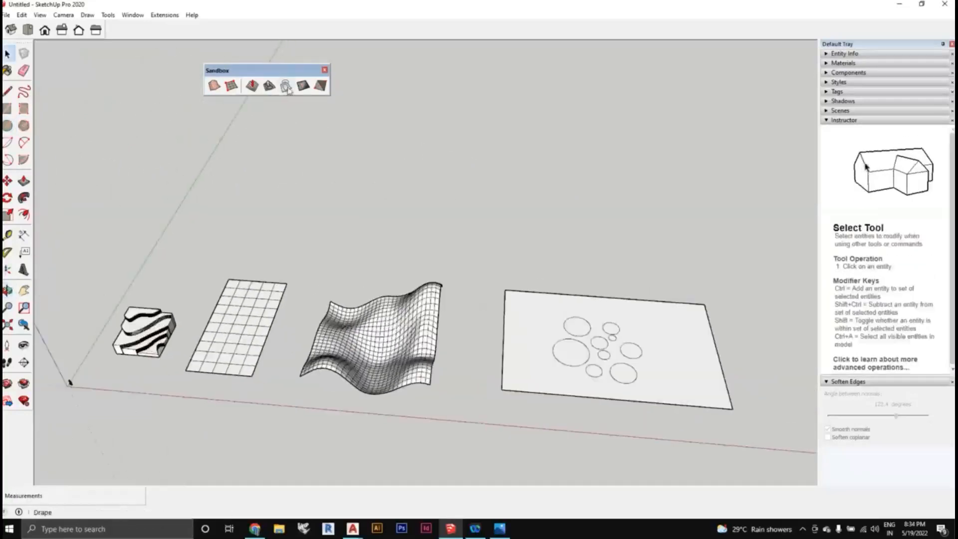
scroll(369, 256, "down", 2)
middle_click_drag(458, 374, 453, 295)
scroll(454, 297, "down", 1)
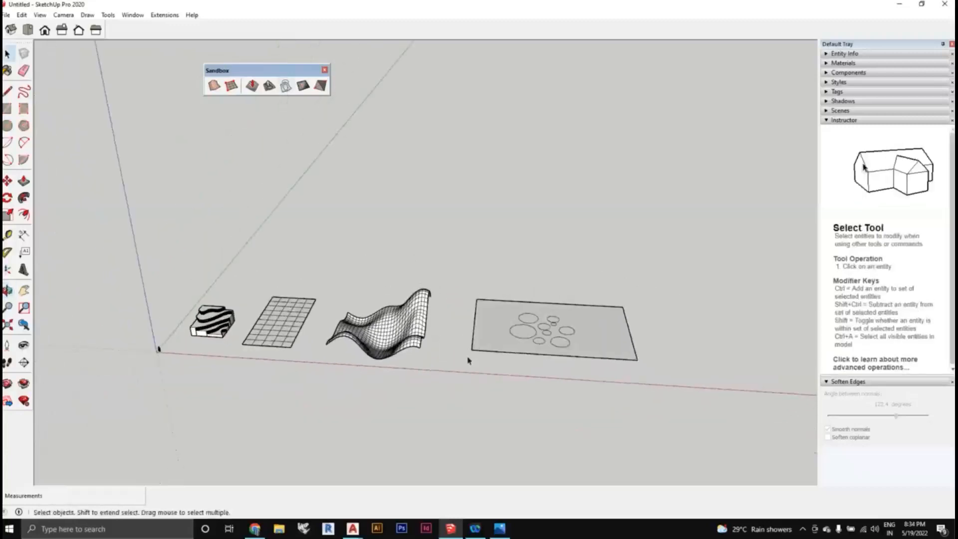
middle_click_drag(419, 354, 438, 383)
scroll(384, 346, "down", 1)
scroll(439, 383, "up", 3)
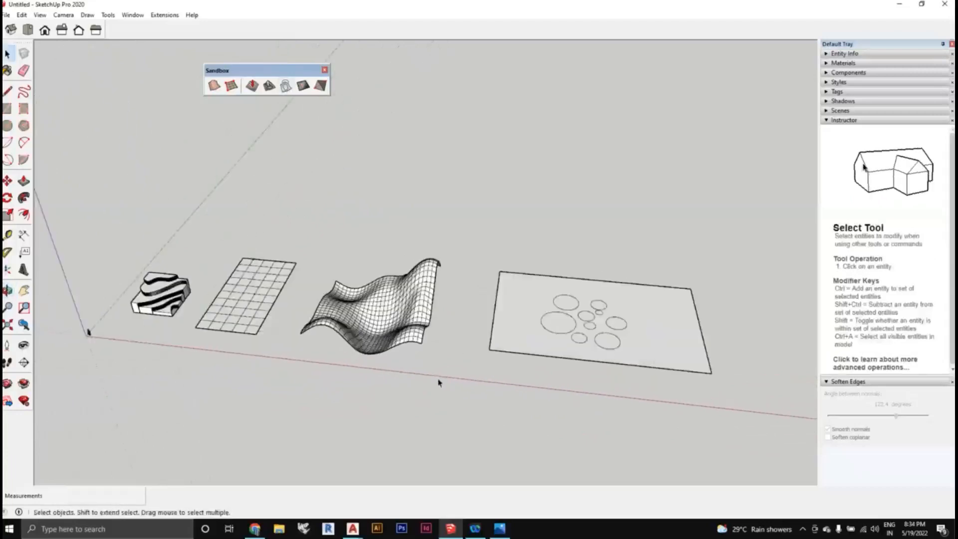
left_click_drag(304, 255, 312, 264)
scroll(410, 340, "down", 1)
mouse_move(410, 340)
middle_mouse_down()
mouse_move(361, 321)
mouse_move(381, 325)
mouse_move(389, 341)
mouse_move(546, 391)
middle_mouse_up()
left_click(651, 404)
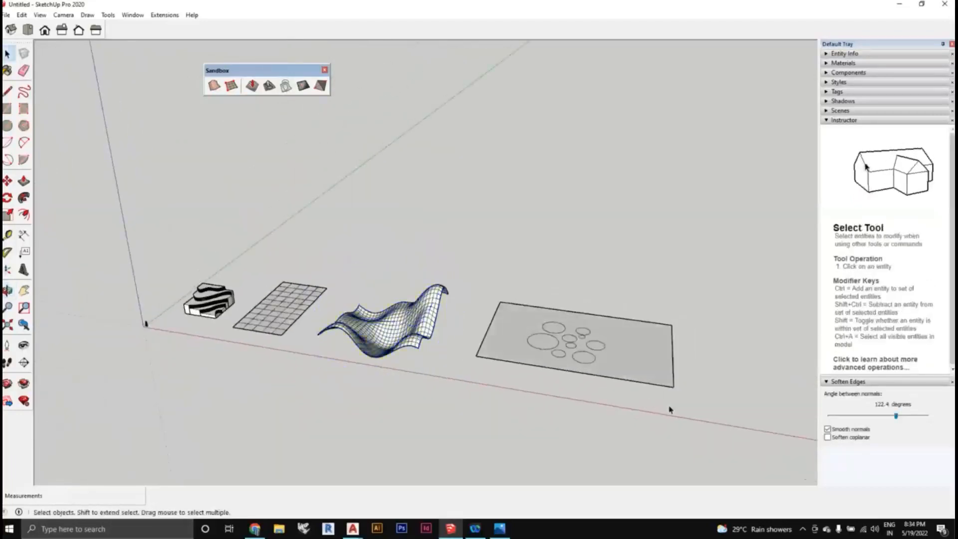
middle_click_drag(666, 403, 675, 412)
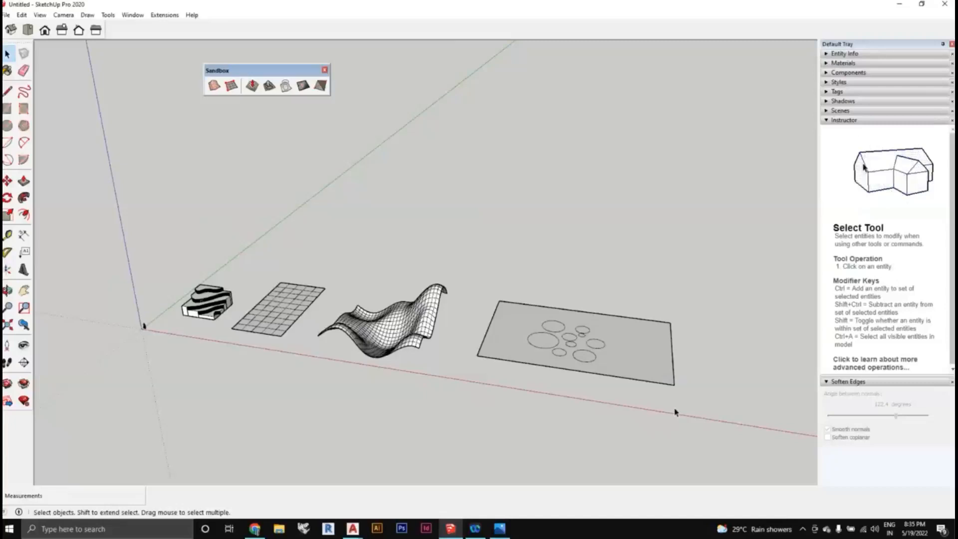
Select the large rectangle with all its circles and try to rotate it about its near corner.
middle_click_drag(675, 412, 586, 415)
left_click_drag(486, 283, 487, 284)
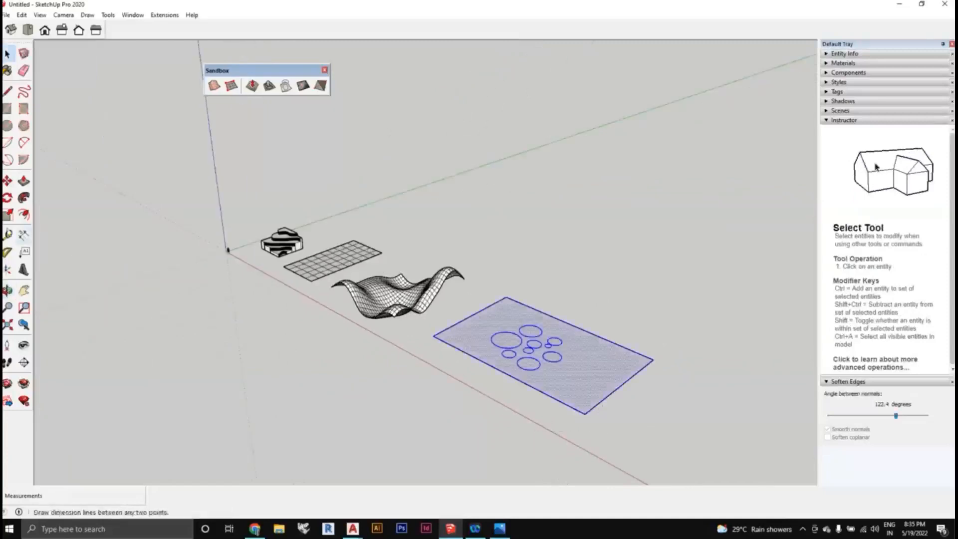
key("q")
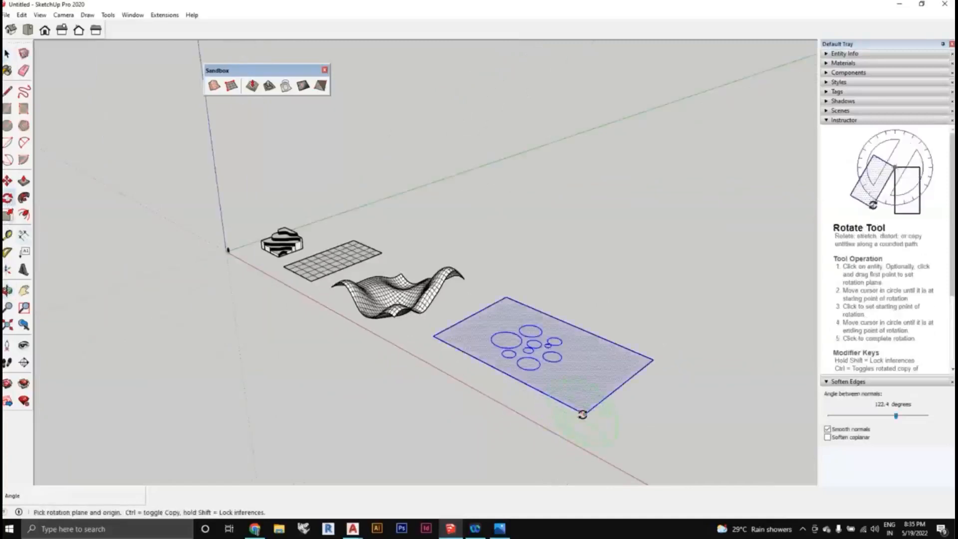
left_click(582, 414)
left_click(625, 381)
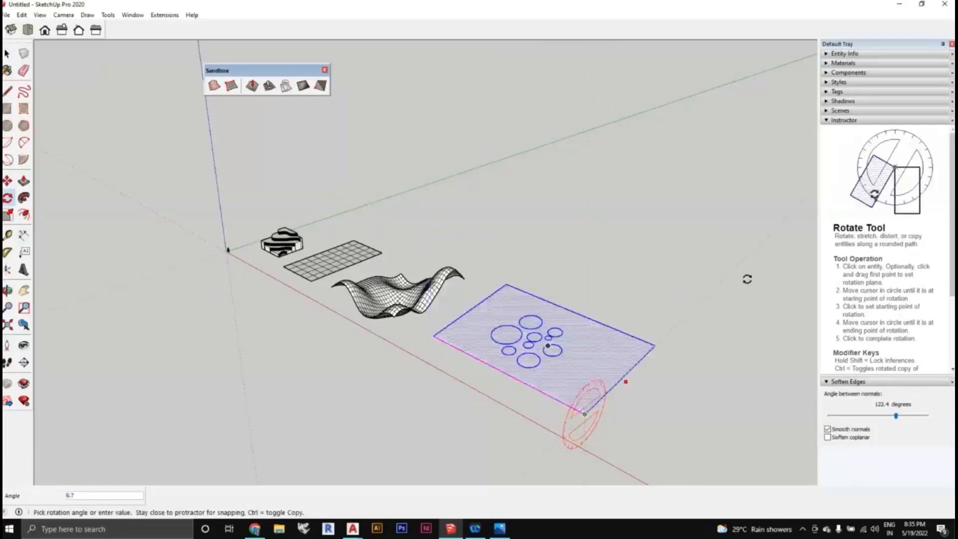
key("Escape")
Move the selected rectangle and its circles over the sculpted mesh and raise them well above it.
middle_click_drag(746, 290, 587, 433)
mouse_move(479, 147)
middle_mouse_down()
mouse_move(644, 224)
mouse_move(612, 249)
mouse_move(599, 280)
mouse_move(614, 346)
mouse_move(314, 299)
middle_mouse_up()
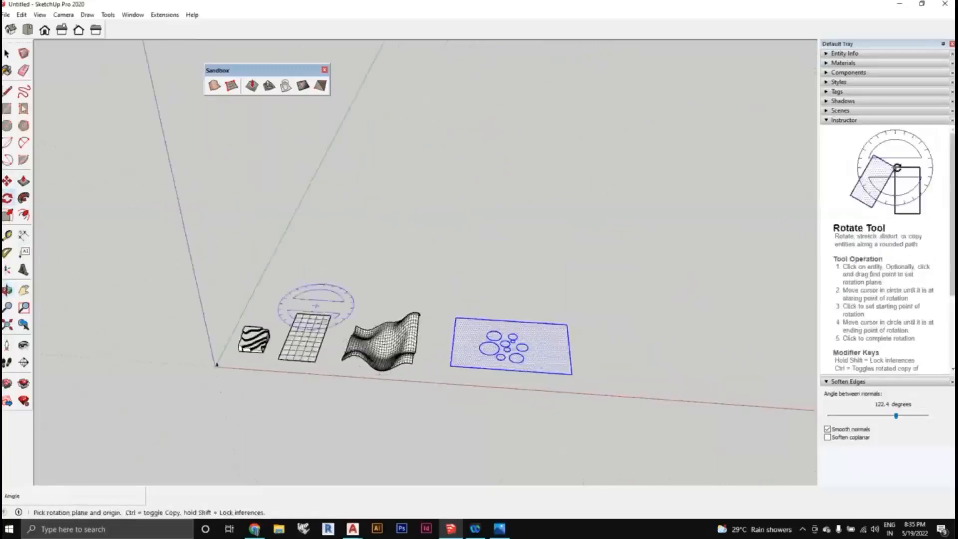
left_click(7, 53)
middle_click_drag(549, 250, 485, 291)
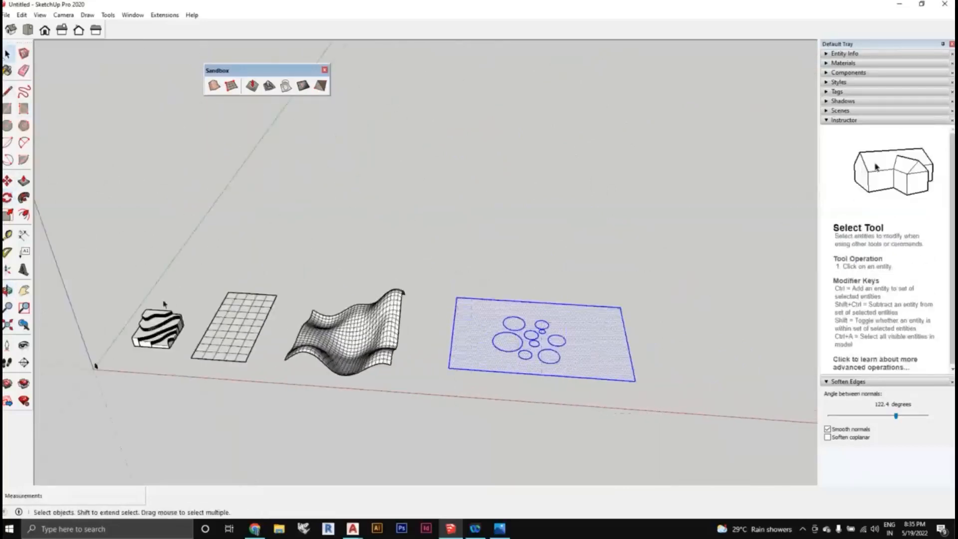
left_click(7, 180)
left_click(450, 367)
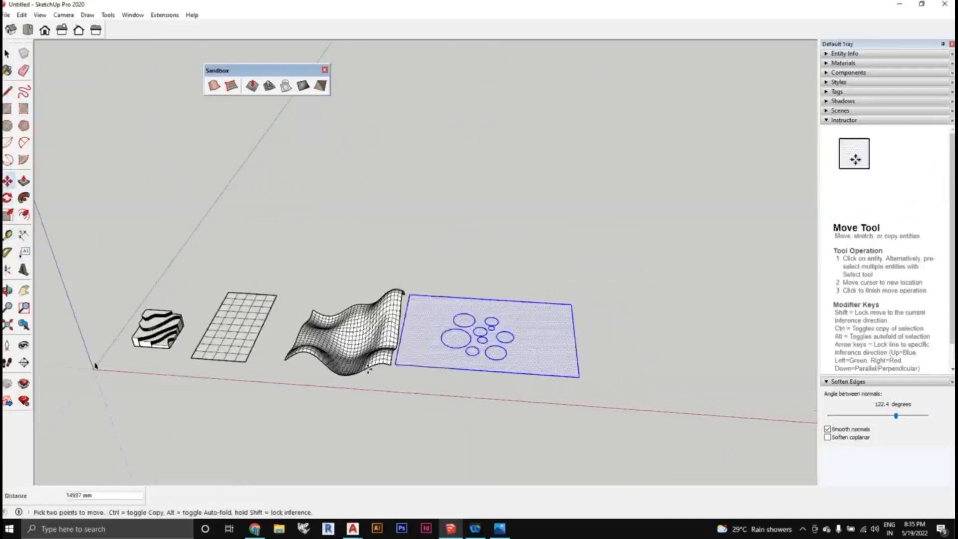
middle_click_drag(488, 397, 457, 389)
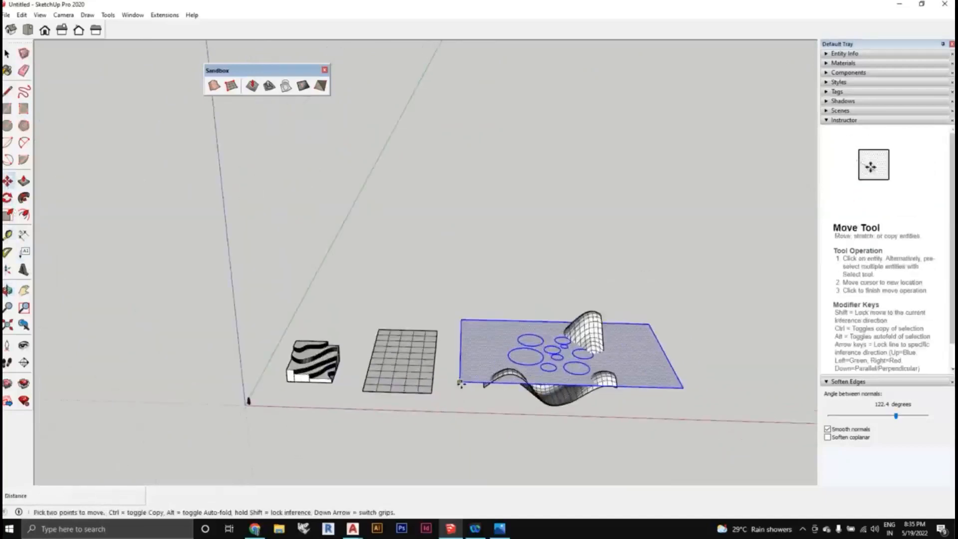
left_click(480, 331)
middle_click_drag(481, 332, 351, 255)
middle_click_drag(441, 312, 499, 379)
key("space")
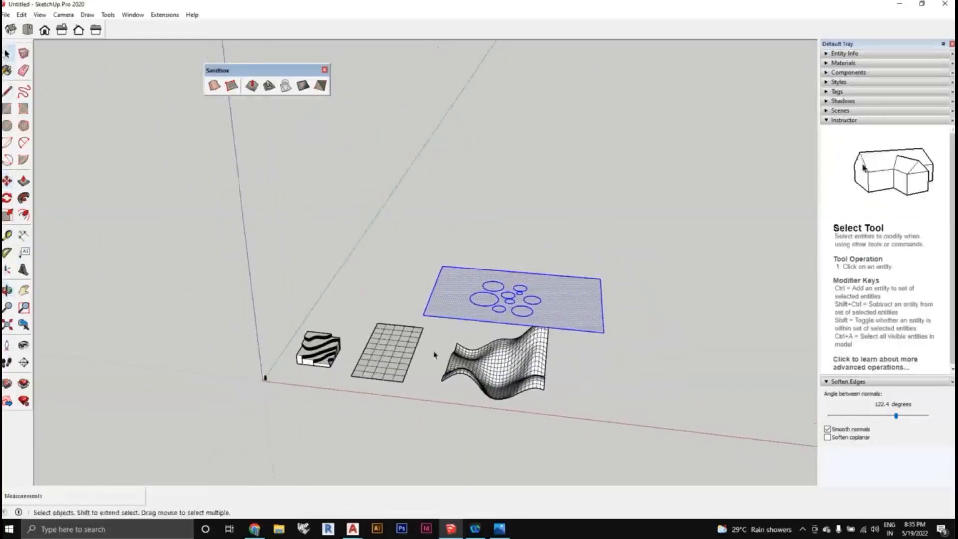
Use the Drape tool to project the raised rectangle's circles onto the sculpted mesh.
middle_click_drag(549, 409, 524, 245)
left_click(600, 445)
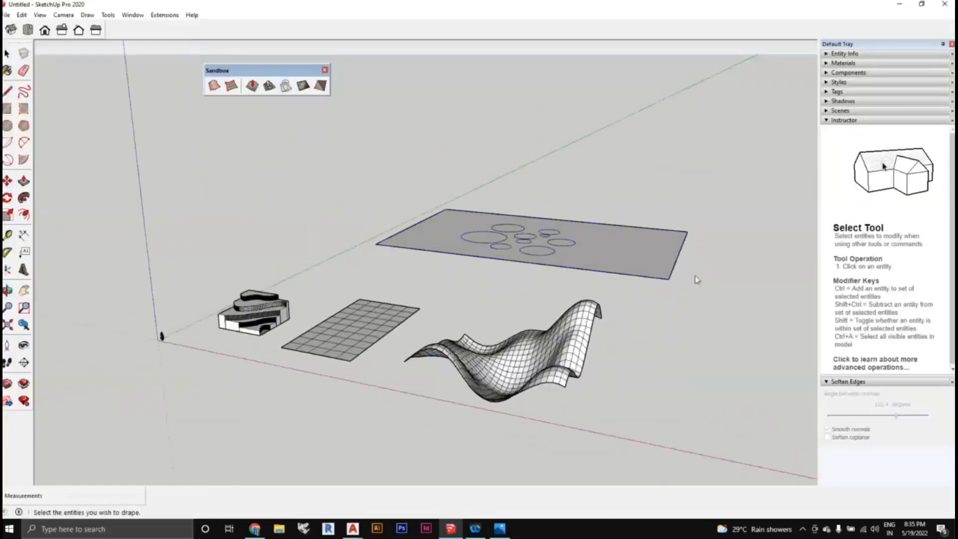
middle_click_drag(695, 278, 584, 252)
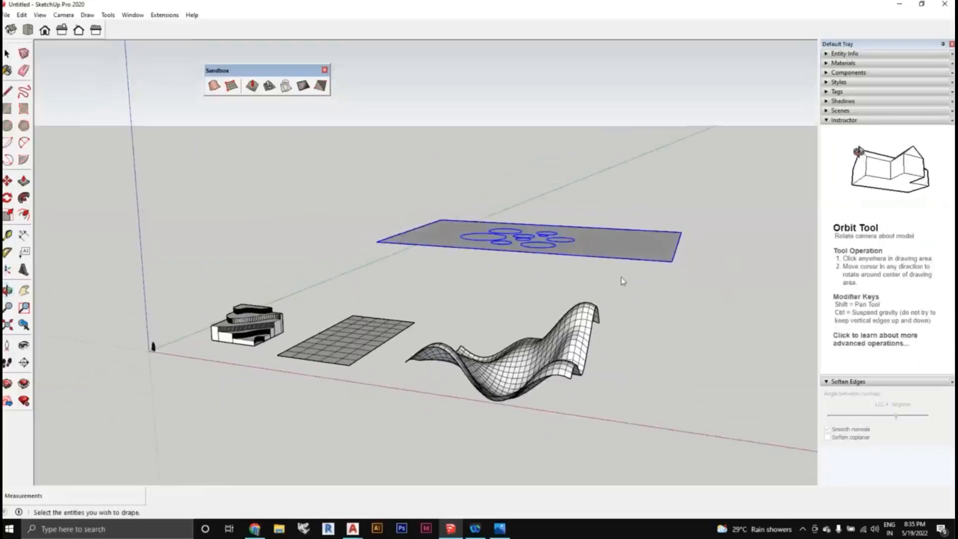
middle_click_drag(623, 280, 600, 263)
left_click(600, 262)
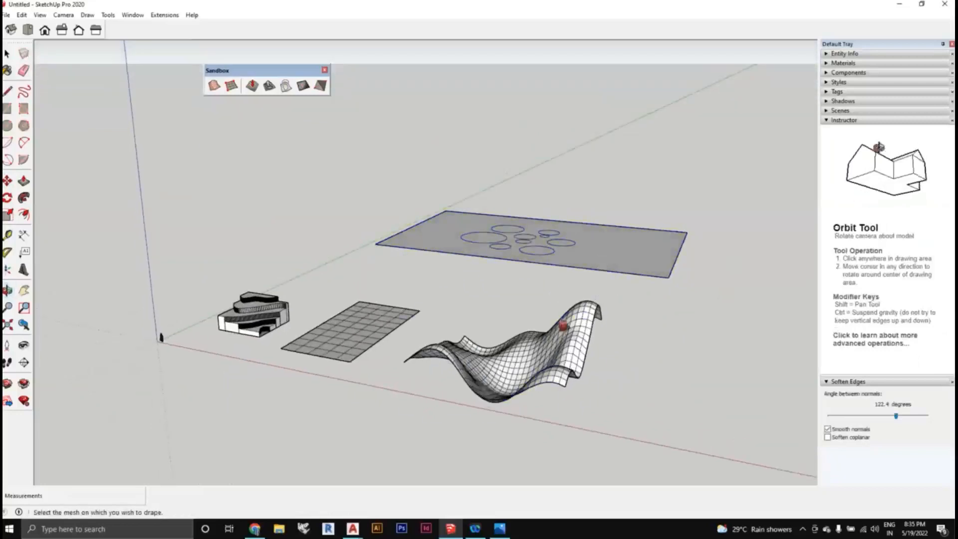
middle_click_drag(557, 349, 577, 417)
left_click(548, 375)
Examine the draped circle outlines on the sculpted mesh up close, including from inside its group.
scroll(577, 416, "up", 8)
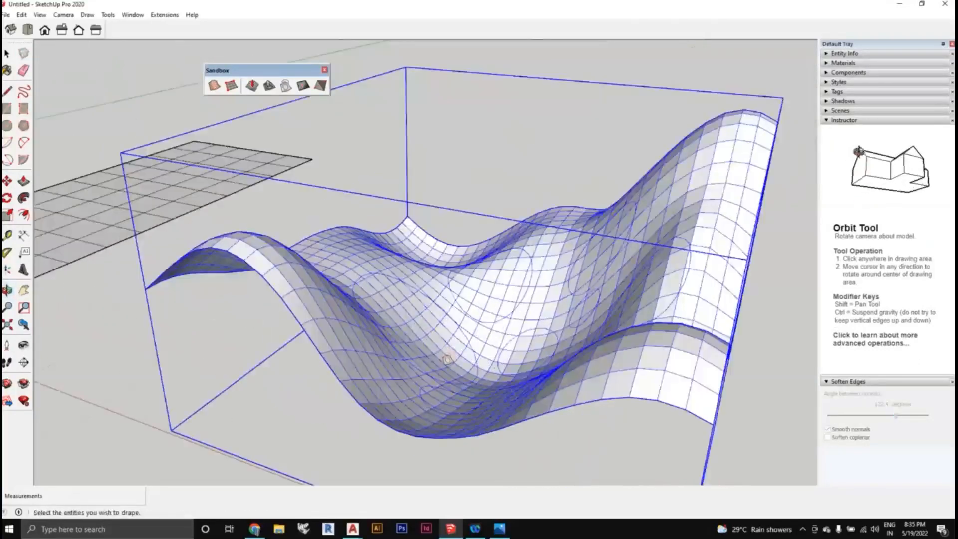
middle_click_drag(494, 344, 485, 351)
left_click(485, 351)
scroll(406, 402, "down", 2)
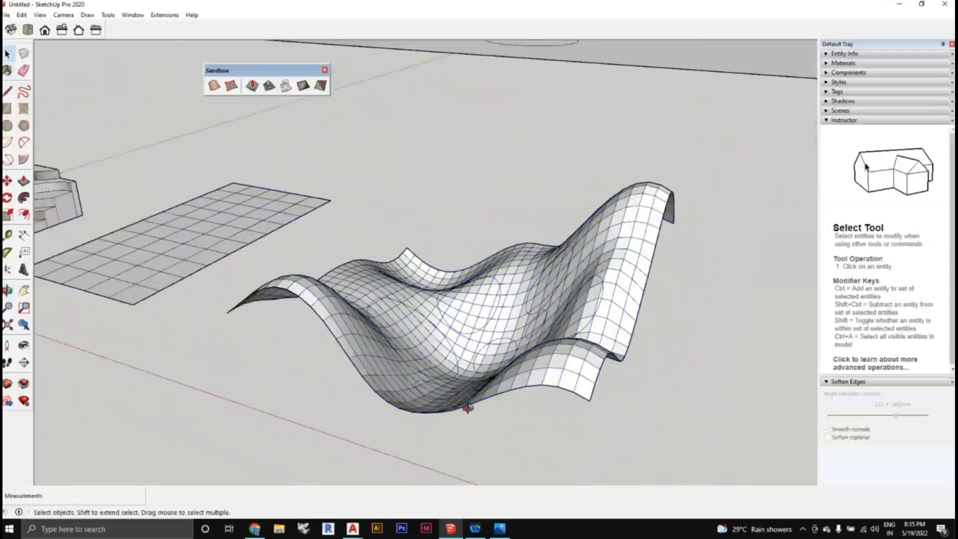
scroll(416, 330, "up", 6)
scroll(416, 329, "down", 2)
middle_click_drag(416, 333, 408, 305)
double_click(398, 338)
scroll(406, 360, "down", 1)
scroll(409, 306, "down", 3)
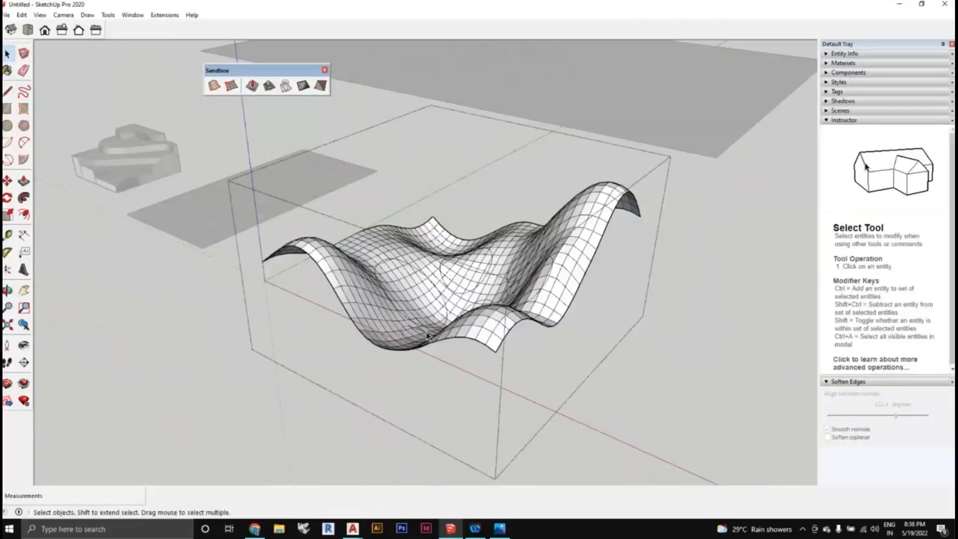
scroll(414, 311, "up", 4)
scroll(428, 323, "down", 4)
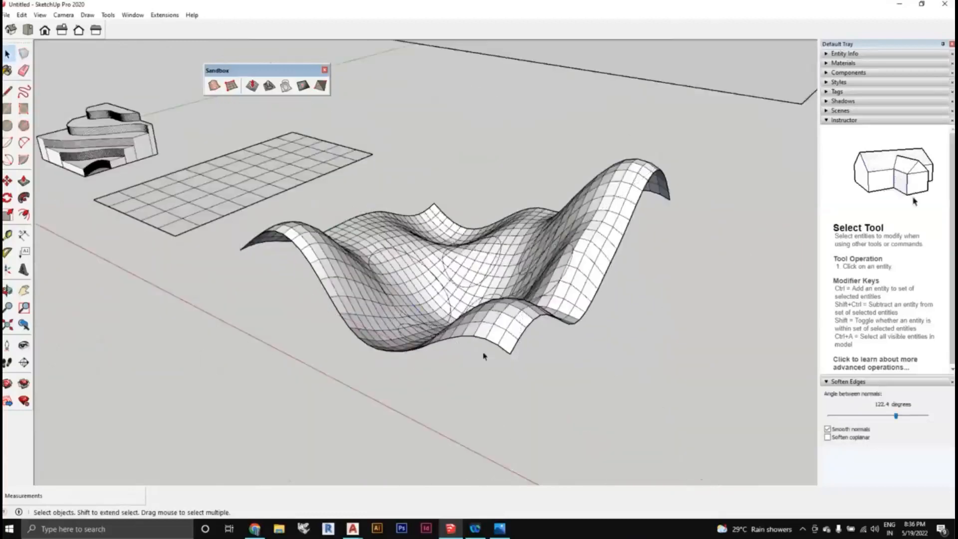
middle_click_drag(483, 355, 478, 374)
scroll(492, 388, "down", 2)
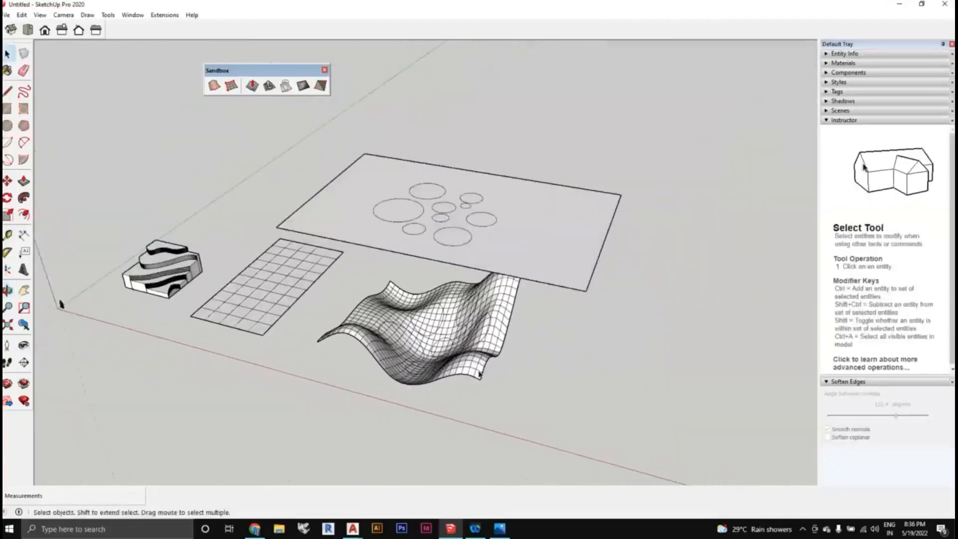
scroll(450, 355, "up", 2)
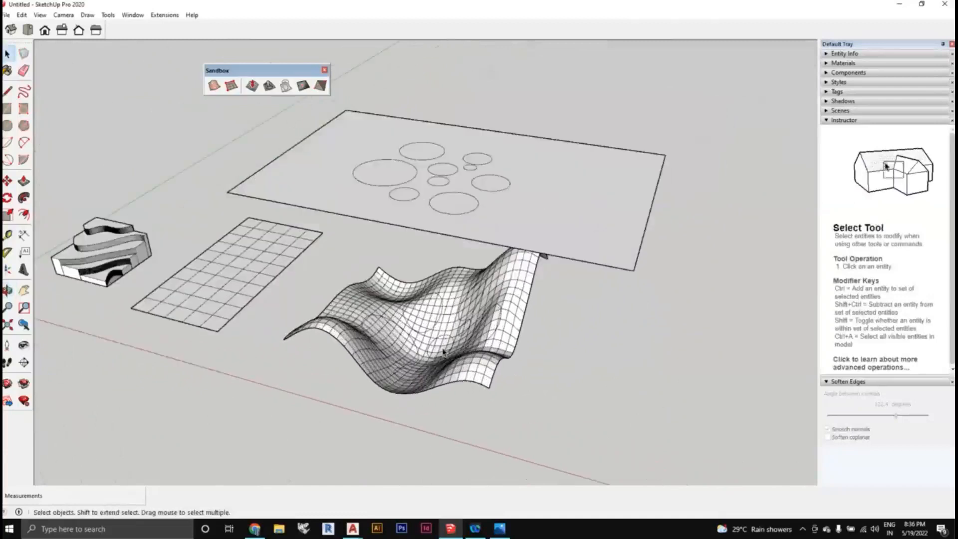
middle_click_drag(468, 373, 535, 403)
Select the sculpted mesh, open its group to inspect the grid faces, and leave the group.
left_click_drag(326, 241, 326, 241)
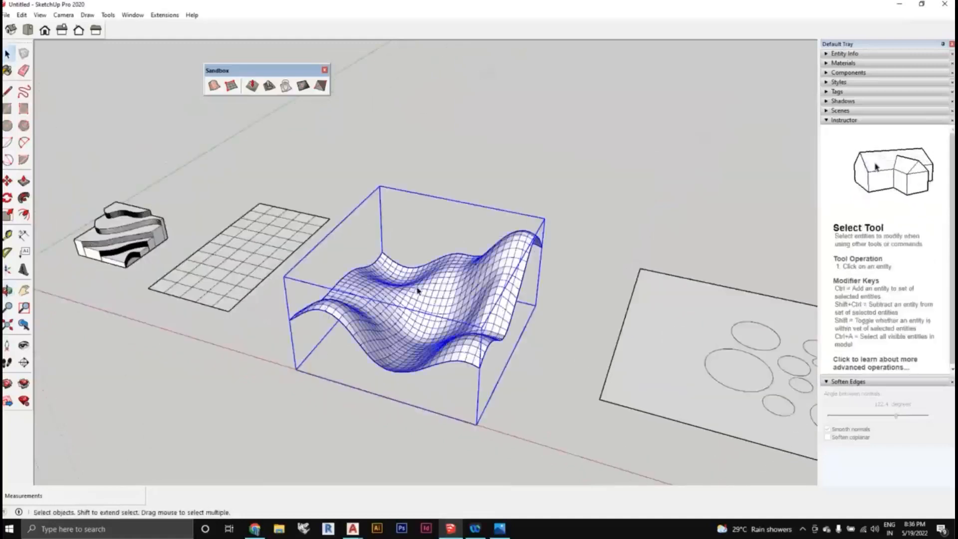
middle_click_drag(419, 291, 432, 312)
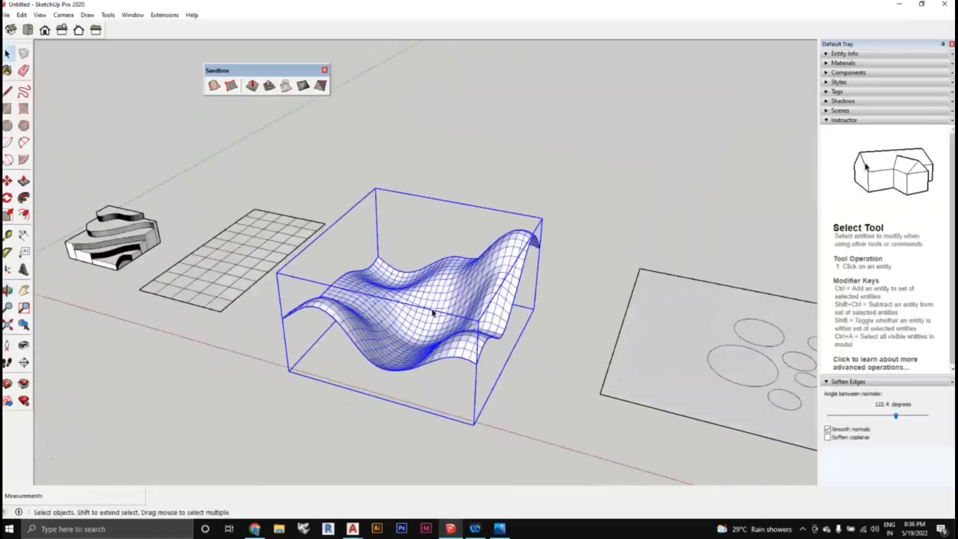
middle_click_drag(513, 337, 270, 148)
double_click(446, 312)
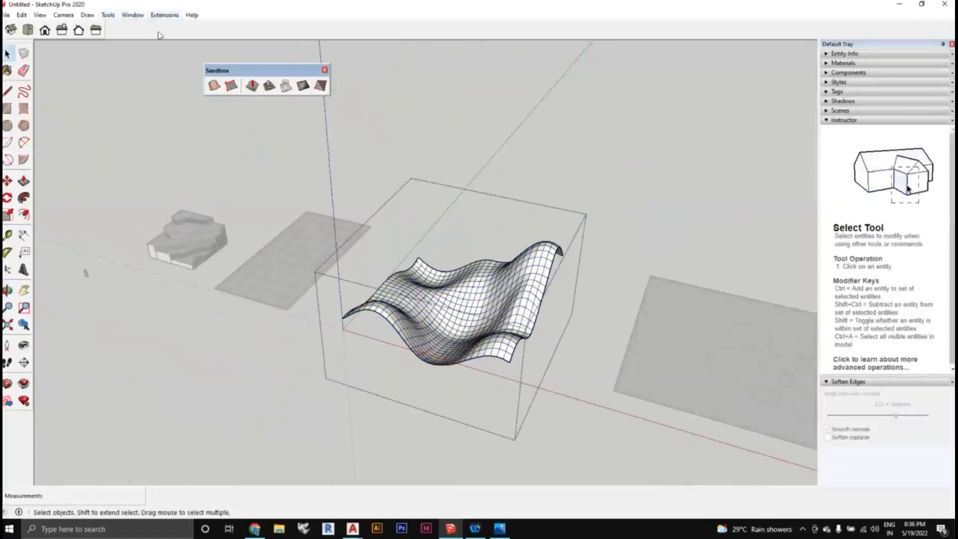
left_click(220, 428)
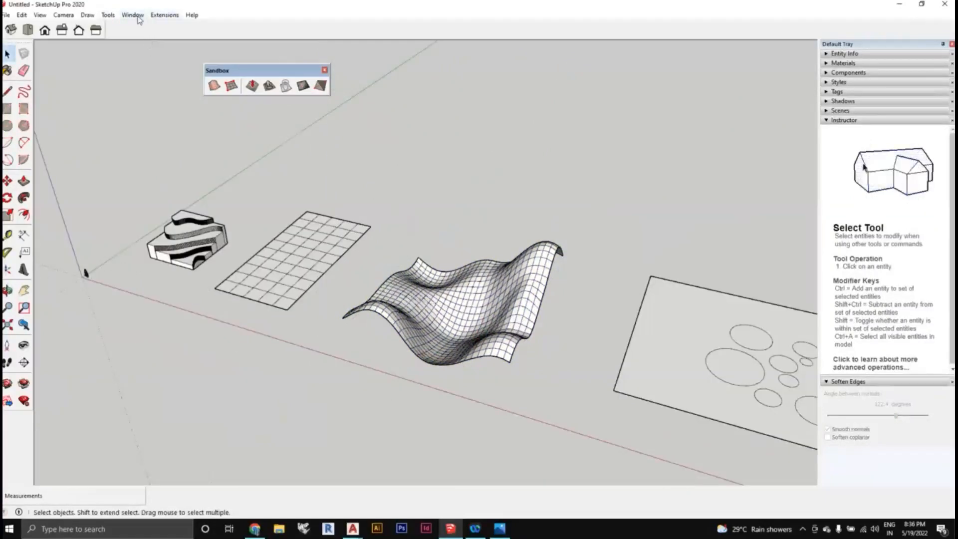
Soften the edges of the sculpted mesh by adding the soften coplanar option alongside smooth normals.
left_click(145, 16)
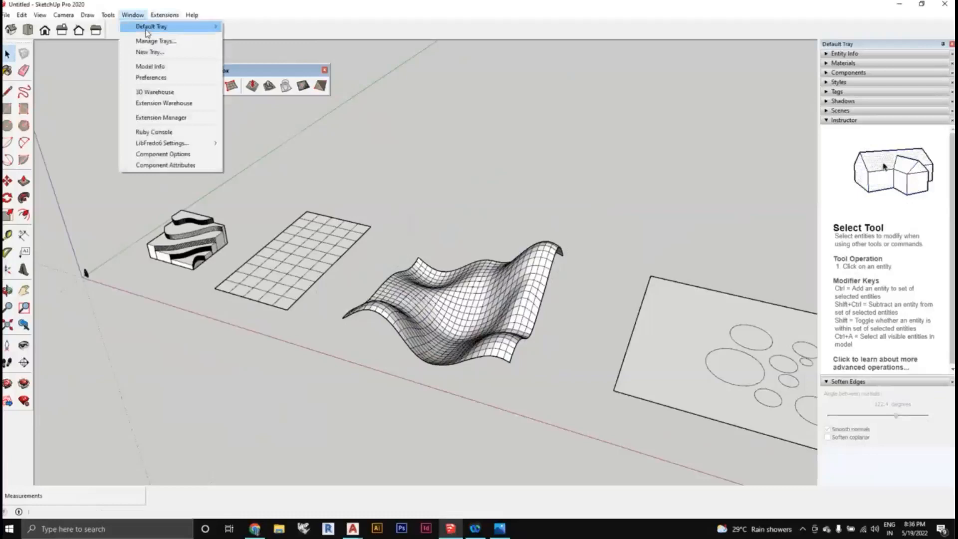
mouse_move(147, 32)
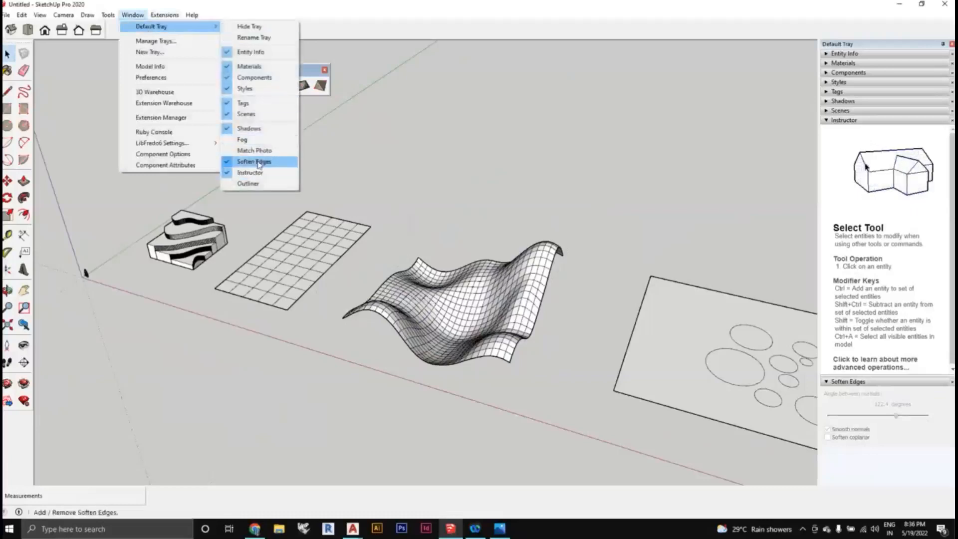
left_click(355, 409)
left_click(455, 342)
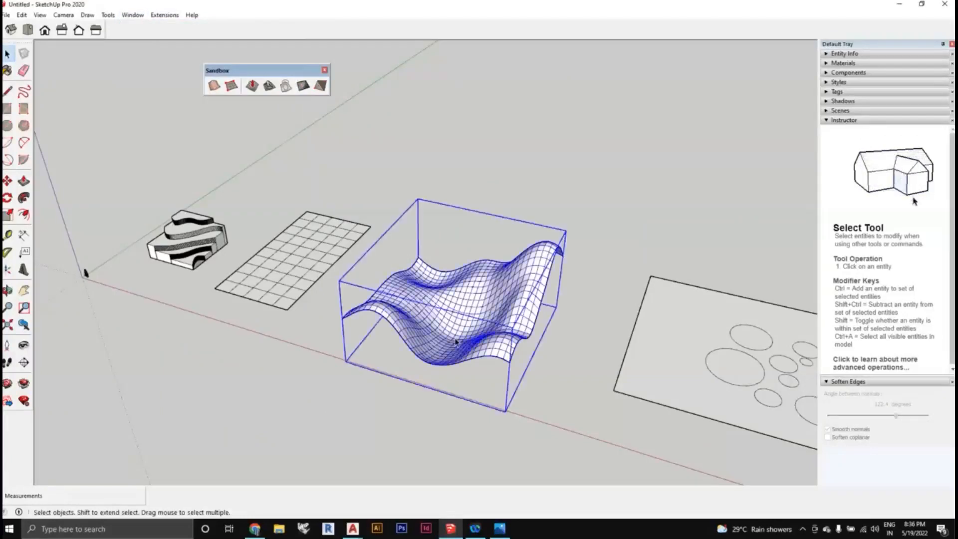
mouse_move(455, 342)
middle_mouse_down()
mouse_move(508, 355)
mouse_move(464, 348)
mouse_move(470, 355)
middle_mouse_up()
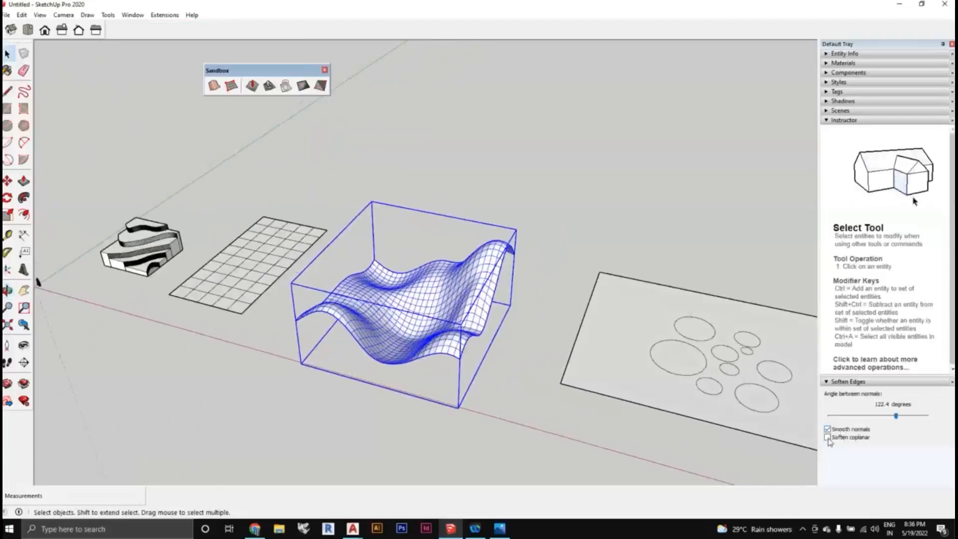
left_click(827, 438)
mouse_move(601, 406)
middle_mouse_down()
mouse_move(508, 329)
mouse_move(460, 364)
mouse_move(458, 409)
middle_mouse_up()
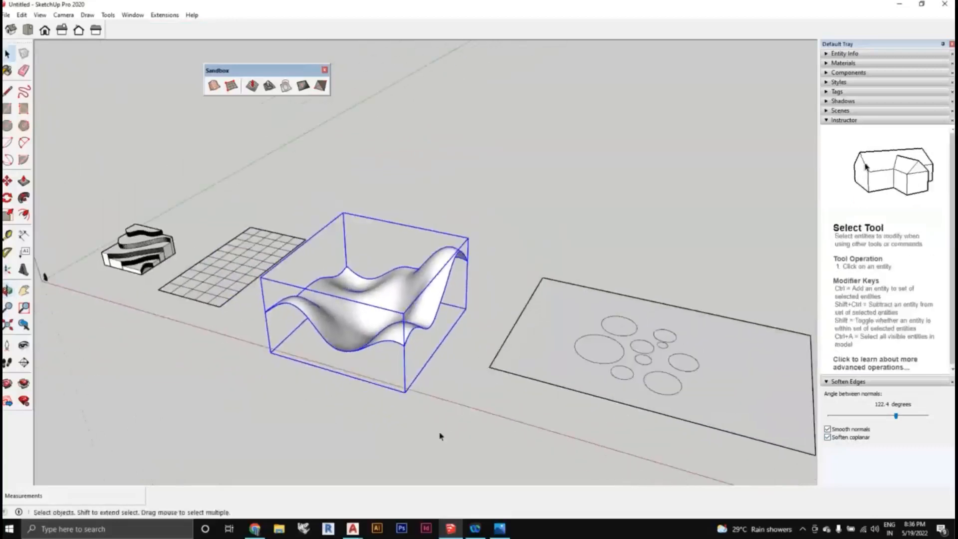
Deselect the sculpted mesh and examine its softened surface from different angles and distances.
mouse_move(415, 368)
middle_mouse_down()
mouse_move(456, 379)
mouse_move(408, 346)
mouse_move(428, 359)
mouse_move(454, 409)
middle_mouse_up()
left_click(440, 373)
scroll(440, 372, "down", 1)
mouse_move(440, 372)
middle_mouse_down()
mouse_move(414, 344)
mouse_move(428, 363)
mouse_move(449, 360)
middle_mouse_up()
scroll(408, 342, "down", 2)
scroll(458, 358, "up", 2)
scroll(381, 315, "up", 1)
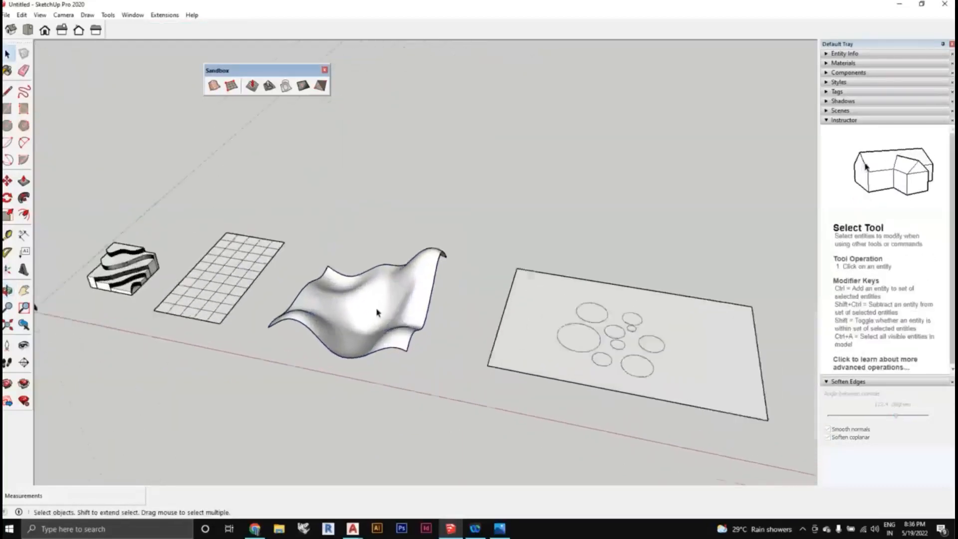
scroll(643, 341, "up", 1)
scroll(642, 339, "down", 1)
scroll(462, 337, "down", 1)
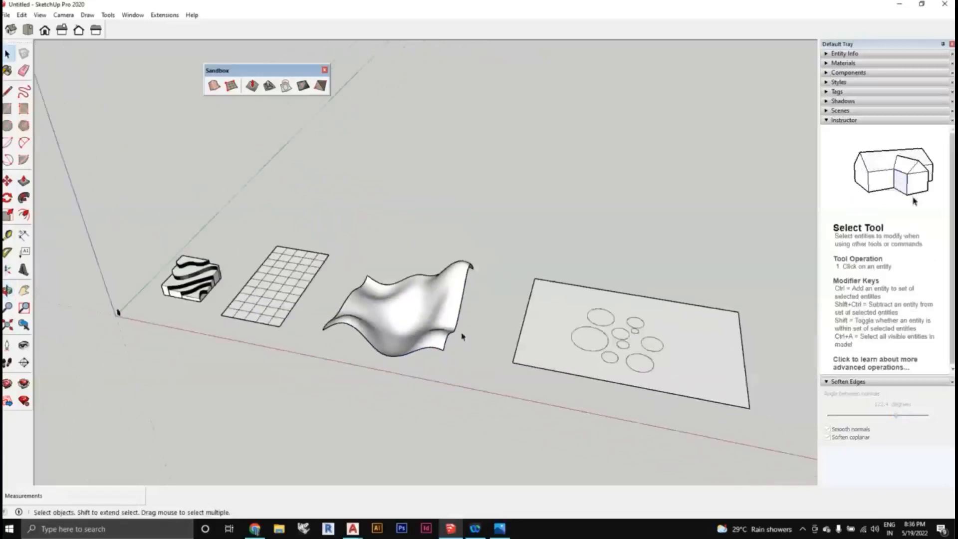
Select the rectangle with its circles and move it over the softened mesh, raised well above the surface.
mouse_move(680, 418)
middle_mouse_down()
mouse_move(629, 459)
mouse_move(665, 406)
middle_mouse_up()
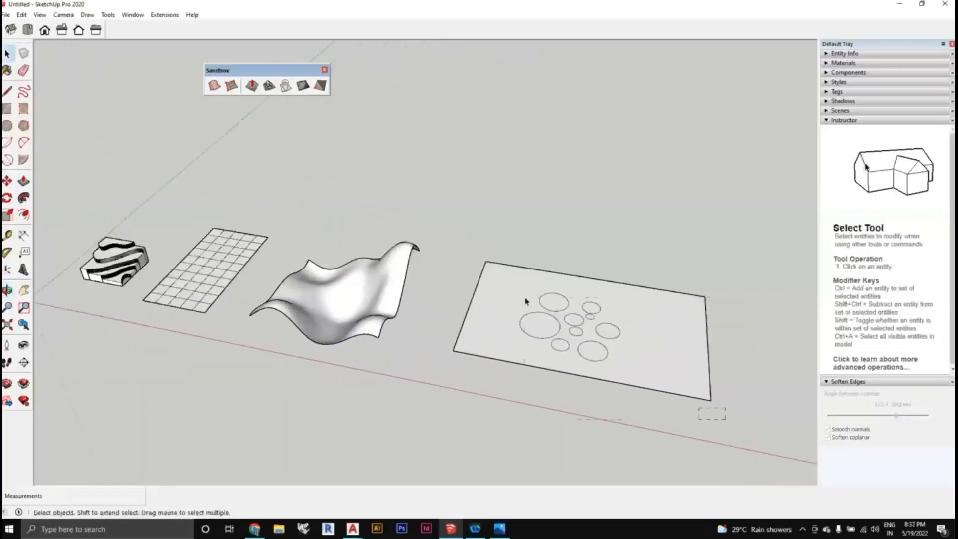
left_click_drag(436, 251, 435, 251)
key("m")
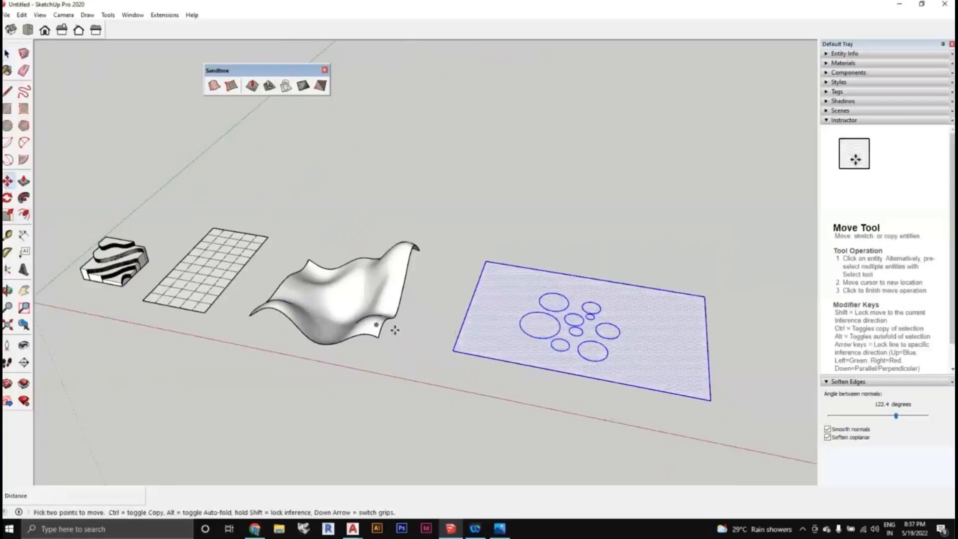
left_click(460, 352)
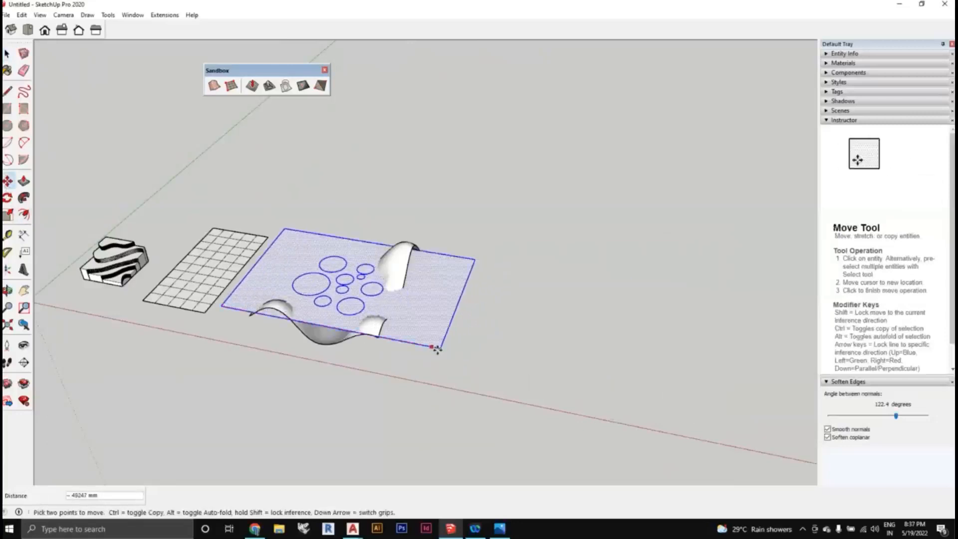
left_click(449, 334)
middle_click_drag(448, 333, 494, 319)
key("space")
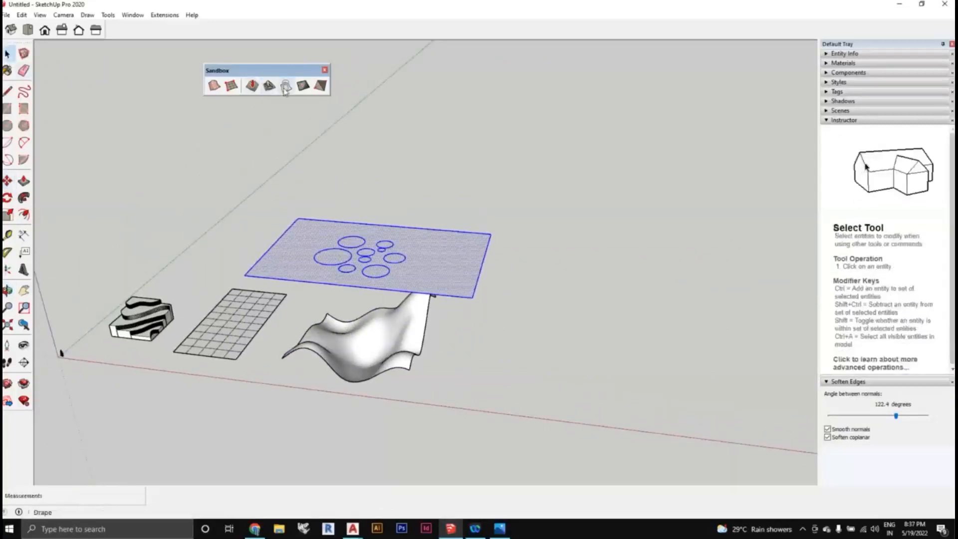
Drape the raised rectangle's circles onto the softened mesh.
left_click(285, 88)
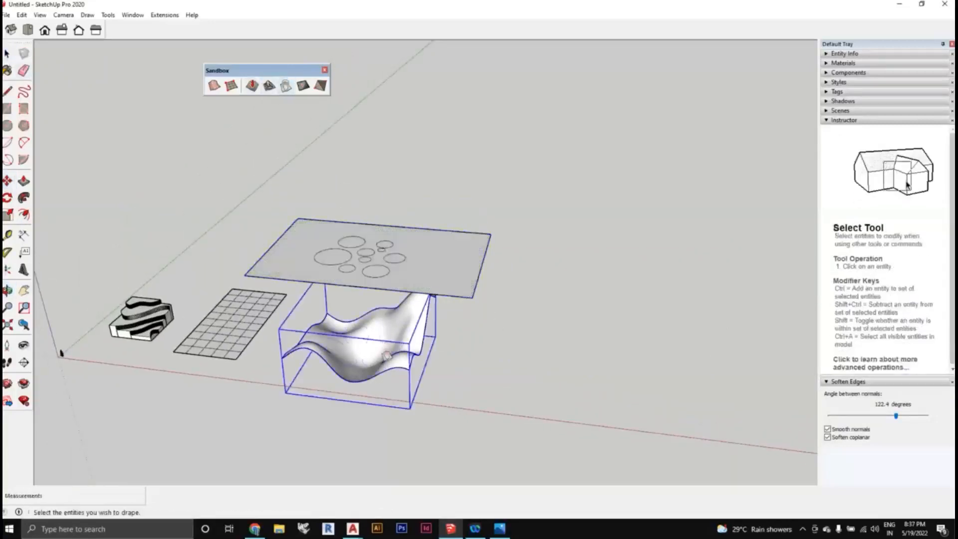
left_click(386, 349)
middle_click_drag(439, 467, 454, 225)
middle_click_drag(417, 363, 398, 364)
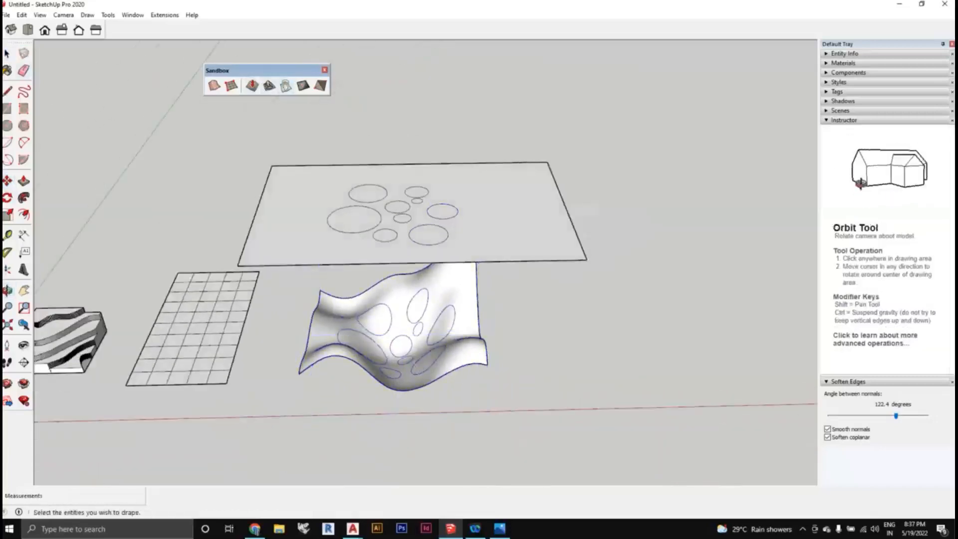
Delete the faces inside the draped circles within the mesh group to cut openings, and leave the group.
left_click(7, 54)
middle_click_drag(536, 369, 375, 344)
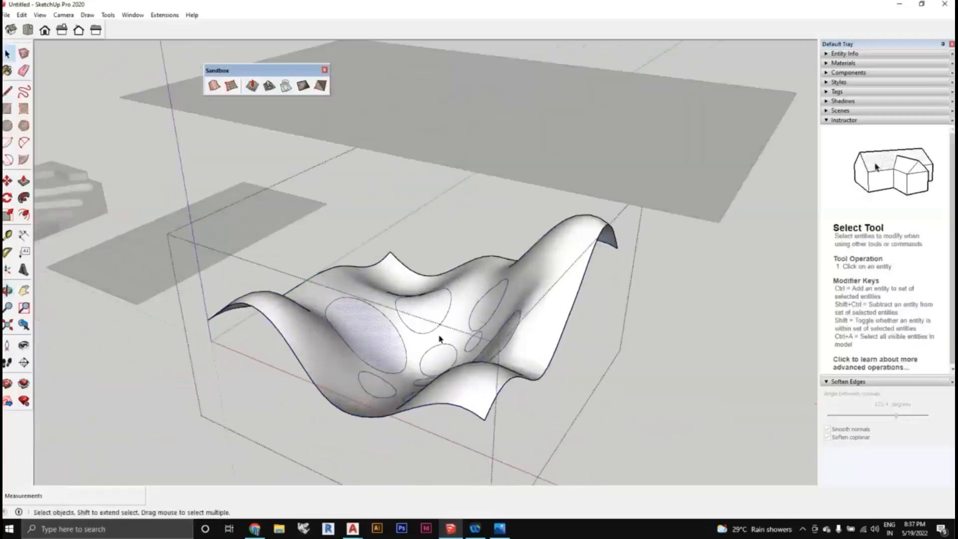
middle_click_drag(487, 329, 437, 349)
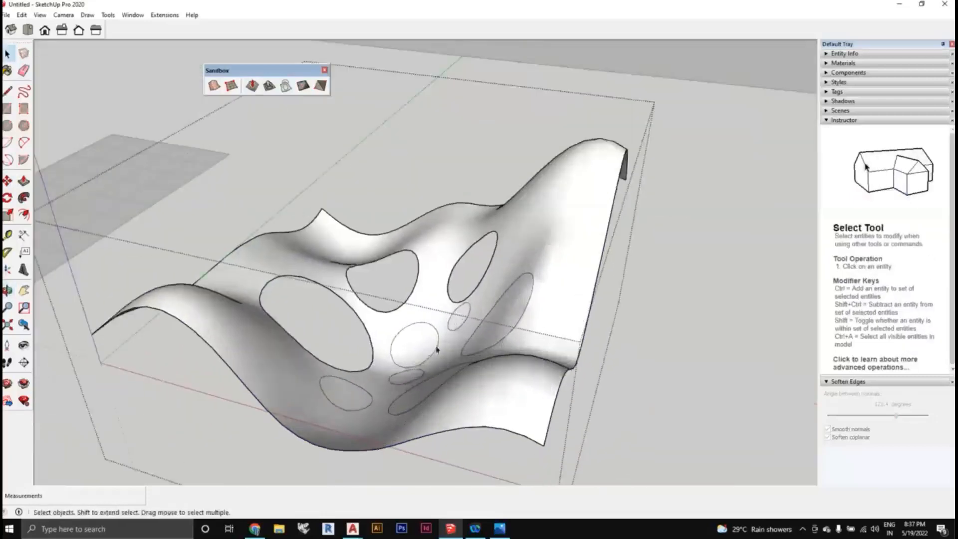
scroll(411, 381, "up", 3)
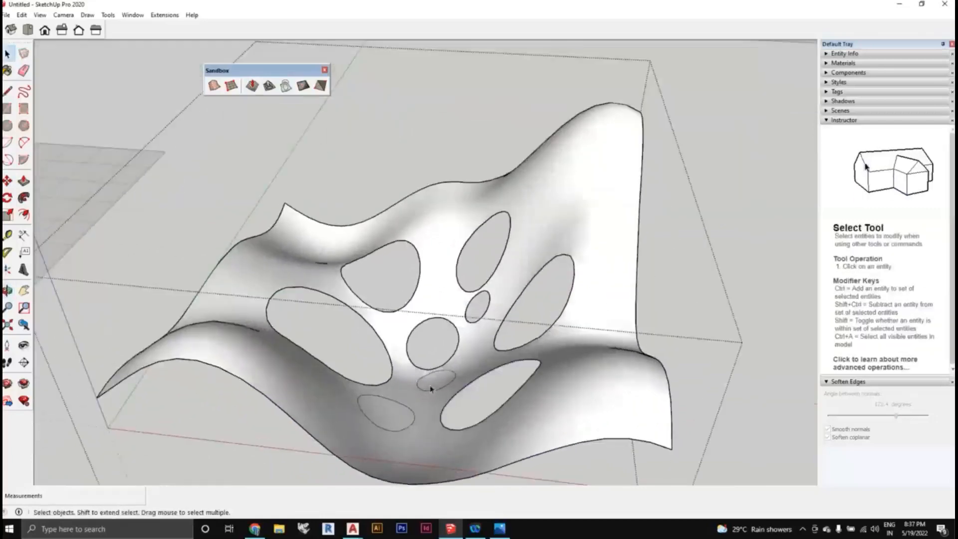
scroll(397, 417, "down", 2)
middle_click_drag(397, 417, 569, 398)
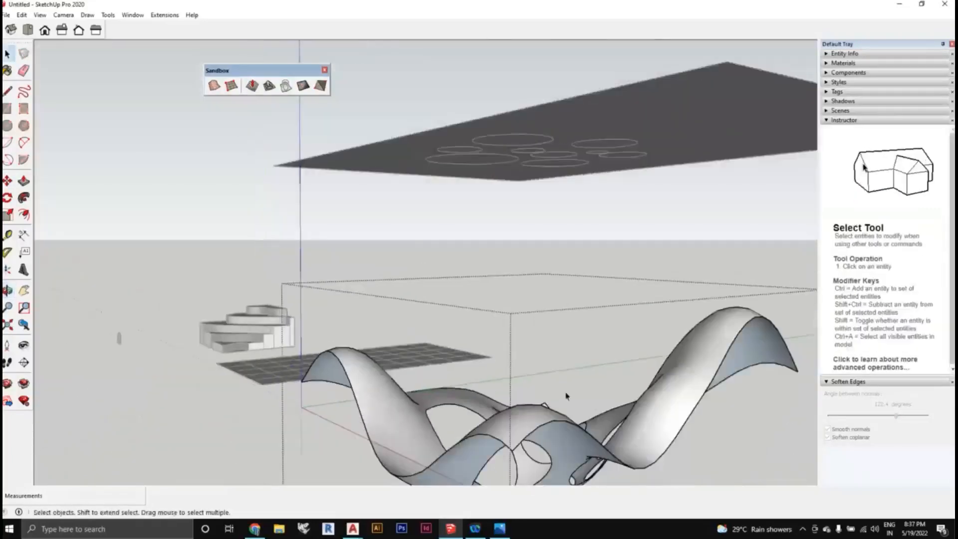
scroll(527, 301, "up", 3)
middle_click_drag(527, 301, 492, 359)
left_click(659, 349)
Examine the perforated mesh together with the raised rectangle and the other terrain models.
scroll(660, 350, "down", 2)
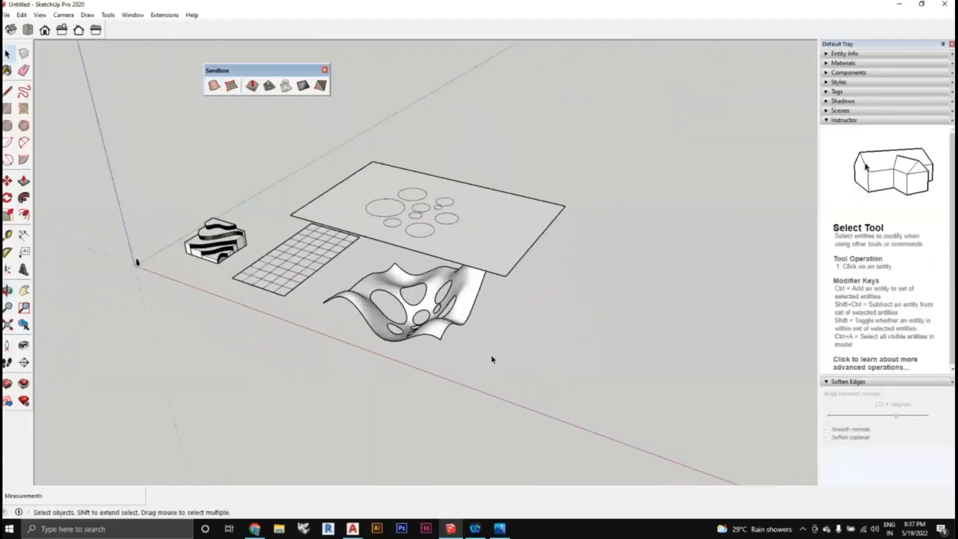
scroll(496, 359, "up", 1)
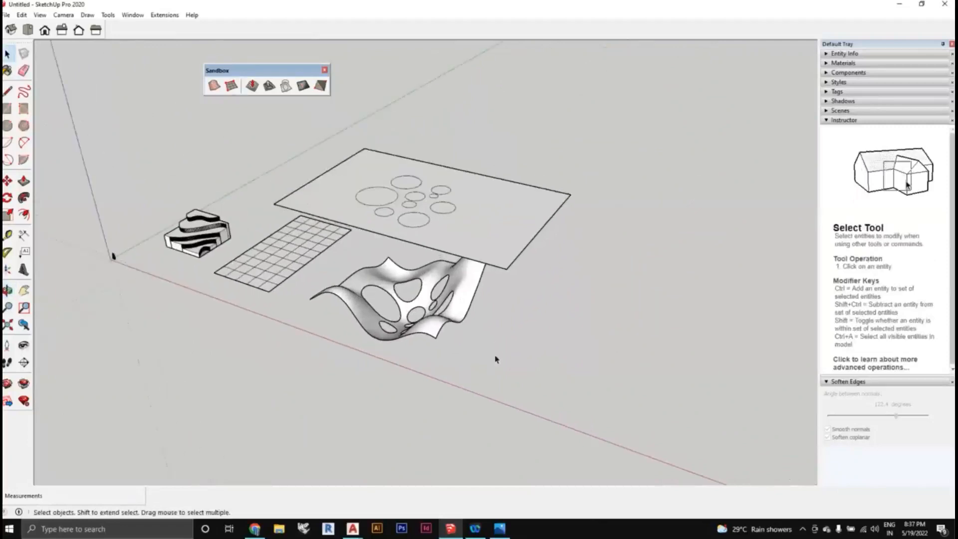
middle_click_drag(495, 359, 390, 208)
scroll(443, 333, "up", 2)
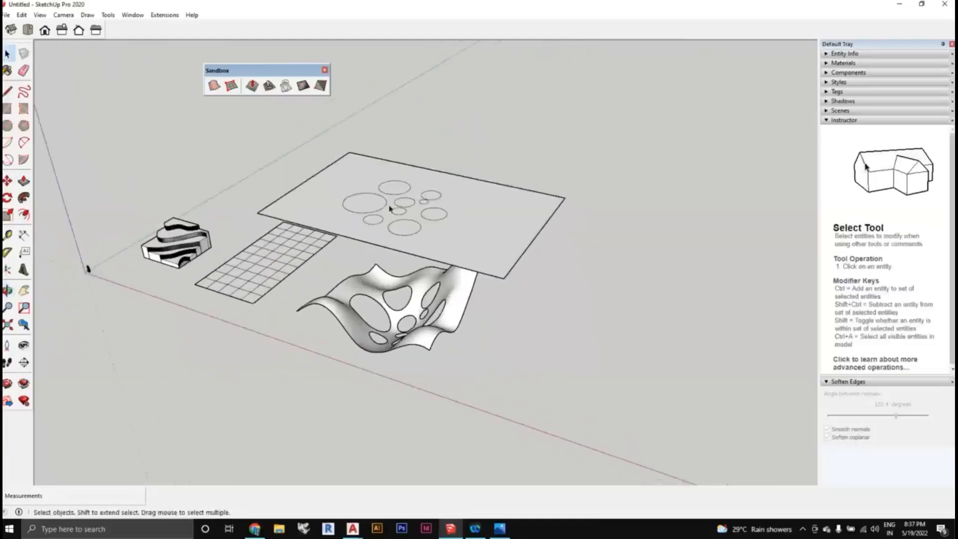
middle_click_drag(418, 339, 451, 359)
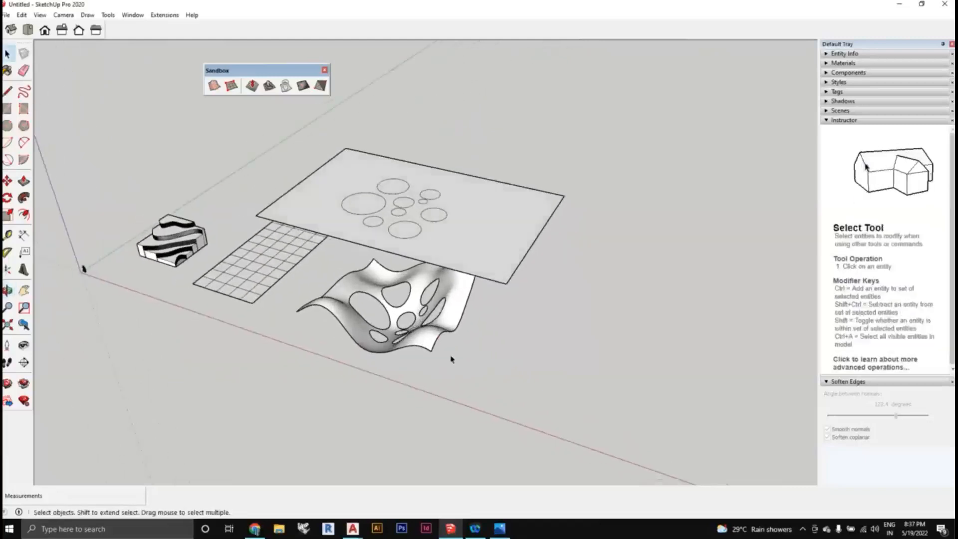
scroll(451, 359, "down", 1)
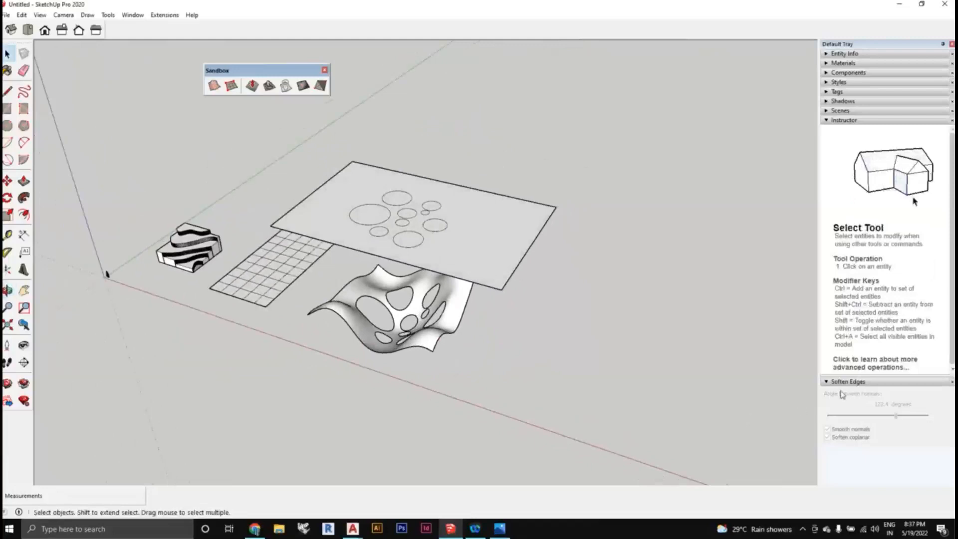
middle_click_drag(478, 349, 476, 348)
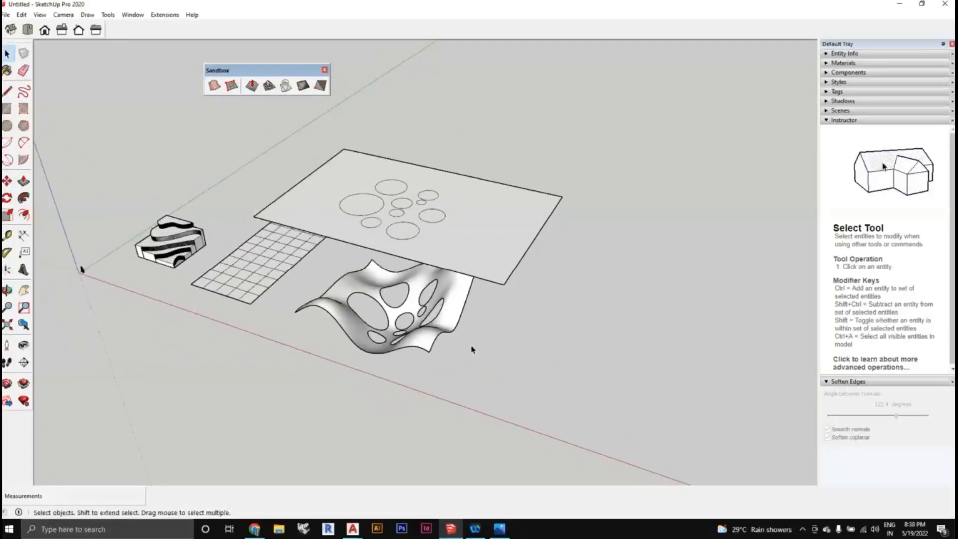
mouse_move(472, 349)
middle_mouse_down()
mouse_move(514, 376)
mouse_move(457, 332)
mouse_move(474, 342)
middle_mouse_up()
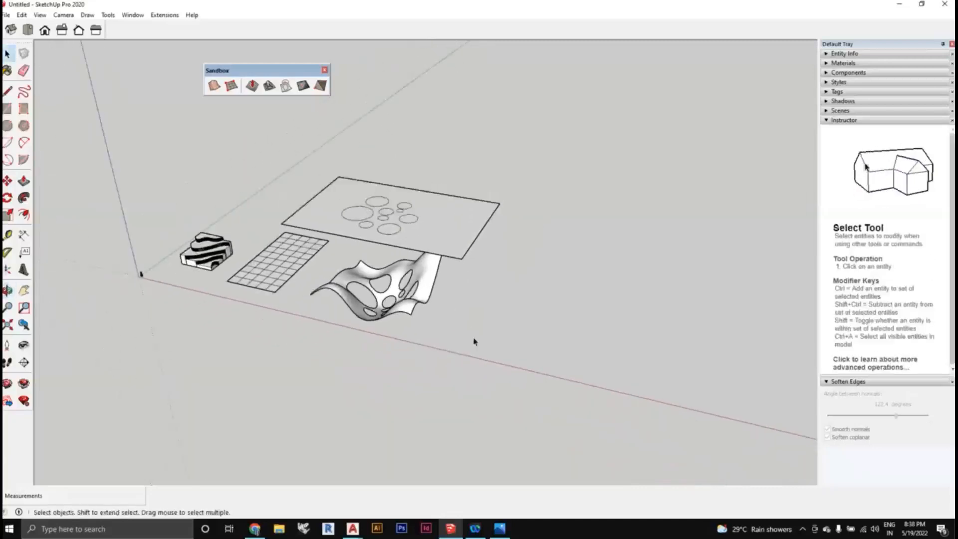
Undo the cut openings, the drape, the rectangle's move and the edge softening, and leave the mesh group.
key("ctrl+z")
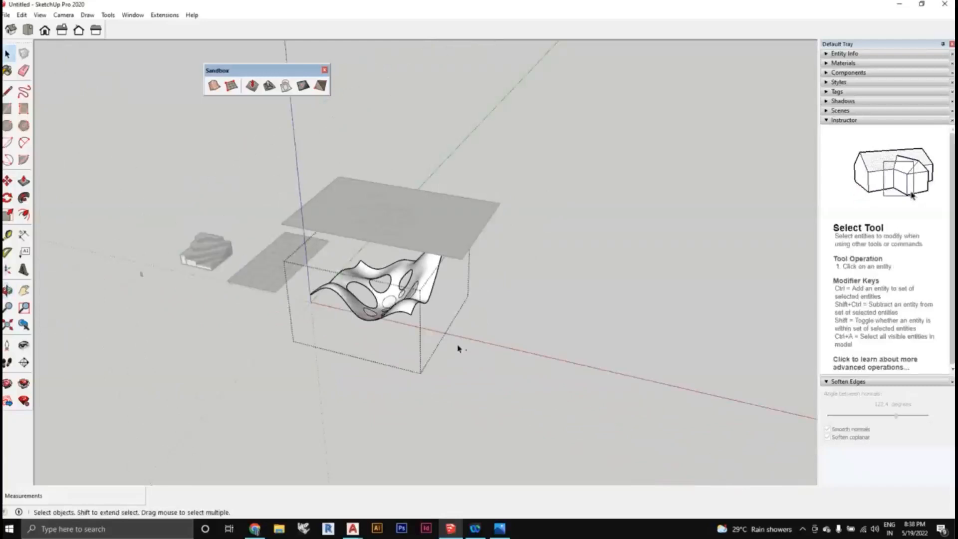
left_click(458, 348)
key("ctrl+z")
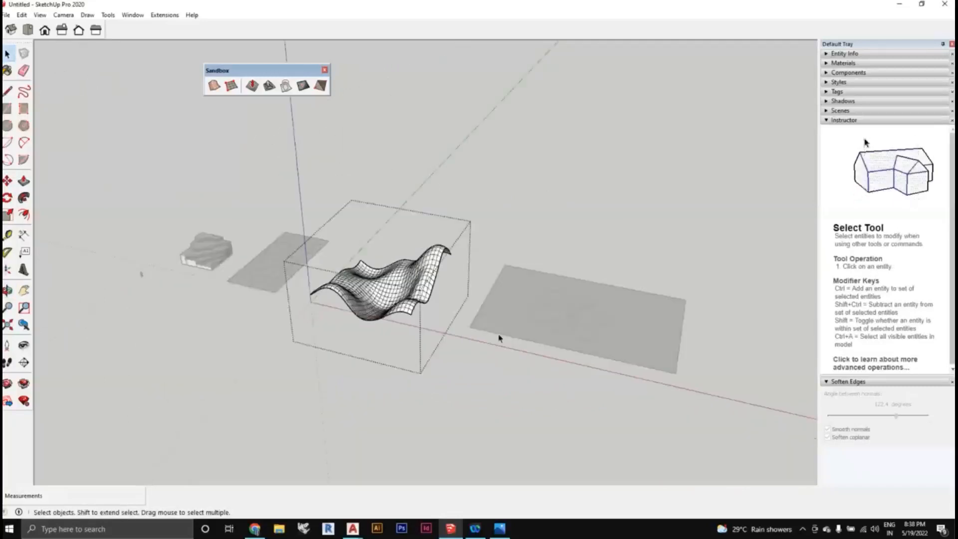
left_click(542, 191)
Select the sculpted grid mesh and soften its edges with both smooth normals and soften coplanar enabled.
middle_click_drag(521, 363, 371, 295)
scroll(402, 315, "up", 3)
scroll(402, 315, "down", 3)
left_click(402, 307)
scroll(372, 295, "up", 3)
scroll(256, 241, "down", 1)
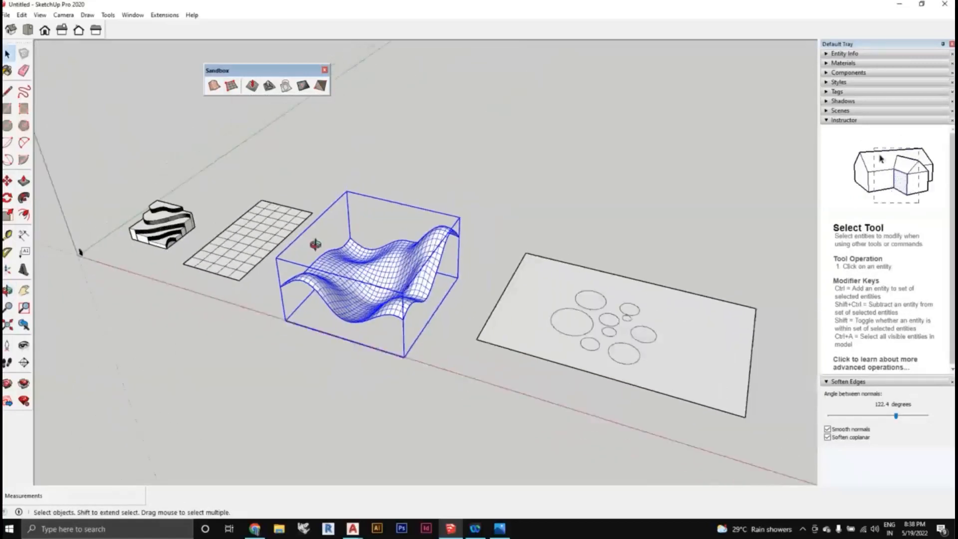
scroll(314, 246, "up", 2)
middle_click_drag(335, 271, 406, 299)
scroll(431, 298, "down", 1)
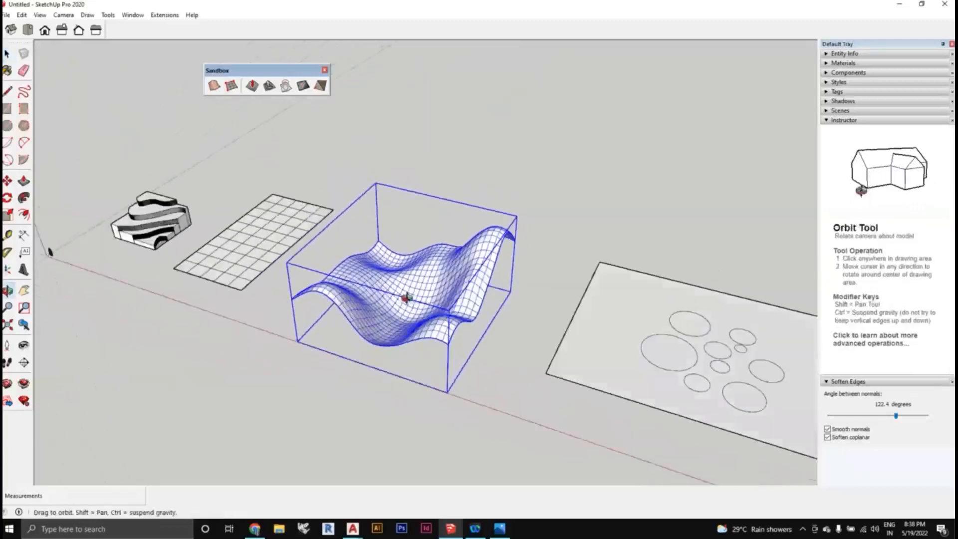
scroll(409, 318, "up", 1)
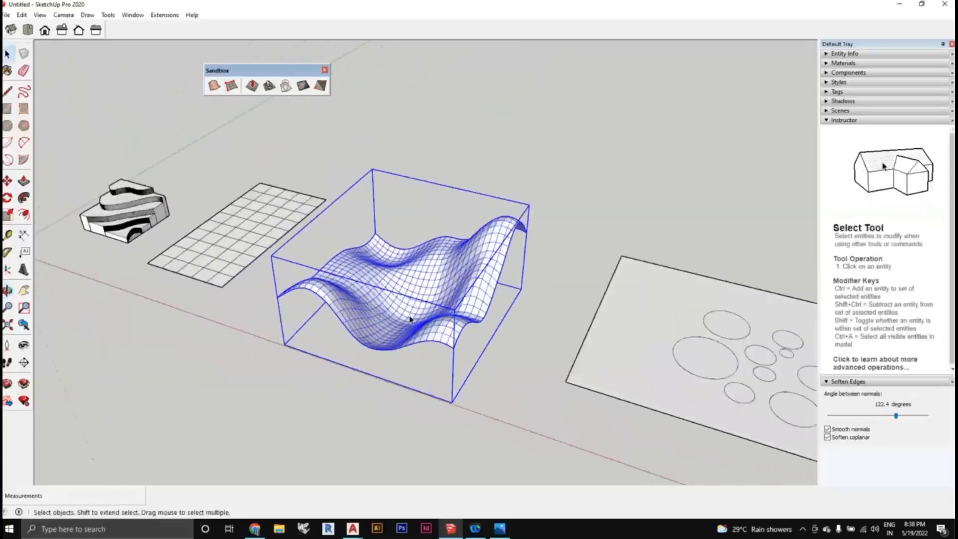
scroll(410, 315, "down", 2)
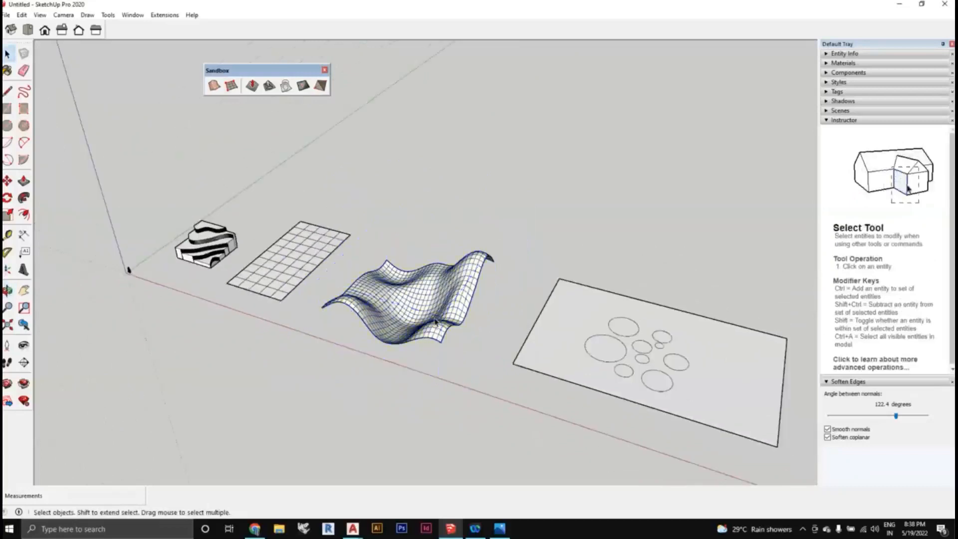
left_click(827, 437)
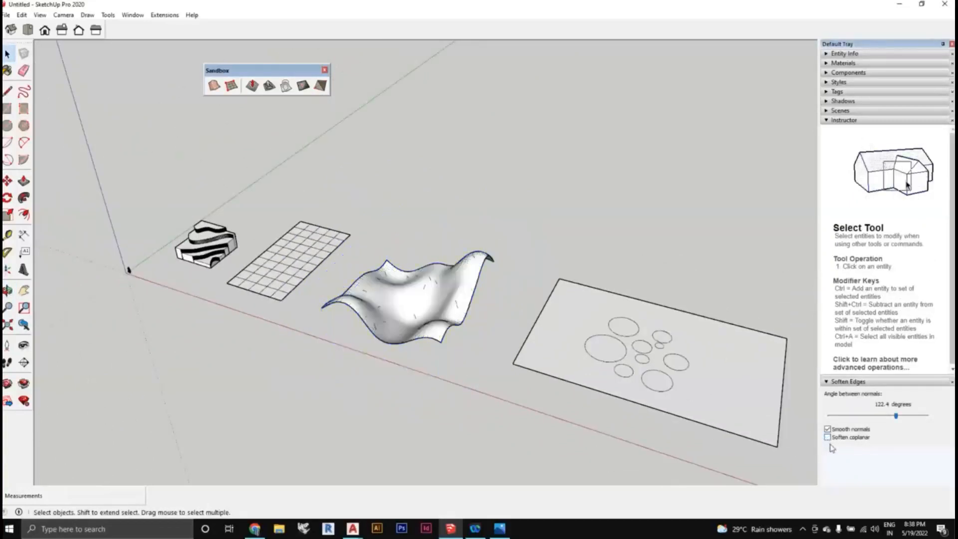
left_click(828, 438)
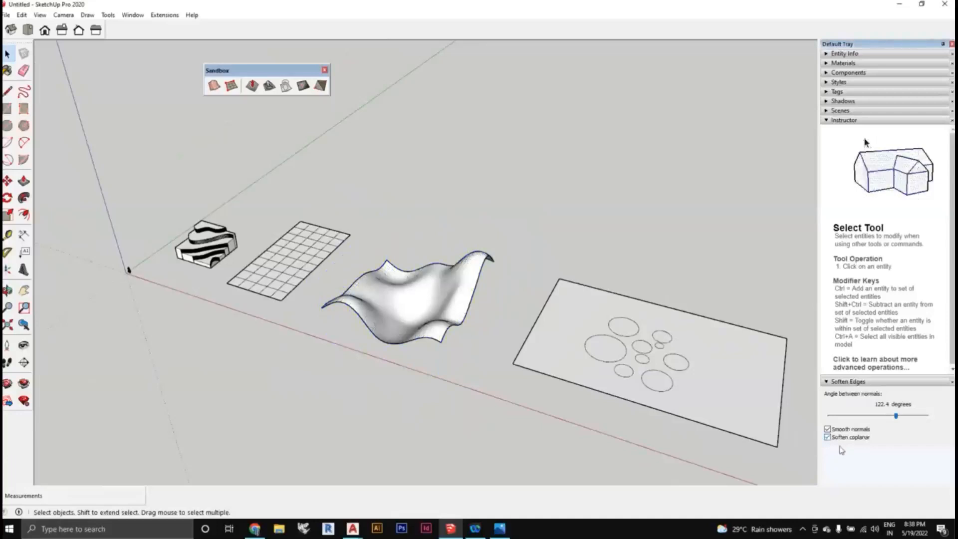
left_click(443, 325)
middle_click_drag(443, 324, 302, 359)
scroll(407, 363, "down", 4)
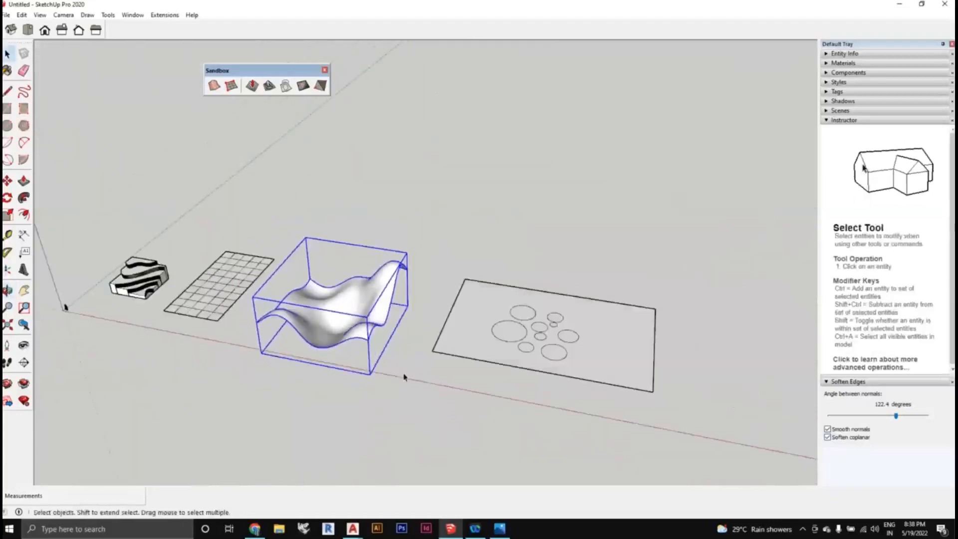
Move the rectangle with the circles about 43 m horizontally so it lies over the softened mesh.
middle_click_drag(406, 376, 459, 377)
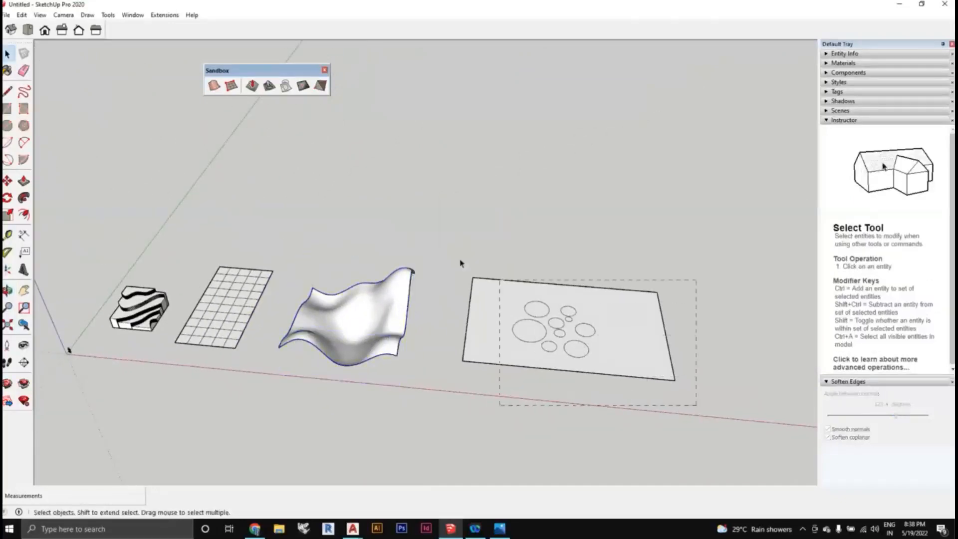
left_click_drag(459, 263, 444, 252)
left_click(7, 181)
scroll(469, 381, "up", 2)
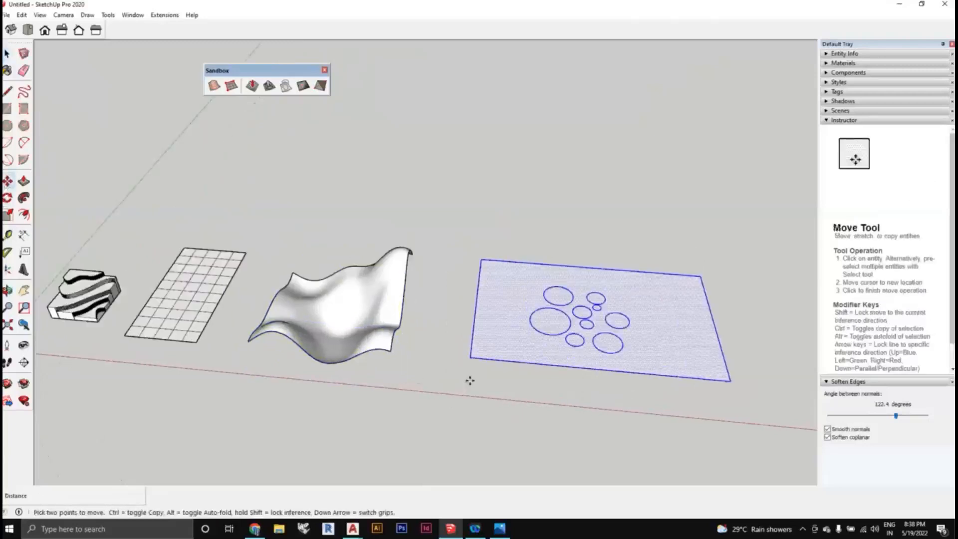
left_click(471, 357)
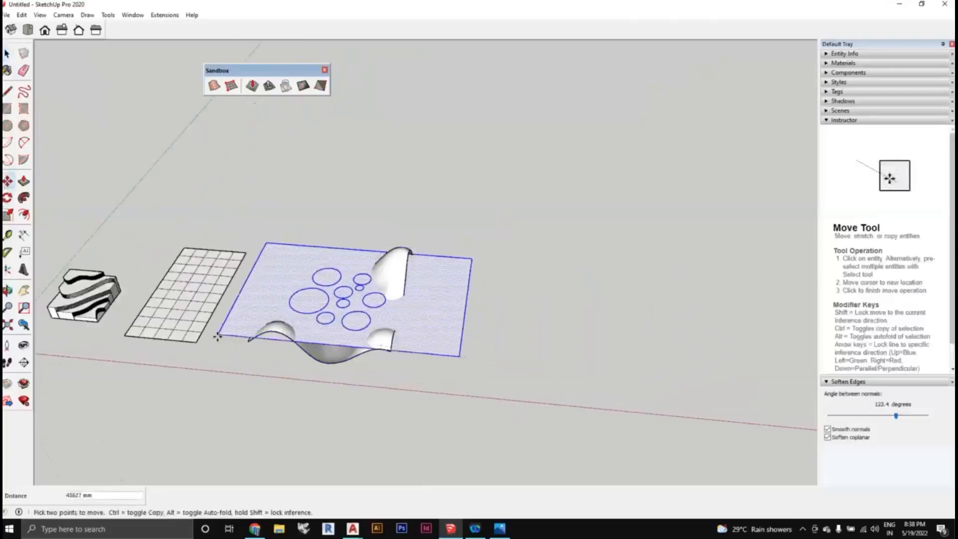
key("ctrl")
key("ctrl")
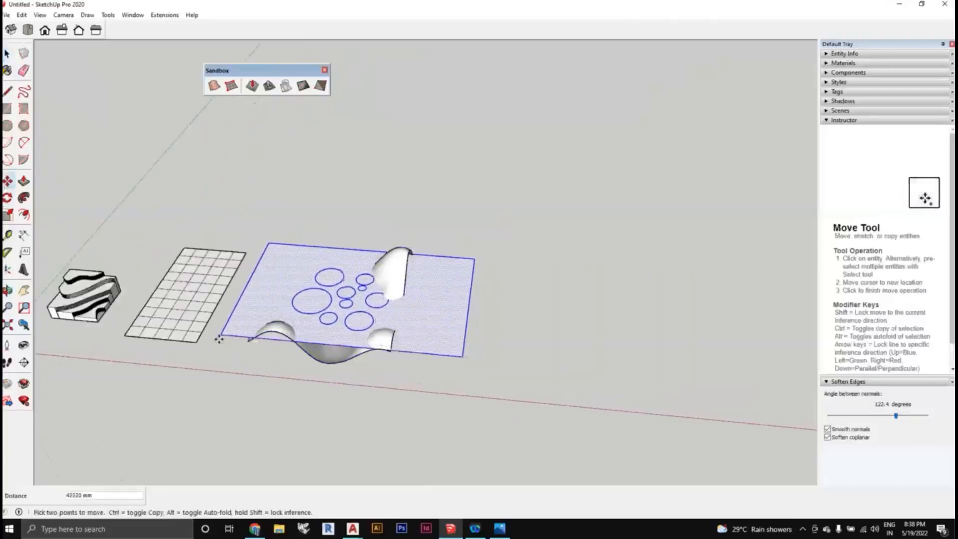
left_click(219, 335)
Raise the rectangle with its circles vertically about 21 m so it sits clear above the mesh.
left_click(460, 355)
left_click(454, 257)
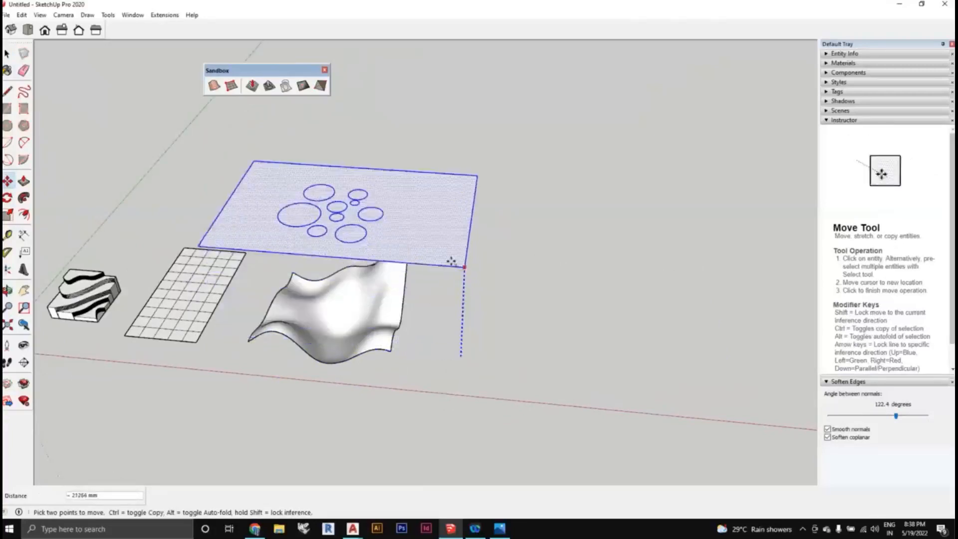
left_click(8, 53)
scroll(275, 149, "up", 2)
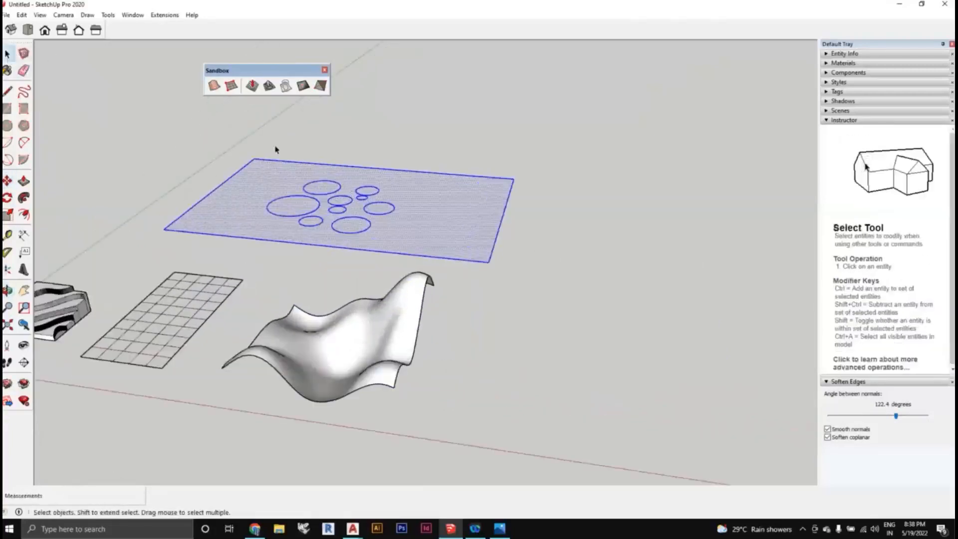
Drape the raised rectangle's circles onto the softened mesh below.
left_click(553, 339)
scroll(374, 261, "down", 2)
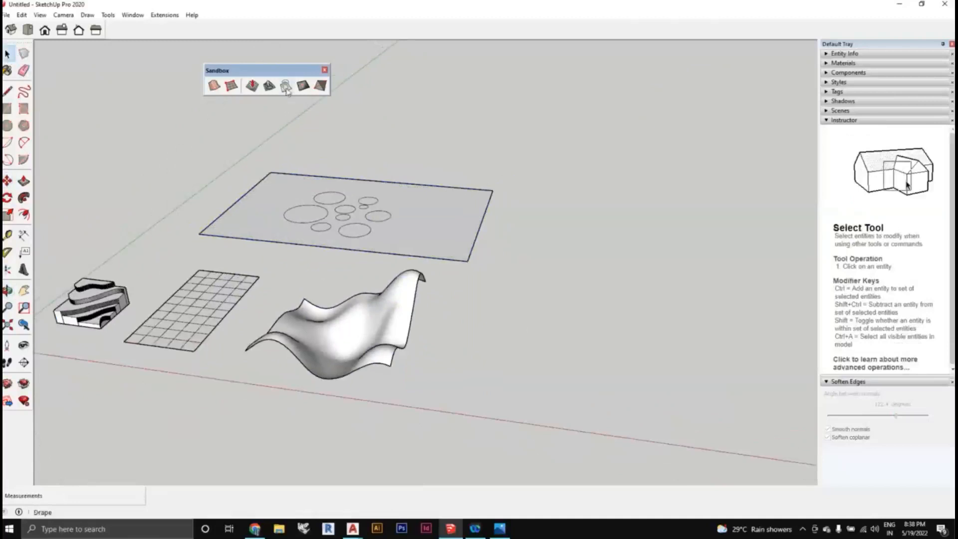
middle_click_drag(293, 118, 345, 345)
left_click(422, 223)
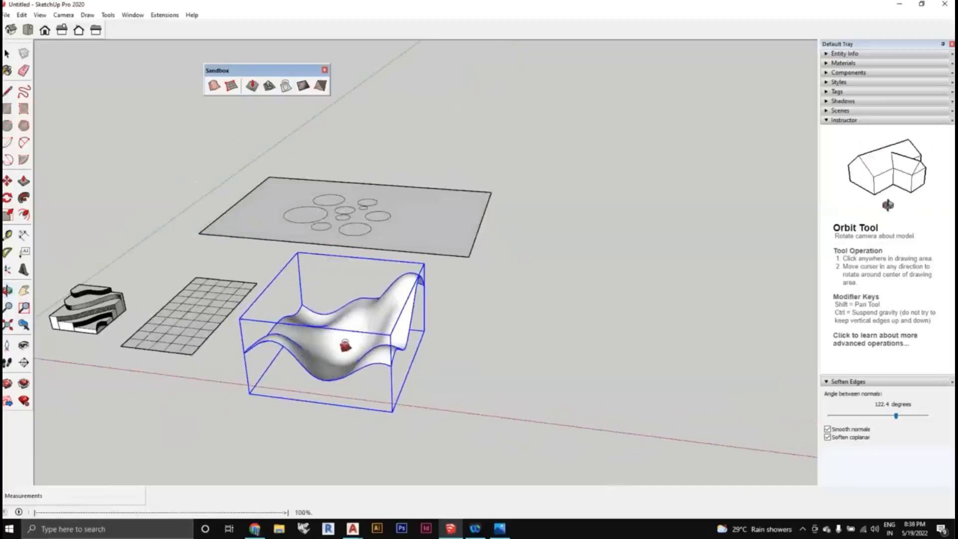
left_click(345, 345)
mouse_move(345, 345)
middle_mouse_down()
mouse_move(392, 397)
mouse_move(349, 319)
mouse_move(353, 364)
mouse_move(58, 391)
mouse_move(112, 375)
mouse_move(62, 376)
mouse_move(69, 359)
mouse_move(249, 356)
middle_mouse_up()
key("space")
middle_click_drag(427, 353, 397, 360)
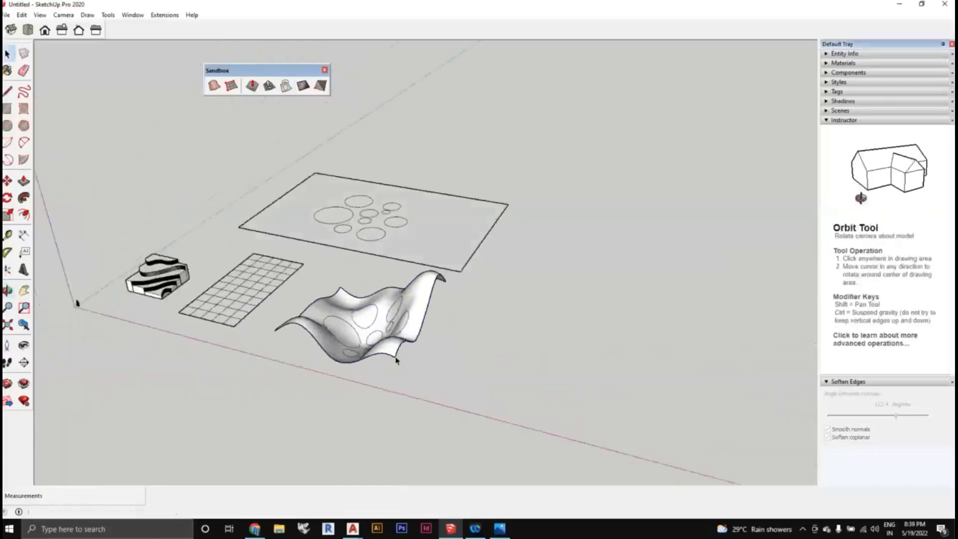
Open the mesh group, delete the faces inside the draped circles to cut openings, and leave the group.
scroll(396, 360, "up", 2)
double_click(349, 329)
scroll(320, 313, "up", 6)
left_click(319, 313)
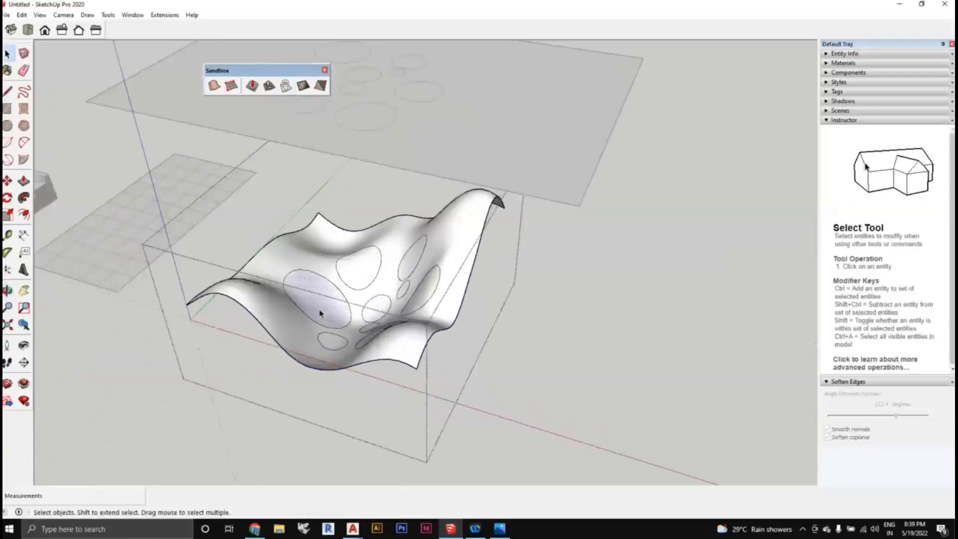
middle_click_drag(319, 313, 363, 317)
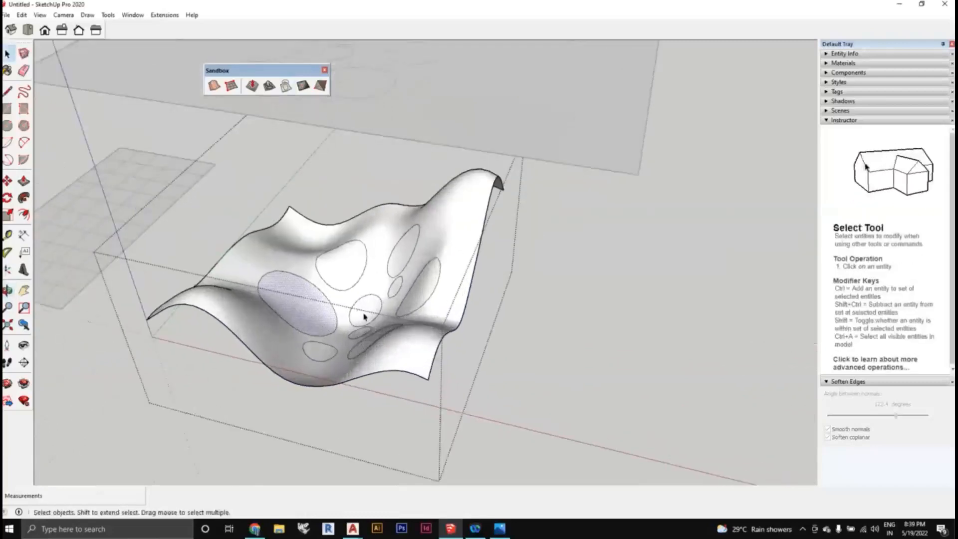
left_click(402, 287)
key("Delete")
left_click(344, 278)
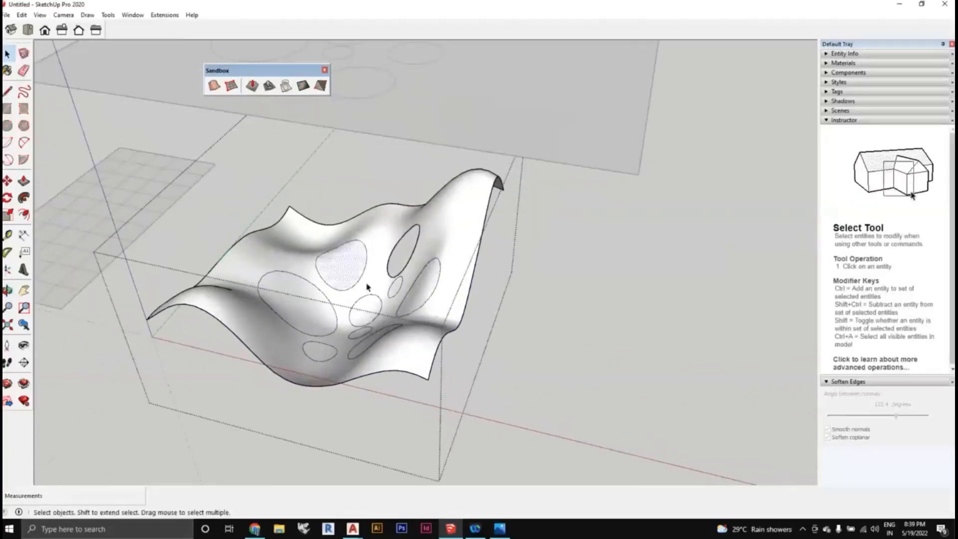
key("Delete")
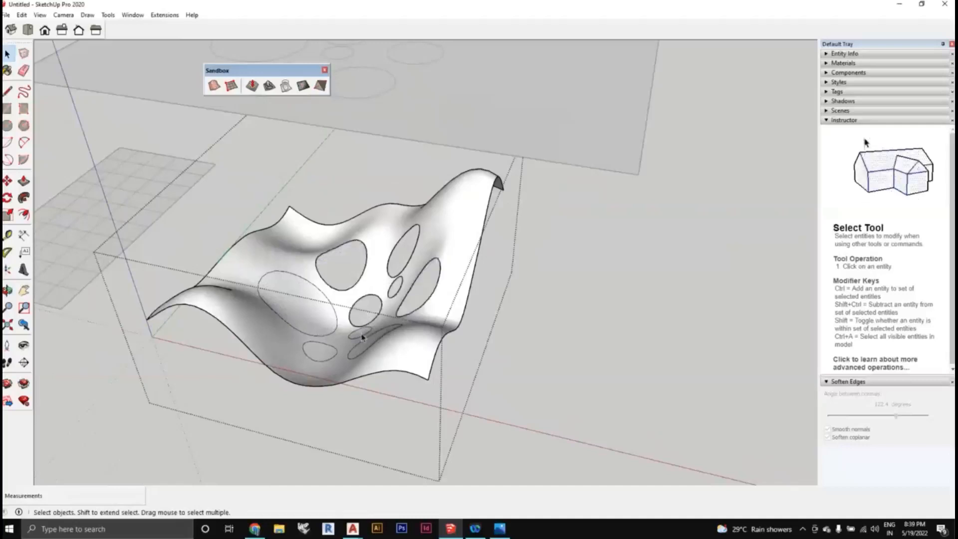
key("Delete")
scroll(35, 187, "down", 2)
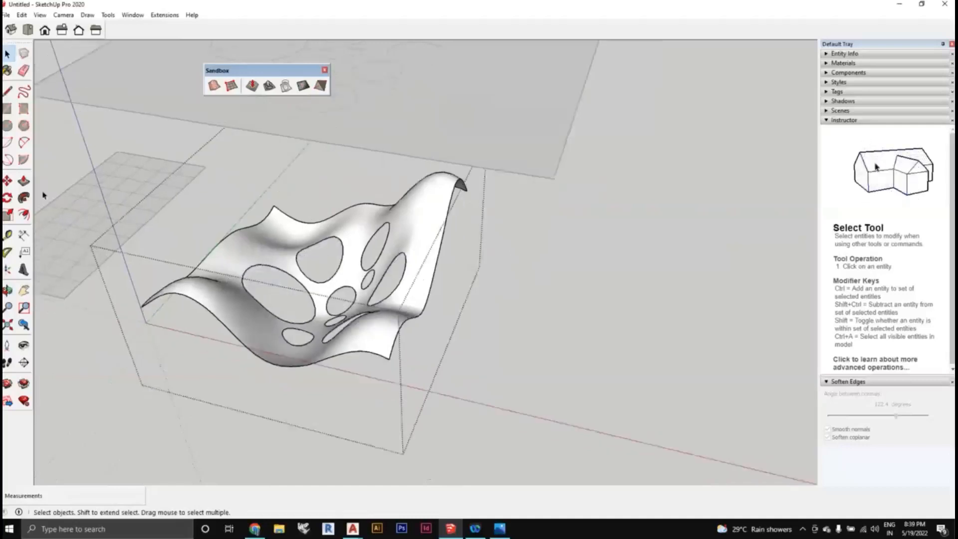
middle_click_drag(360, 352, 509, 380)
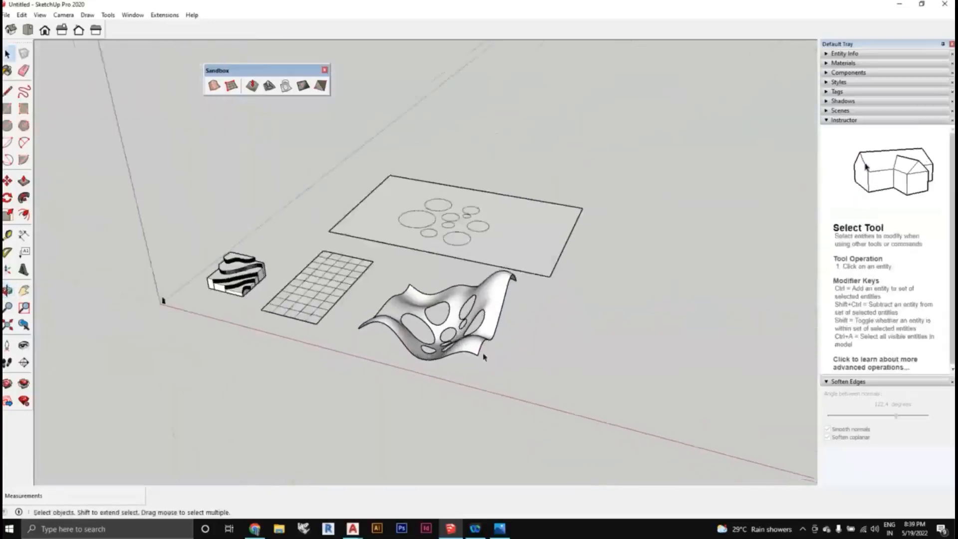
Draw a square of about 33.6 m per side on the ground beyond the perforated mesh.
middle_click_drag(479, 352, 390, 308)
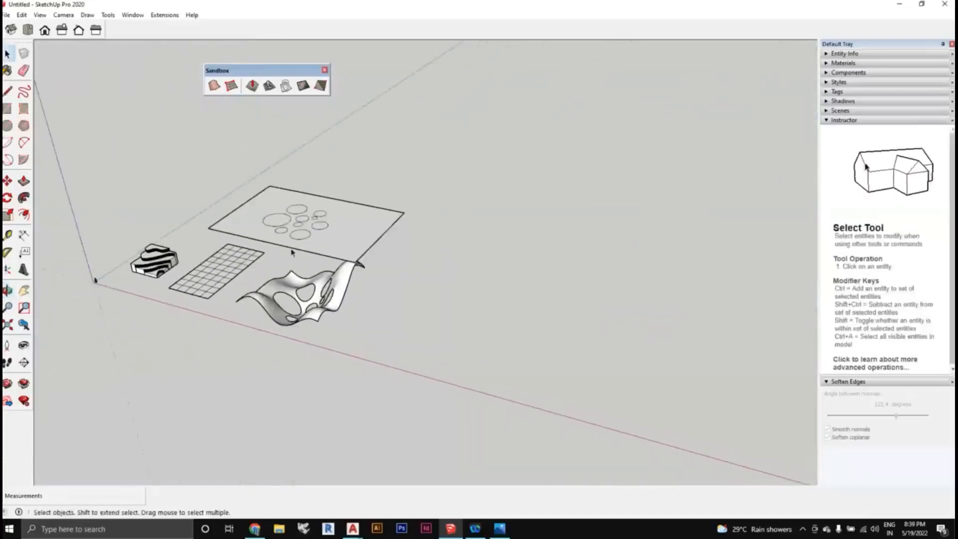
middle_click_drag(292, 252, 356, 324)
scroll(312, 294, "down", 2)
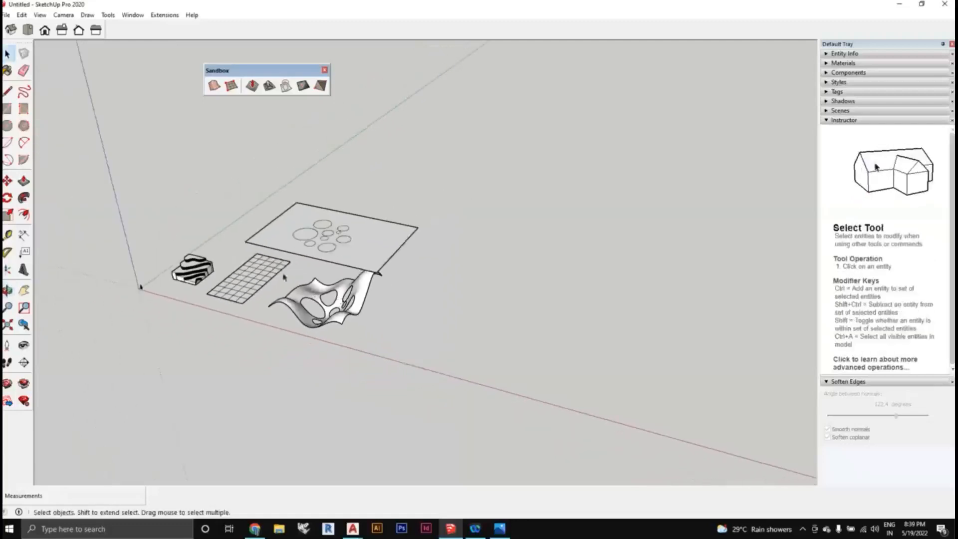
left_click(7, 109)
scroll(98, 117, "down", 1)
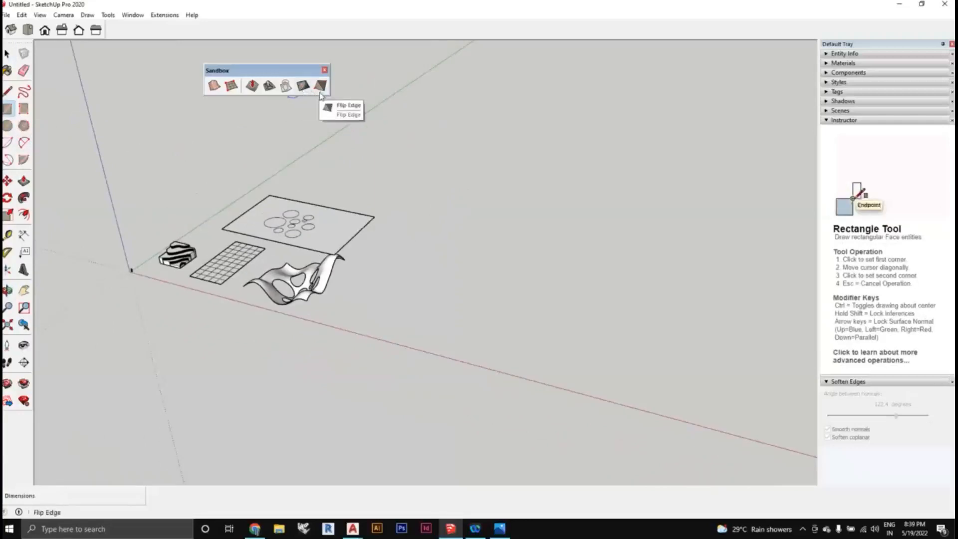
middle_click_drag(320, 95, 331, 176)
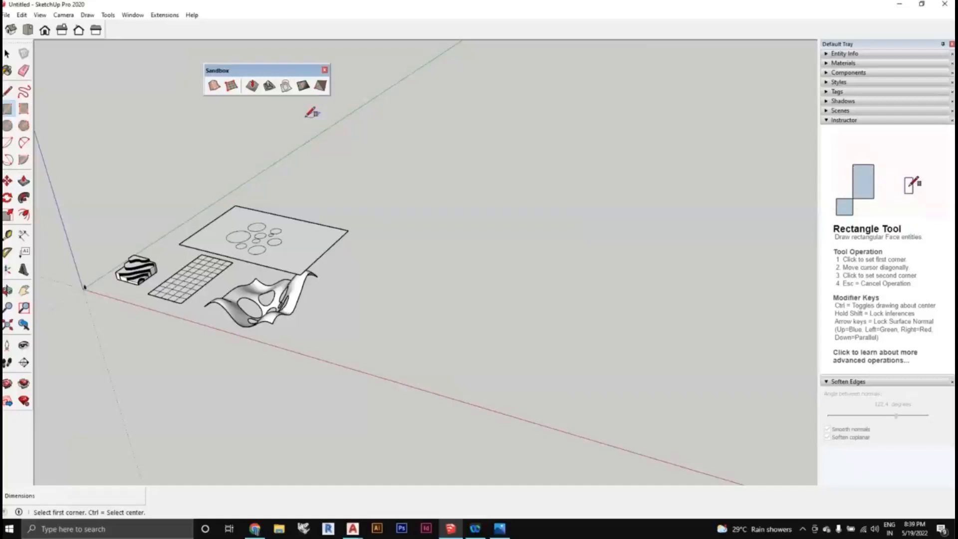
middle_click_drag(387, 244, 352, 324)
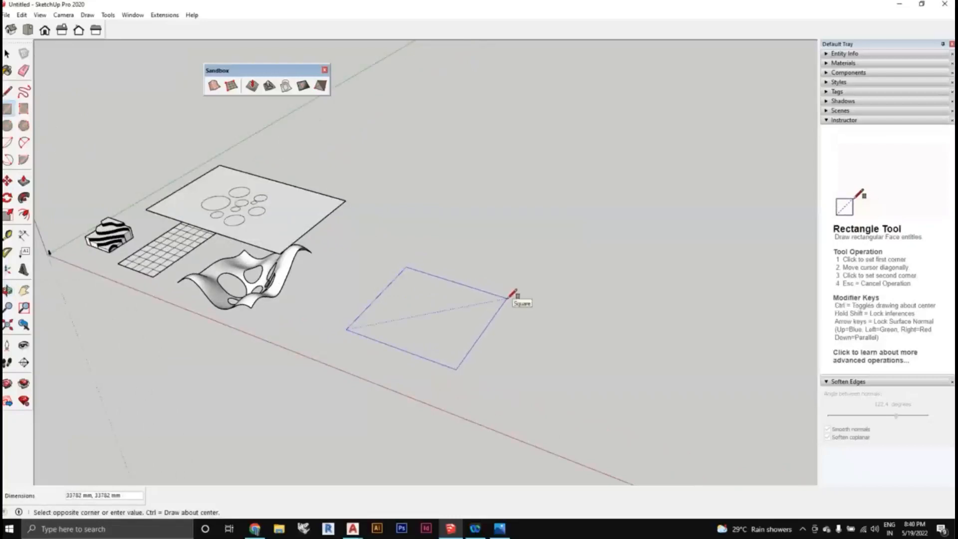
left_click(506, 298)
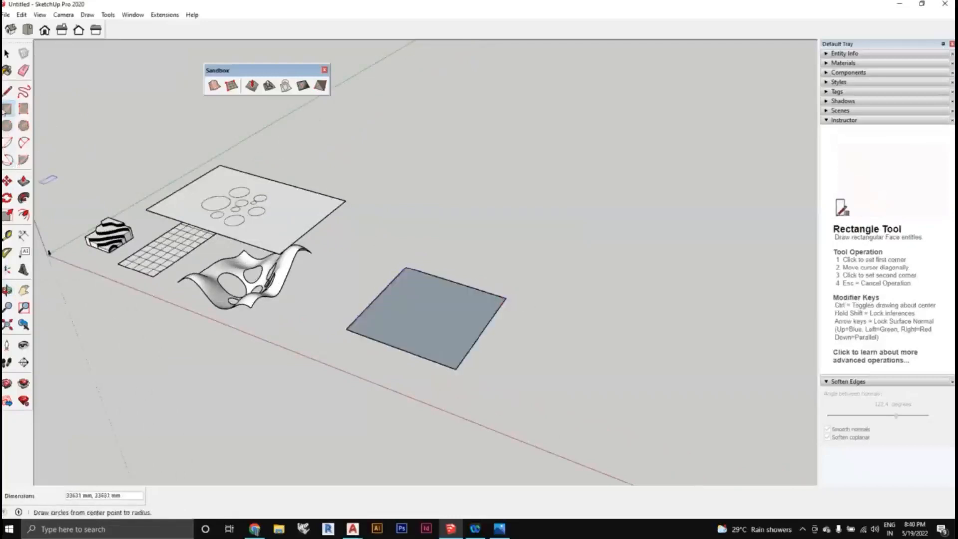
Draw a diagonal line between opposite corners of the new square to split its face into two triangles.
key("l")
scroll(402, 299, "up", 2)
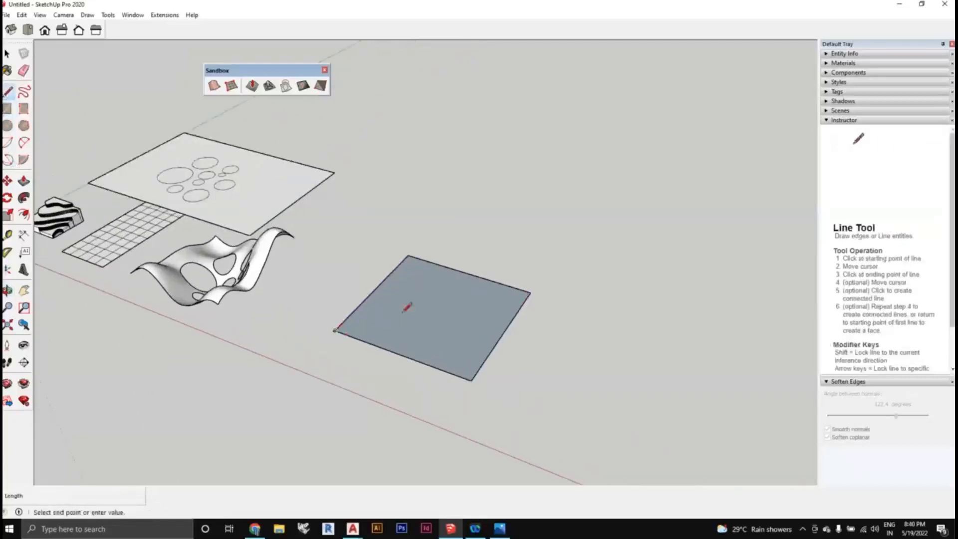
left_click(524, 293)
left_click(7, 53)
middle_click_drag(421, 318, 451, 332)
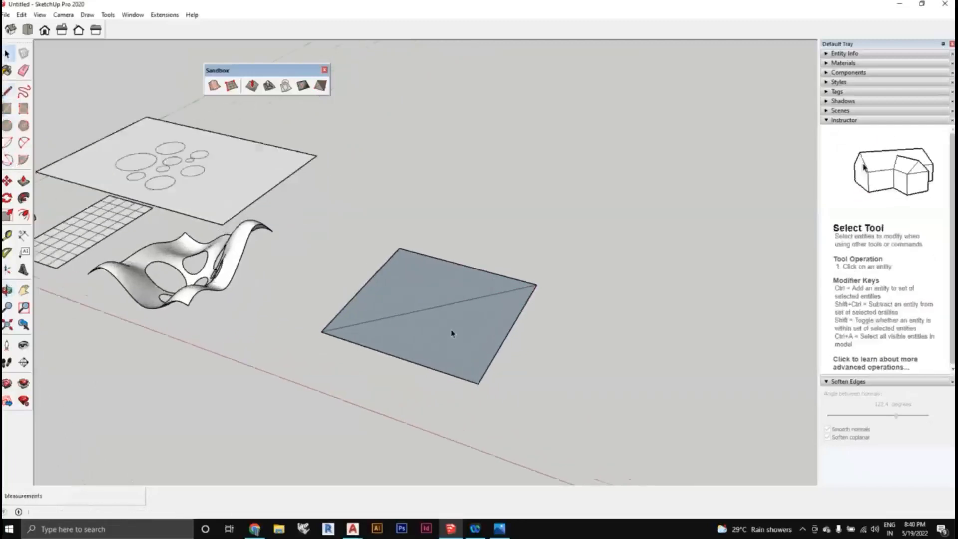
Use Add Detail on the middle of the square's diagonal and pull the new vertex up into a tall pyramid.
left_click(303, 86)
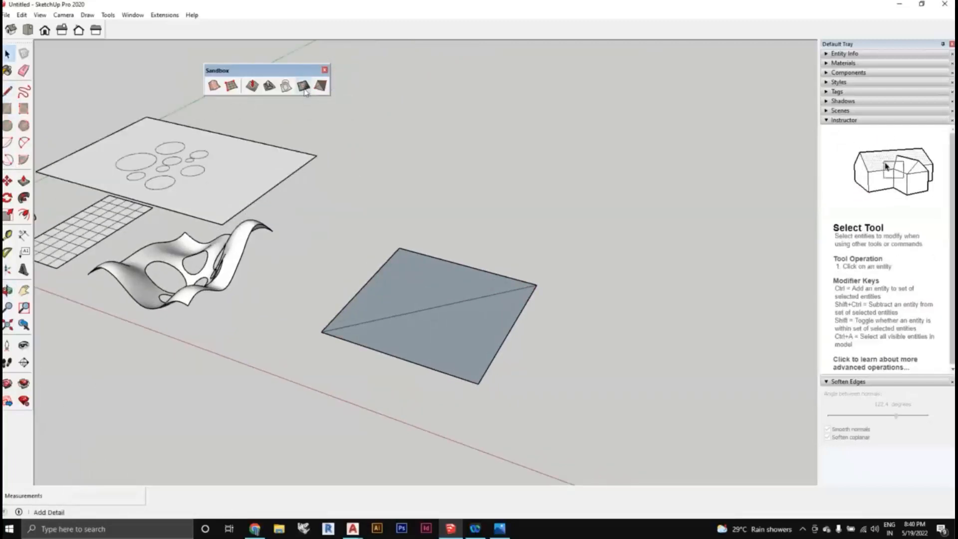
left_click(434, 309)
scroll(463, 342, "down", 1)
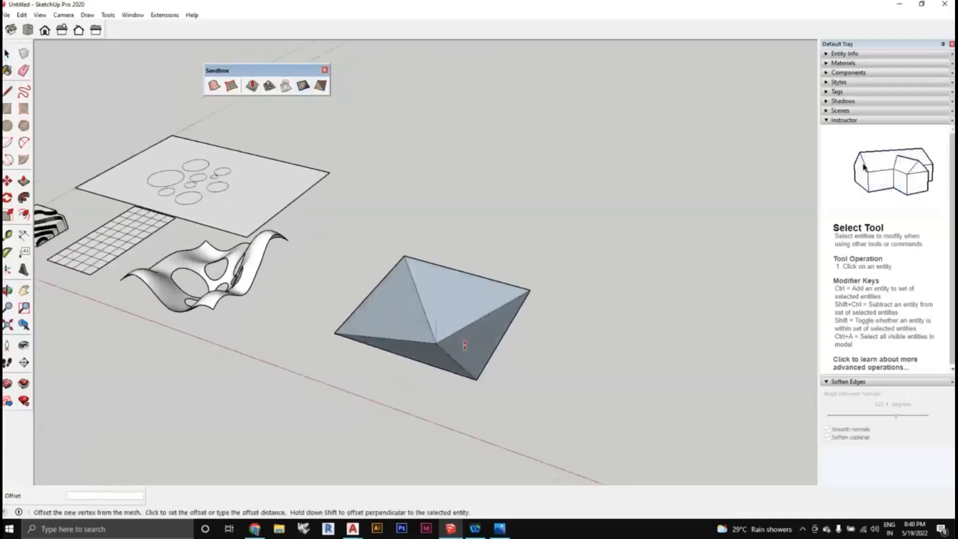
middle_click_drag(464, 344, 521, 300)
middle_click_drag(440, 302, 412, 356)
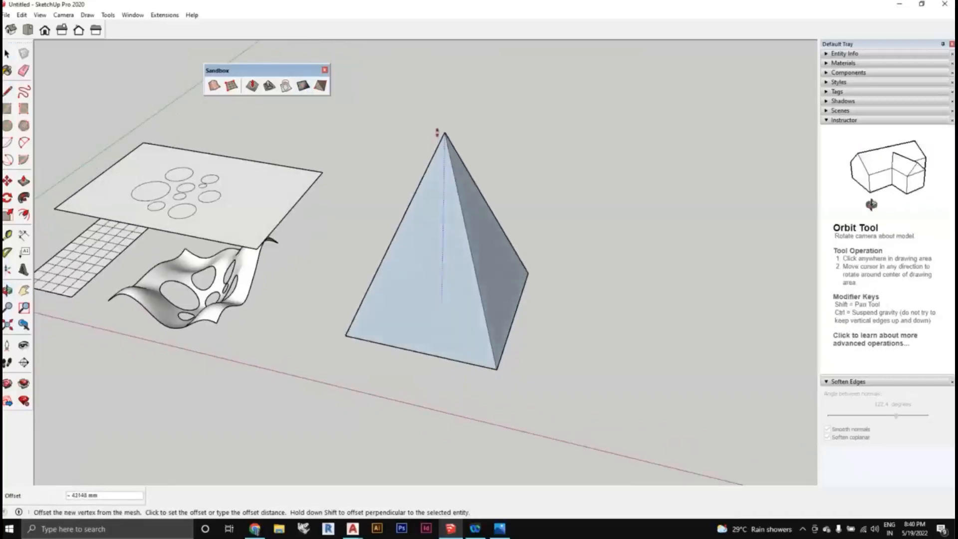
middle_click_drag(440, 133, 435, 157)
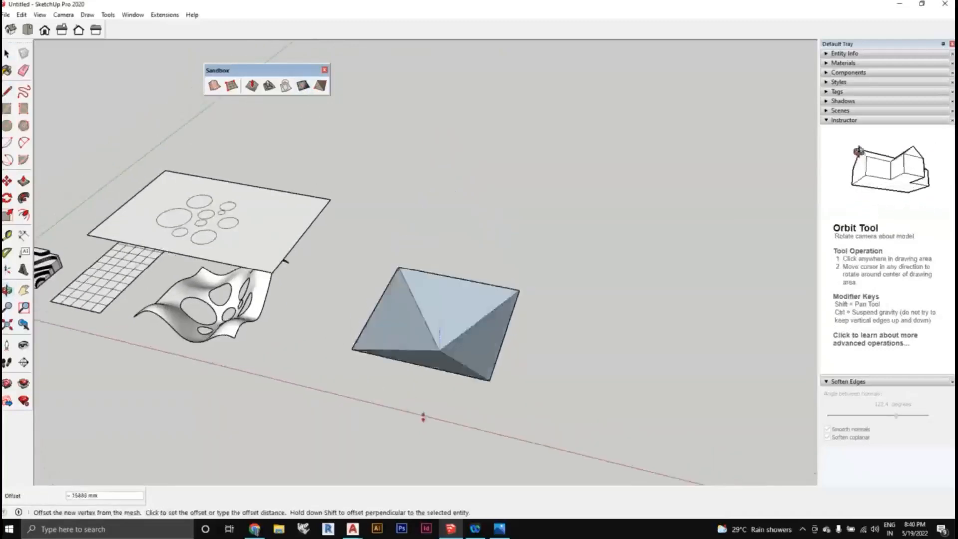
left_click(459, 278)
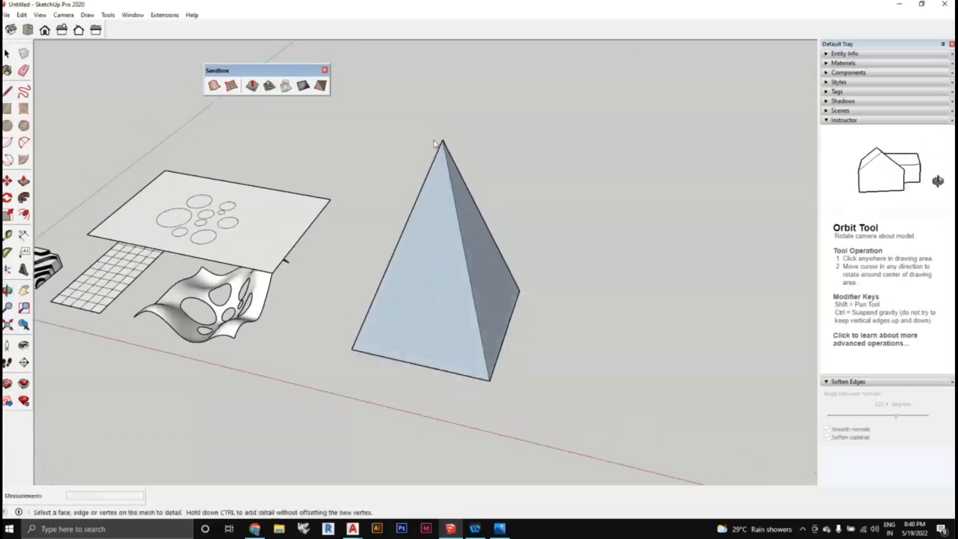
Add detail vertices on a side edge and the lower front face of the pyramid, offsetting each vertically.
middle_click_drag(459, 279, 546, 203)
left_click(470, 261)
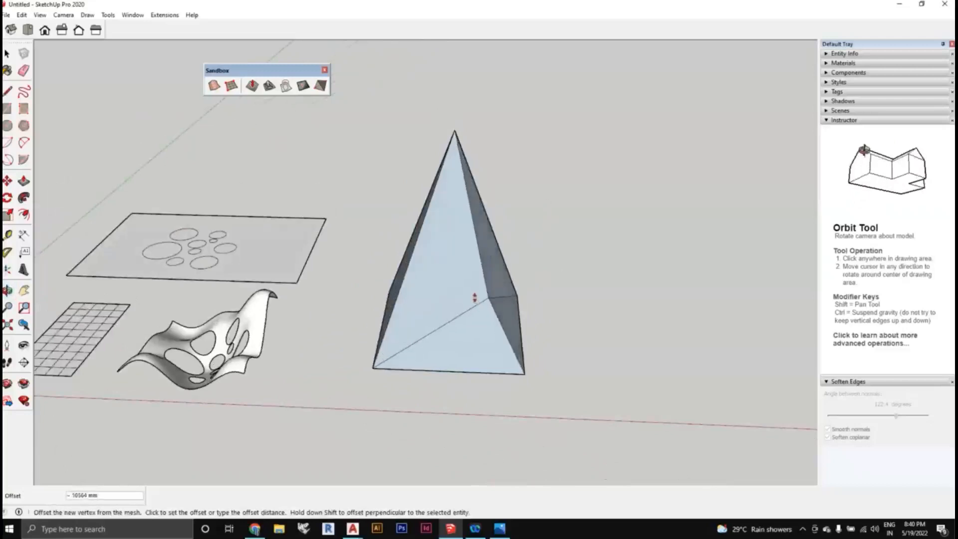
left_click(480, 308)
middle_click_drag(490, 329, 434, 327)
left_click(438, 327)
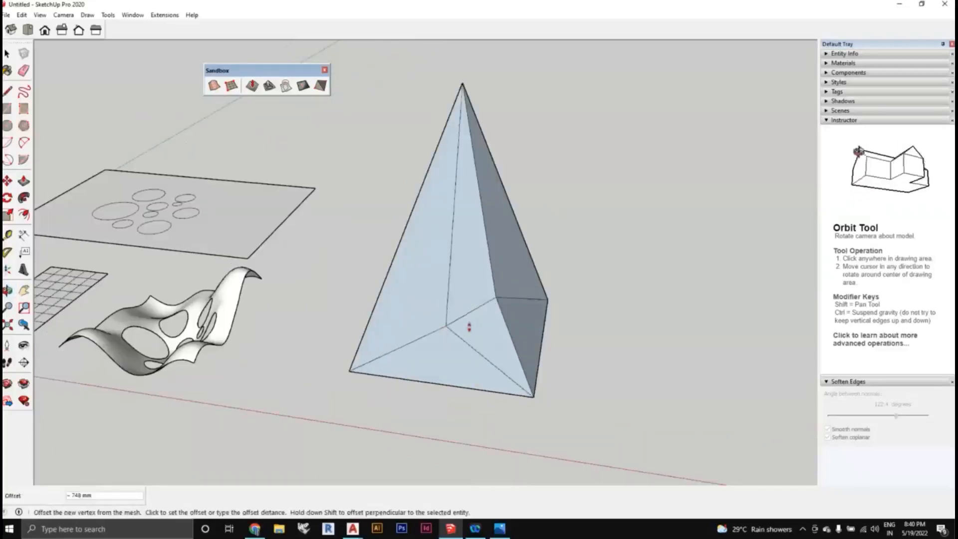
middle_click_drag(482, 350, 478, 196)
left_click(500, 320)
Add more detail vertices around the front face's side edges, pulling one up about 17 m to form a second peak.
left_click(497, 334)
left_click(477, 188)
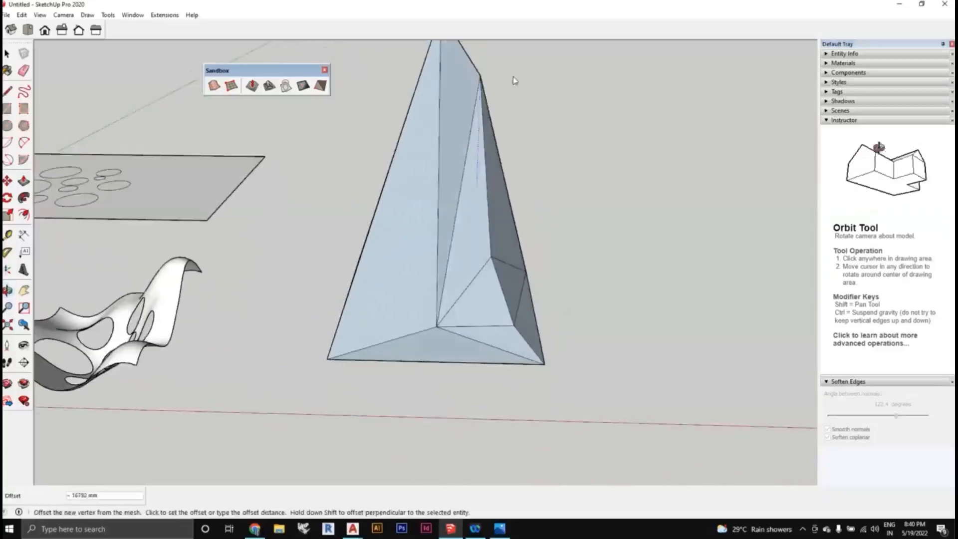
left_click(514, 80)
middle_click_drag(514, 80, 390, 252)
left_click(388, 254)
left_click(421, 306)
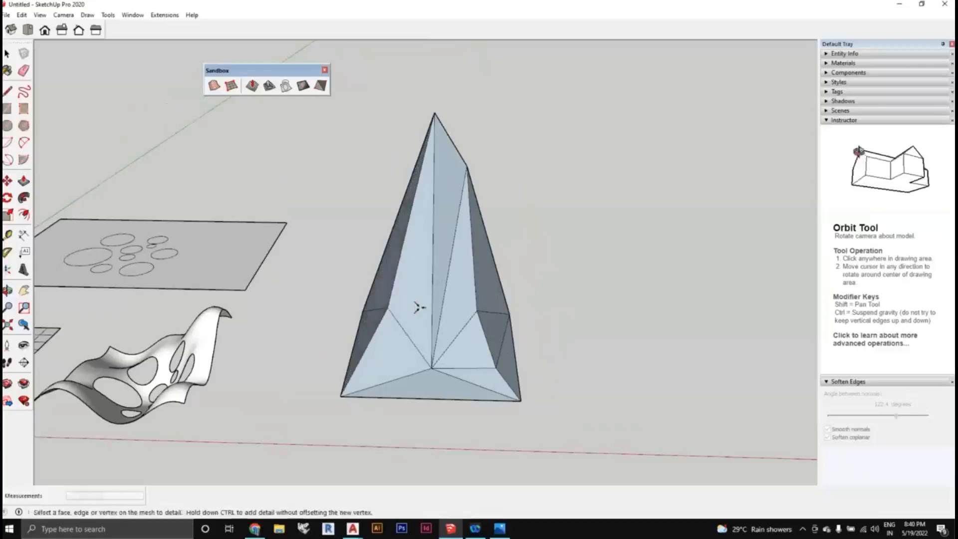
Add and offset further detail vertices on the remaining sides of the faceted pyramid.
middle_click_drag(421, 305, 466, 276)
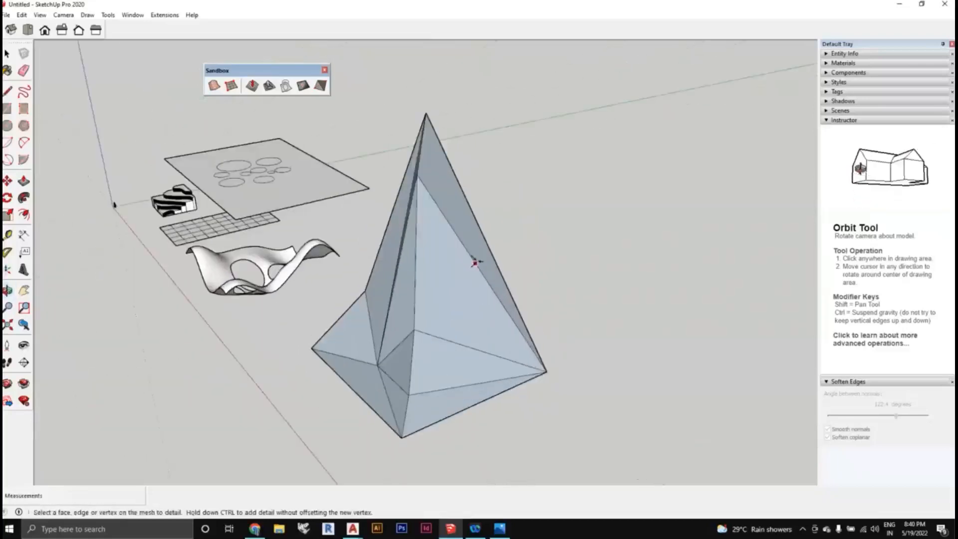
left_click(475, 262)
left_click(492, 309)
middle_click_drag(492, 310, 394, 238)
left_click(371, 235)
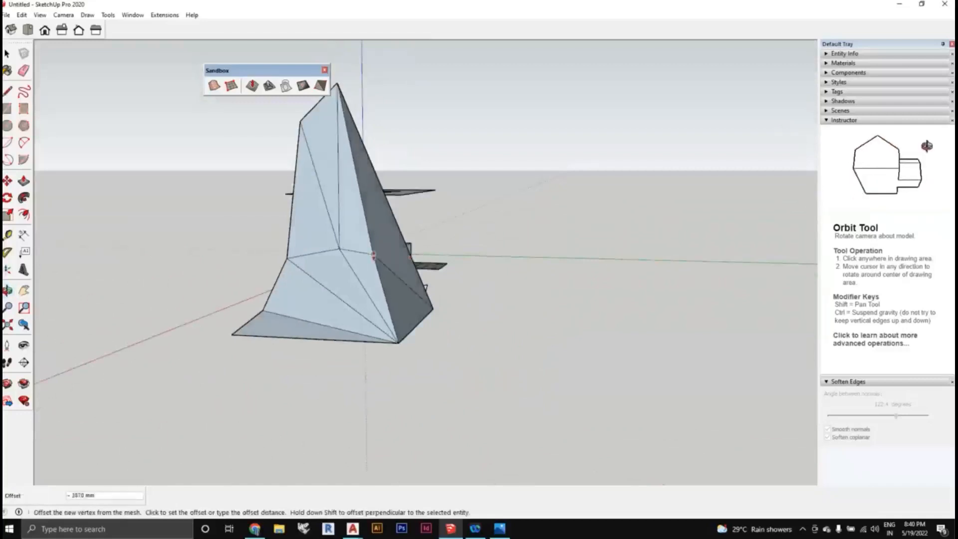
left_click(475, 314)
middle_click_drag(474, 314, 387, 285)
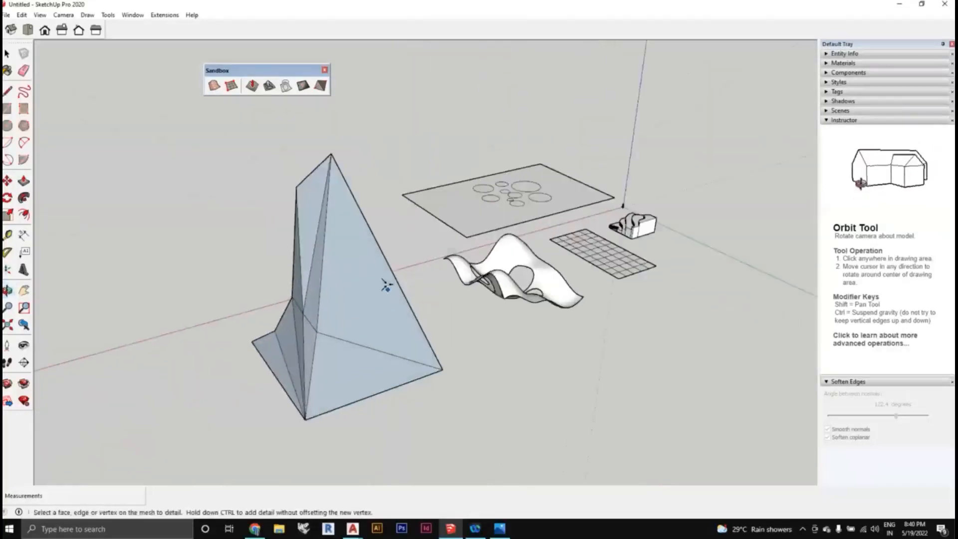
Add detail vertices on the pyramid's remaining outer side edge, the diagonal below it and the face above, offsetting them vertically.
left_click(394, 277)
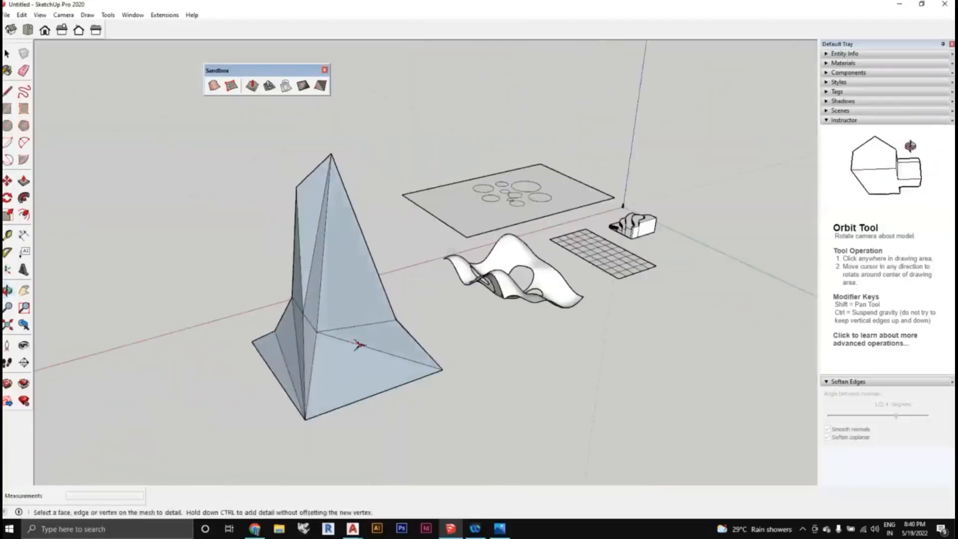
left_click(361, 360)
left_click(356, 333)
left_click(354, 325)
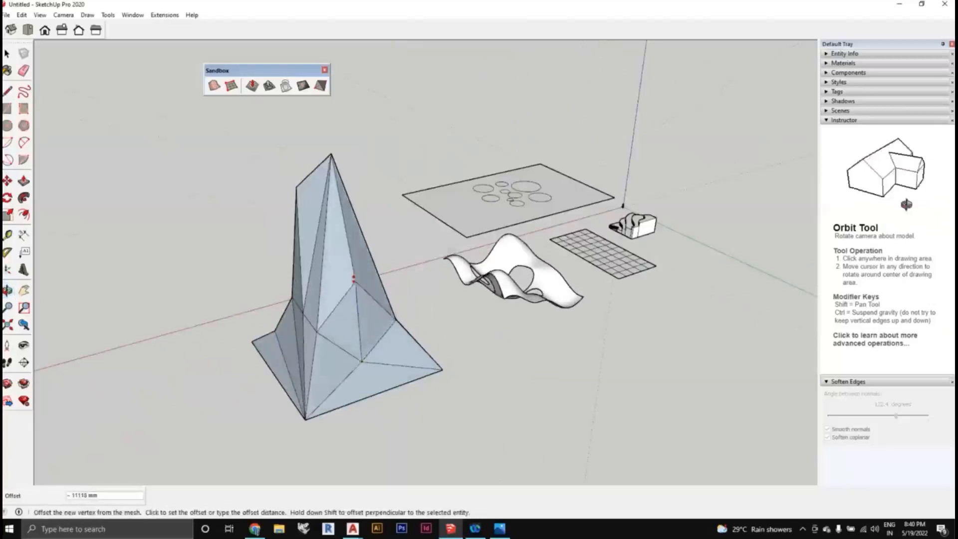
left_click(355, 330)
scroll(355, 329, "down", 2)
middle_click_drag(355, 339, 442, 334)
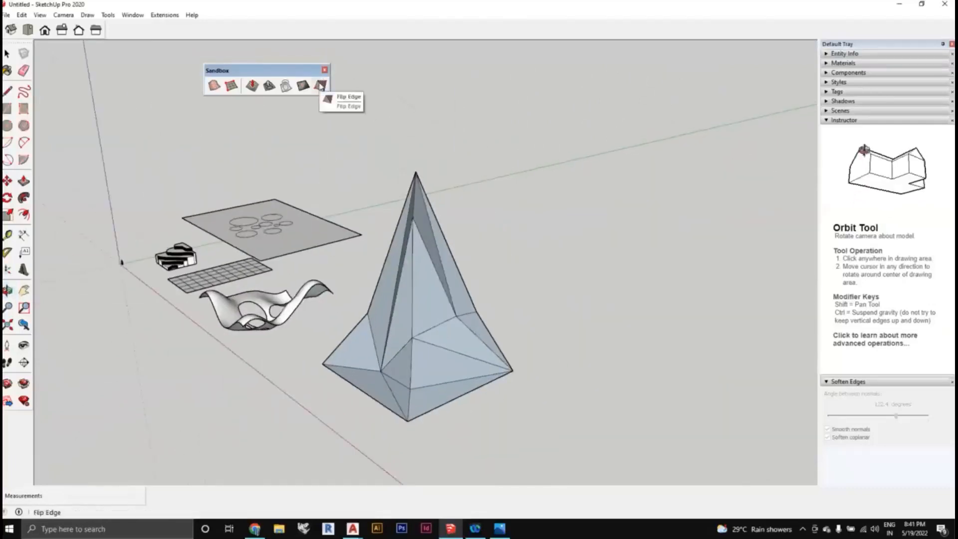
Try a line across the tall front facets from the lower side vertex to the second peak, and undo it.
scroll(481, 367, "up", 3)
left_click(7, 53)
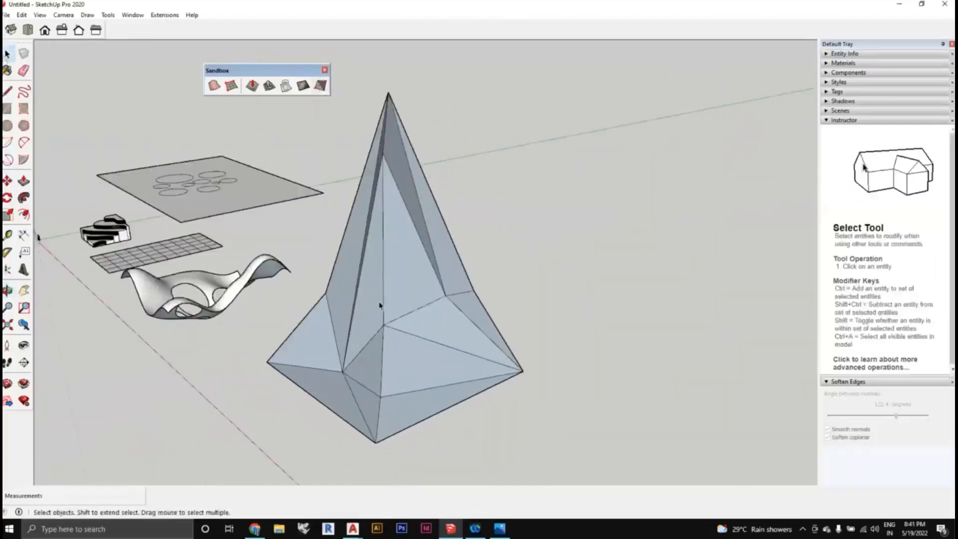
middle_click_drag(380, 305, 299, 209)
left_click(8, 92)
scroll(484, 116, "up", 1)
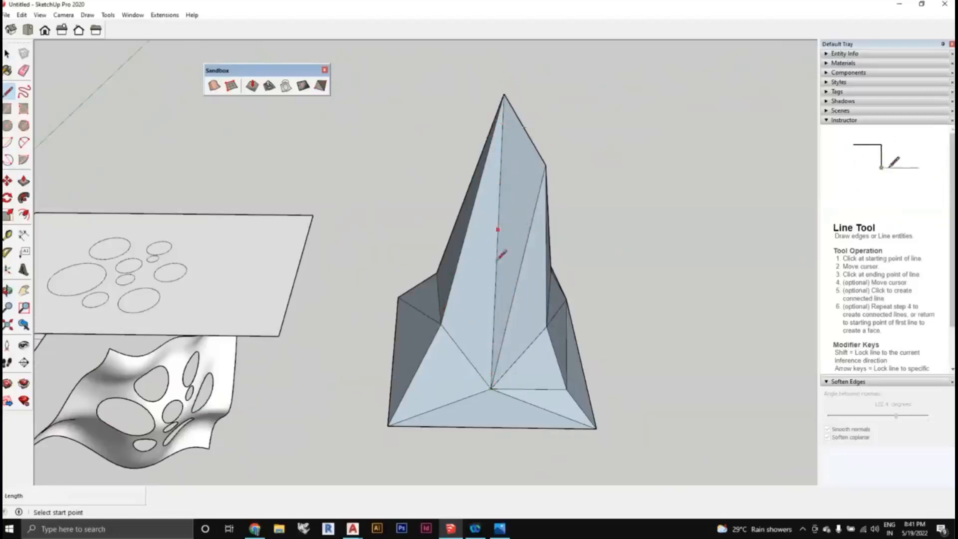
left_click(441, 324)
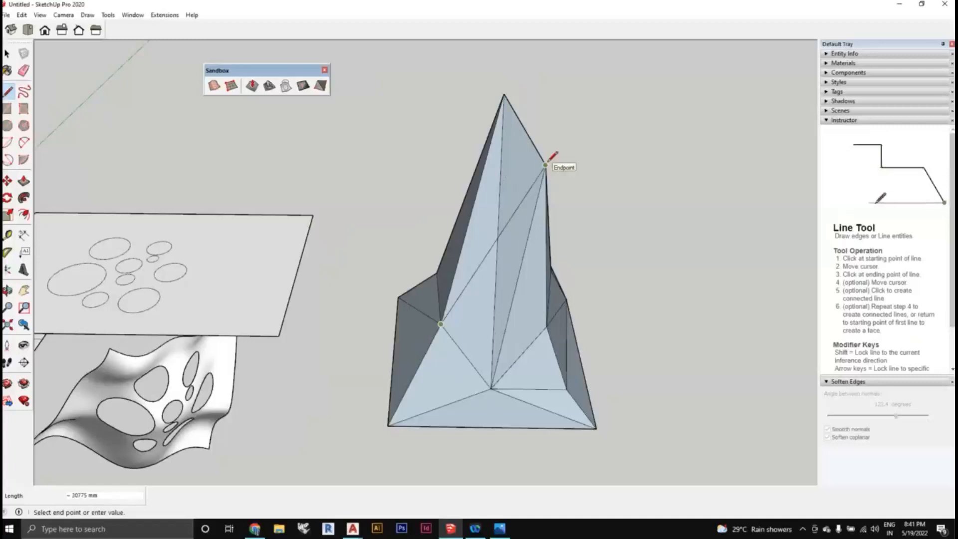
left_click(545, 164)
key("ctrl+z")
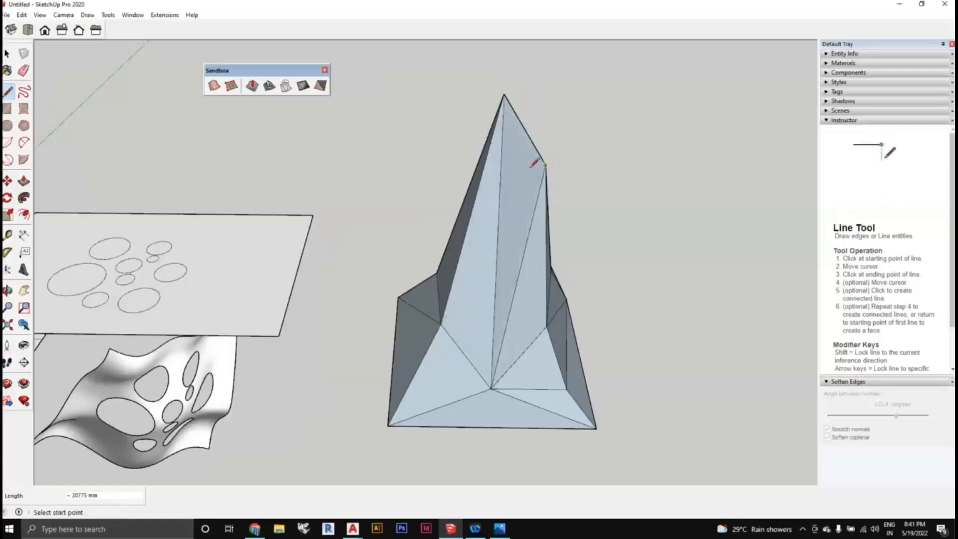
Use Flip Edge on the two long edges running up the front facets from the lower front vertex to the main and second peaks.
left_click(321, 87)
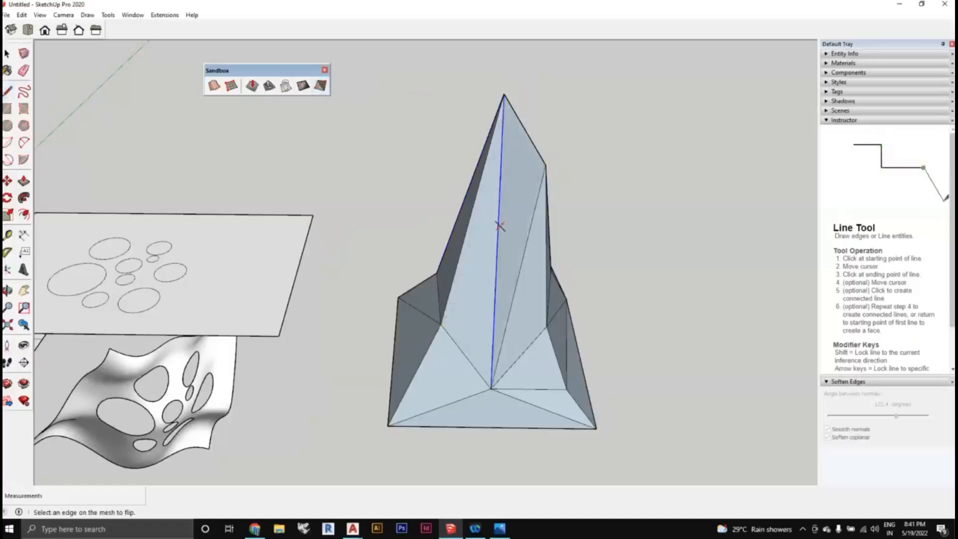
middle_click_drag(499, 226, 472, 284)
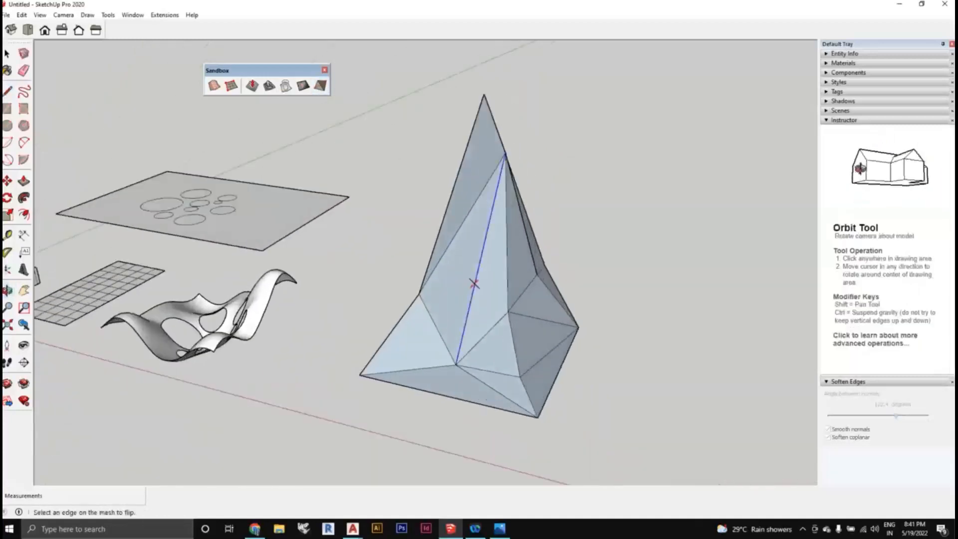
scroll(475, 283, "up", 2)
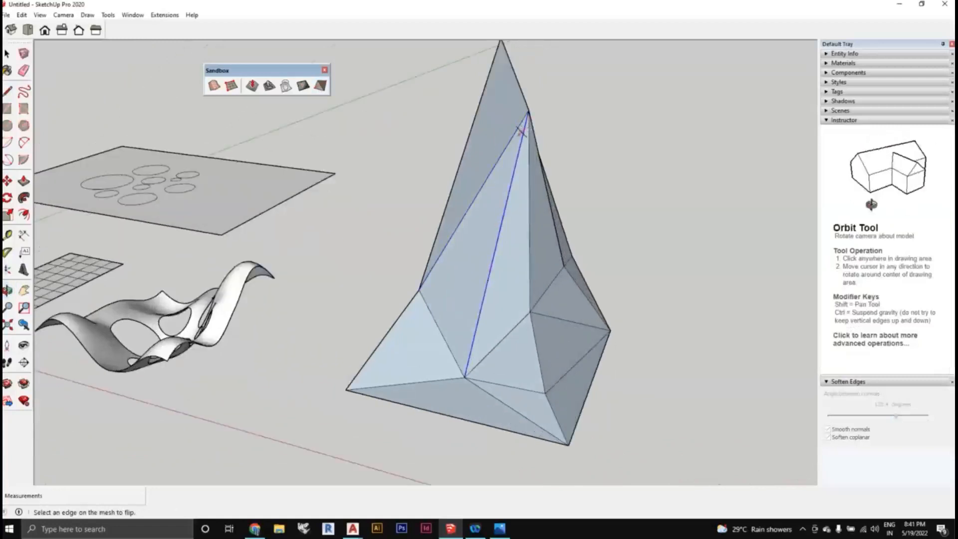
scroll(423, 299, "up", 1)
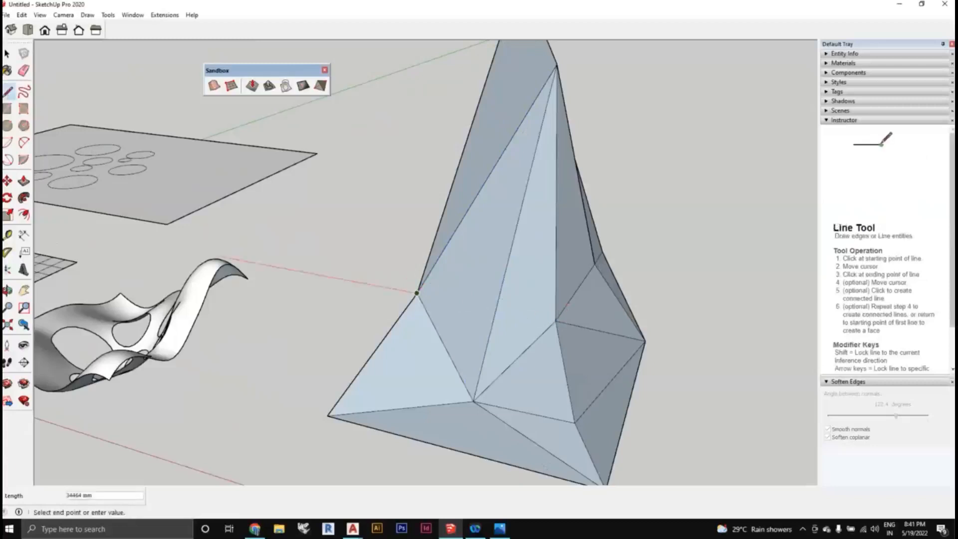
key("Escape")
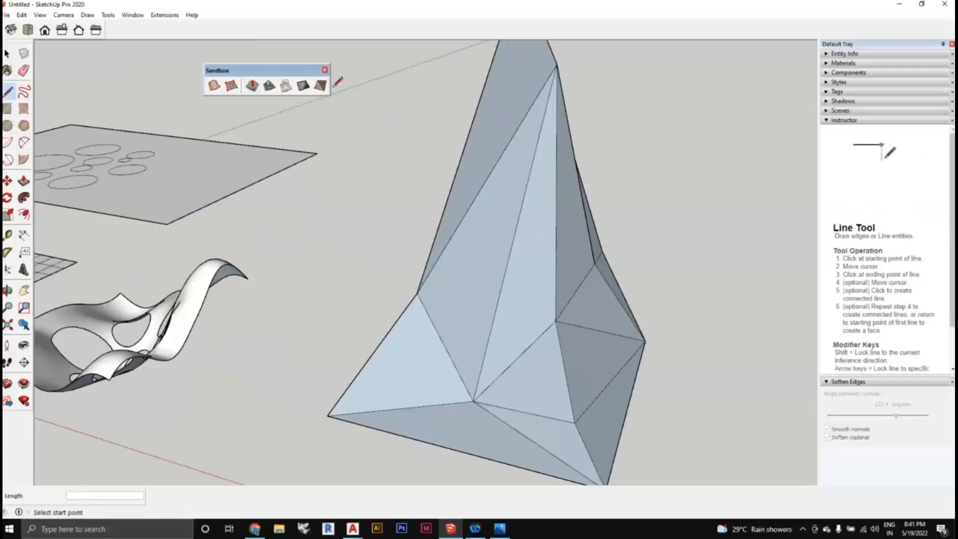
scroll(509, 256, "down", 3)
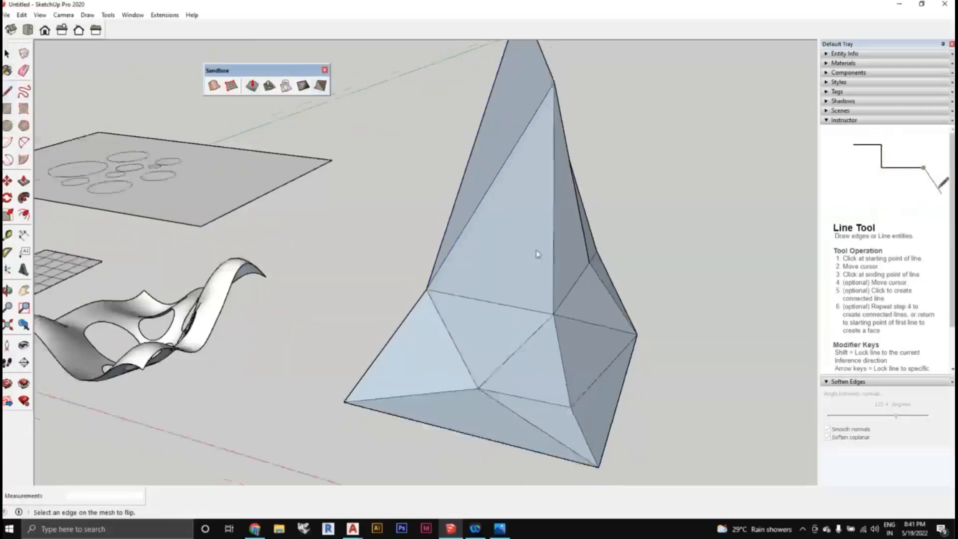
middle_click_drag(538, 253, 614, 319)
scroll(541, 294, "up", 1)
scroll(598, 326, "down", 2)
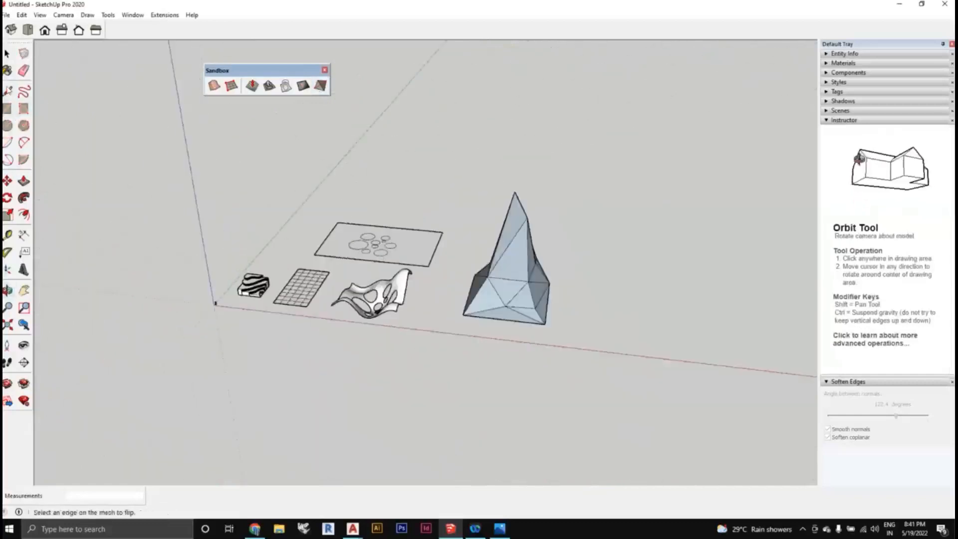
key("space")
middle_click_drag(482, 316, 499, 334)
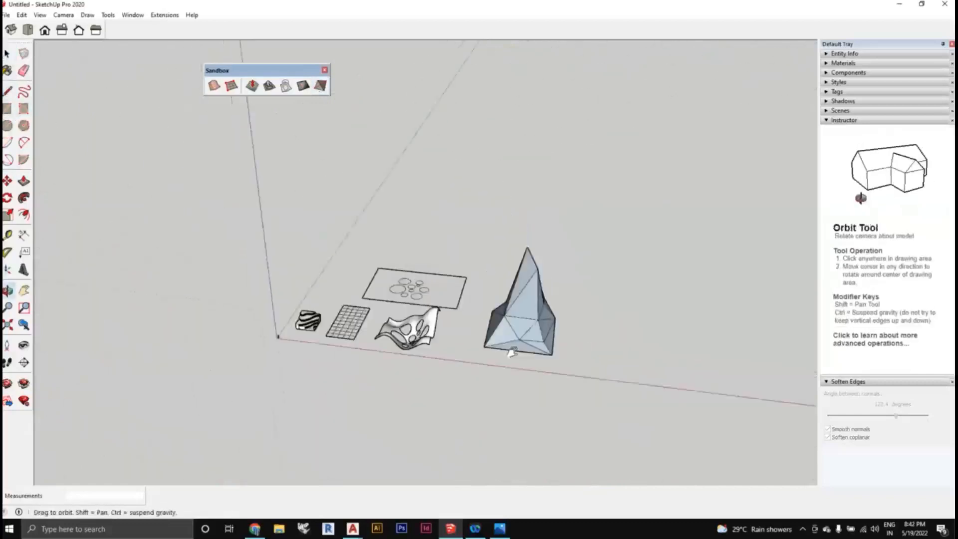
scroll(516, 354, "up", 1)
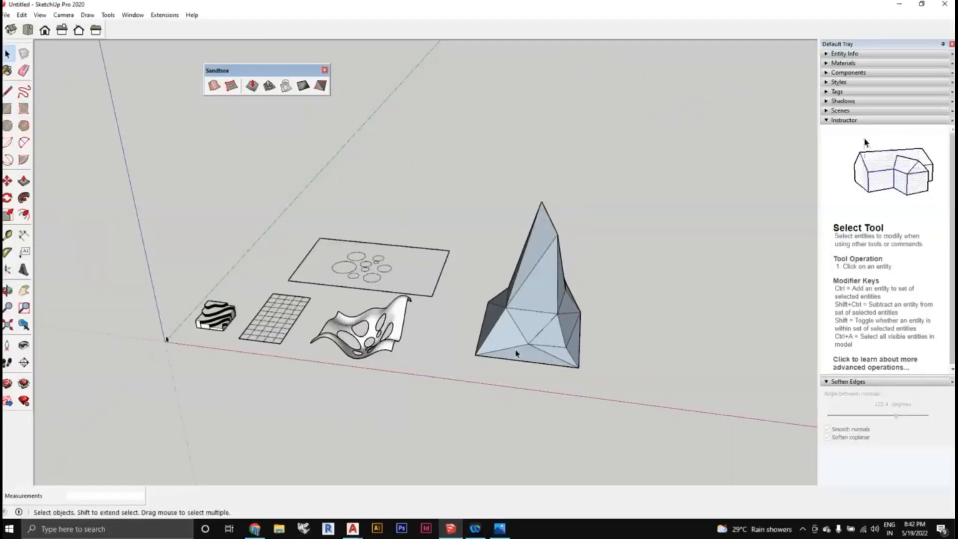
mouse_move(516, 353)
middle_mouse_down()
mouse_move(539, 336)
mouse_move(573, 344)
mouse_move(522, 341)
middle_mouse_up()
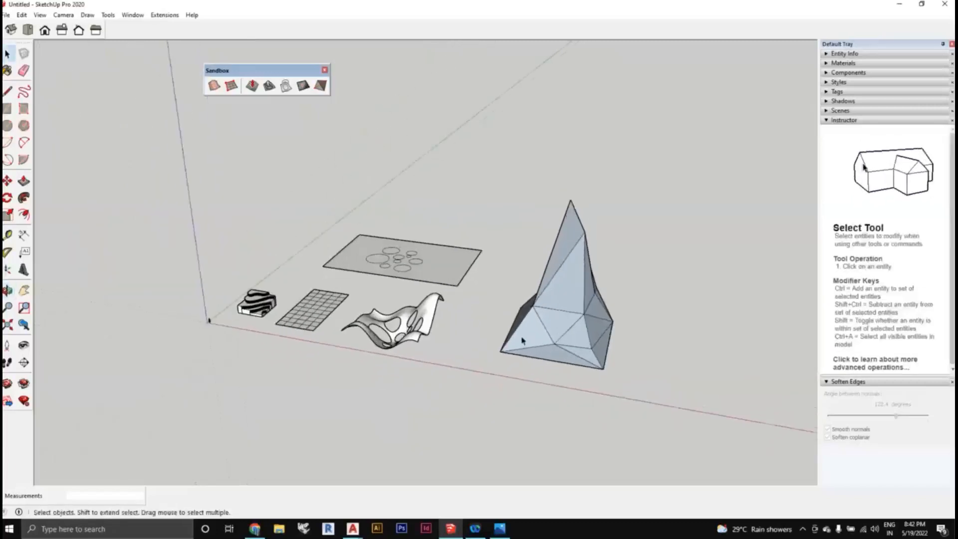